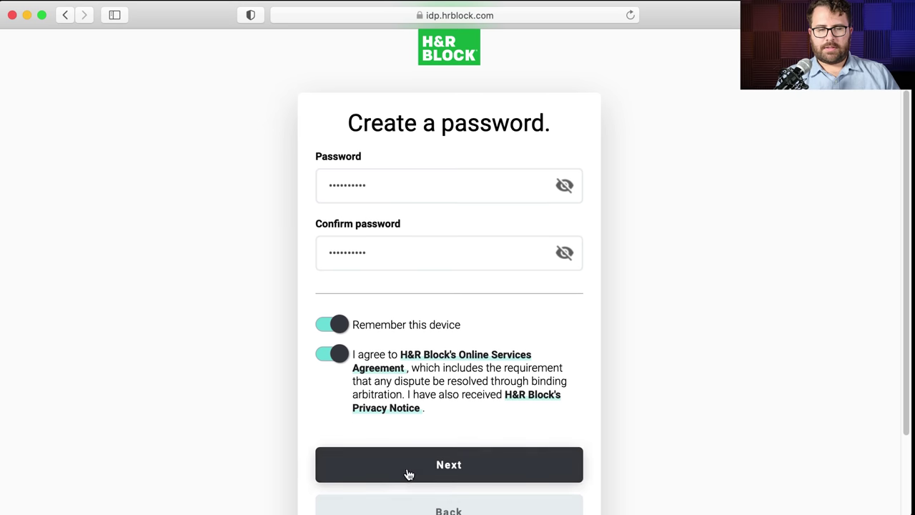
- Submit the new password, let Safari save it, and skip two-step verification
left_click(411, 472)
left_click(614, 103)
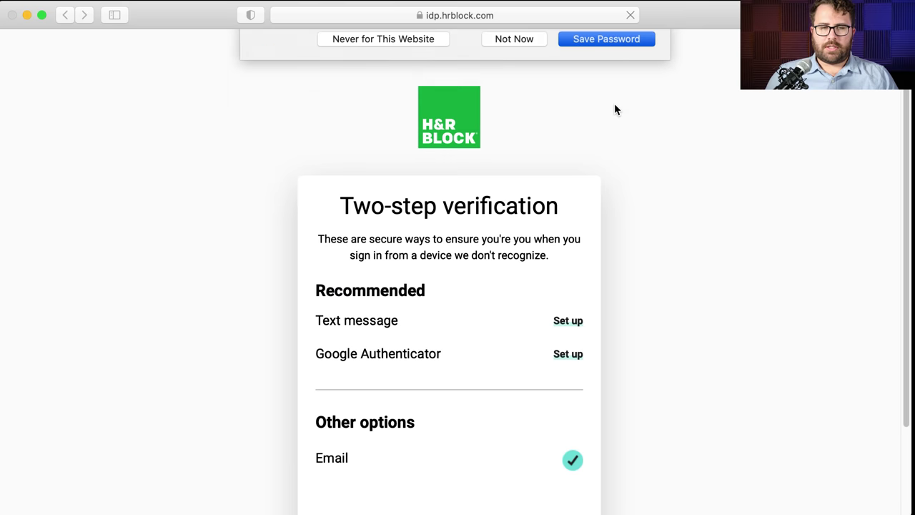
scroll(606, 198, "down", 2)
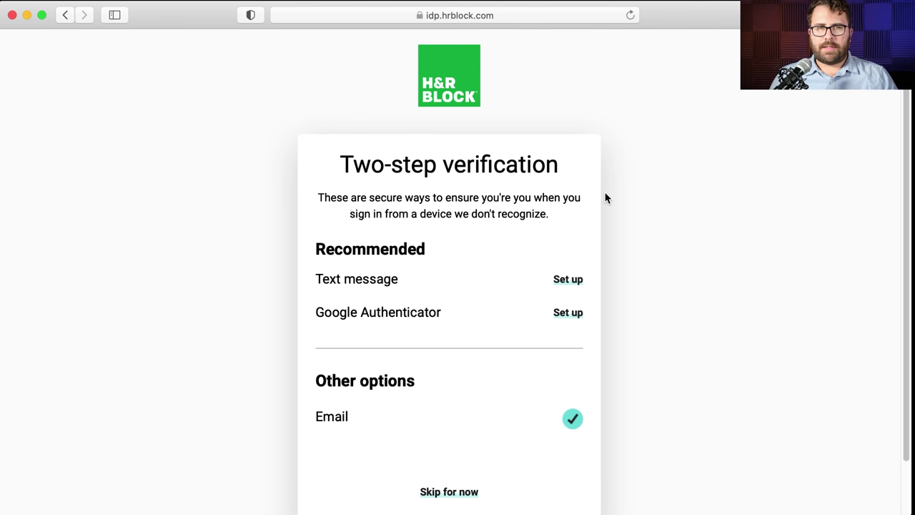
scroll(605, 198, "down", 3)
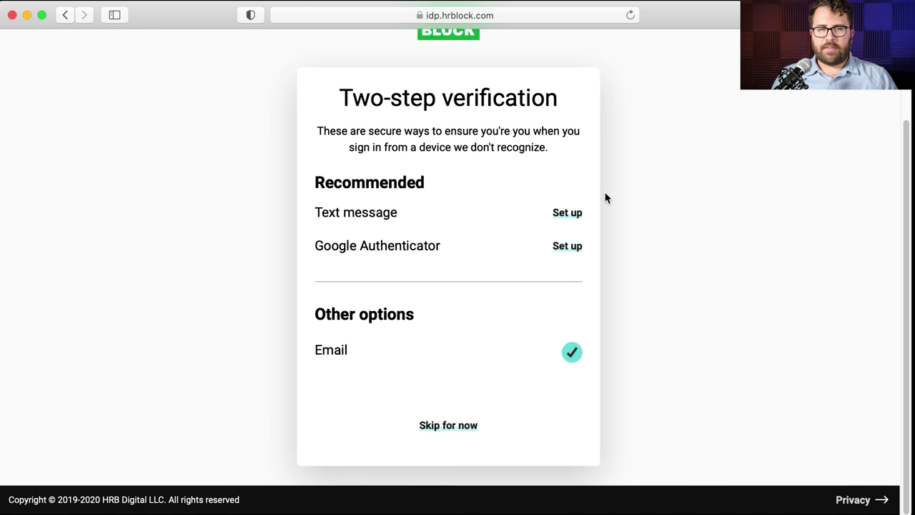
left_click(449, 427)
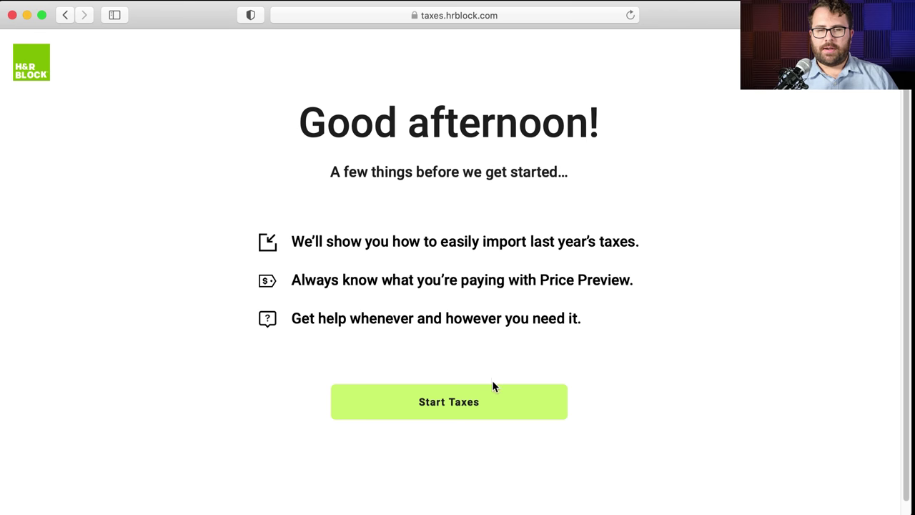
- Start the 2020 return, read the COVID-19 tax help, and continue past the updates page
left_click(492, 403)
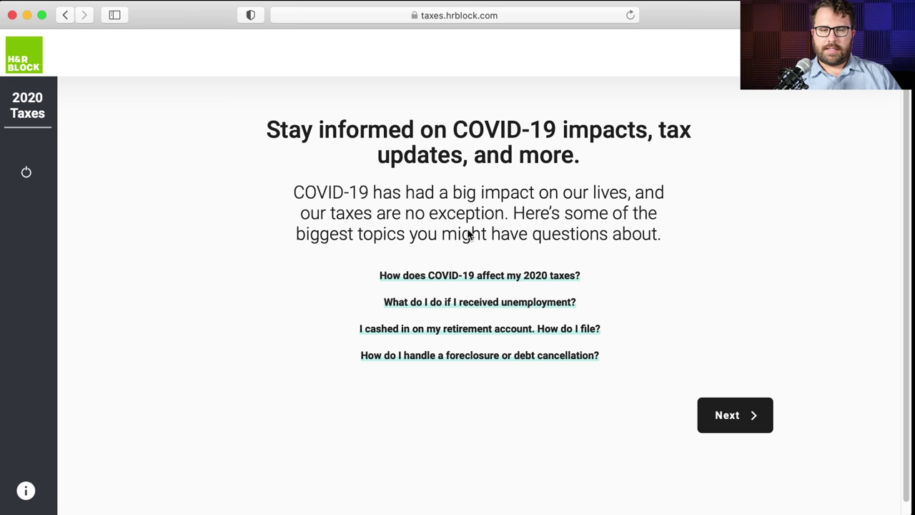
left_click(495, 280)
scroll(765, 269, "down", 5)
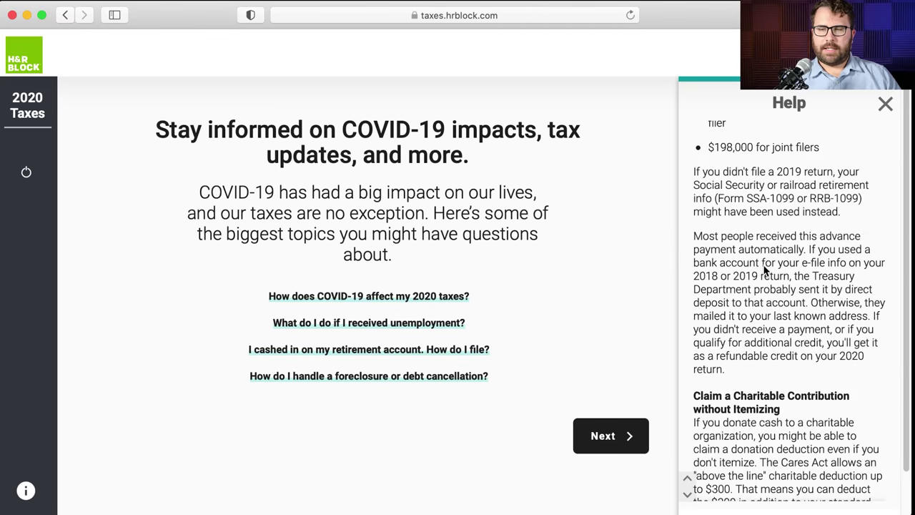
scroll(765, 269, "down", 15)
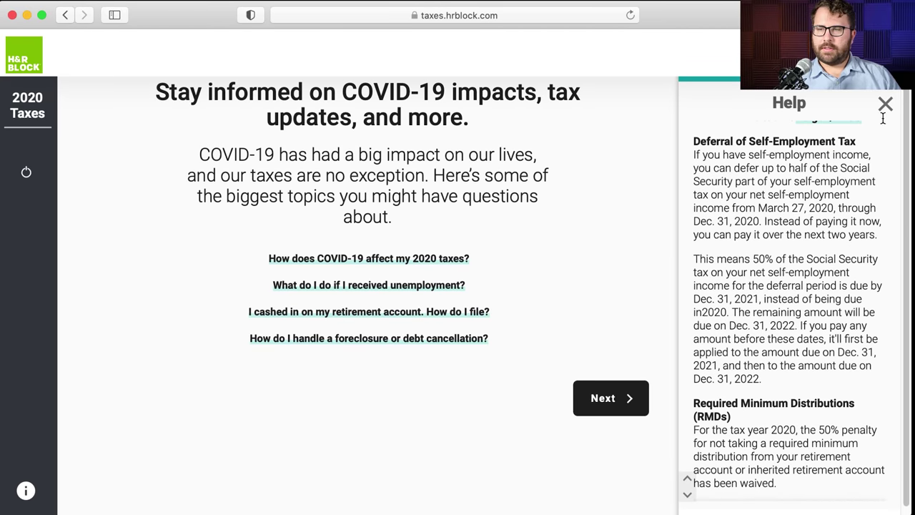
left_click(886, 105)
left_click(758, 405)
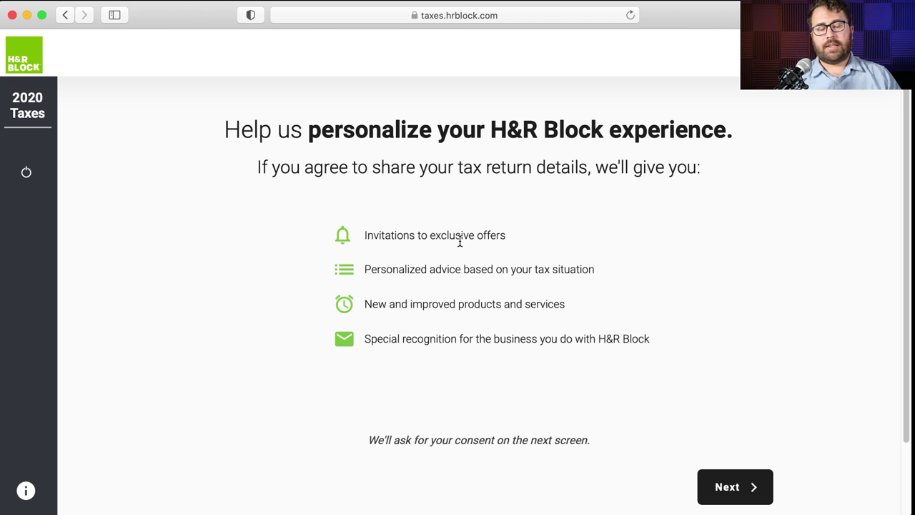
scroll(460, 242, "down", 3)
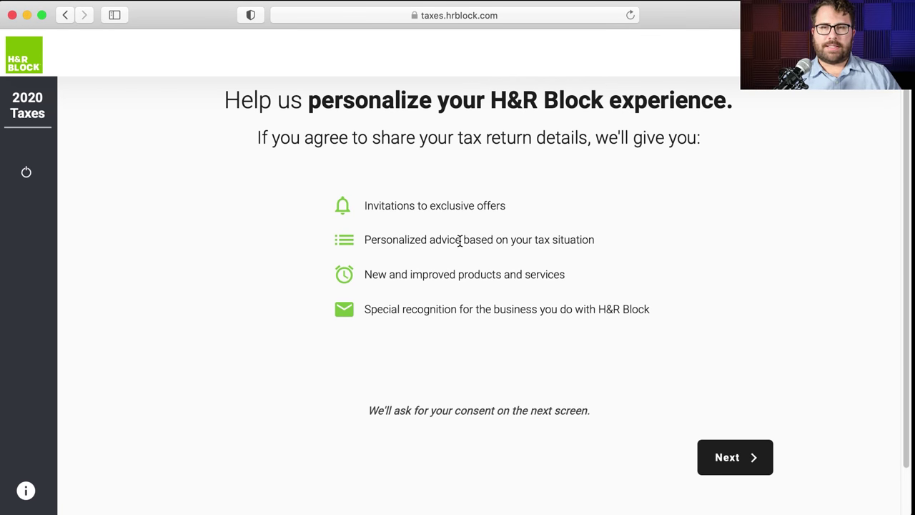
scroll(460, 241, "up", 2)
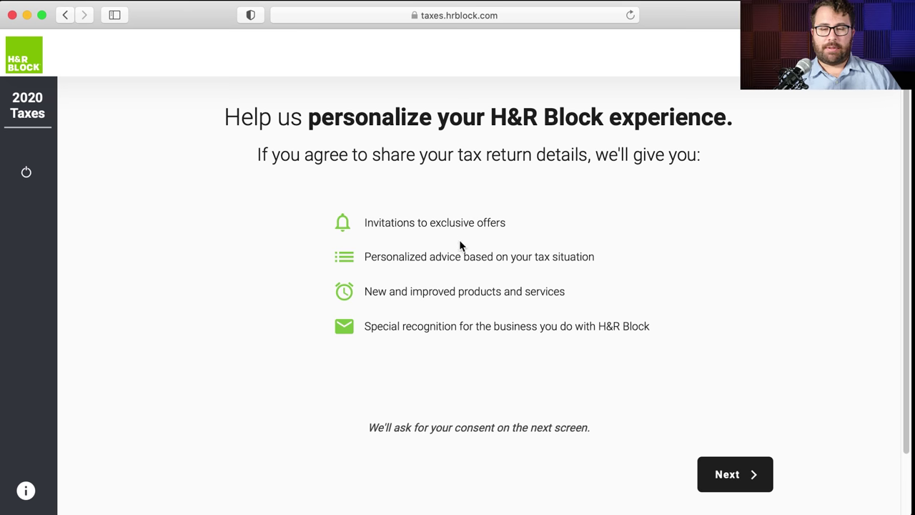
left_click_drag(365, 221, 508, 222)
left_click_drag(364, 255, 608, 250)
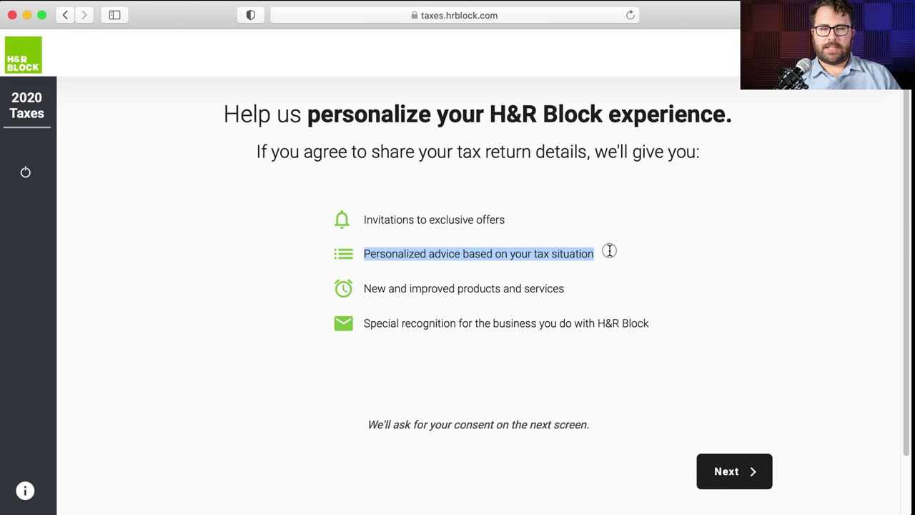
left_click_drag(566, 289, 362, 286)
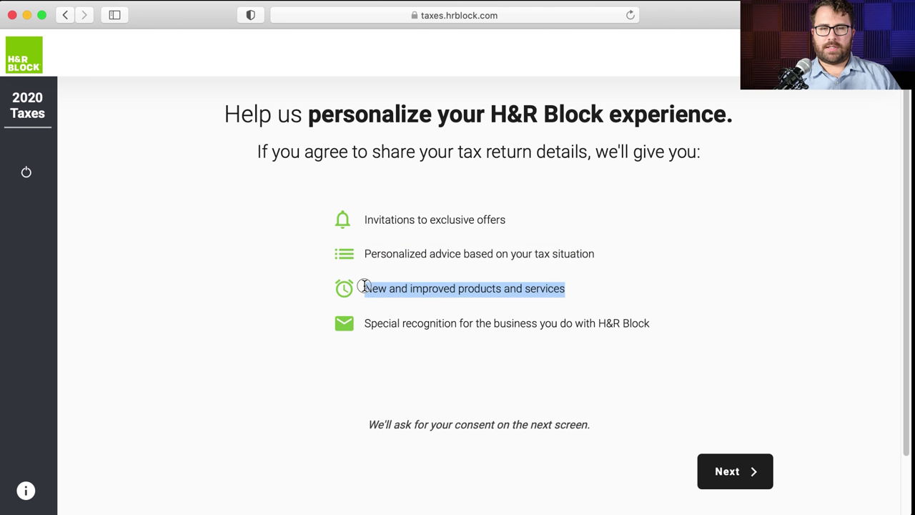
left_click(754, 266)
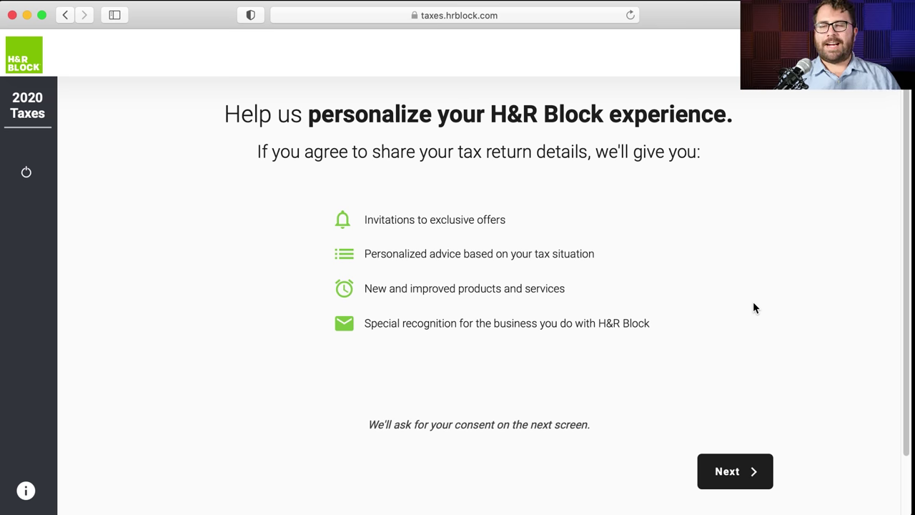
- Read through the Personalized Services consent, highlighting its heading and the service providers wording
left_click(758, 471)
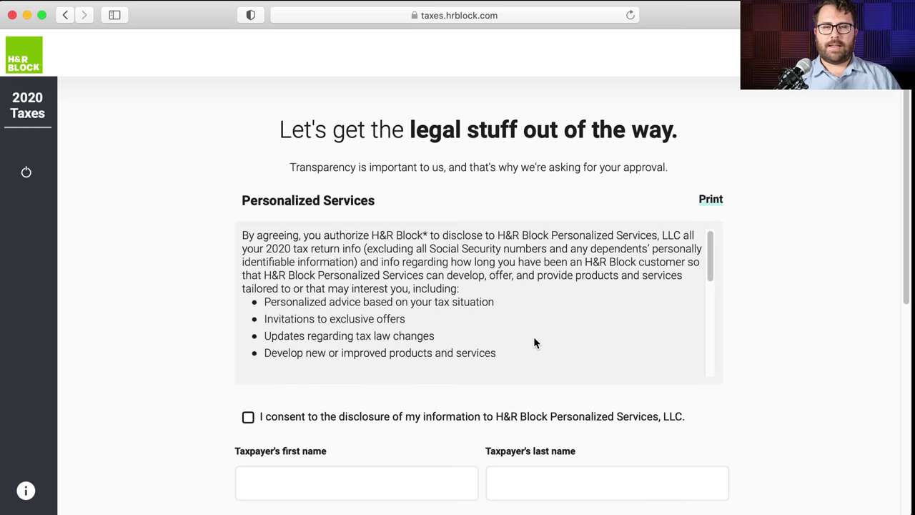
scroll(547, 387, "down", 1)
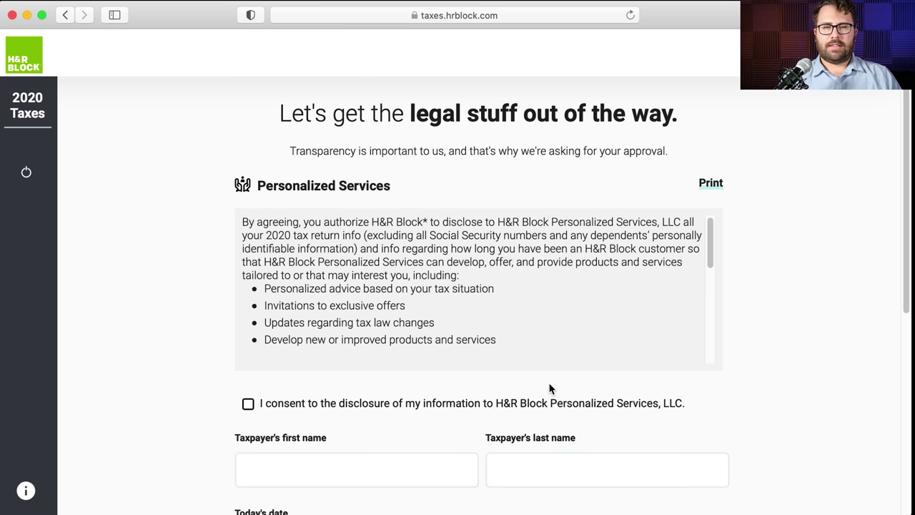
scroll(549, 389, "down", 1)
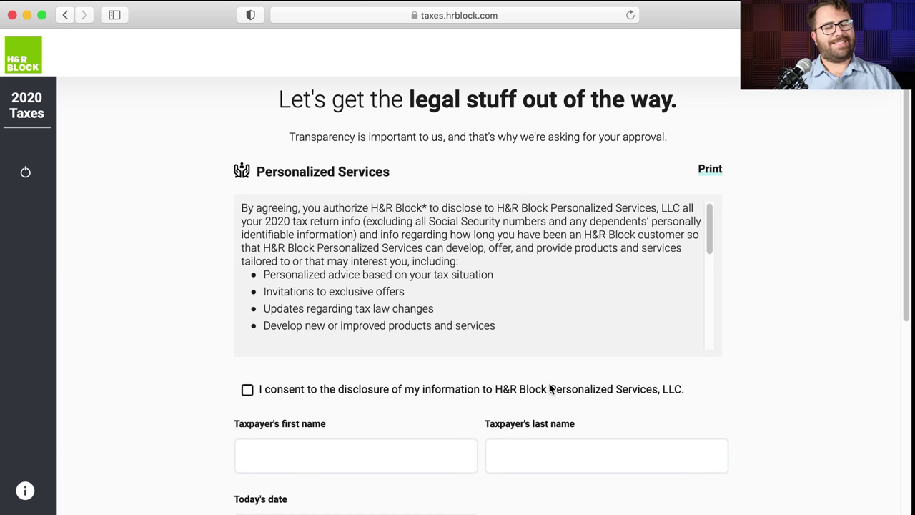
scroll(549, 388, "up", 1)
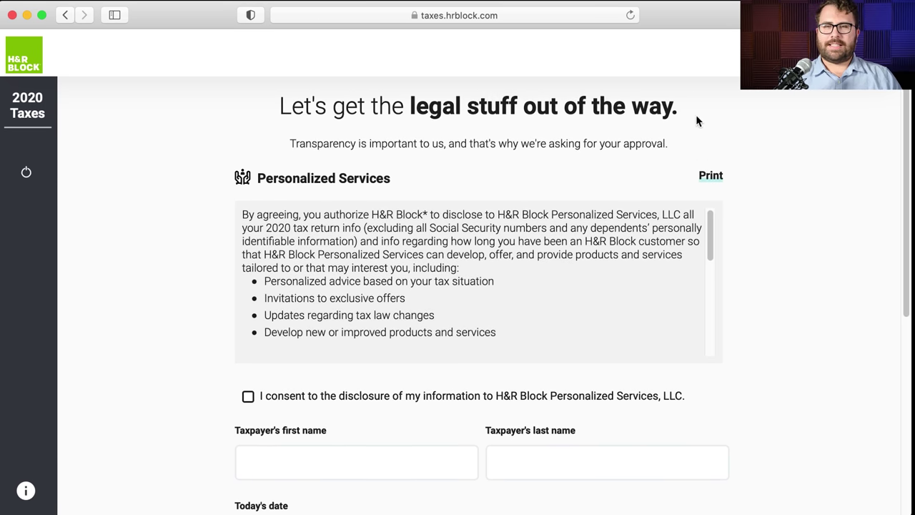
left_click_drag(694, 113, 272, 105)
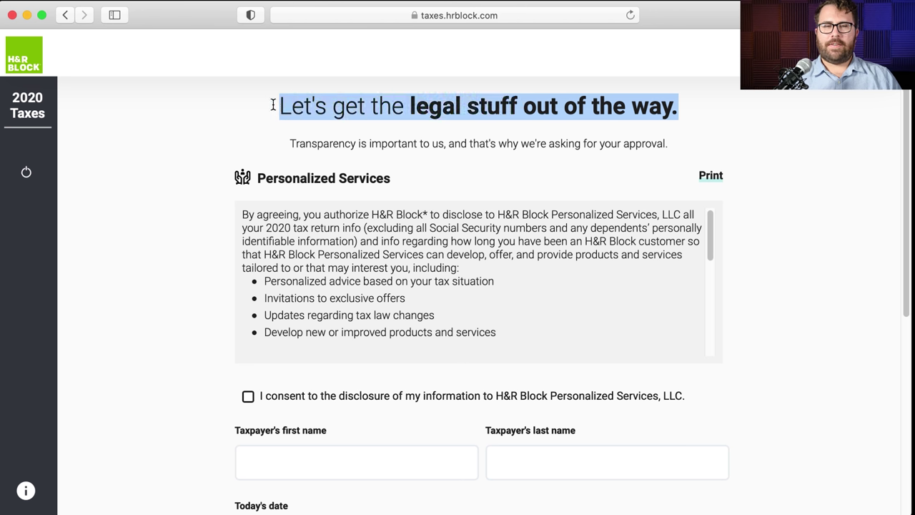
left_click(272, 106)
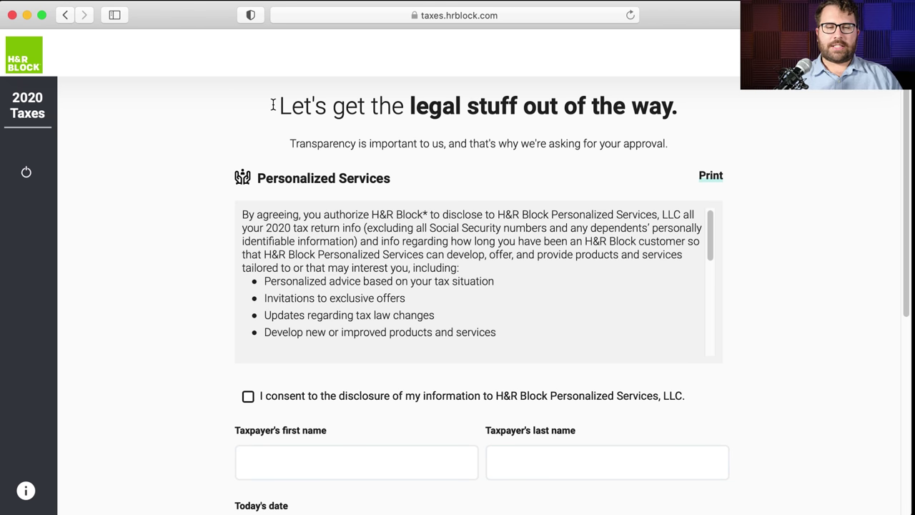
scroll(211, 218, "down", 2)
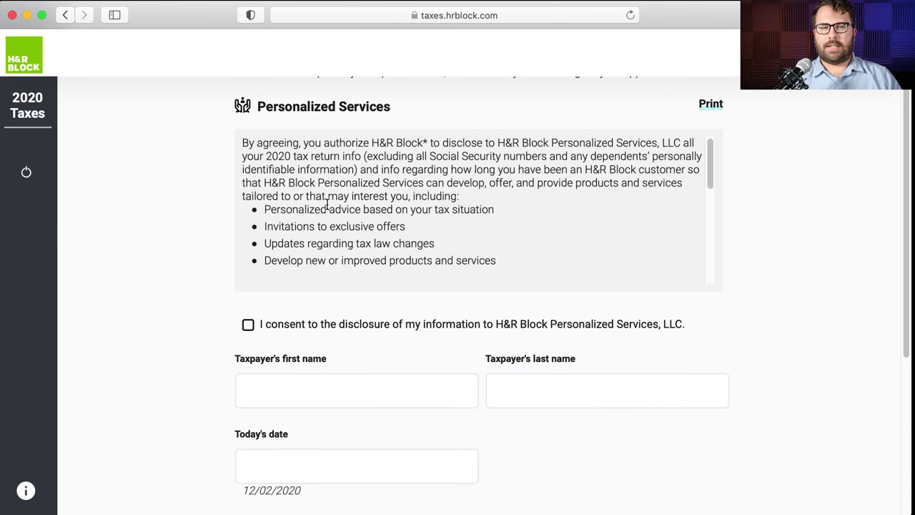
scroll(326, 205, "down", 2)
scroll(327, 206, "down", 3)
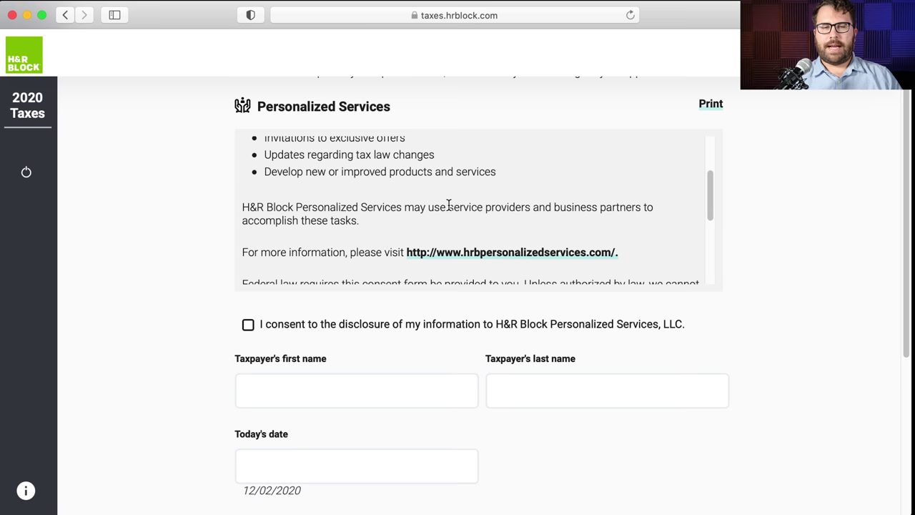
left_click_drag(449, 208, 634, 209)
scroll(629, 211, "down", 2)
scroll(629, 210, "down", 2)
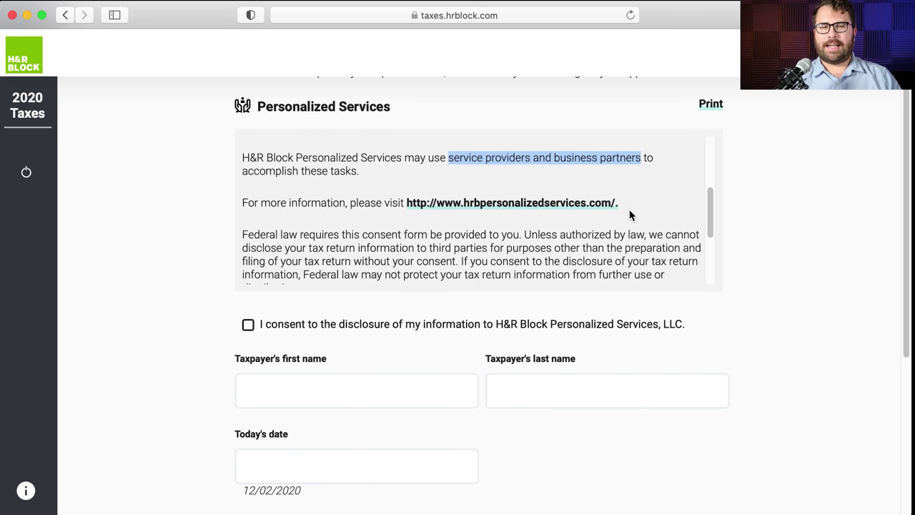
- Look over the hrbpersonalizedservices.com website, then return to the consent form
left_click(553, 191)
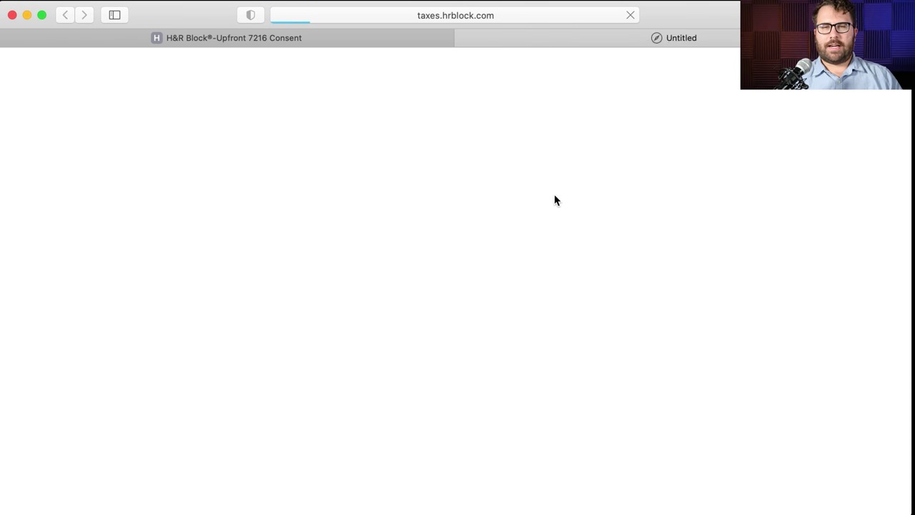
scroll(537, 189, "down", 5)
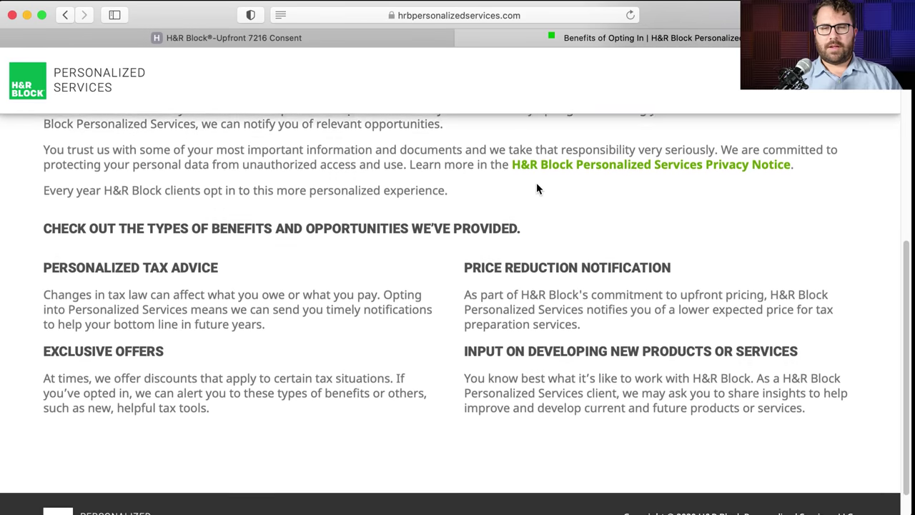
scroll(537, 188, "up", 3)
left_click(464, 38)
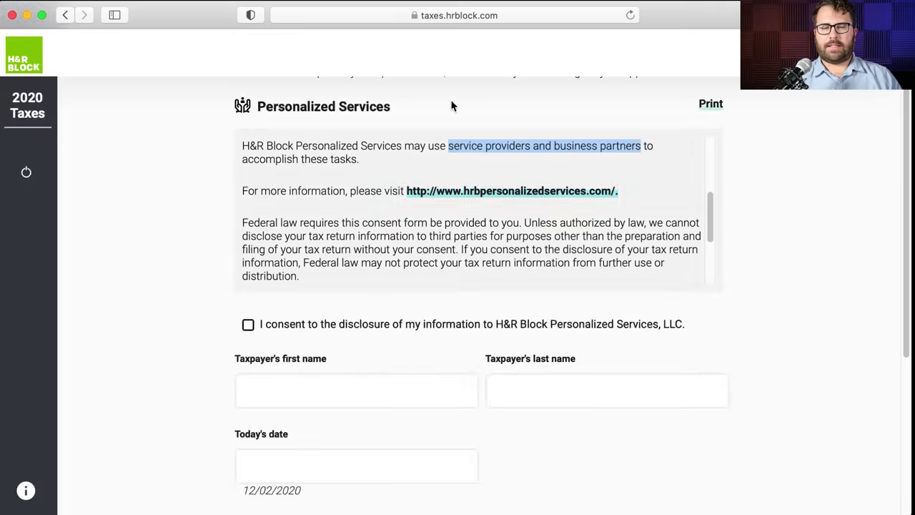
- Highlight 'business partners' in the consent text and decline with No Thanks
scroll(448, 231, "down", 1)
scroll(447, 230, "up", 1)
scroll(448, 230, "up", 1)
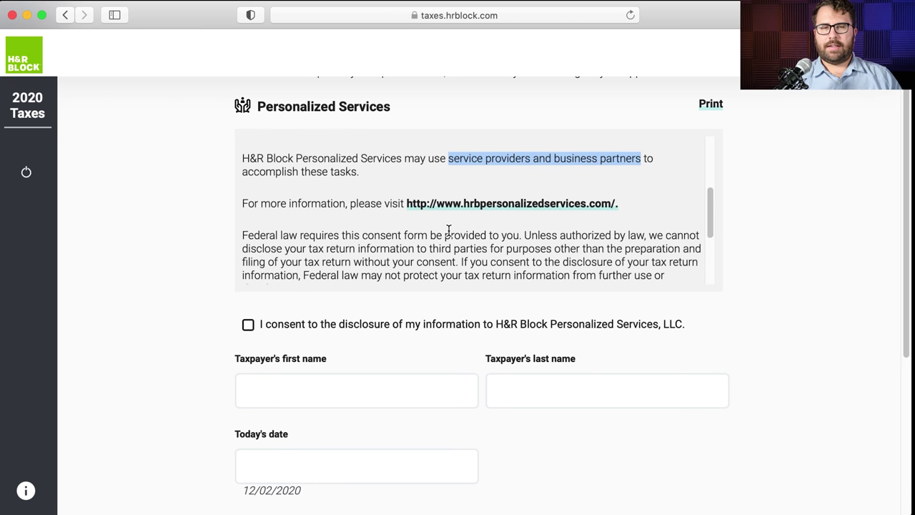
left_click(558, 157)
left_click_drag(557, 155, 642, 155)
scroll(515, 241, "down", 3)
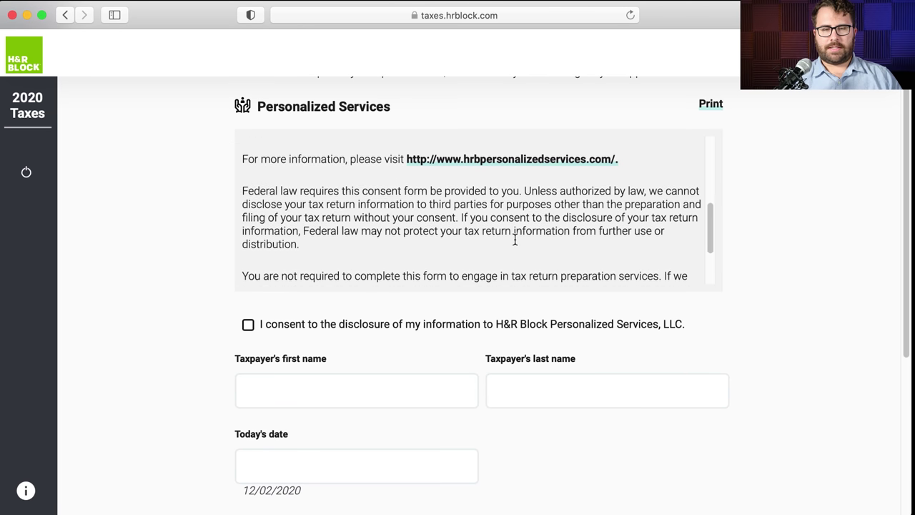
scroll(129, 323, "down", 5)
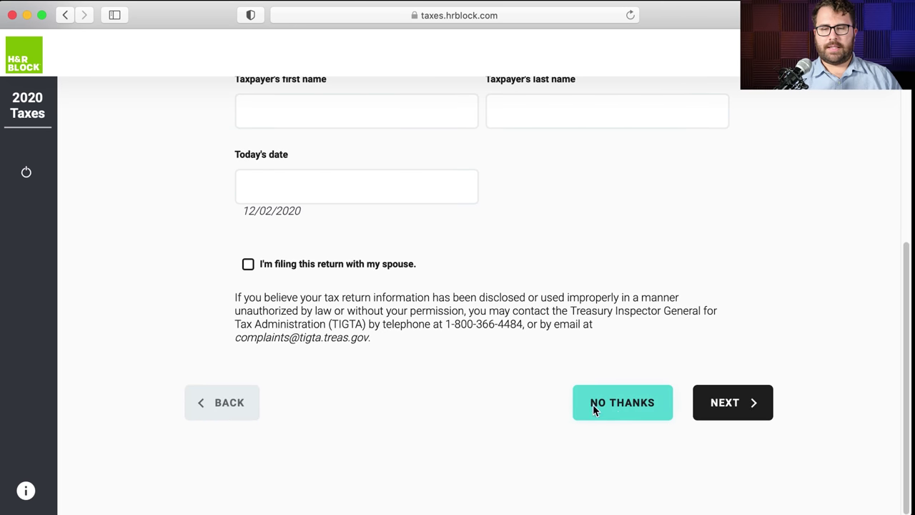
left_click(615, 409)
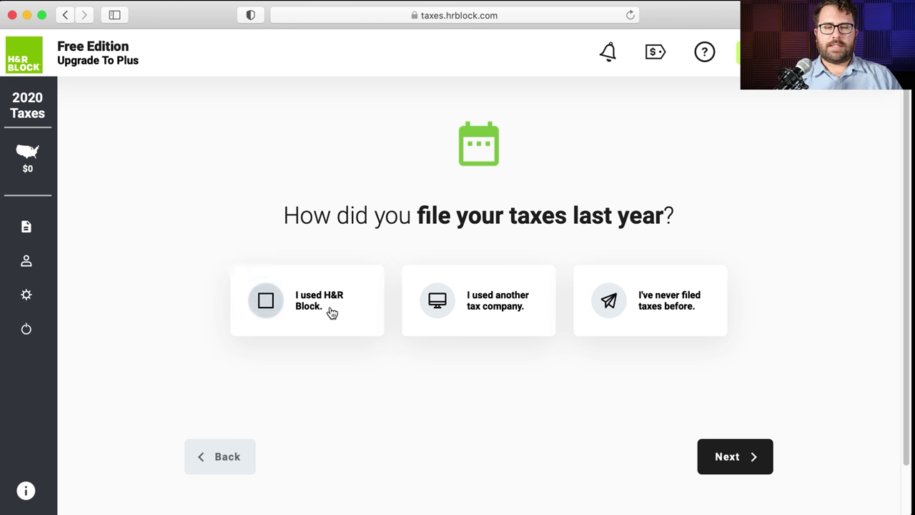
- Answer 'I used another tax company' for last year's return and skip importing it
left_click(518, 305)
left_click(755, 468)
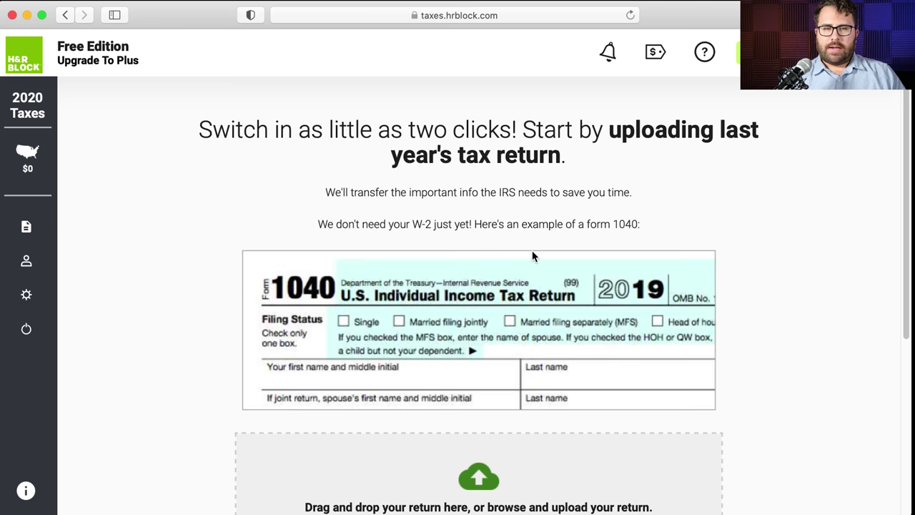
scroll(532, 252, "down", 1)
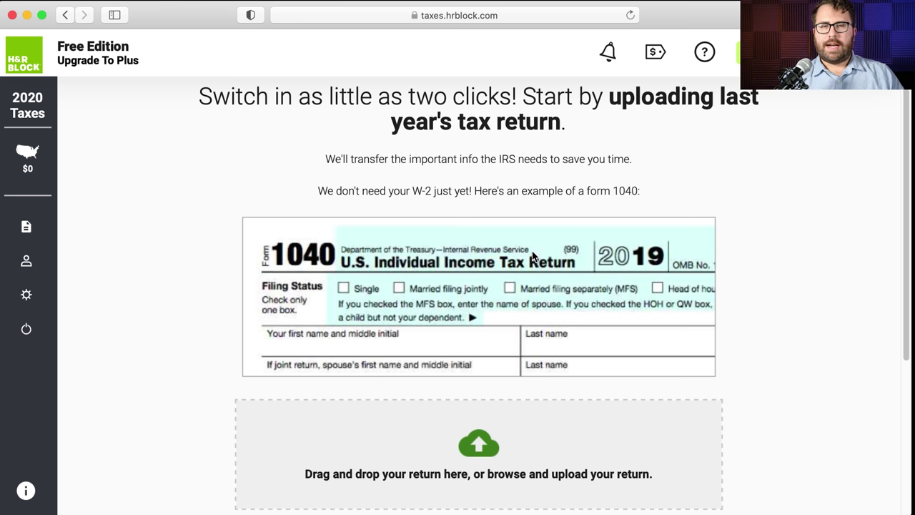
scroll(532, 256, "down", 1)
scroll(532, 256, "up", 2)
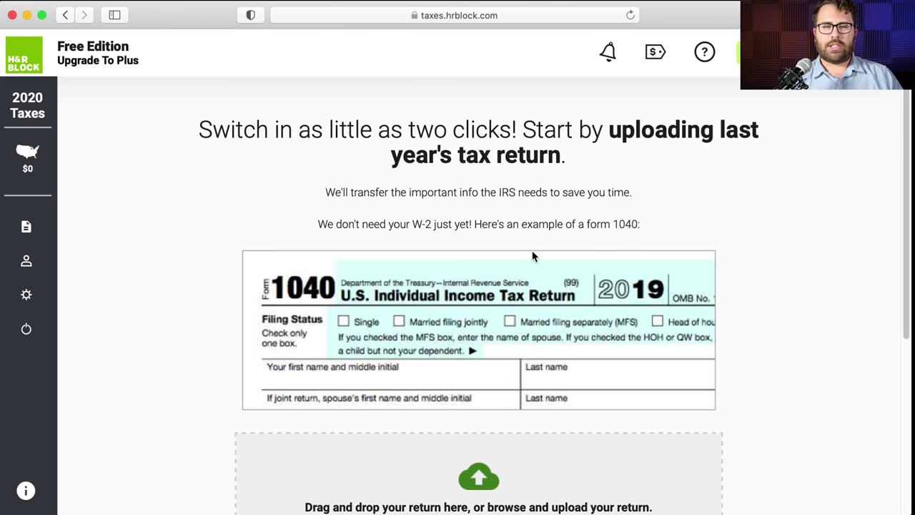
scroll(532, 254, "down", 5)
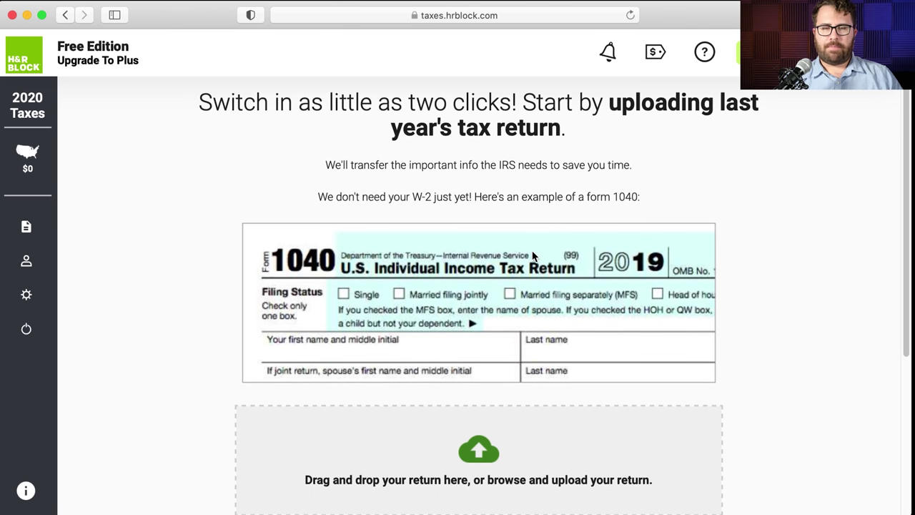
scroll(532, 256, "down", 4)
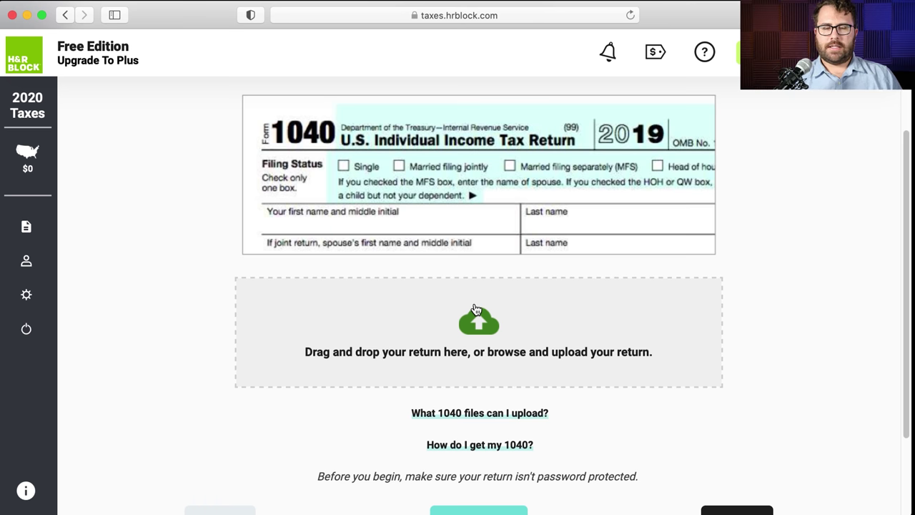
scroll(477, 309, "down", 4)
left_click(486, 438)
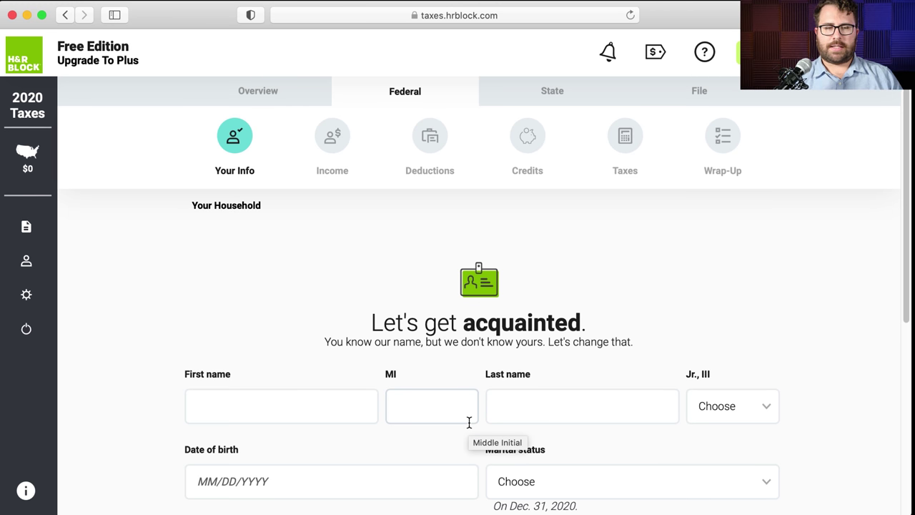
- Enter the taxpayer's first and last name as shown on the W-2
scroll(372, 325, "down", 2)
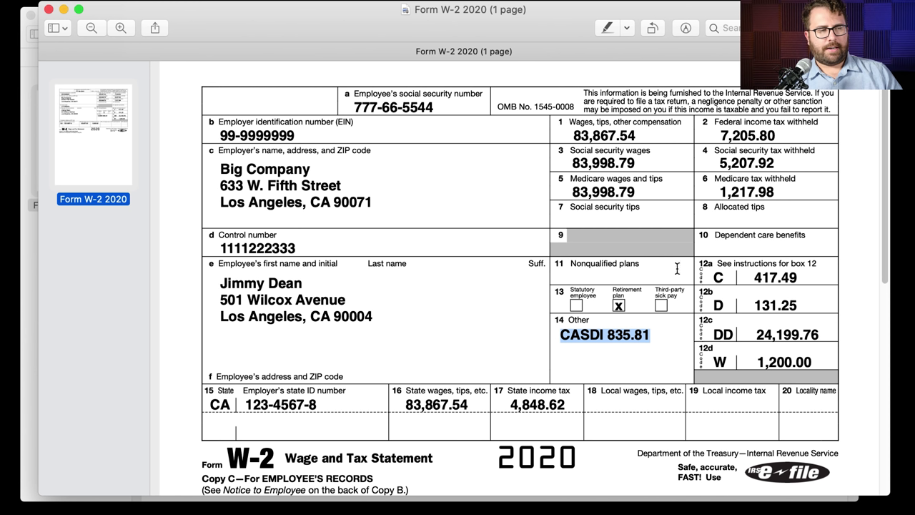
left_click(644, 283)
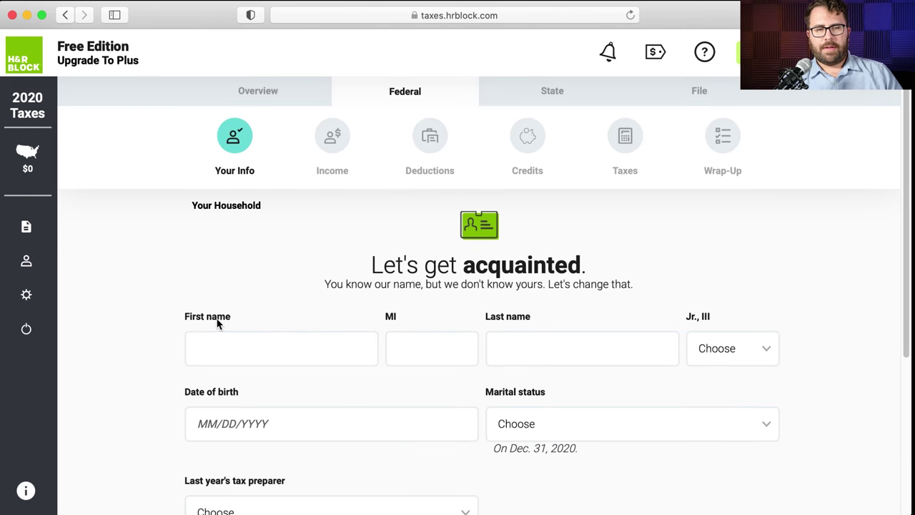
left_click(224, 341)
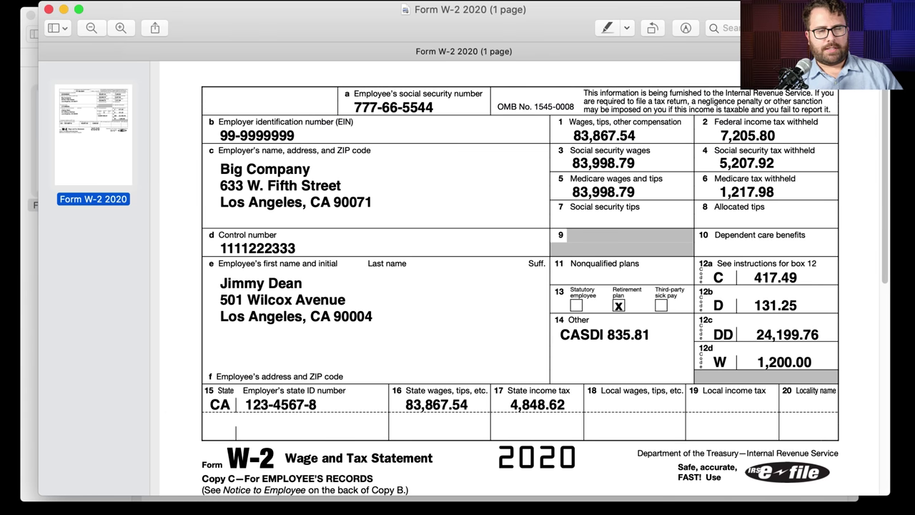
left_click(220, 337)
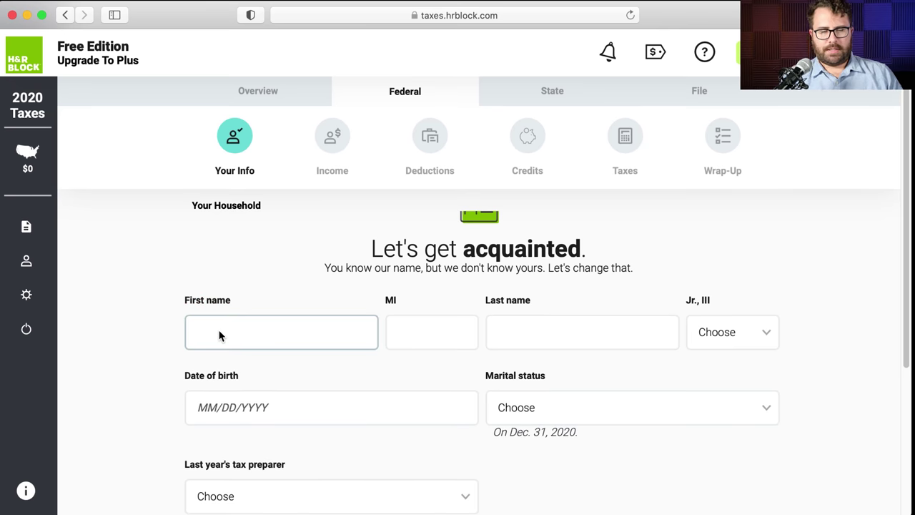
type("Jimmy")
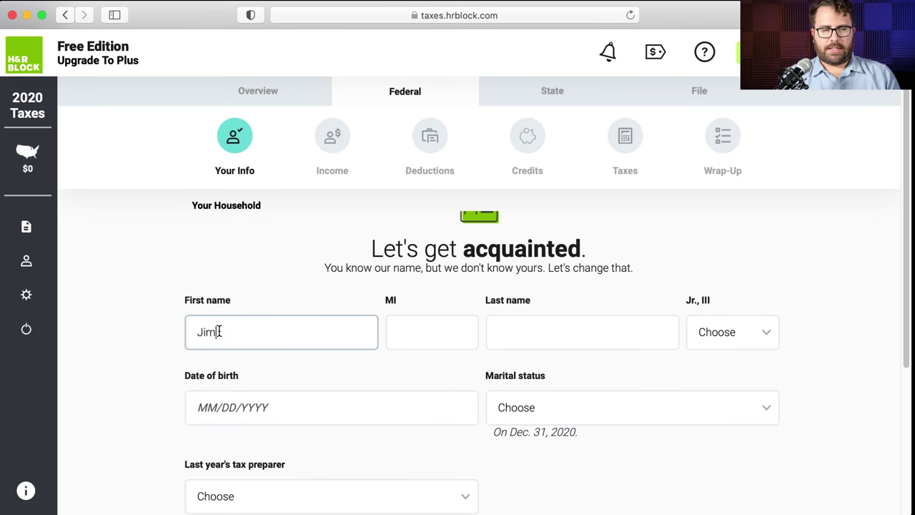
key("Tab")
key("Tab")
type("Dean")
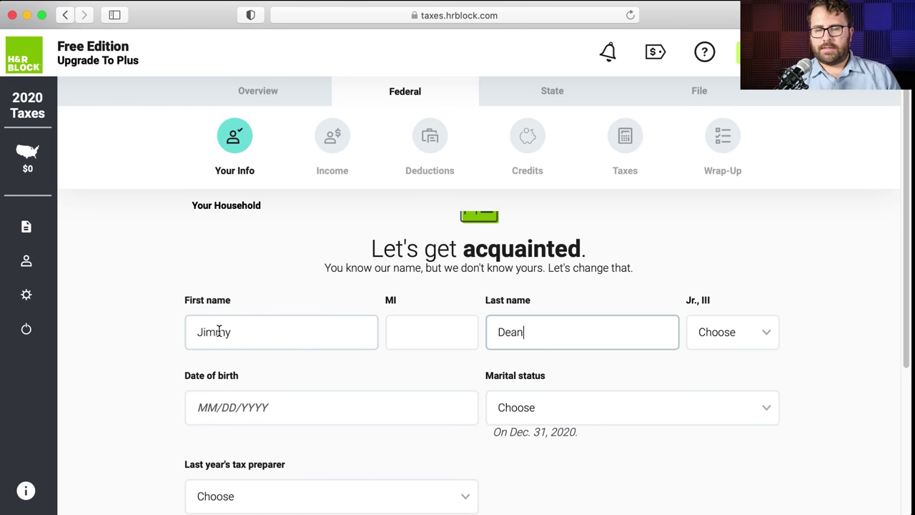
- Enter the taxpayer's date of birth and set marital status to Single
scroll(297, 311, "down", 1)
left_click(290, 375)
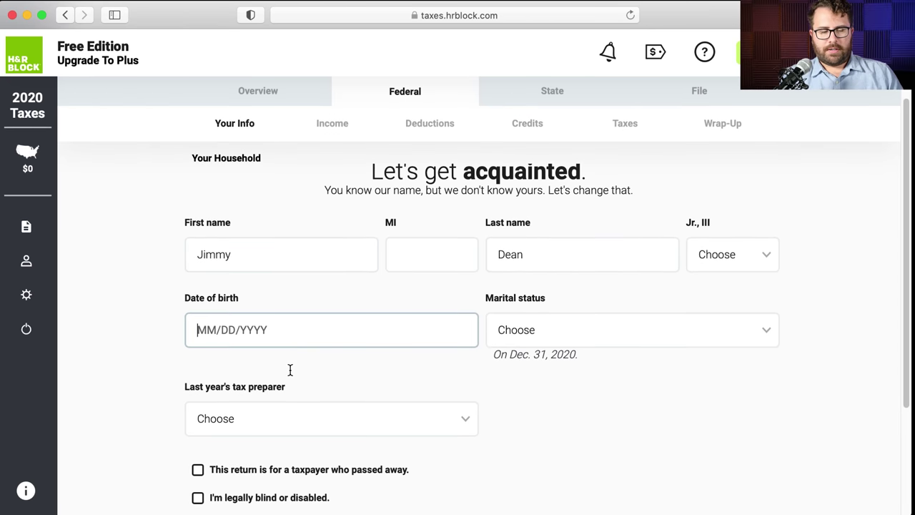
type("07/04/1976")
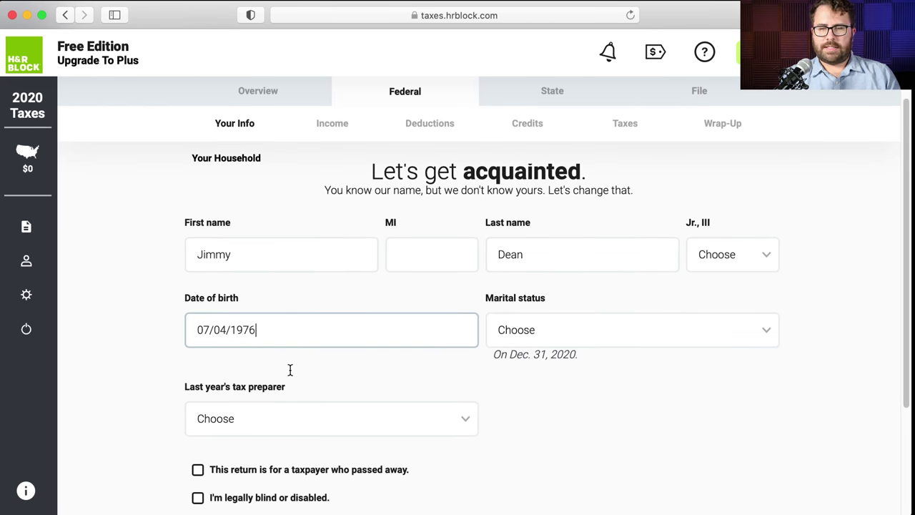
key("Tab")
left_click(527, 346)
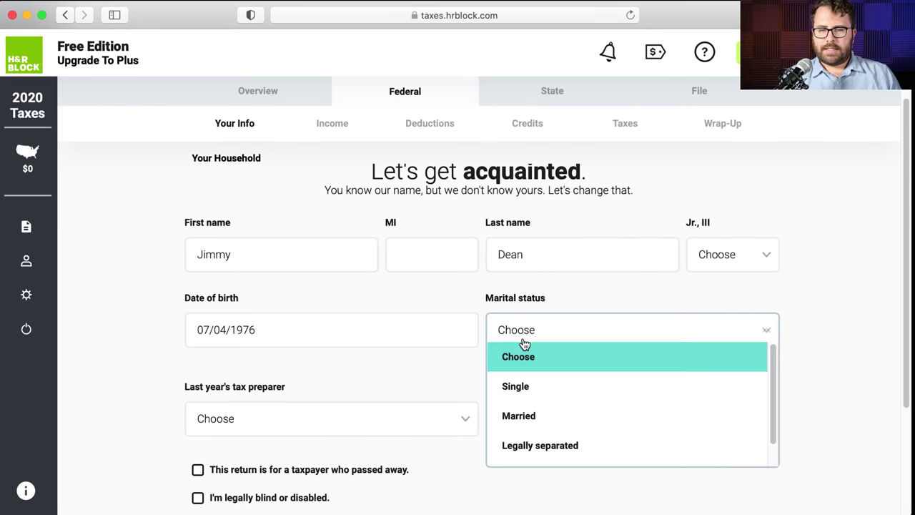
left_click(538, 383)
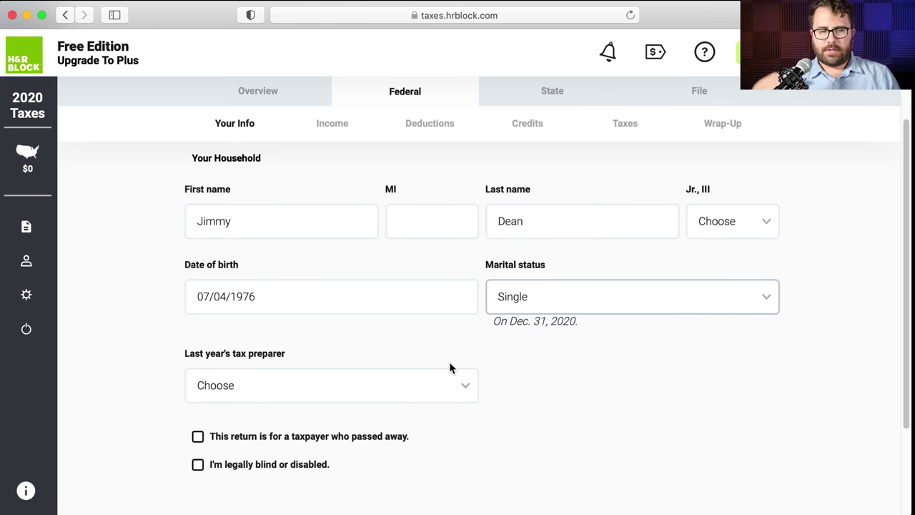
- Choose 'I prefer not to answer' as last year's preparer and submit the details
left_click(432, 372)
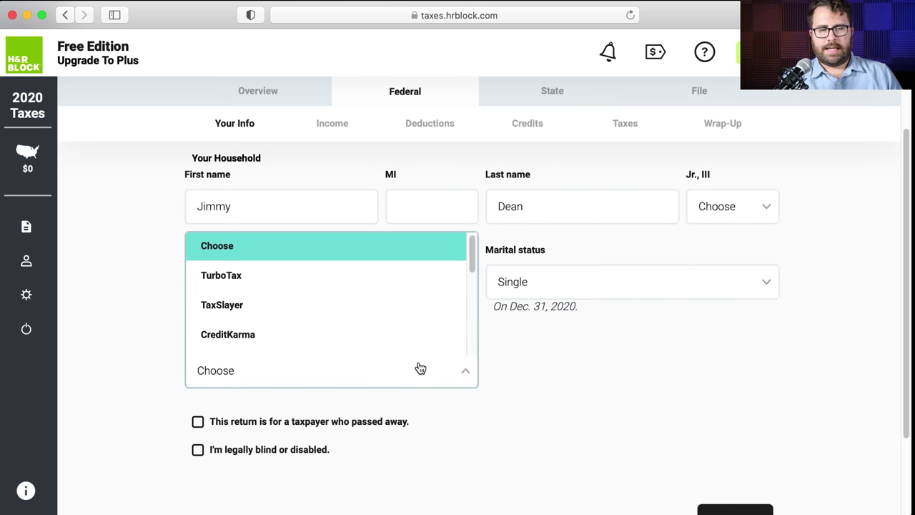
scroll(386, 348, "down", 5)
scroll(361, 329, "down", 4)
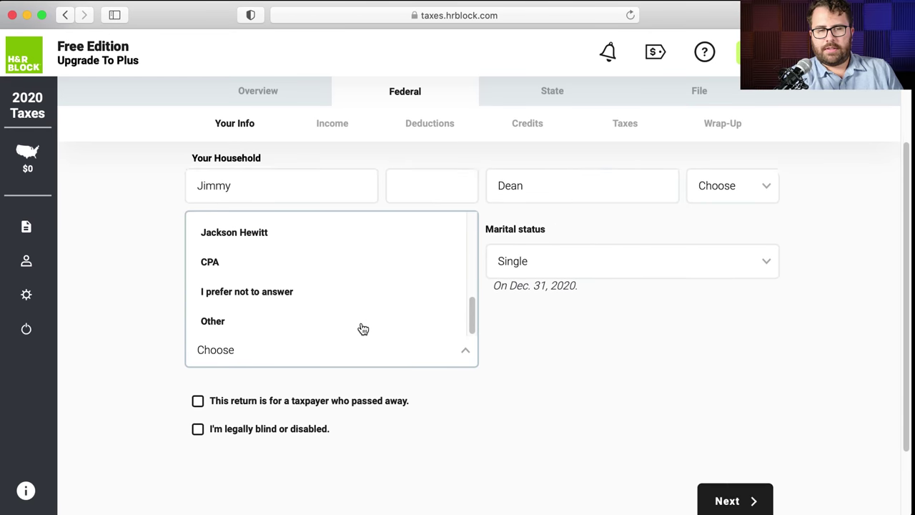
left_click(321, 275)
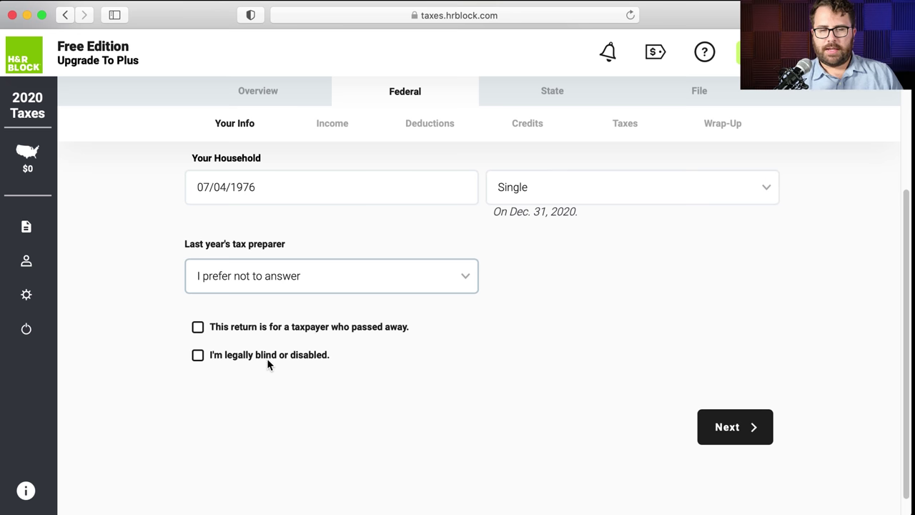
left_click(723, 403)
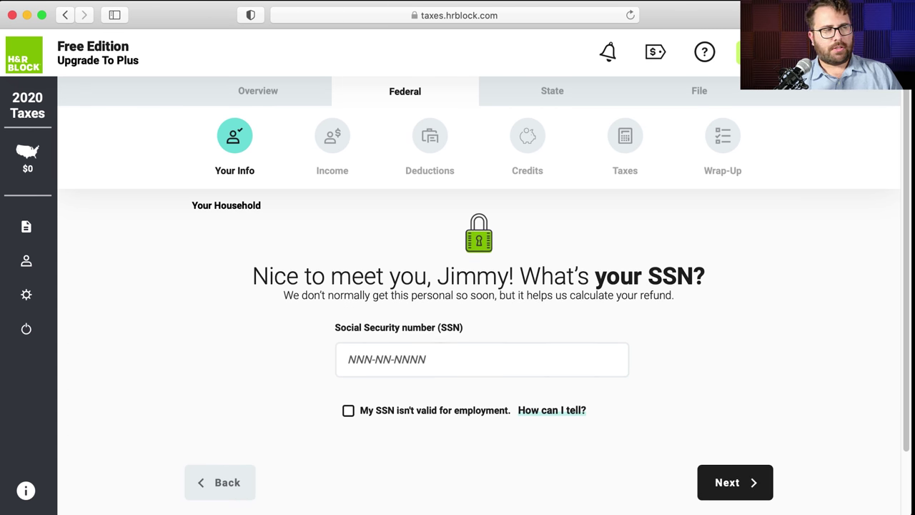
- Copy the employee's SSN from the W-2 and enter it on the SSN page
key("super+Tab")
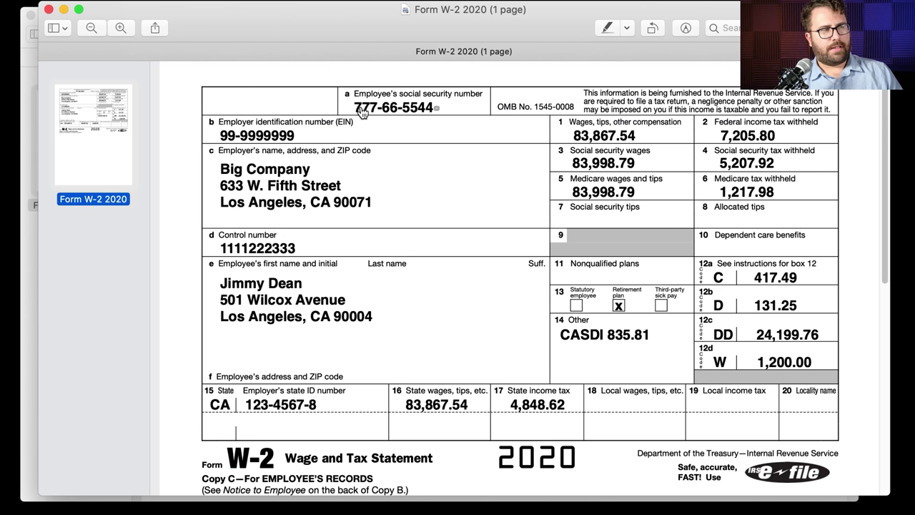
left_click_drag(354, 108, 432, 108)
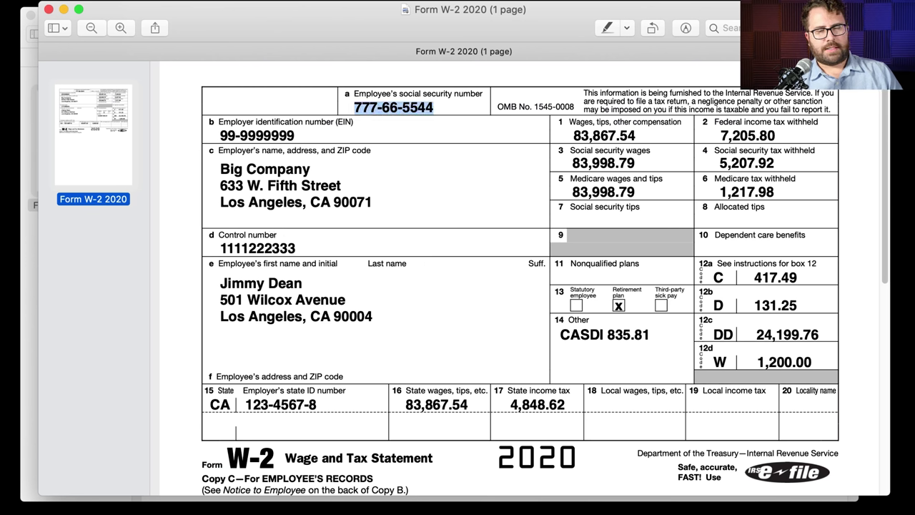
key("super+Tab")
left_click(372, 358)
type("77")
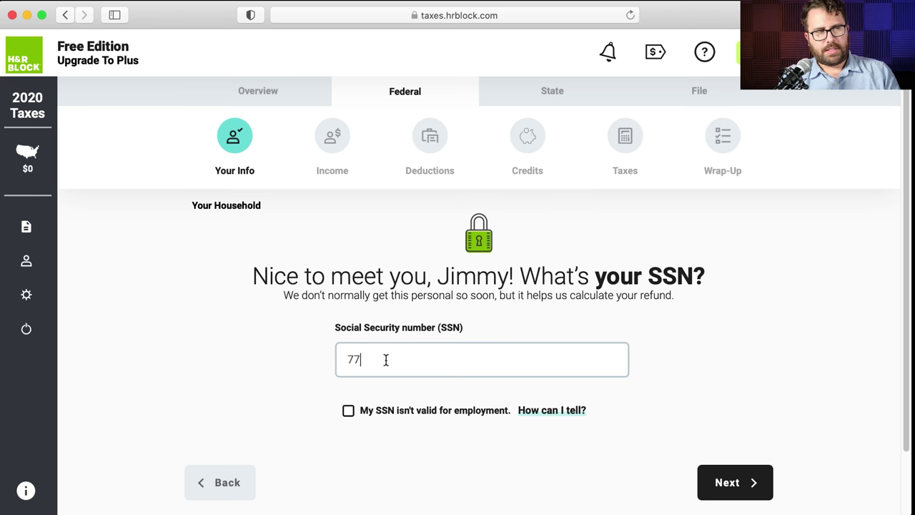
type("7-66-5544")
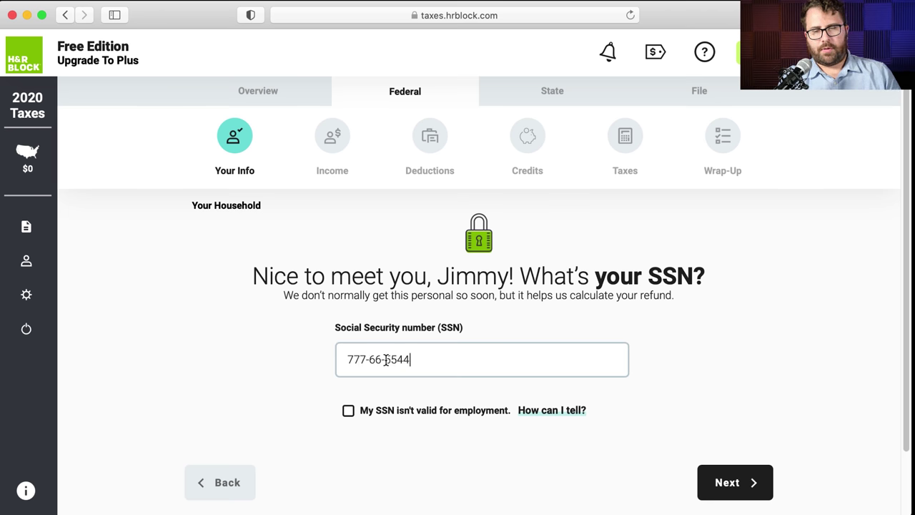
left_click(737, 472)
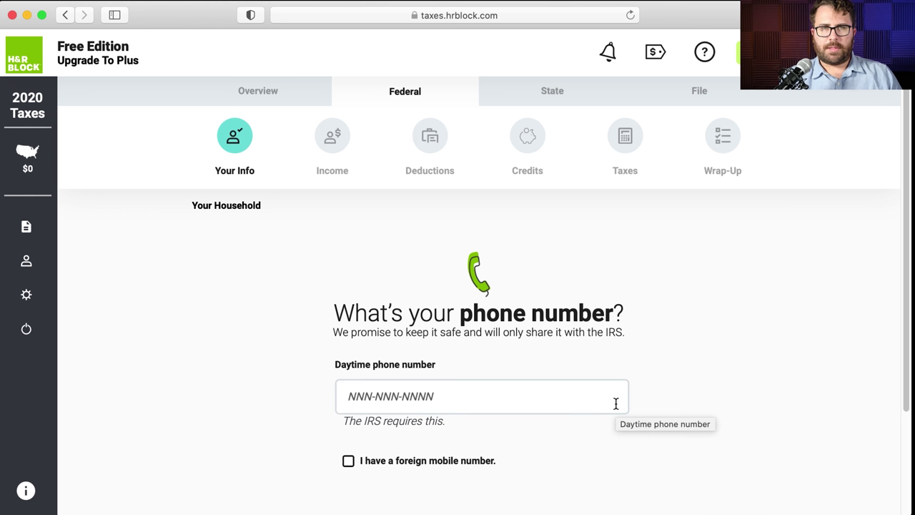
- Enter the daytime phone number and continue
left_click(565, 403)
scroll(650, 370, "down", 1)
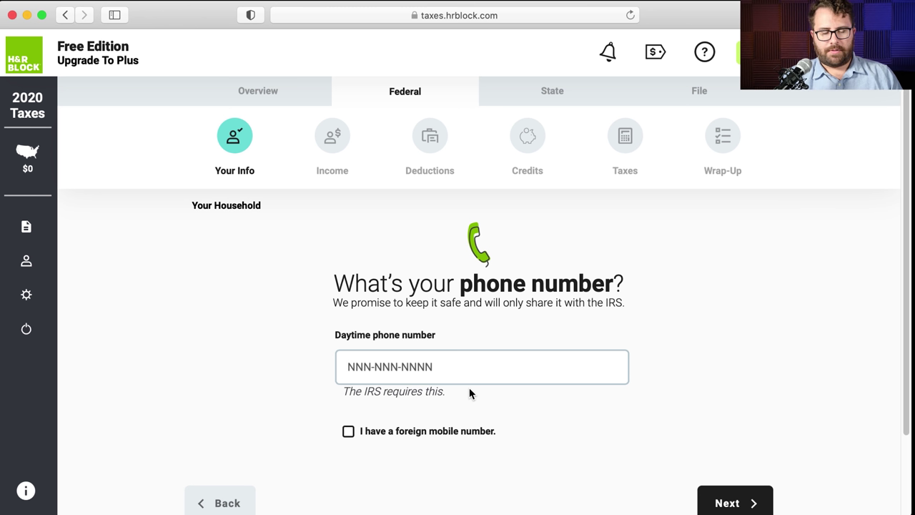
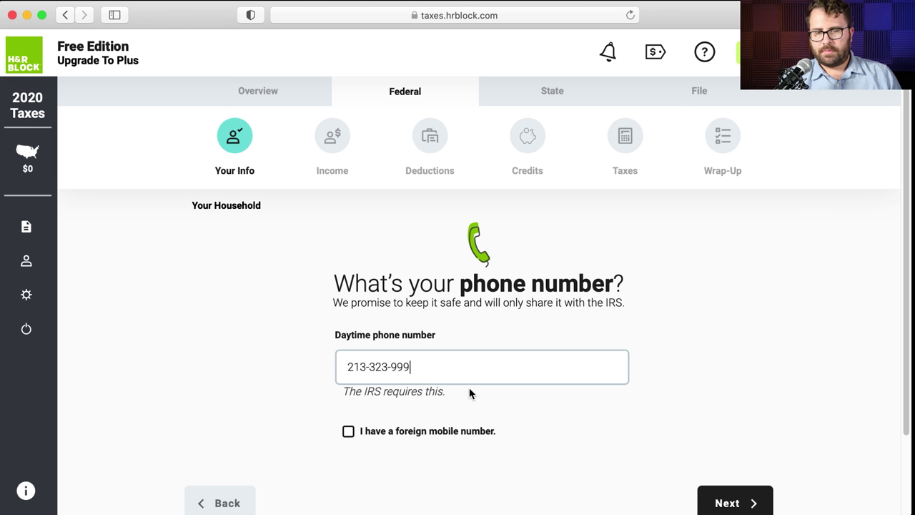
left_click(744, 503)
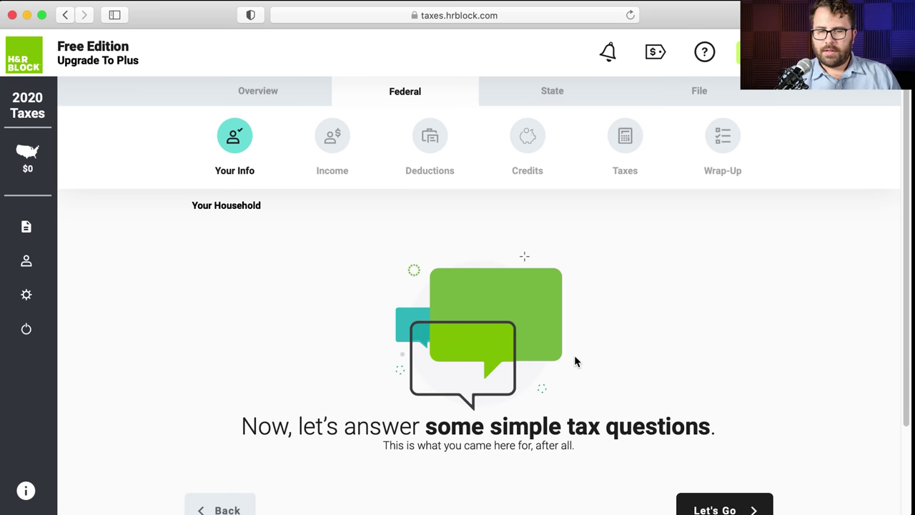
- Answer Yes to being a U.S. citizen and Yes to living in the U.S
left_click(723, 485)
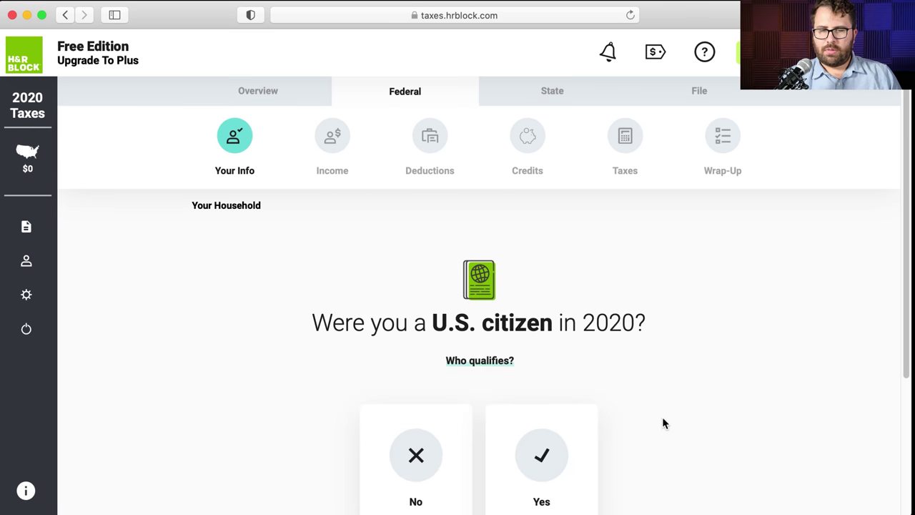
left_click(561, 399)
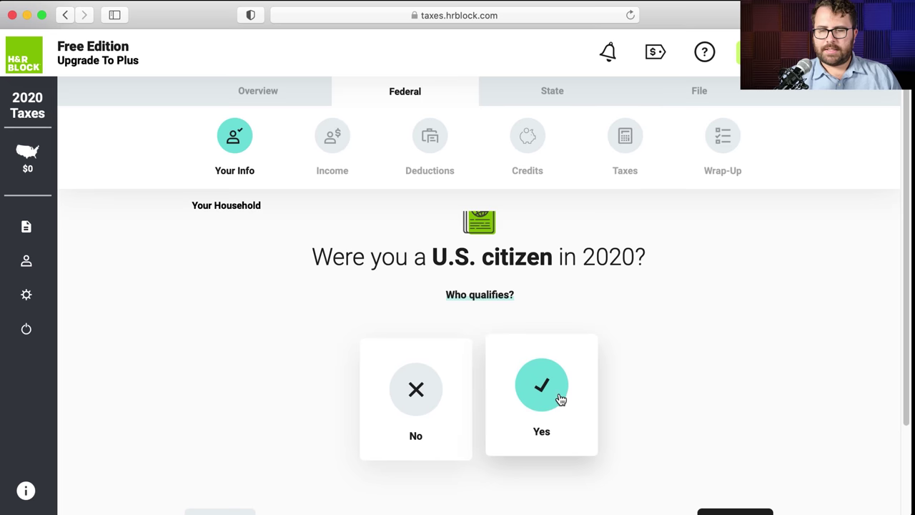
left_click(731, 427)
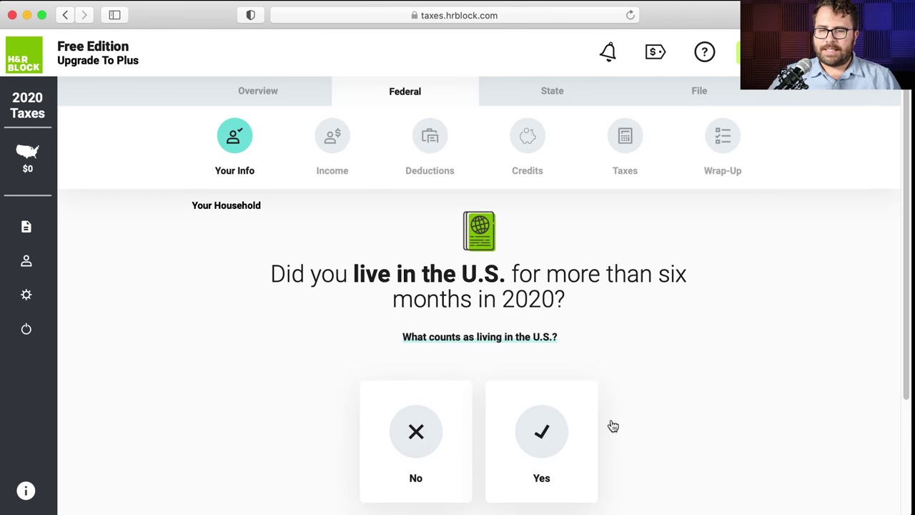
left_click(551, 430)
left_click(744, 438)
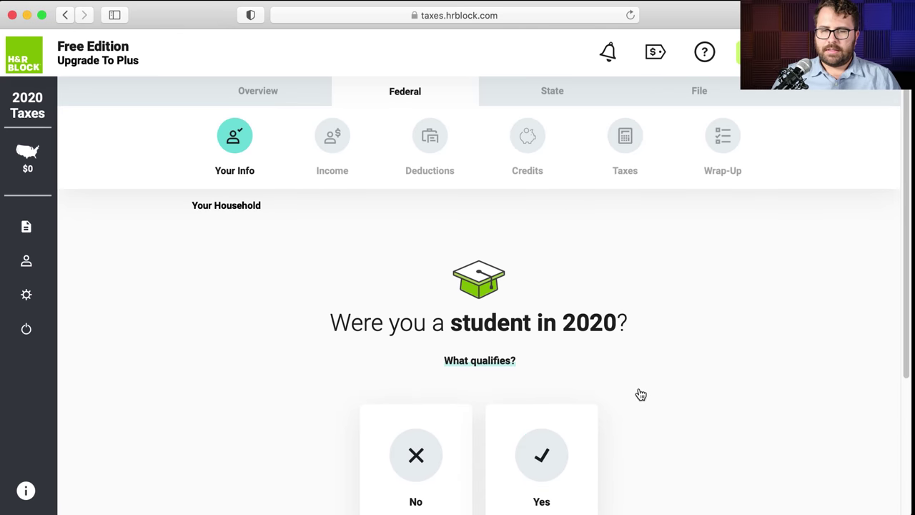
- Answer No to being a student in 2020 and No to being claimable as a dependent
left_click(437, 334)
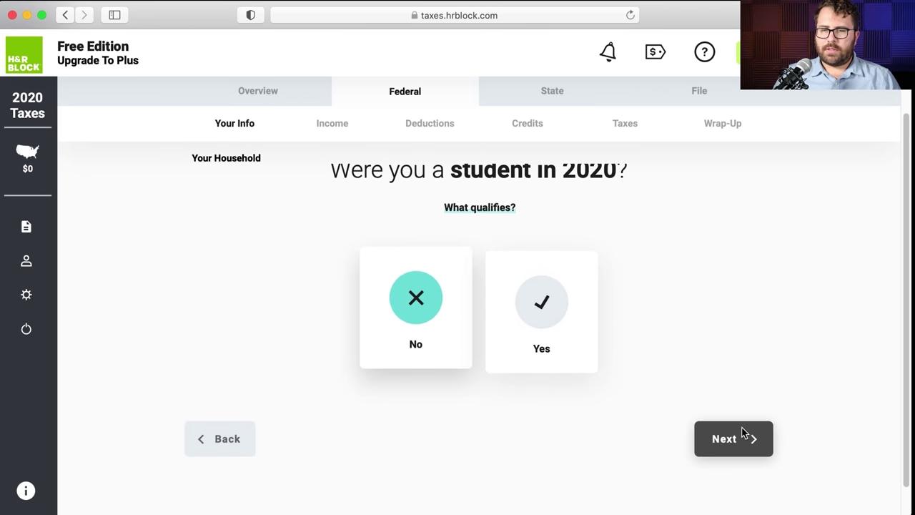
scroll(706, 371, "up", 1)
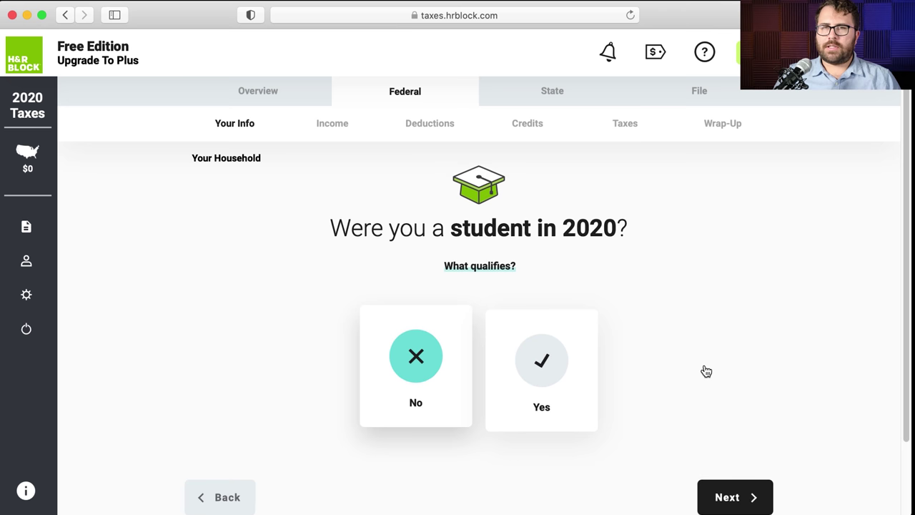
left_click(509, 270)
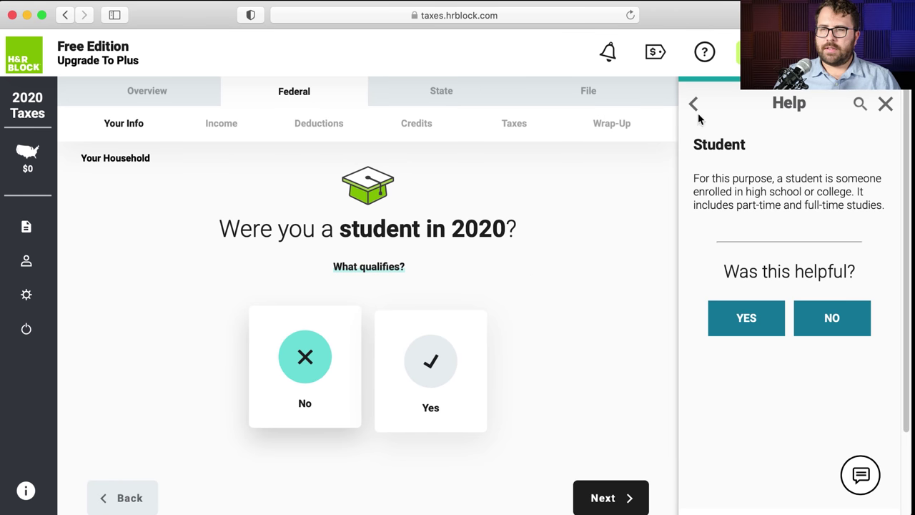
left_click(885, 104)
left_click(756, 493)
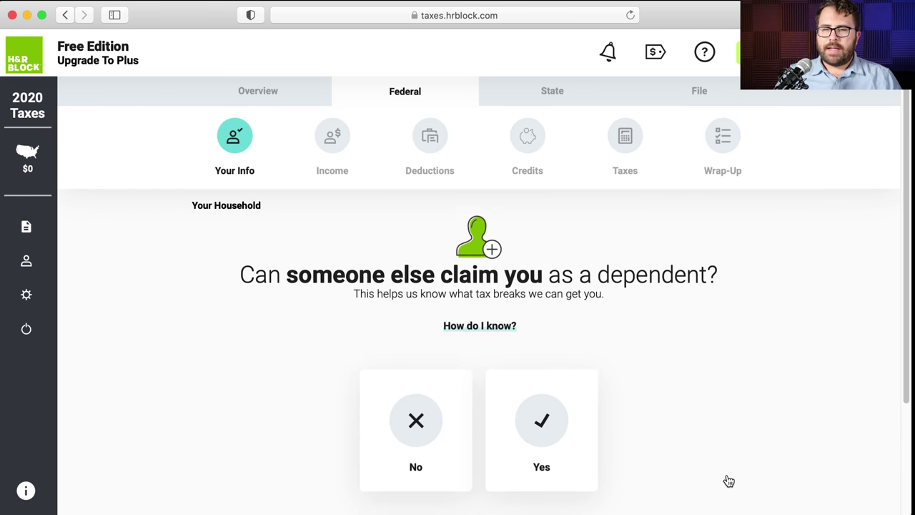
left_click(442, 431)
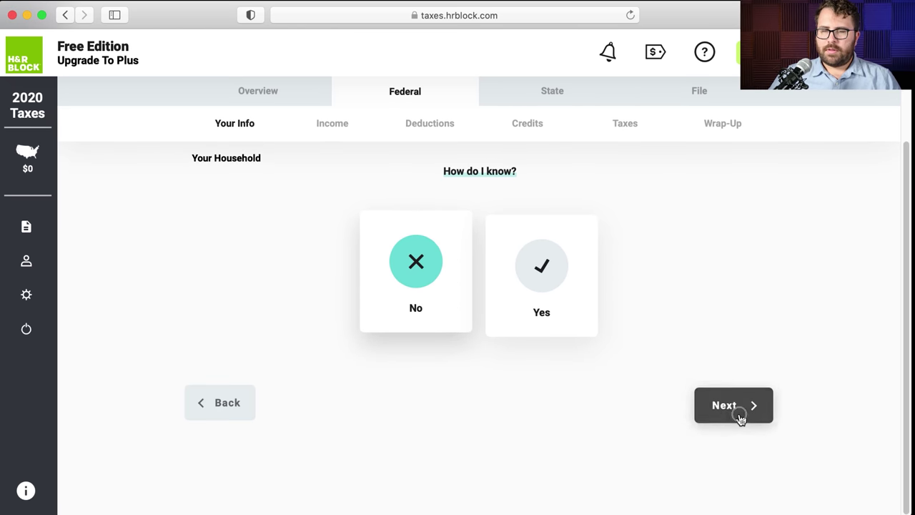
left_click(741, 418)
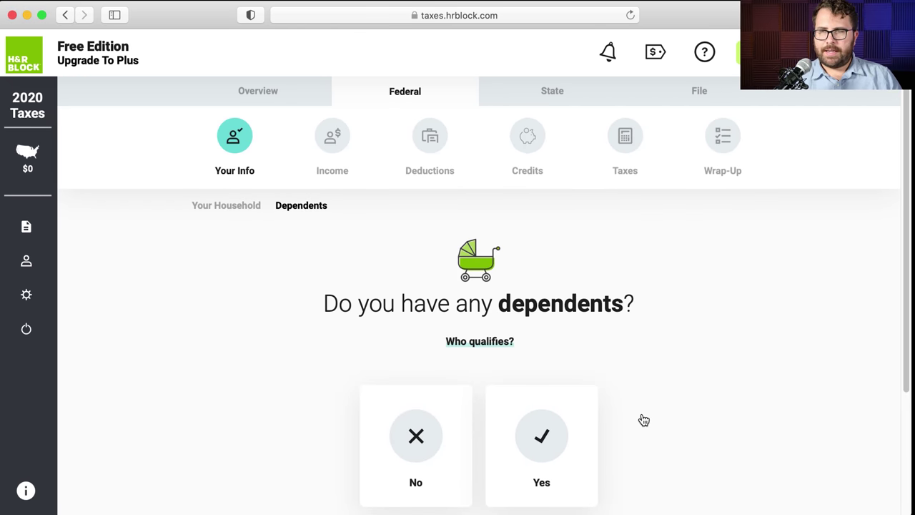
- Answer Yes to having dependents and add one with her name and SSN
left_click(544, 434)
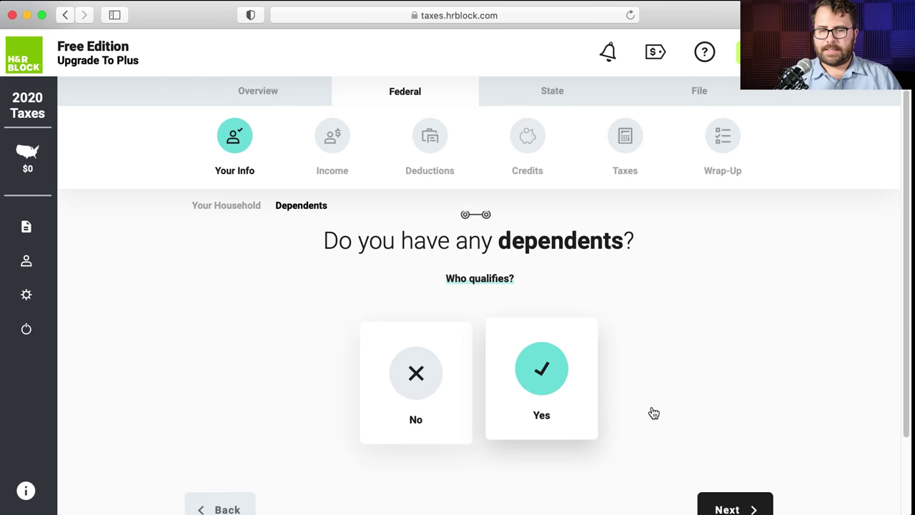
left_click(746, 492)
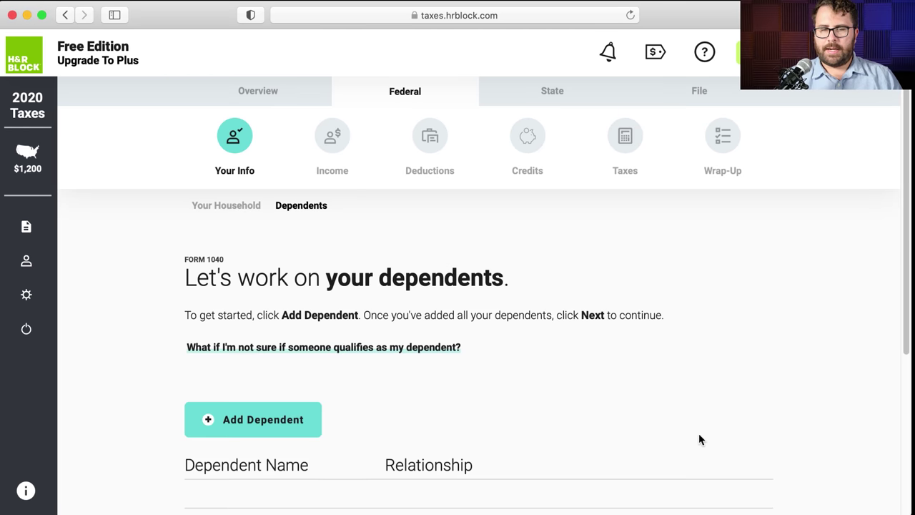
left_click(293, 416)
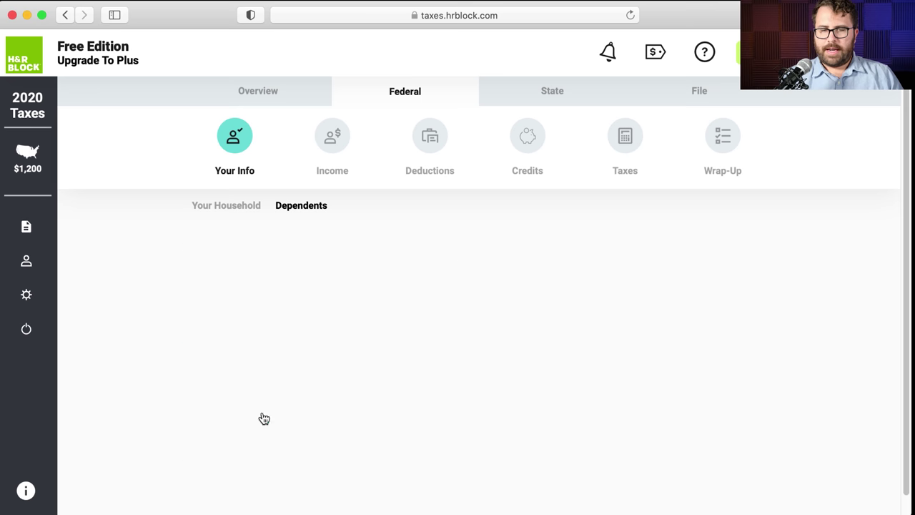
left_click(357, 362)
type("Mo")
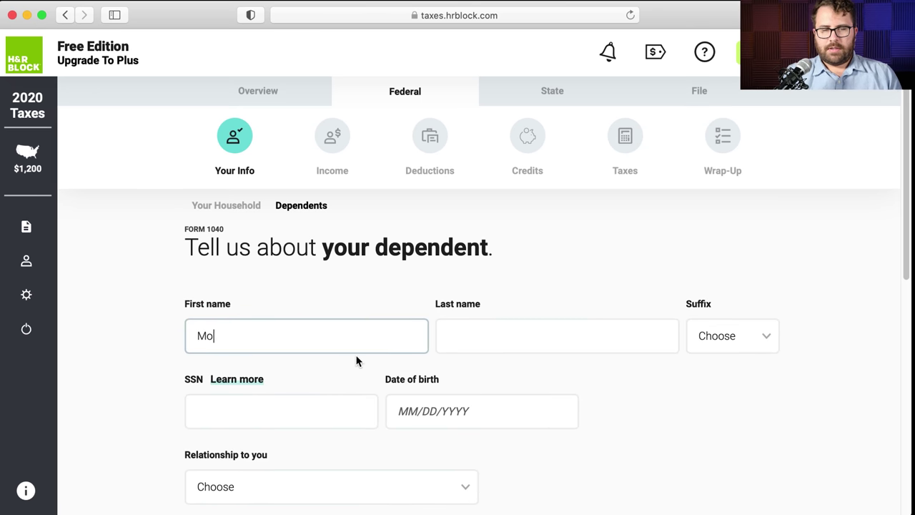
type("Dean")
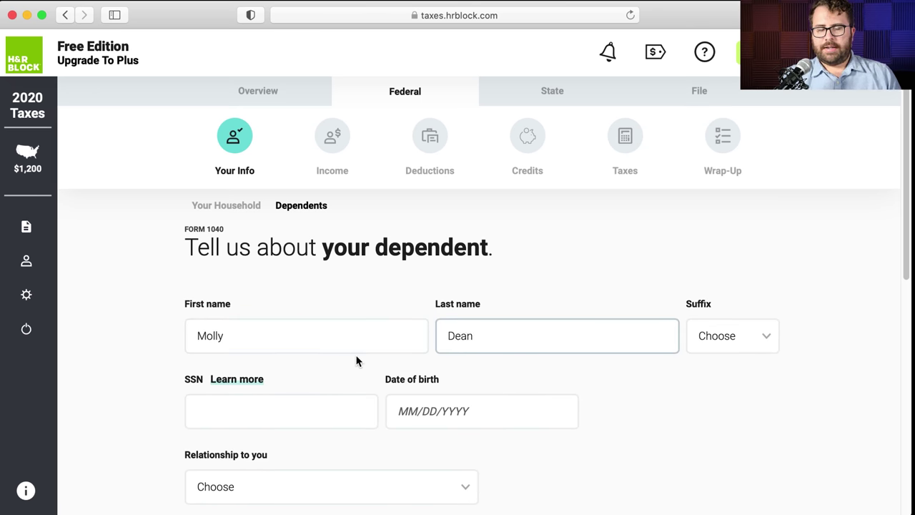
key("Tab")
key("Tab")
type("1")
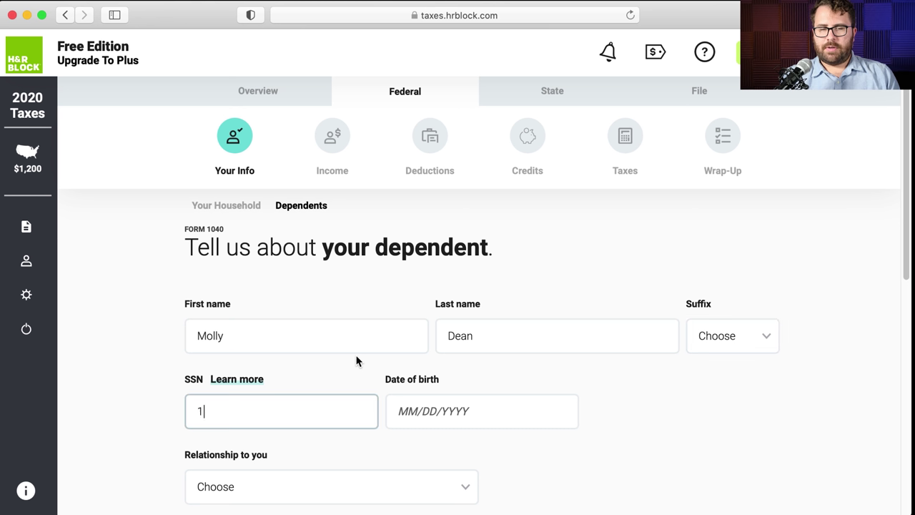
type("11-22-3")
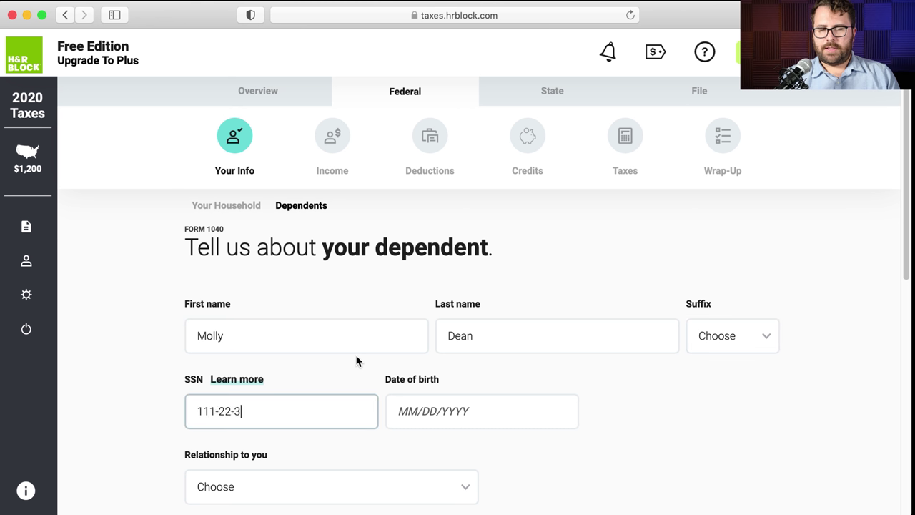
type("333")
- Enter the dependent's date of birth and set her relationship to Daughter
left_click(402, 405)
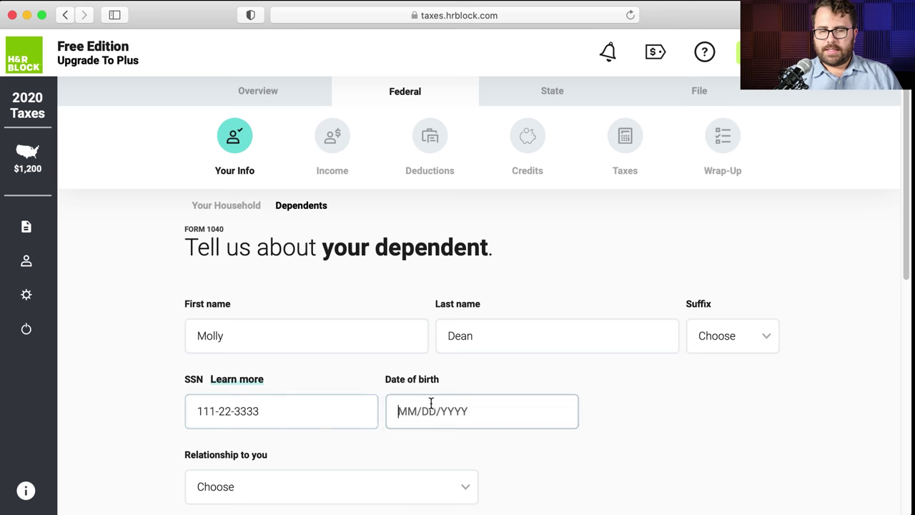
type("01/01/2011")
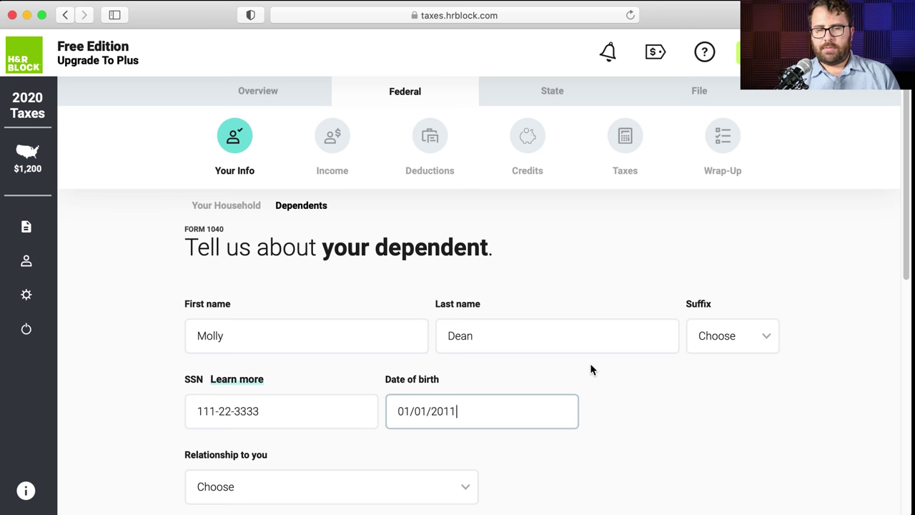
scroll(357, 393, "down", 4)
left_click(336, 364)
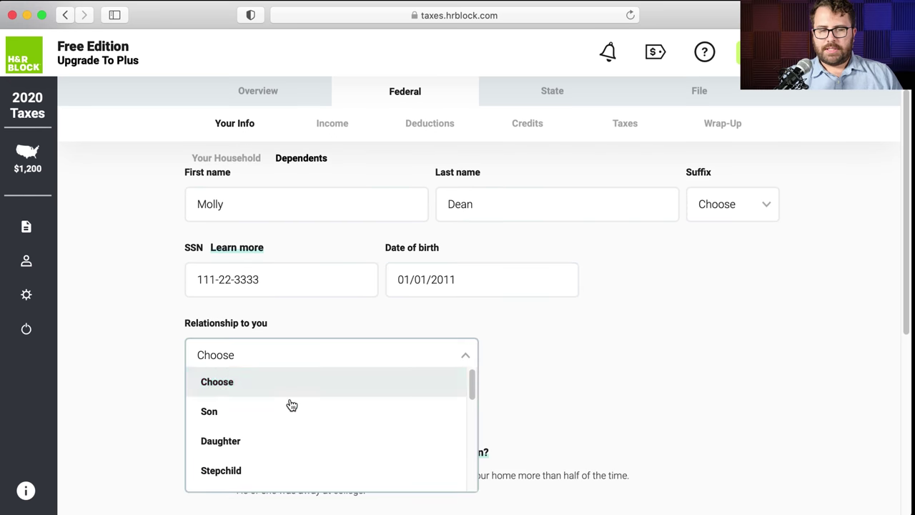
left_click(278, 440)
scroll(487, 355, "down", 6)
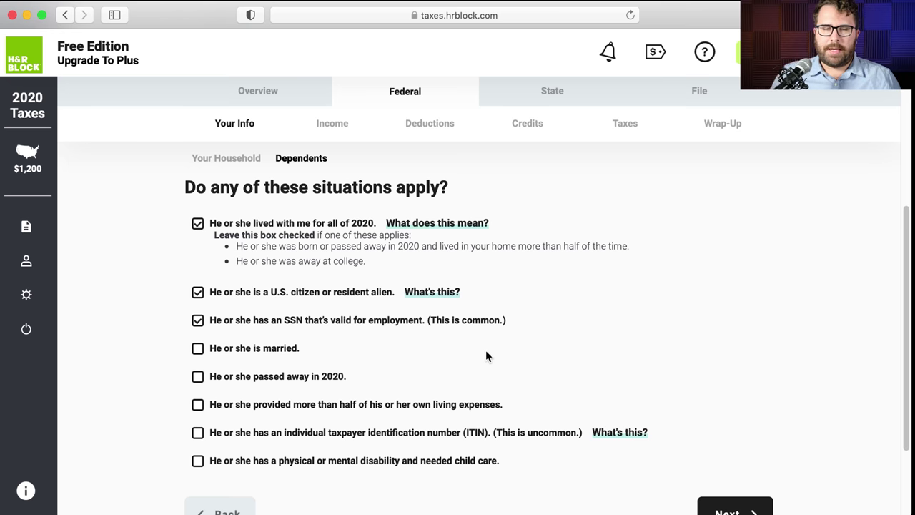
- Keep the checked situations, answer No to living with another parent, and finish the dependent
scroll(368, 279, "down", 1)
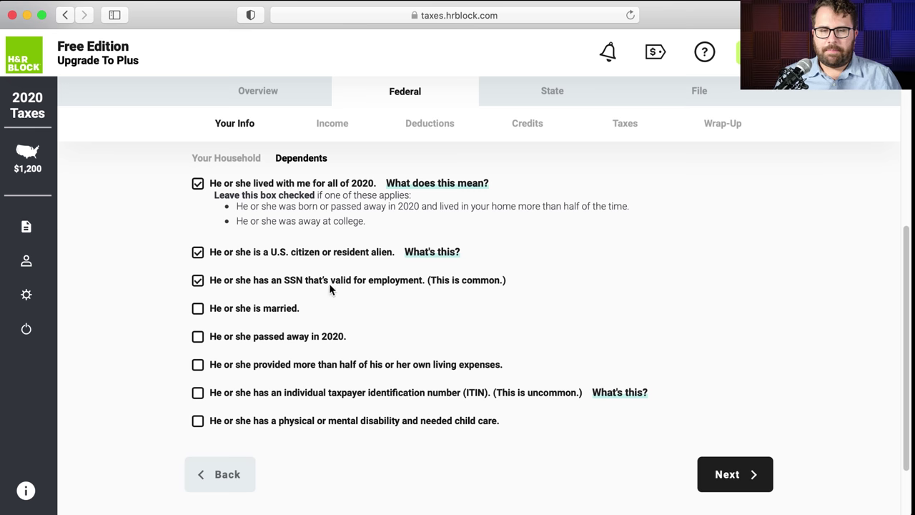
scroll(330, 284, "down", 2)
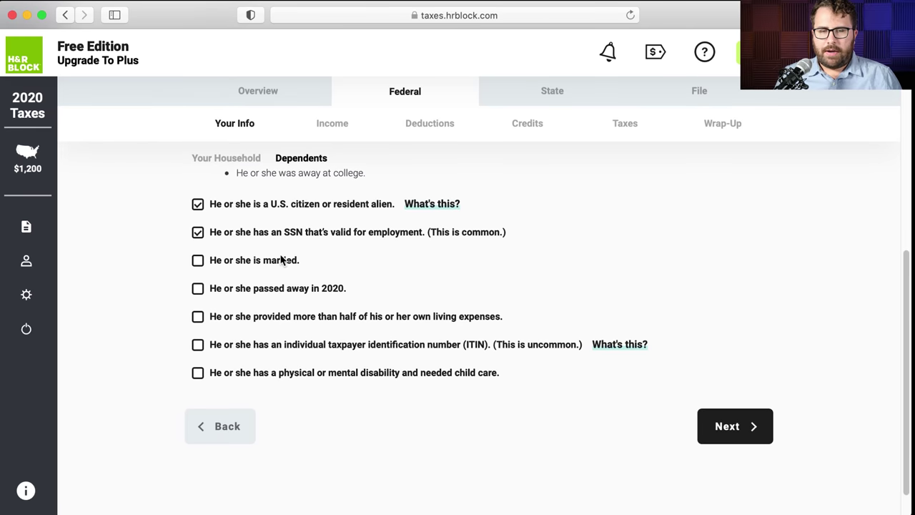
scroll(281, 260, "down", 1)
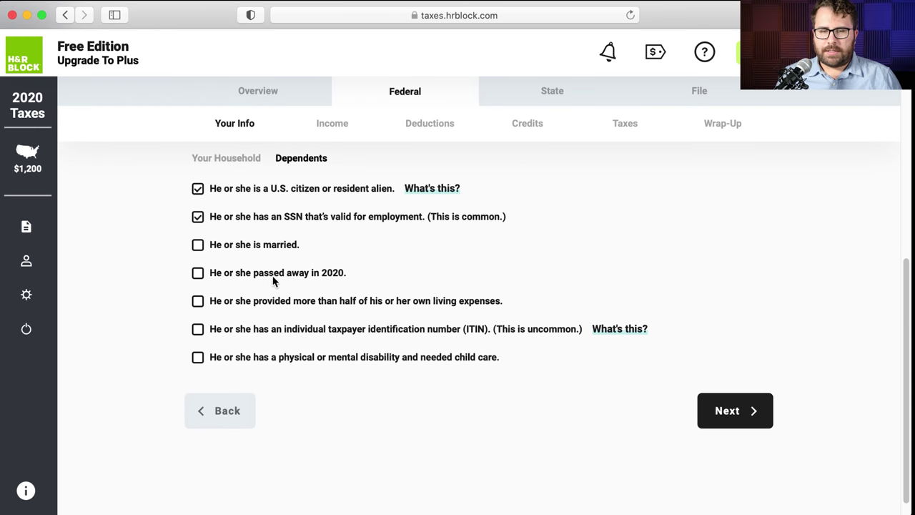
scroll(290, 298, "down", 1)
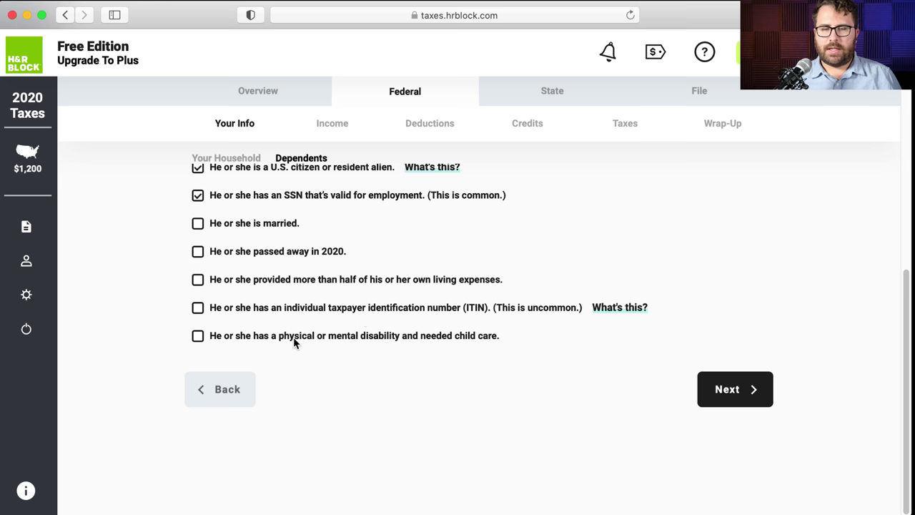
left_click(721, 394)
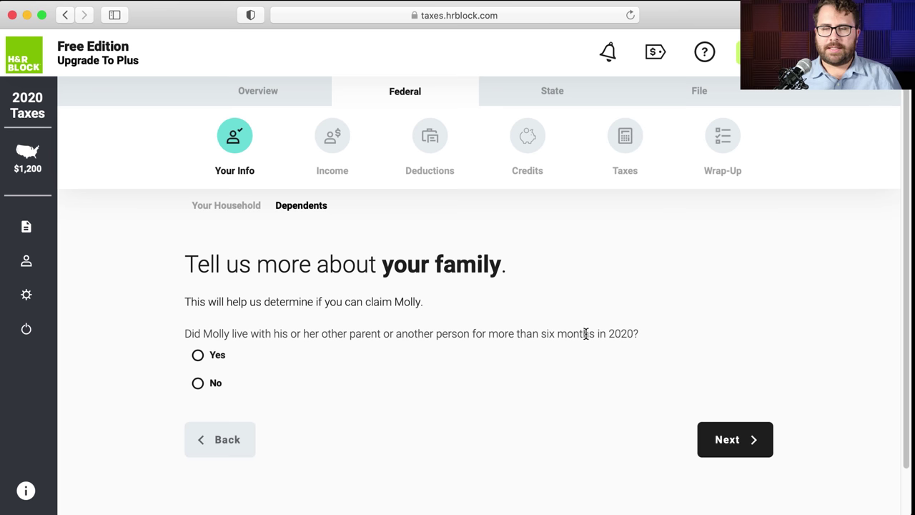
left_click(198, 383)
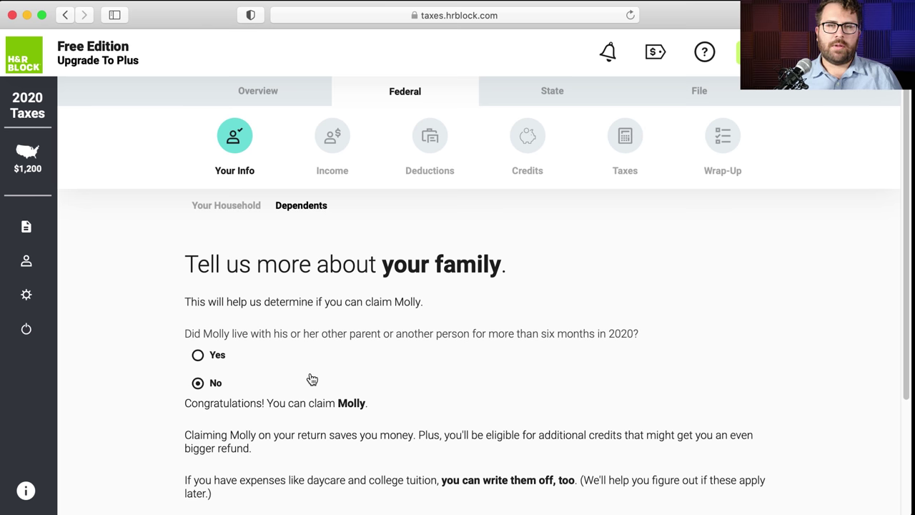
scroll(312, 379, "down", 3)
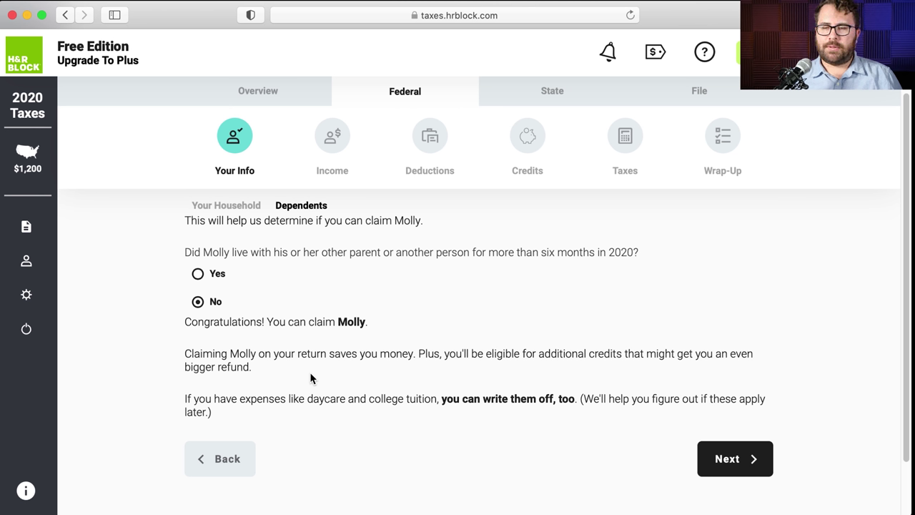
left_click(747, 453)
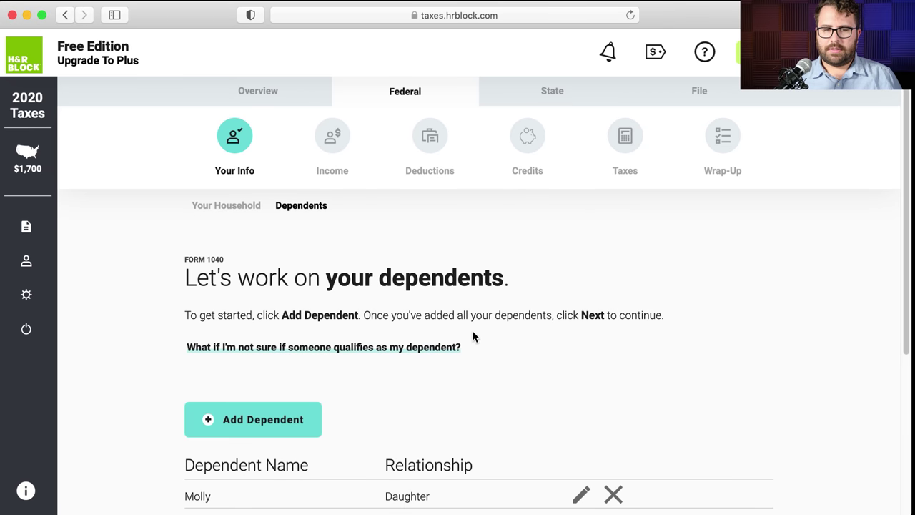
- Review the dependents list showing the daughter and continue past it
scroll(473, 336, "down", 2)
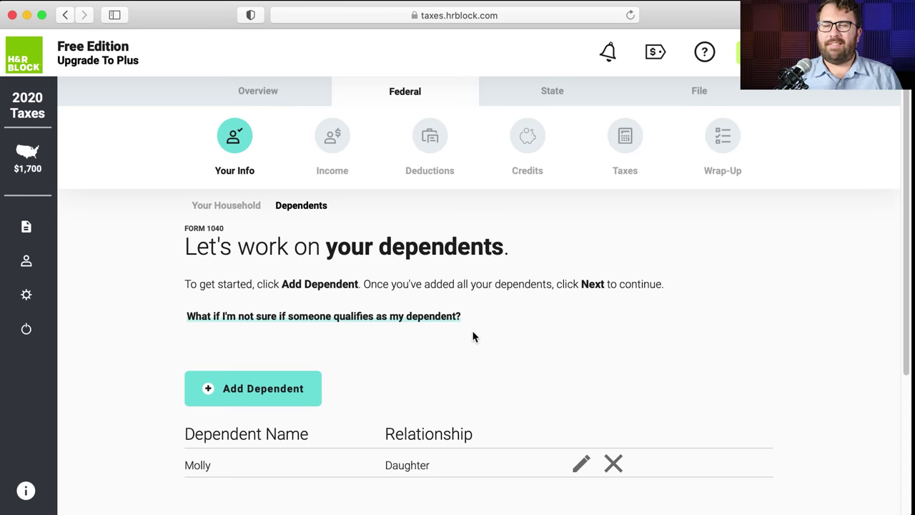
scroll(488, 328, "down", 3)
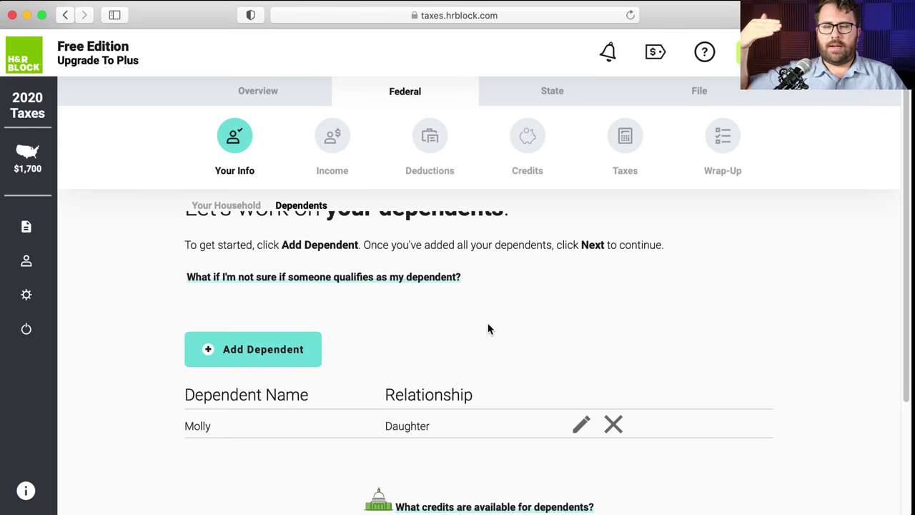
scroll(488, 328, "down", 3)
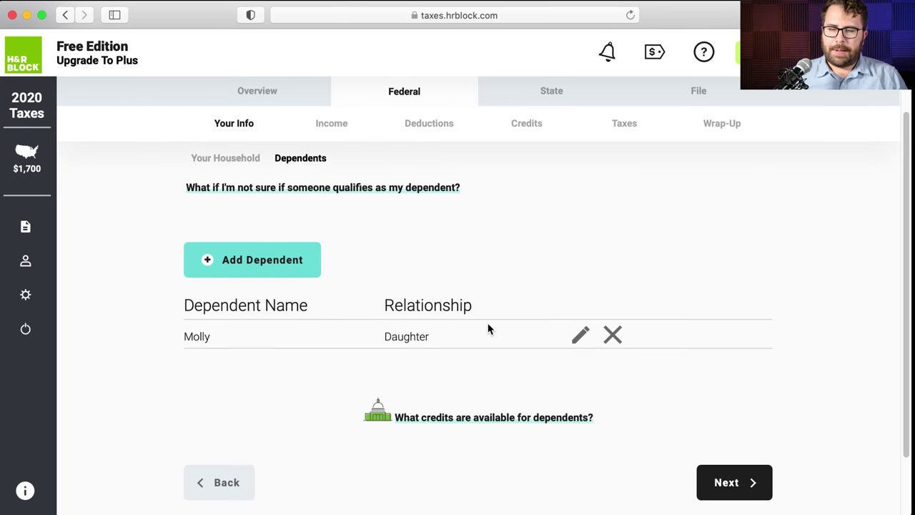
left_click(724, 492)
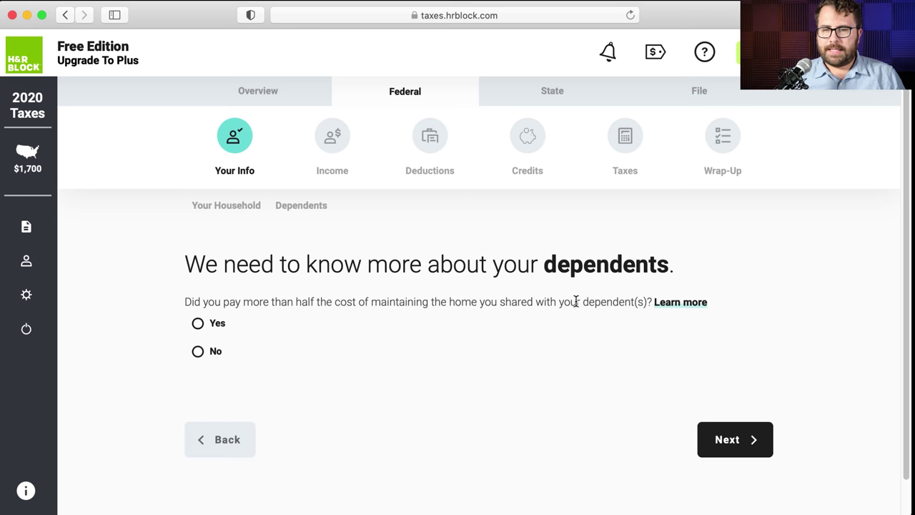
- Answer Yes to paying more than half the cost of keeping up the home
left_click(198, 323)
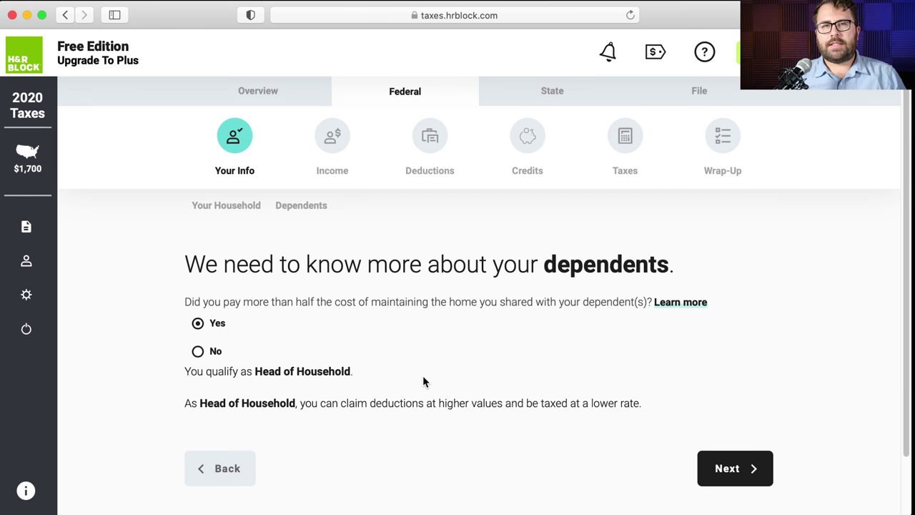
scroll(423, 382, "down", 1)
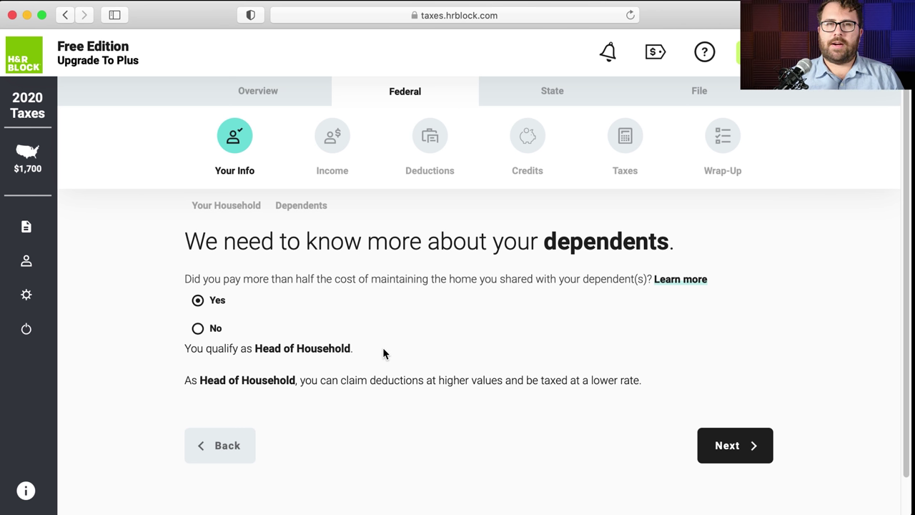
left_click_drag(367, 349, 185, 349)
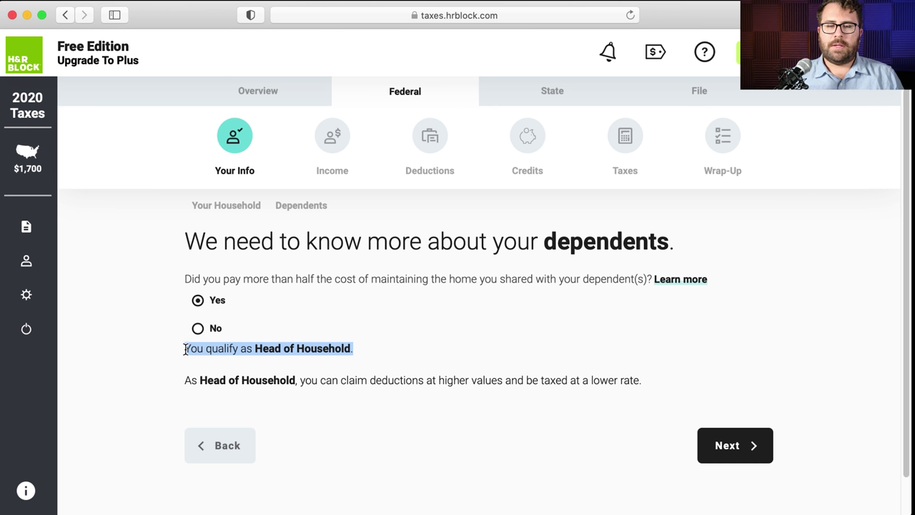
left_click(291, 352)
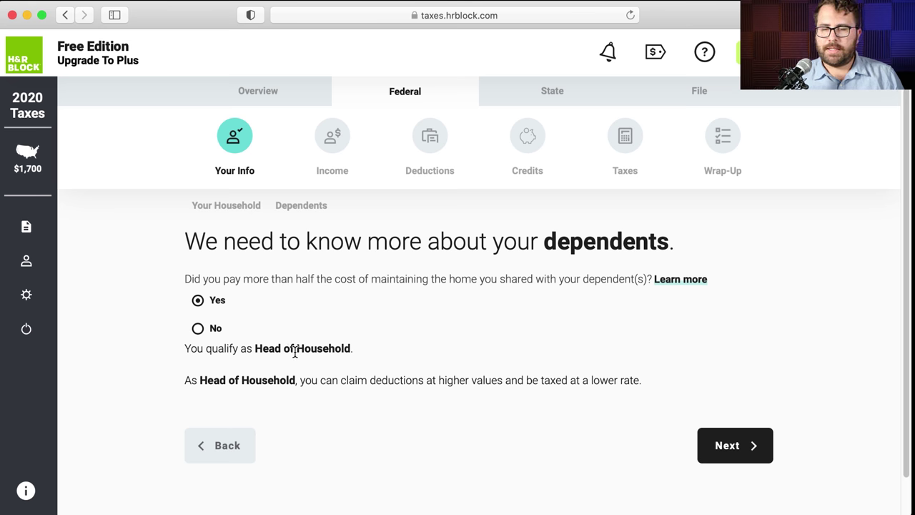
left_click(722, 444)
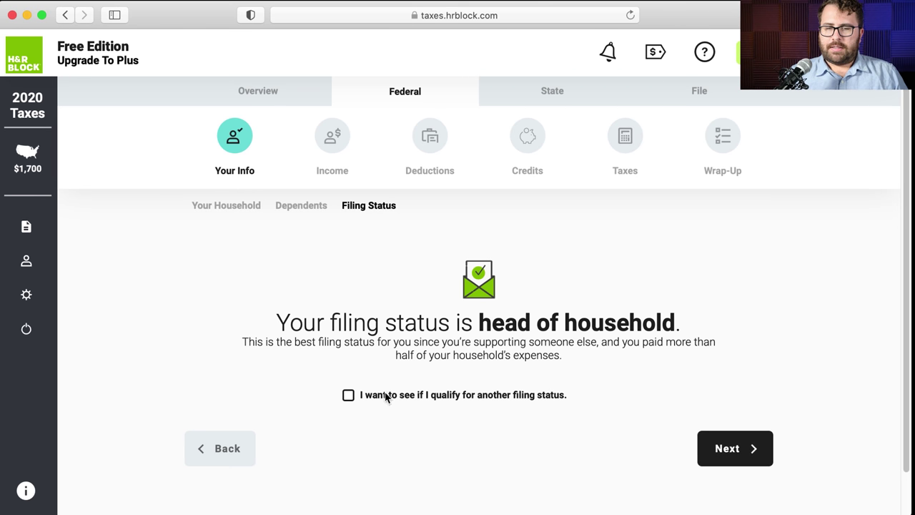
- Keep head of household as the filing status and continue to the Your Info summary
left_click(348, 397)
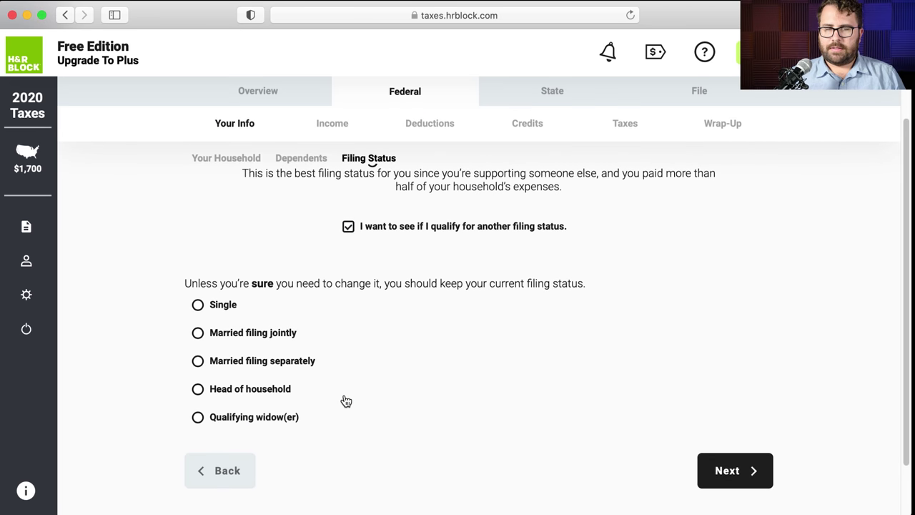
left_click(348, 226)
left_click(751, 457)
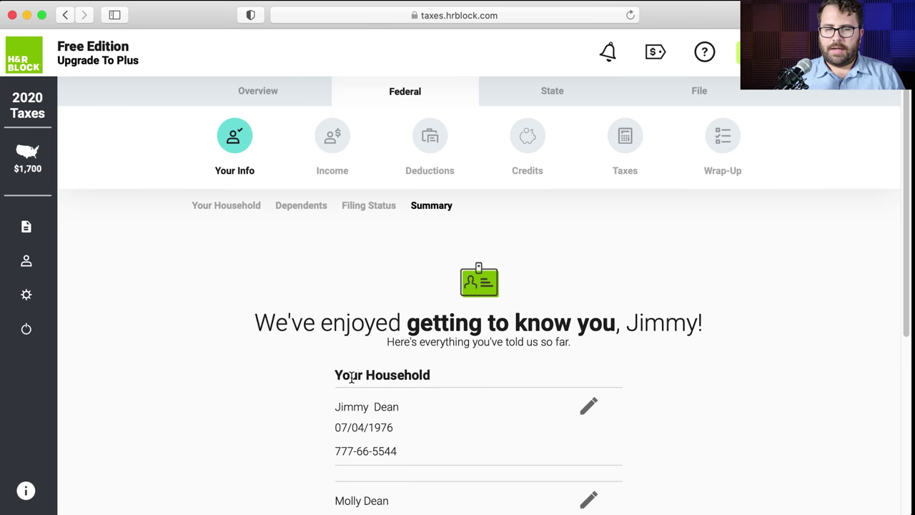
- Continue past the Your Info summary and Income intro to start adding the Form W-2
scroll(351, 377, "down", 5)
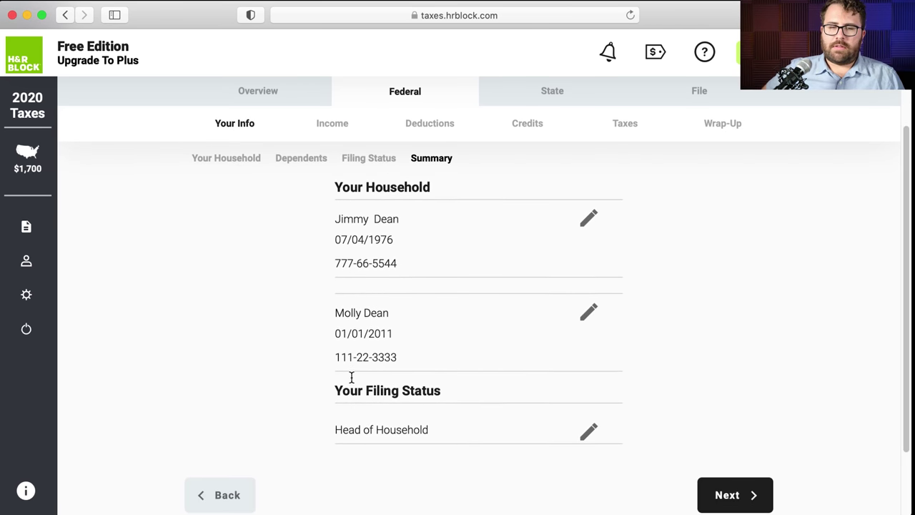
scroll(352, 377, "down", 2)
left_click(752, 463)
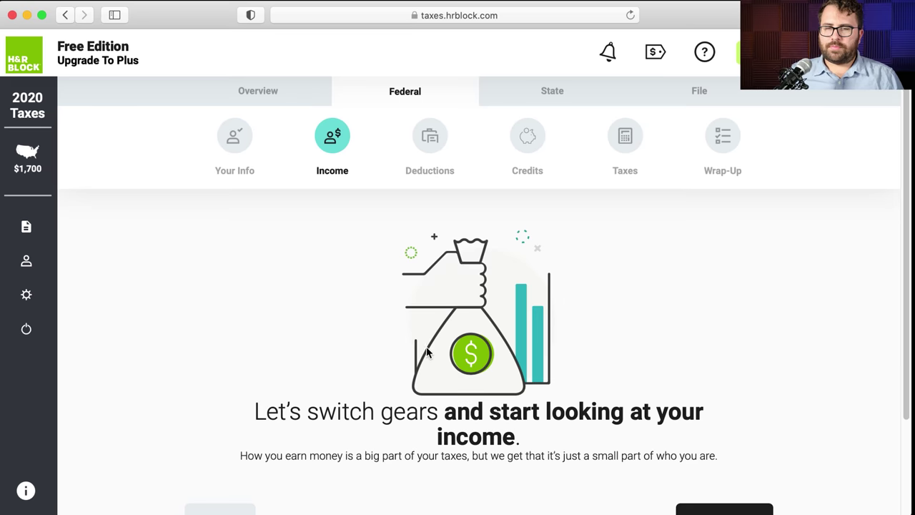
scroll(429, 352, "down", 3)
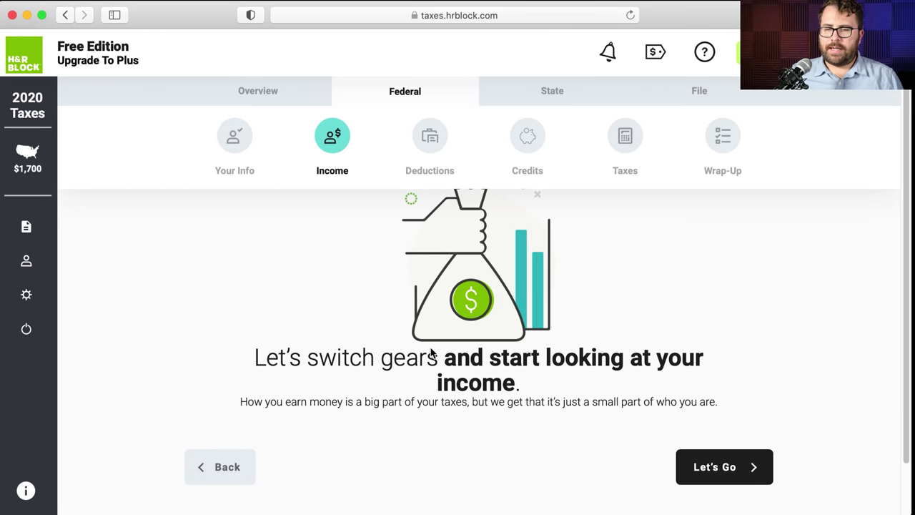
left_click(705, 466)
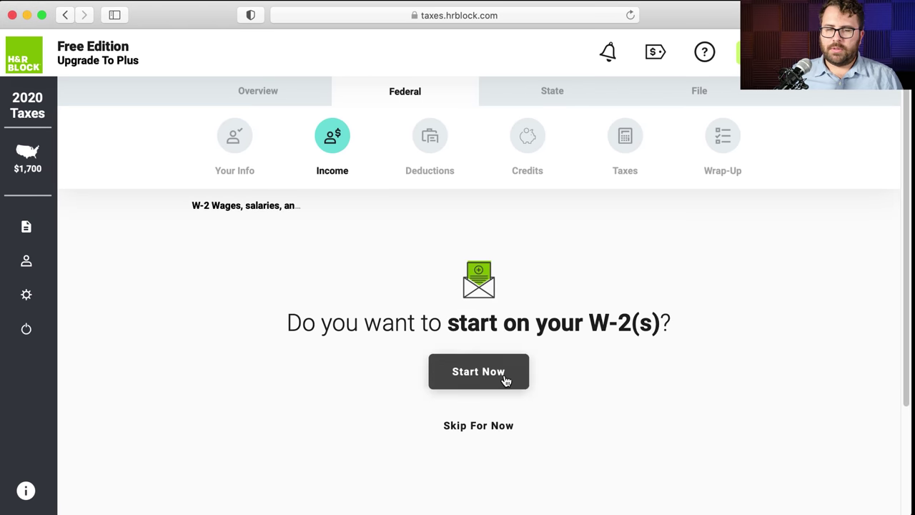
left_click(506, 381)
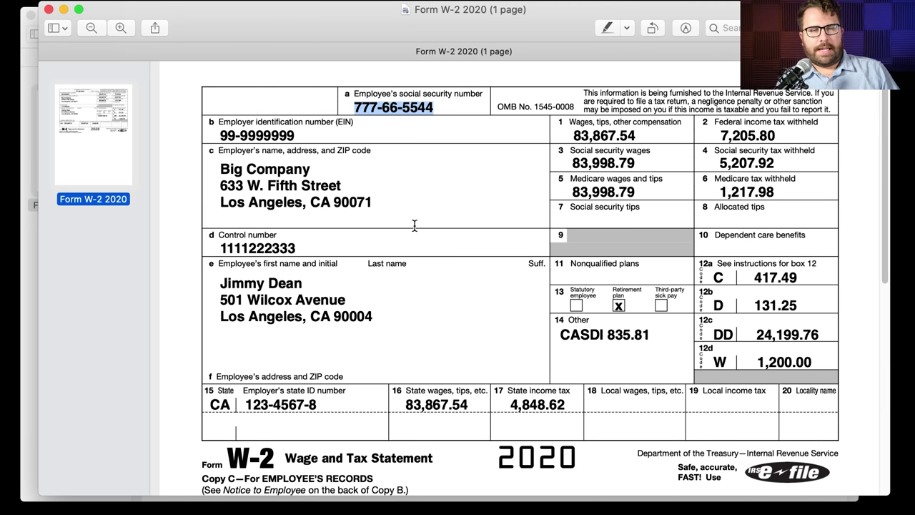
- Copy the employer EIN 99-9999999 from the W-2 PDF into the EIN field
left_click(418, 225)
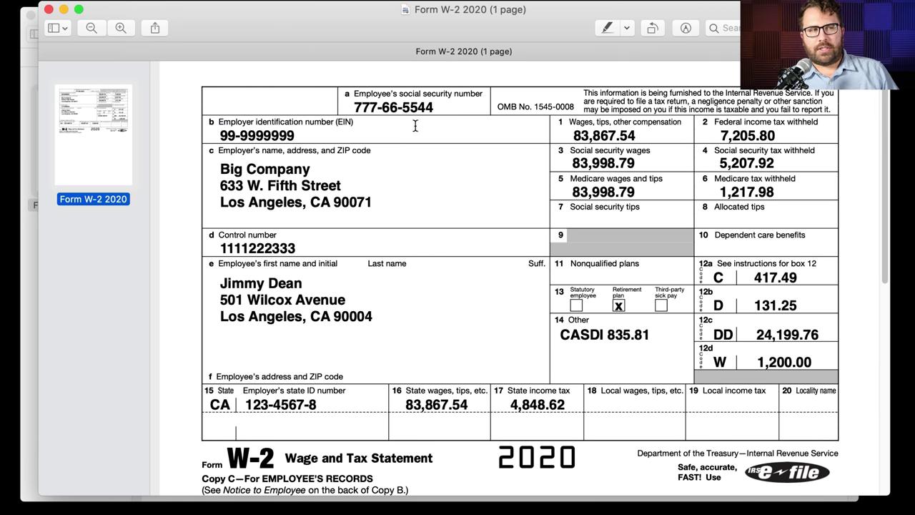
left_click_drag(305, 137, 211, 123)
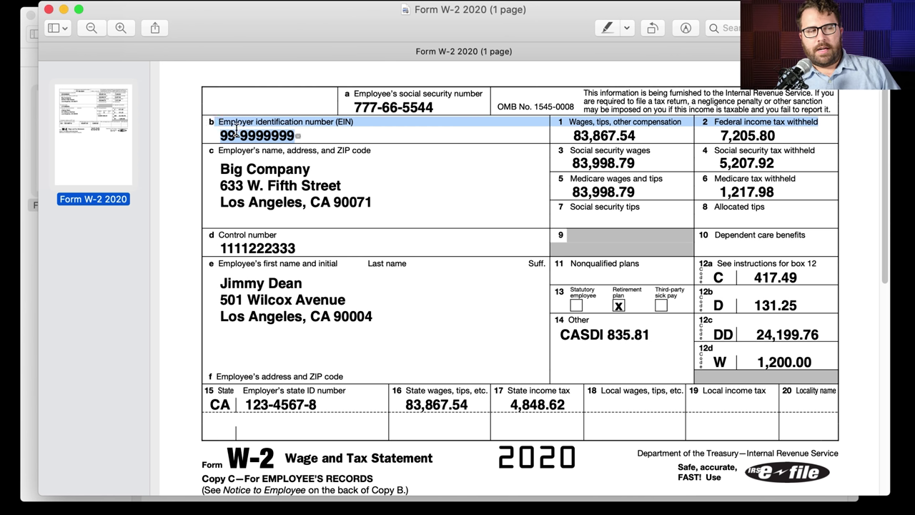
key("super+Tab")
left_click(535, 369)
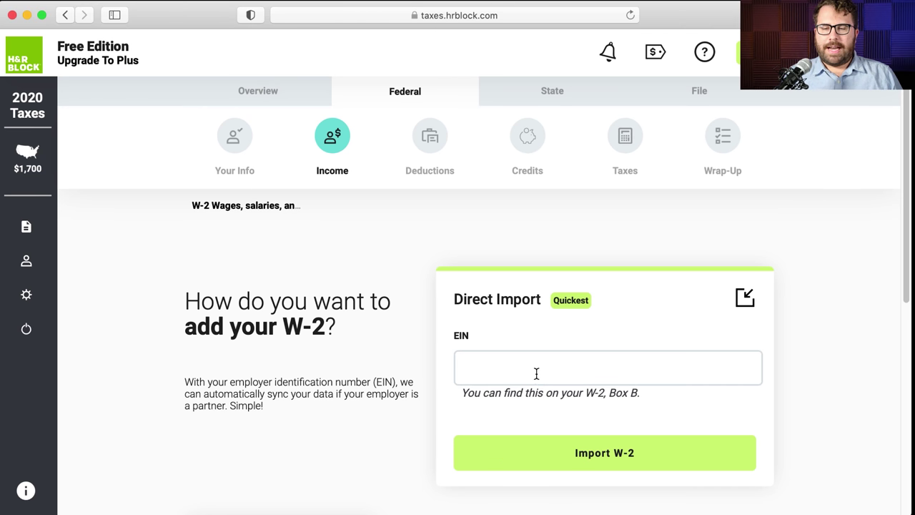
type("99")
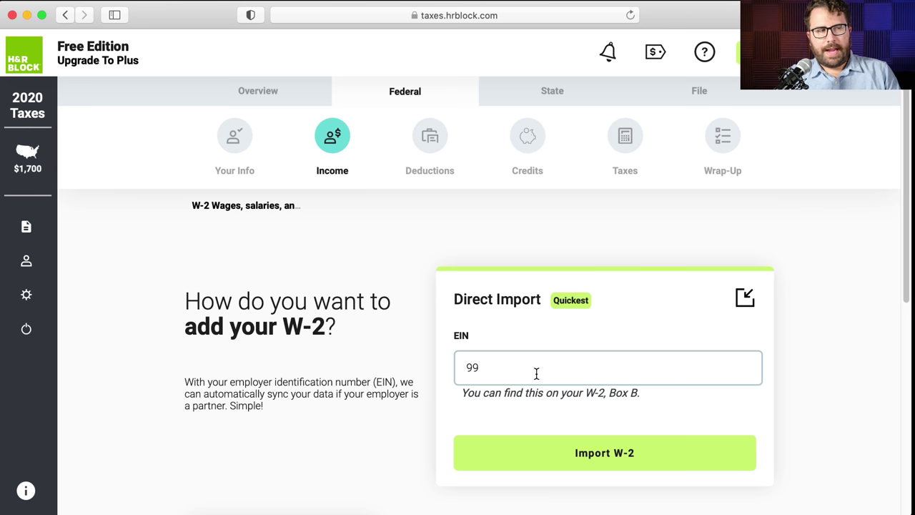
type("-9999999")
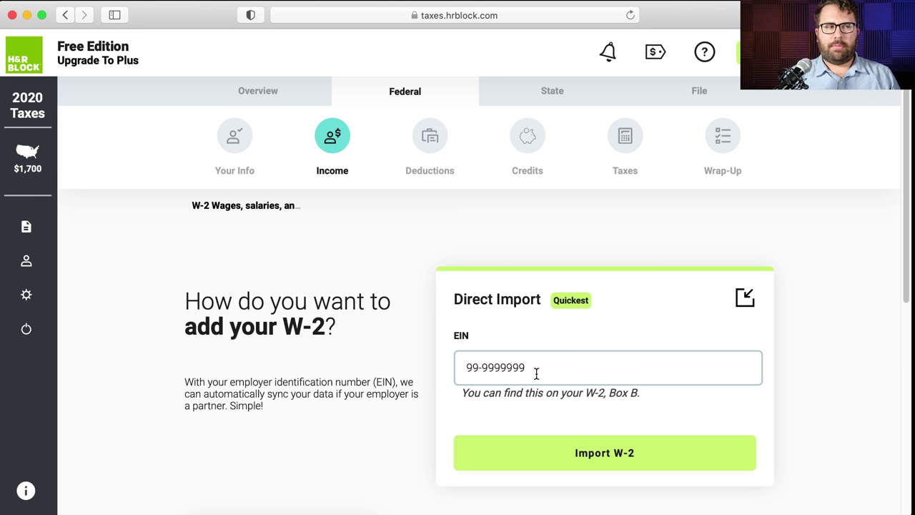
- Try importing the W-2 by EIN, then choose to enter it manually
key("super+Tab")
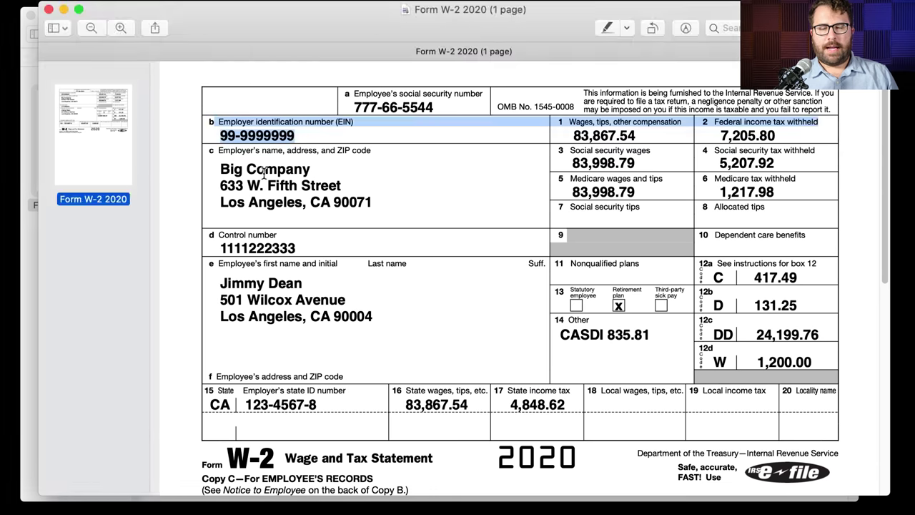
key("super+Tab")
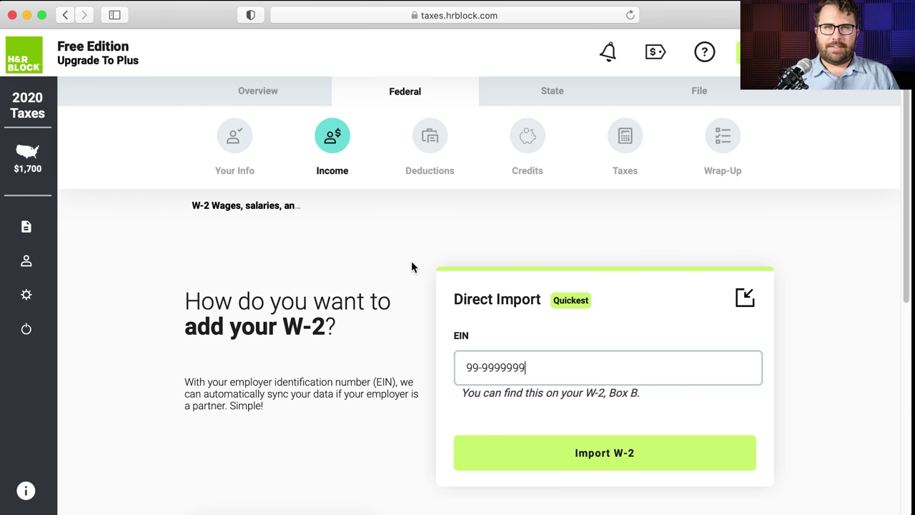
scroll(413, 265, "down", 1)
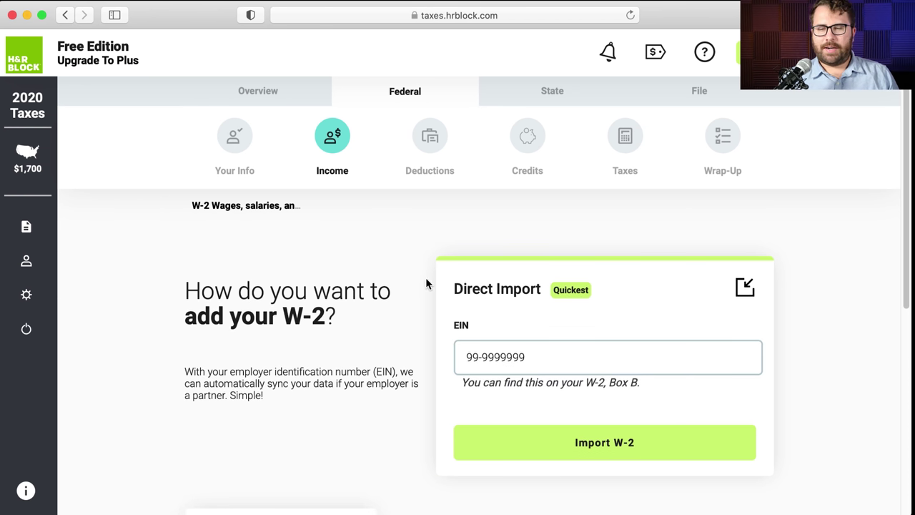
scroll(537, 433, "down", 2)
left_click(531, 419)
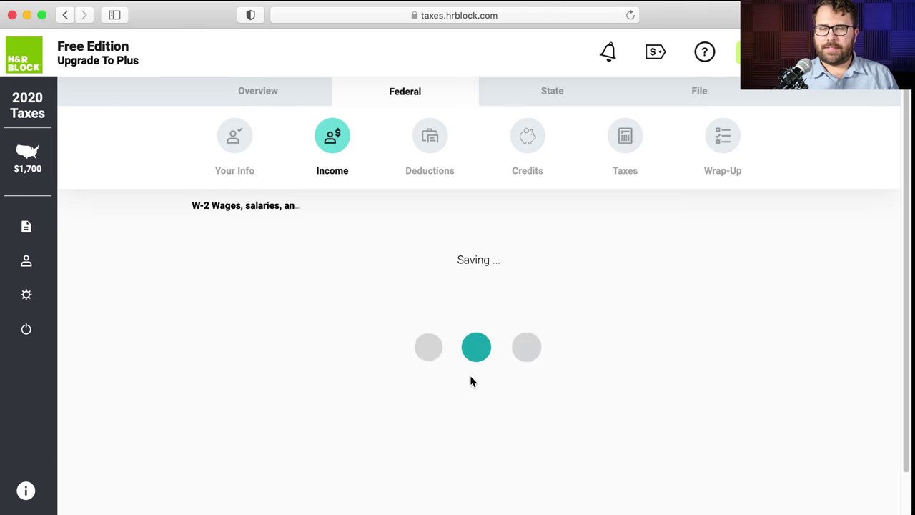
scroll(470, 381, "down", 2)
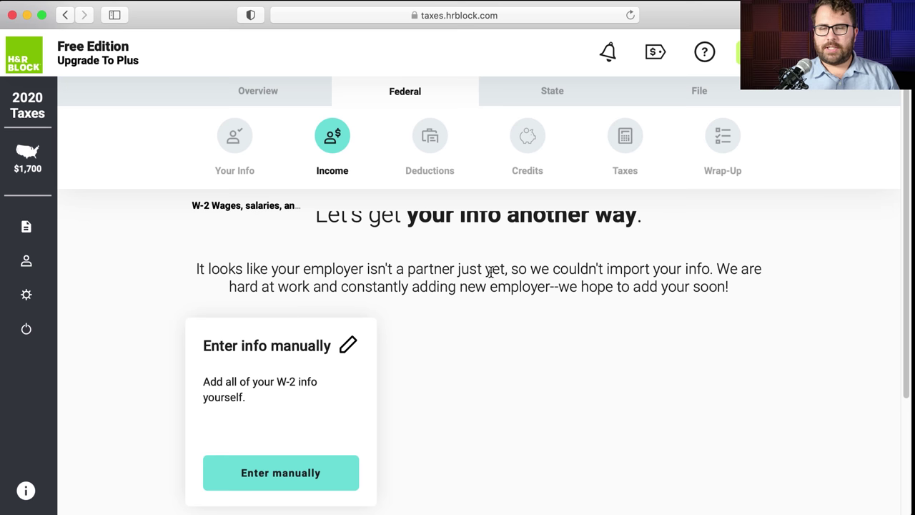
scroll(492, 272, "down", 1)
scroll(490, 272, "down", 1)
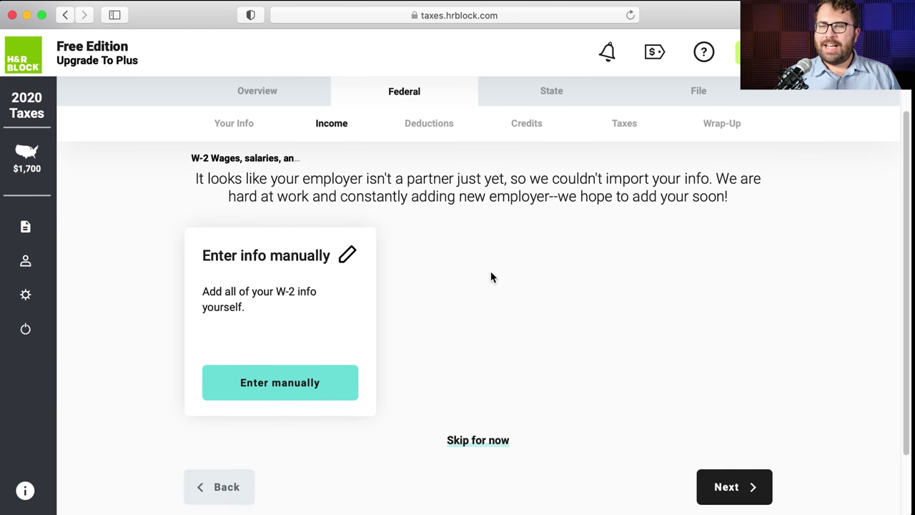
left_click(309, 385)
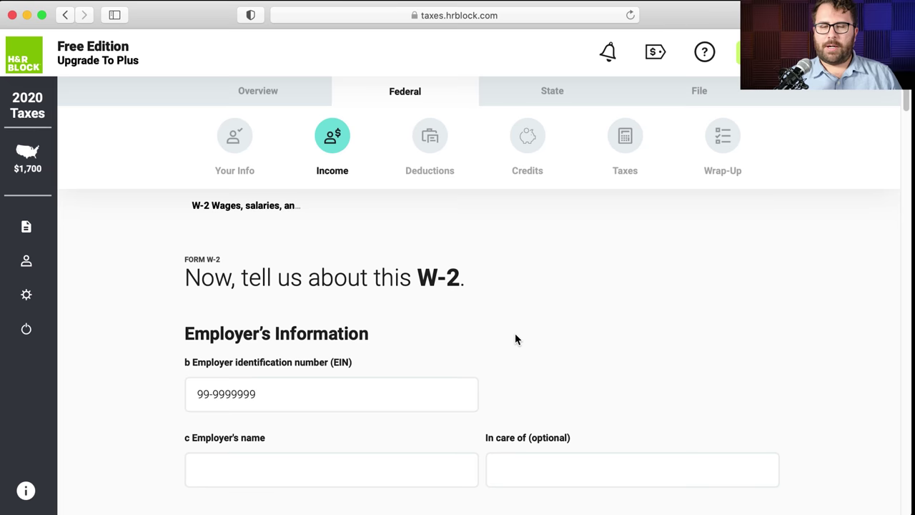
- Enter 'Big Company' as the employer's name on the W-2
scroll(514, 335, "down", 1)
scroll(512, 334, "down", 2)
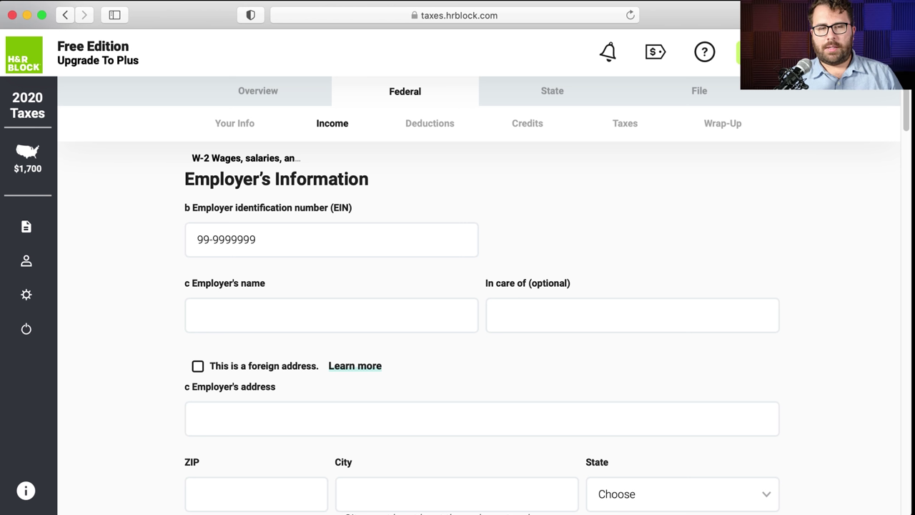
key("super+Tab")
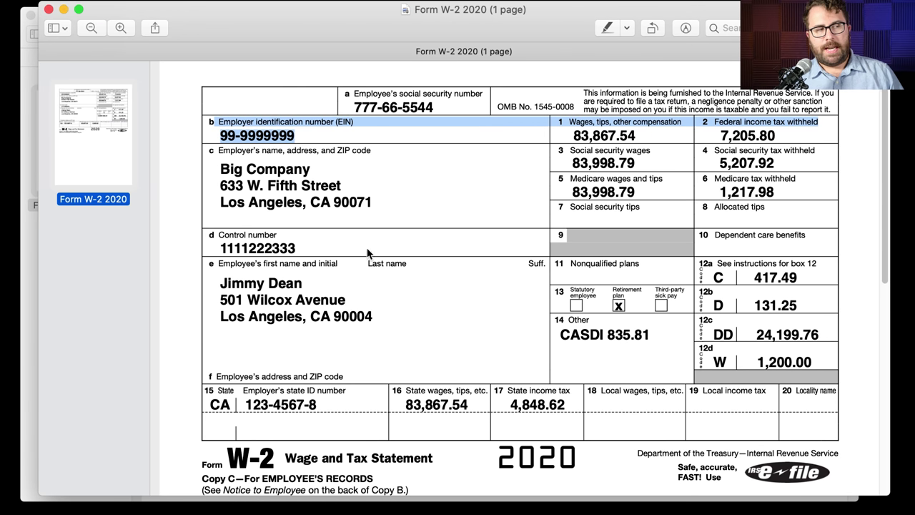
left_click(236, 166)
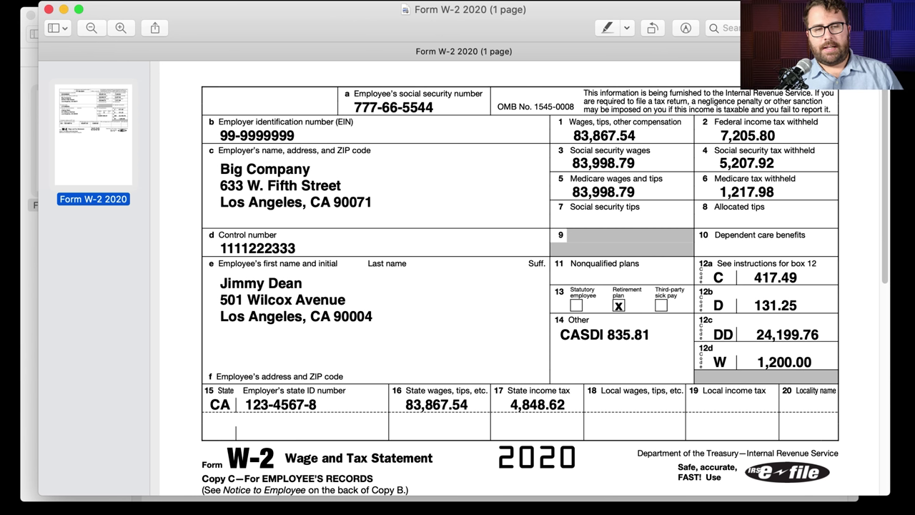
key("super+Tab")
left_click(247, 314)
type("Big Company")
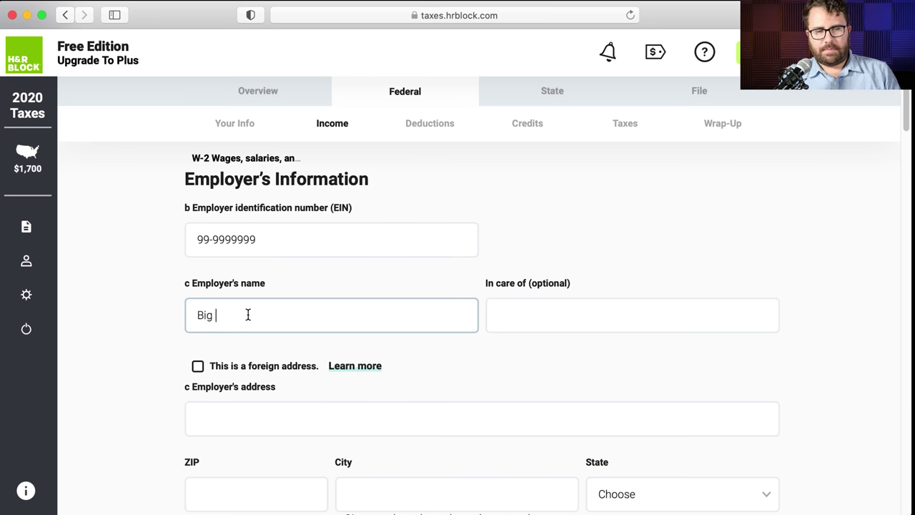
key("Tab")
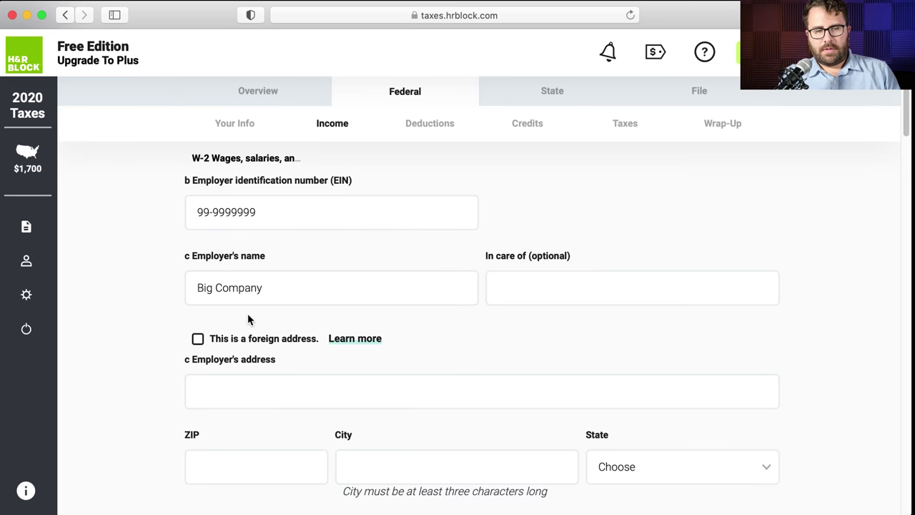
- Enter the employer's street address and ZIP so city and state auto-fill
left_click(241, 382)
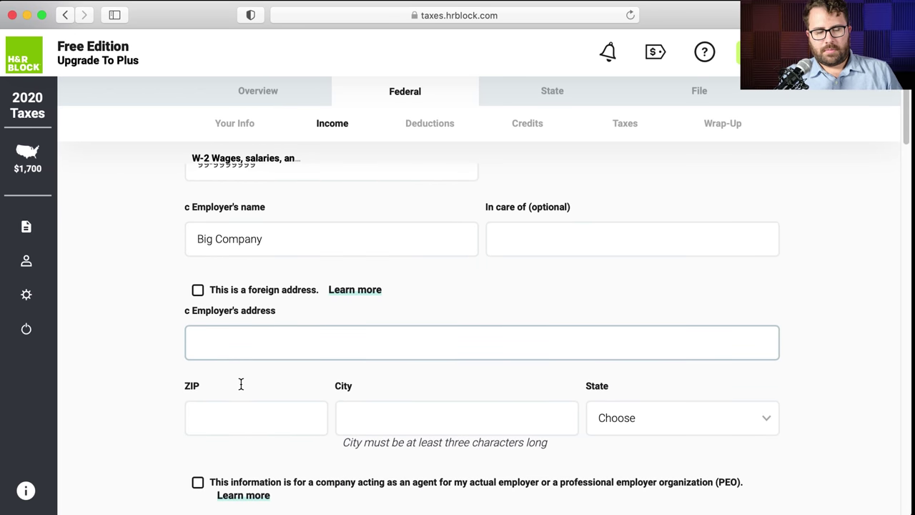
type("633 W. Fifth Stret")
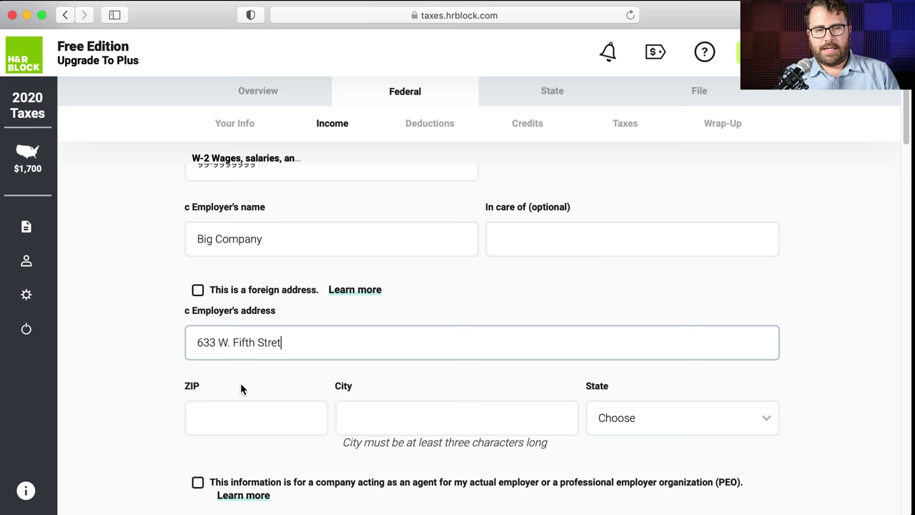
key("BackSpace")
type("eet")
left_click(235, 414)
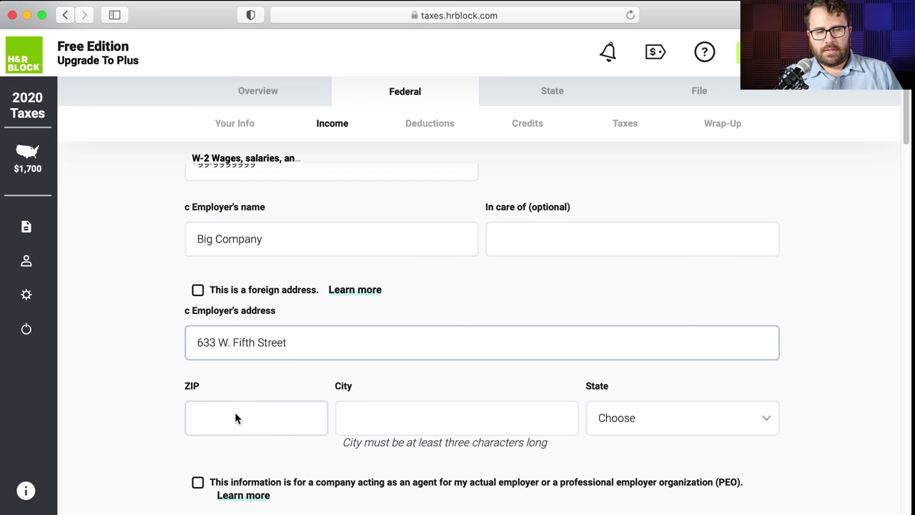
type("90071")
key("Tab")
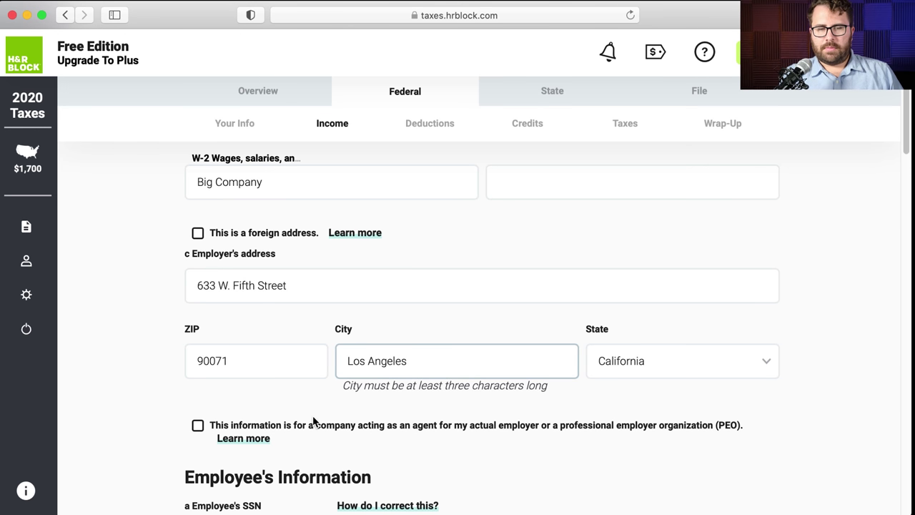
scroll(297, 392, "down", 1)
left_click(286, 321)
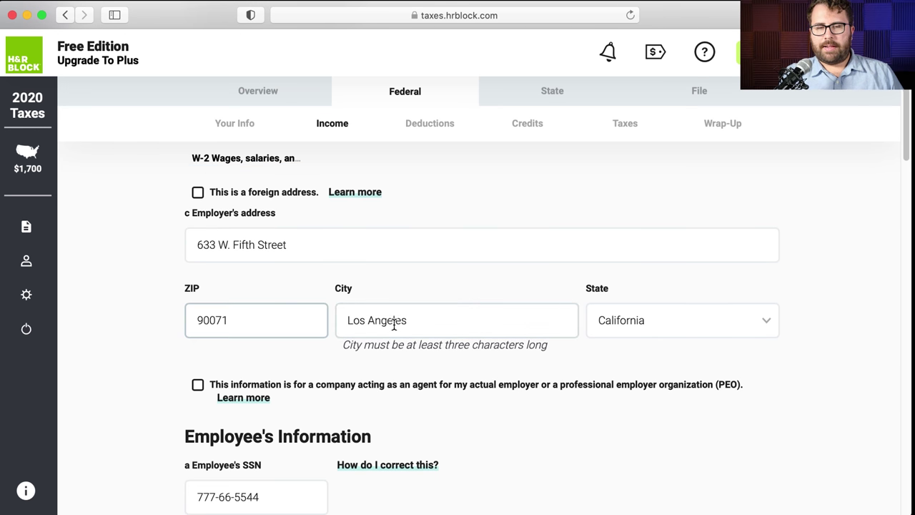
scroll(567, 320, "down", 5)
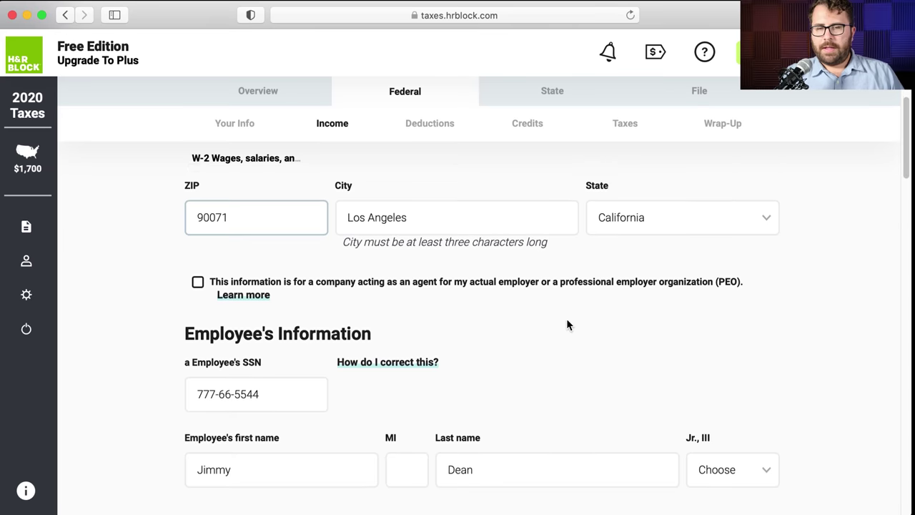
scroll(567, 323, "down", 2)
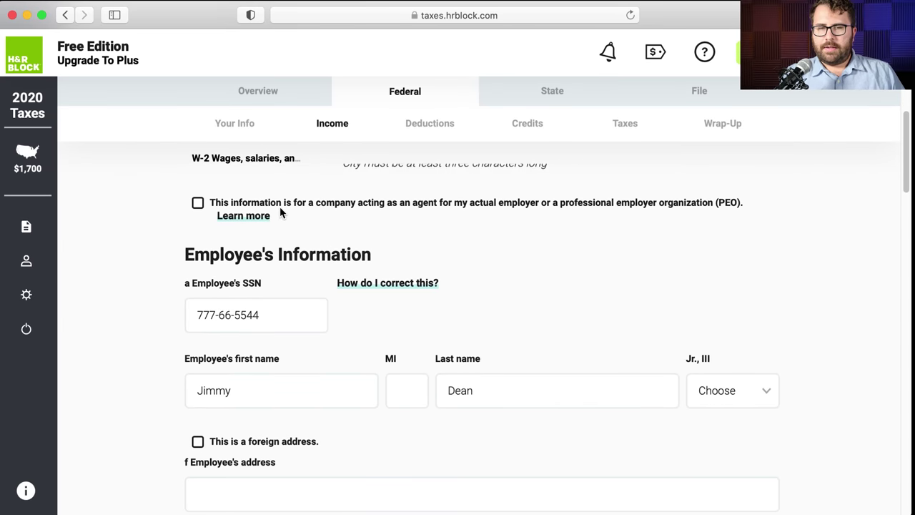
- Copy the employee's home street address and ZIP from the W-2 PDF so city and state auto-fill
scroll(347, 213, "down", 4)
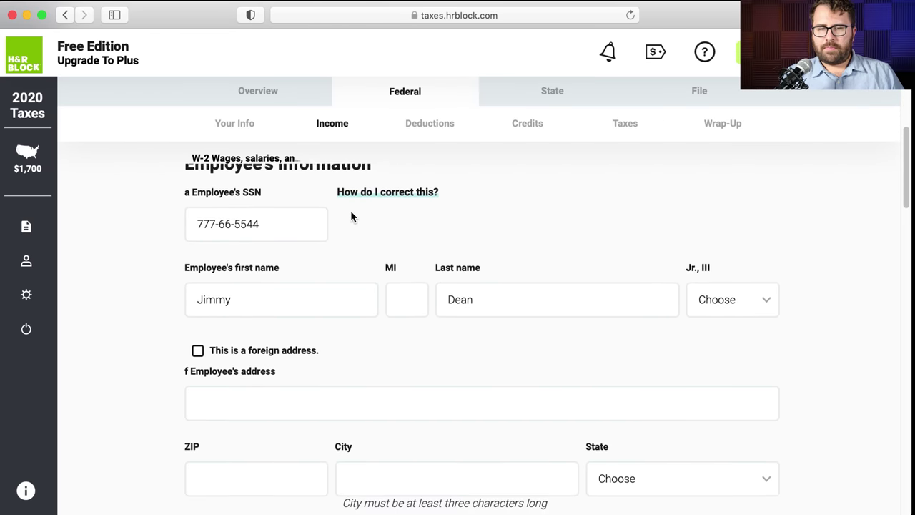
scroll(350, 216, "down", 4)
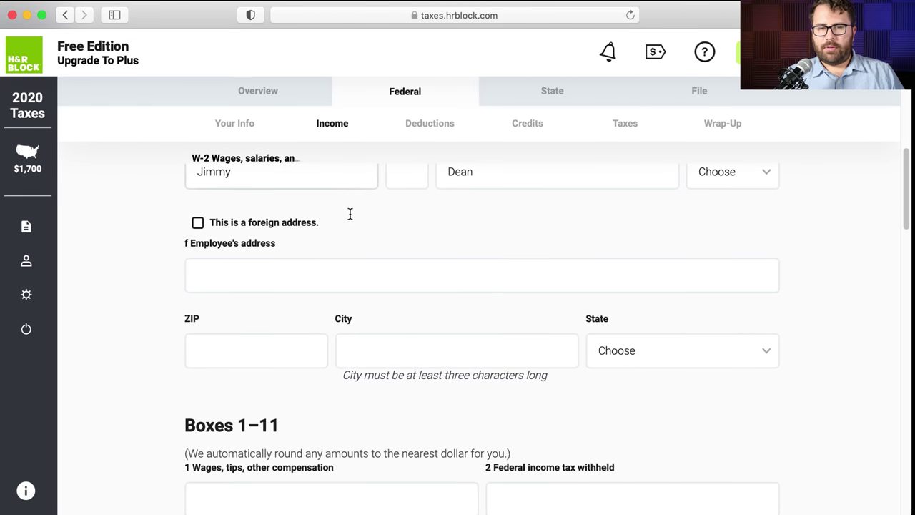
left_click(345, 284)
scroll(344, 284, "down", 1)
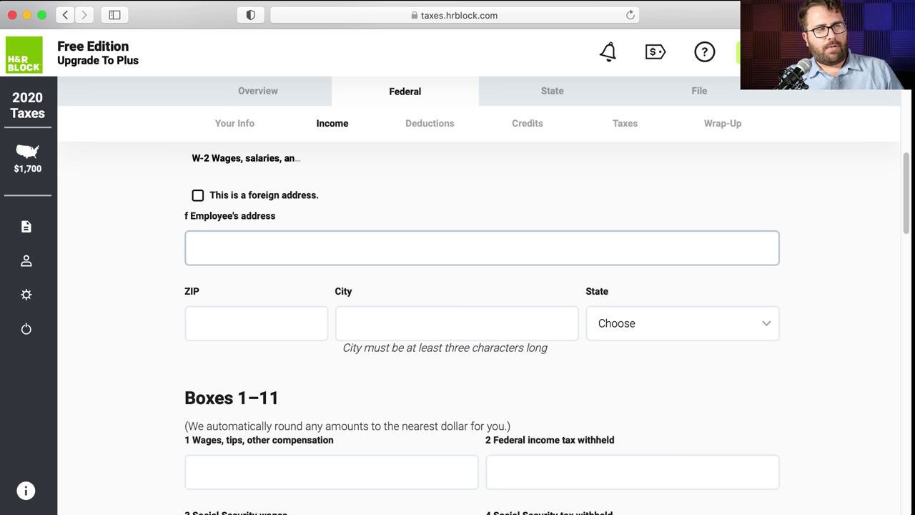
key("super+Tab")
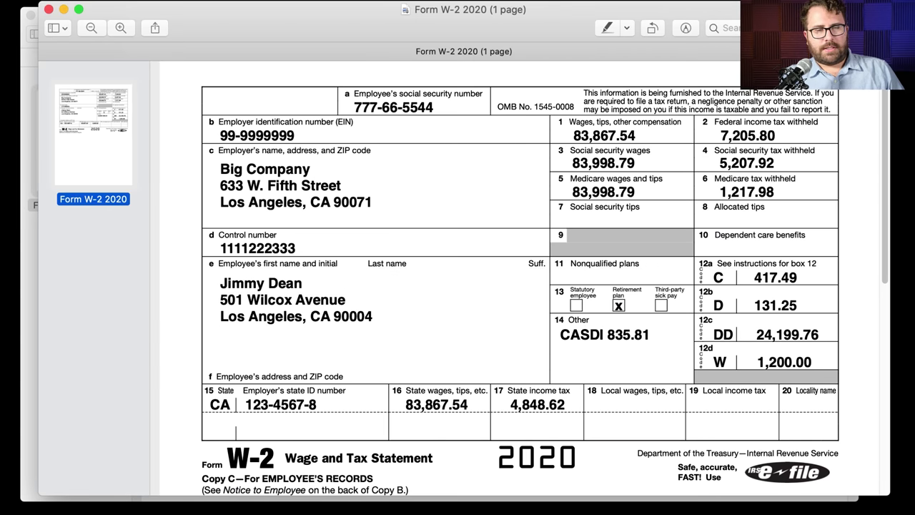
key("super+Tab")
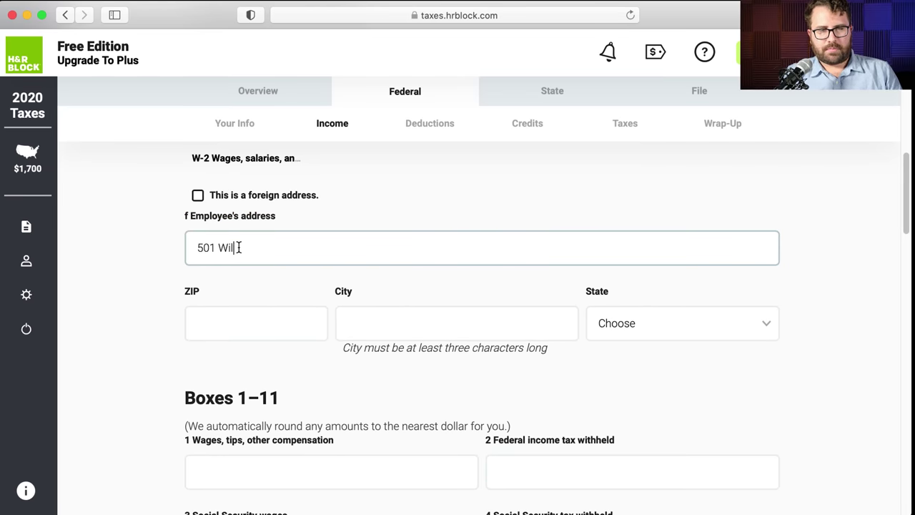
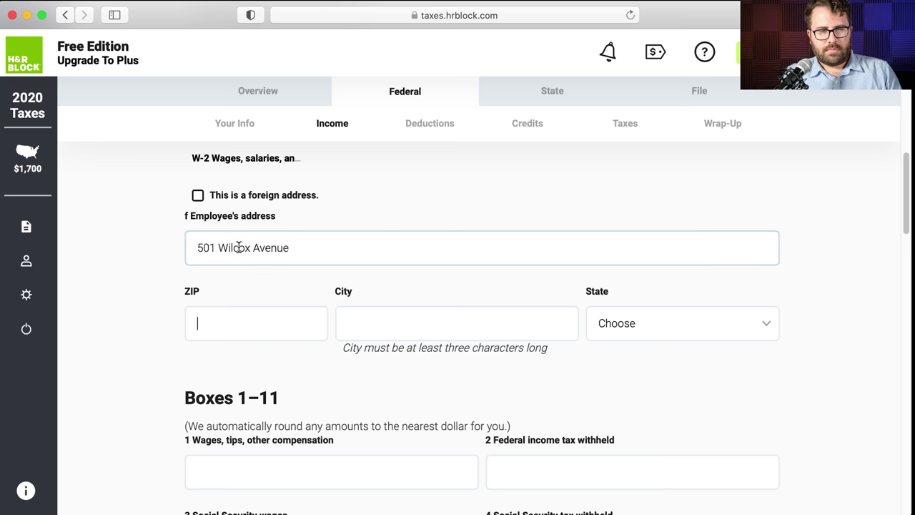
key("Tab")
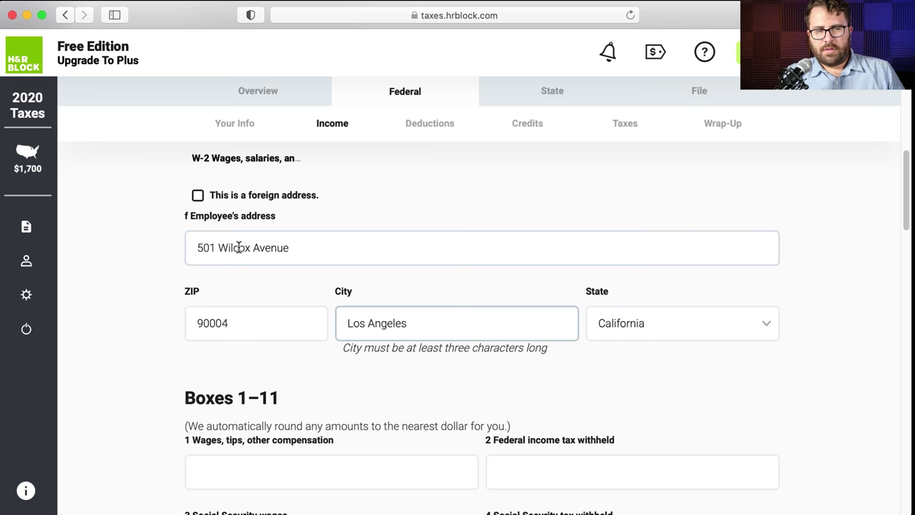
scroll(348, 247, "down", 3)
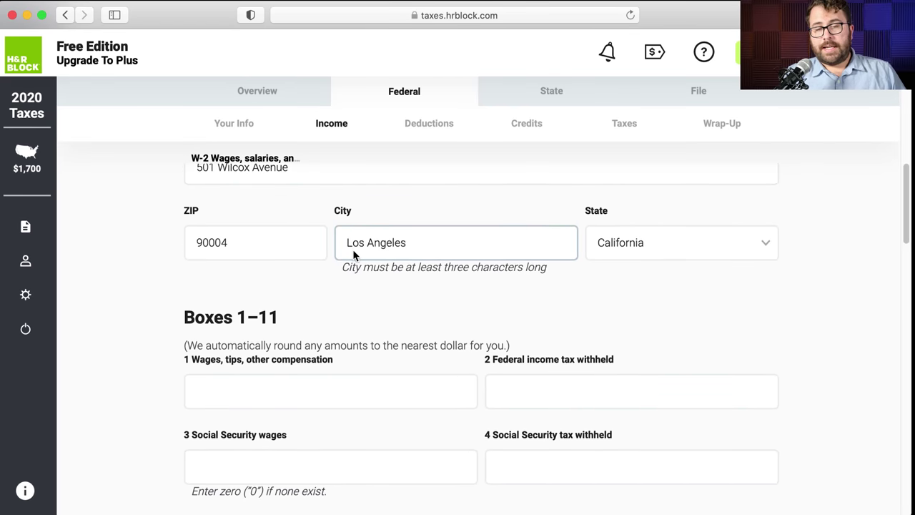
scroll(374, 239, "down", 1)
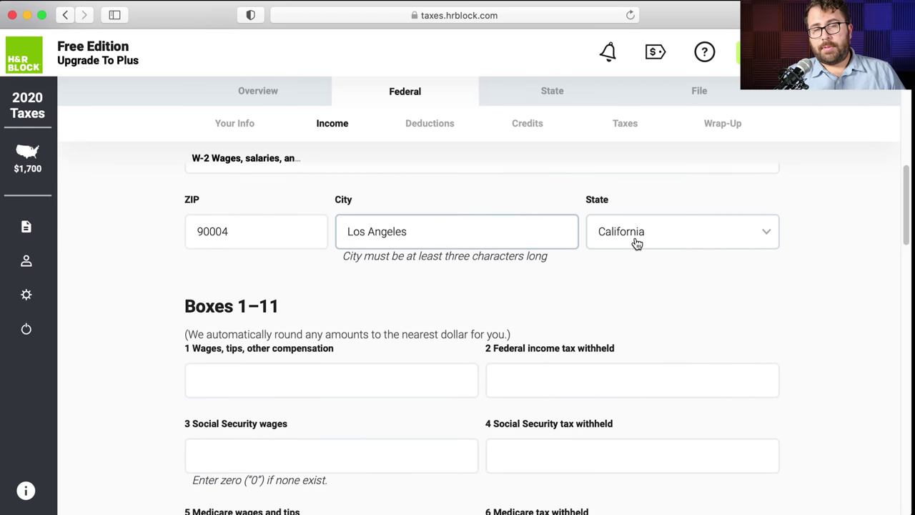
scroll(575, 243, "down", 5)
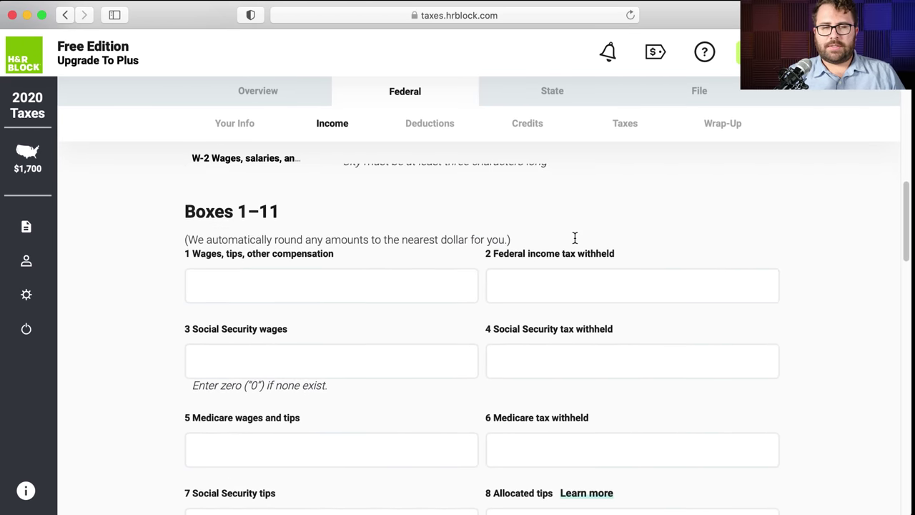
- Enter Box 1 wages of 83867.54 from the W-2 PDF
left_click(306, 257)
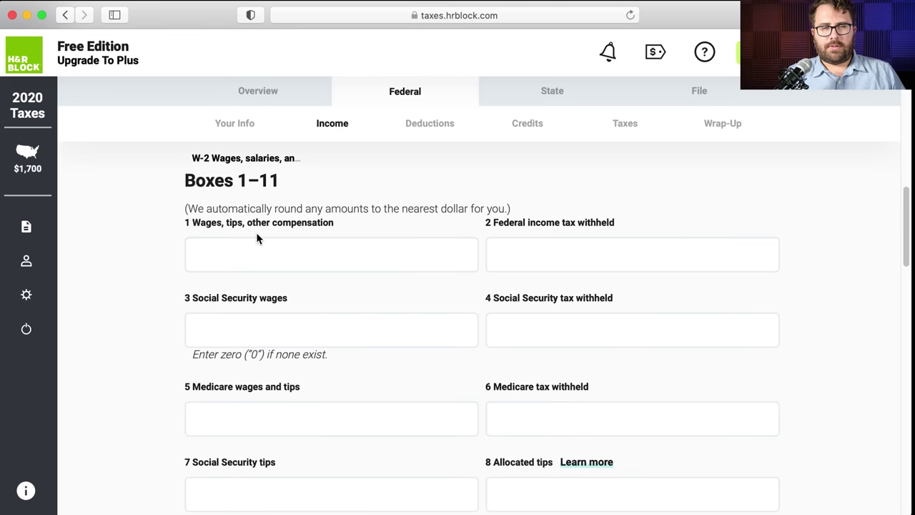
key("super+Tab")
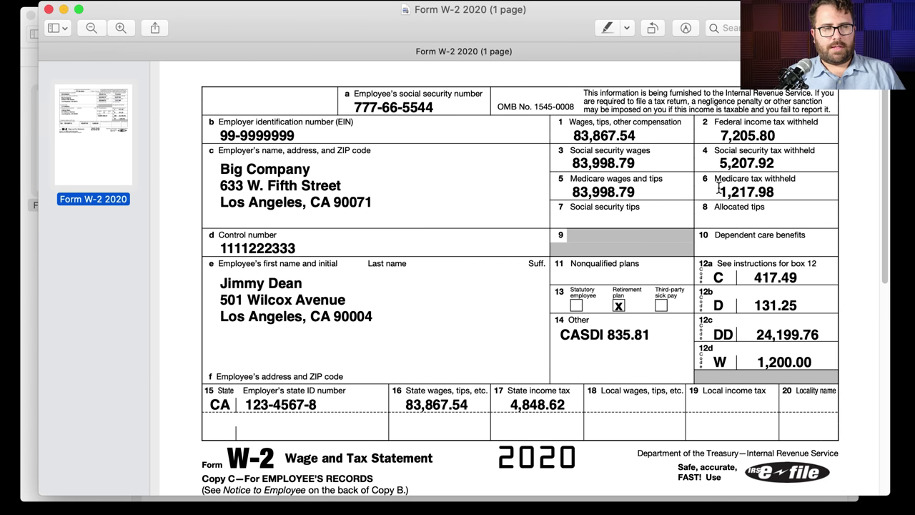
key("super+Tab")
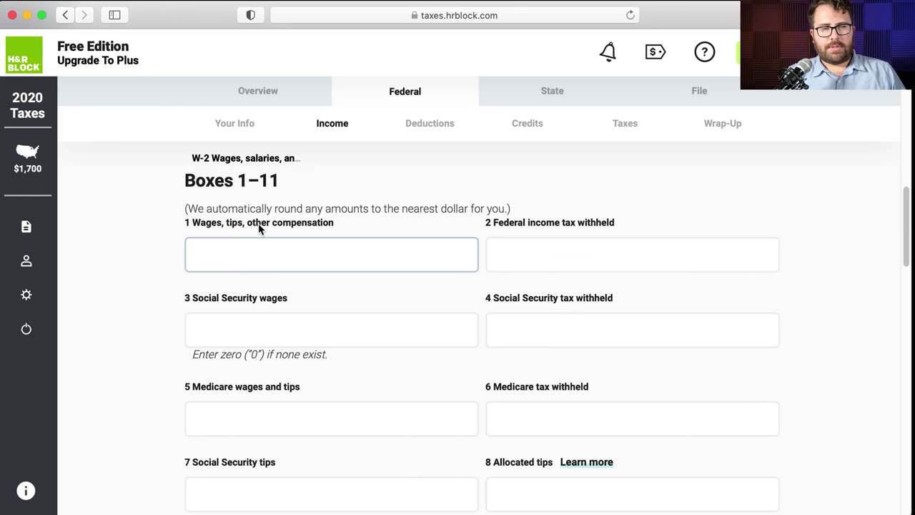
key("super+Tab")
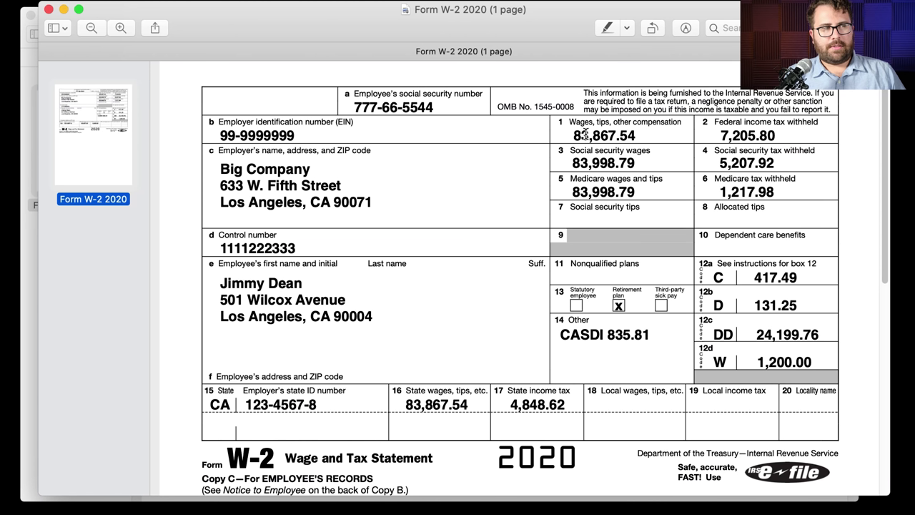
left_click_drag(641, 136, 576, 137)
key("super+Tab")
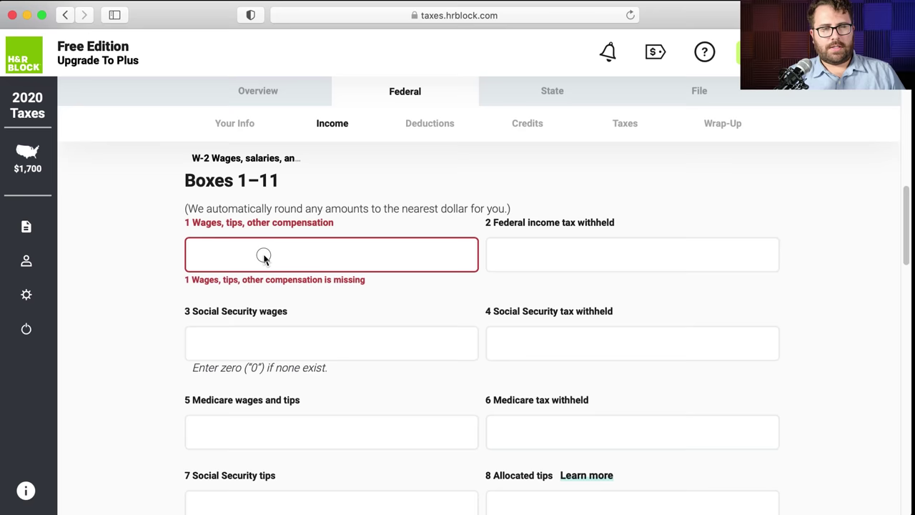
left_click(262, 256)
type("83867.54")
key("Tab")
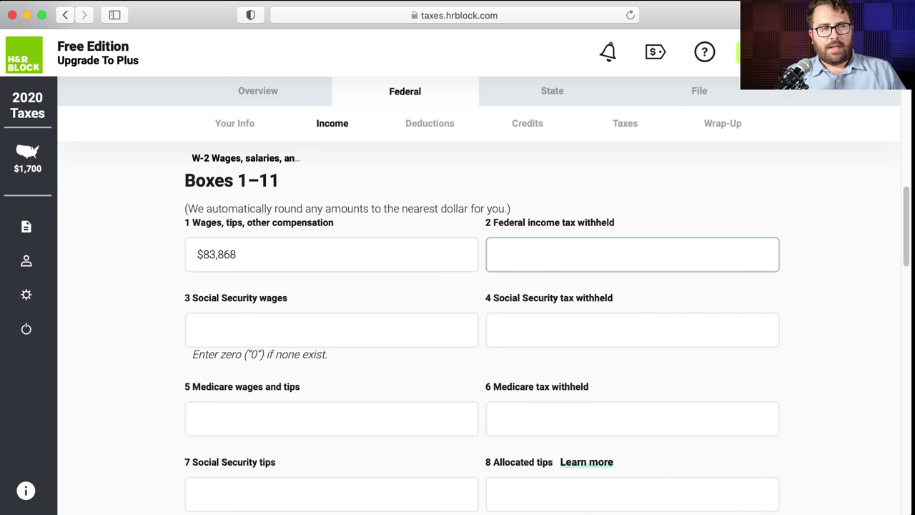
- Enter Box 2 federal withholding ($7,206) and Box 3 Social Security wages ($83,999)
key("super+Tab")
left_click_drag(781, 136, 710, 135)
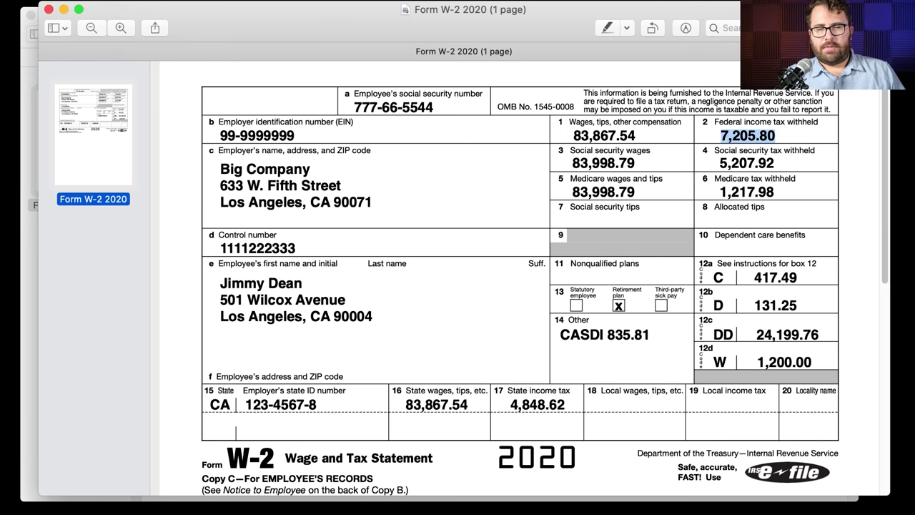
key("super+Tab")
type("720")
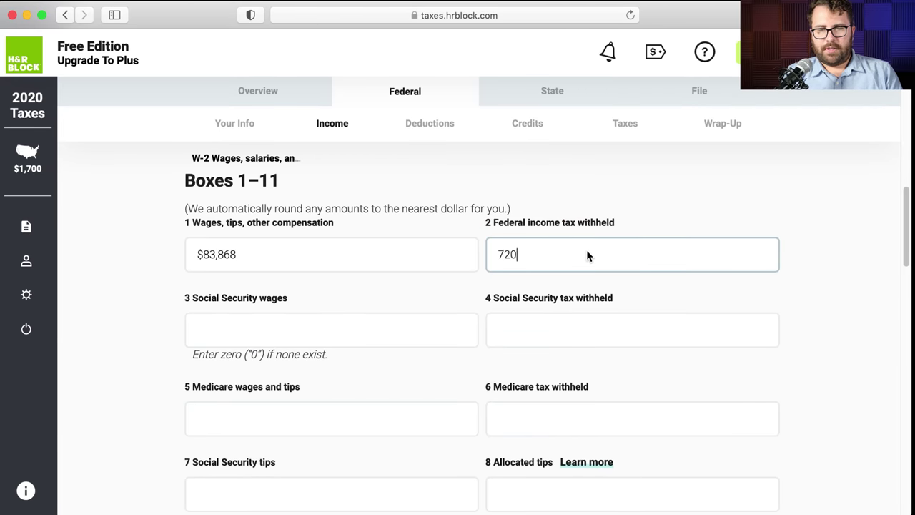
type("6.80")
key("BackSpace")
key("BackSpace")
key("BackSpace")
key("BackSpace")
type("5.80")
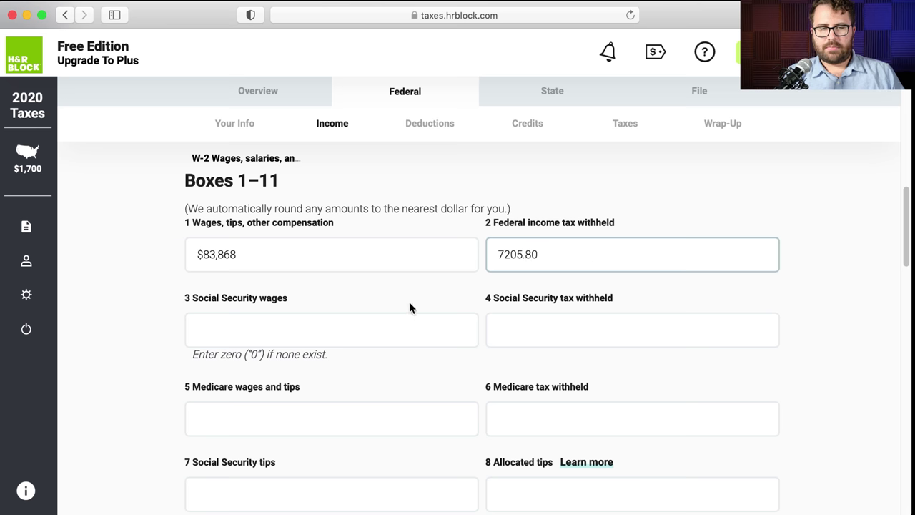
left_click(353, 331)
key("super+Tab")
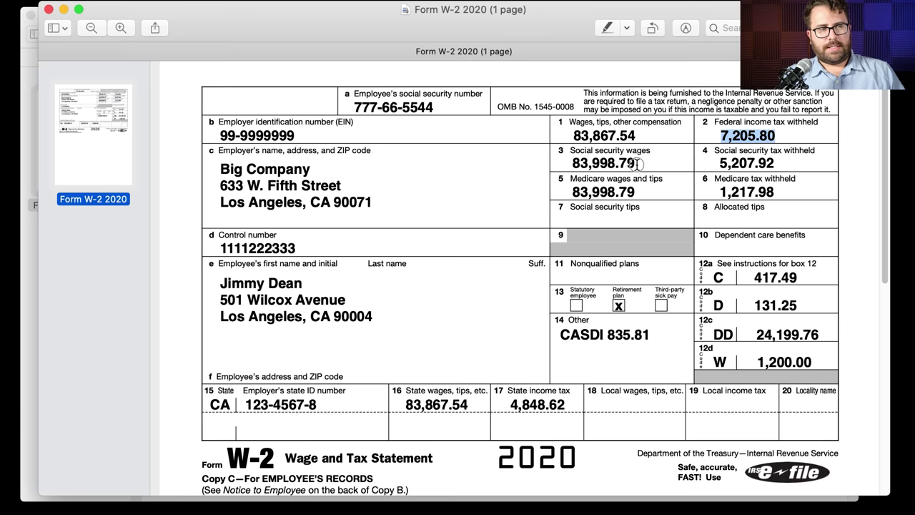
left_click_drag(639, 164, 574, 164)
key("super+Tab")
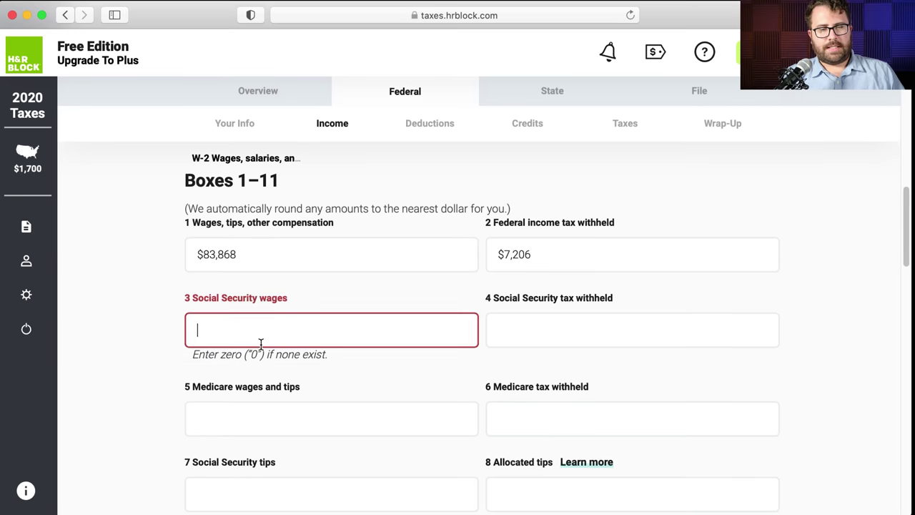
type("83998.79")
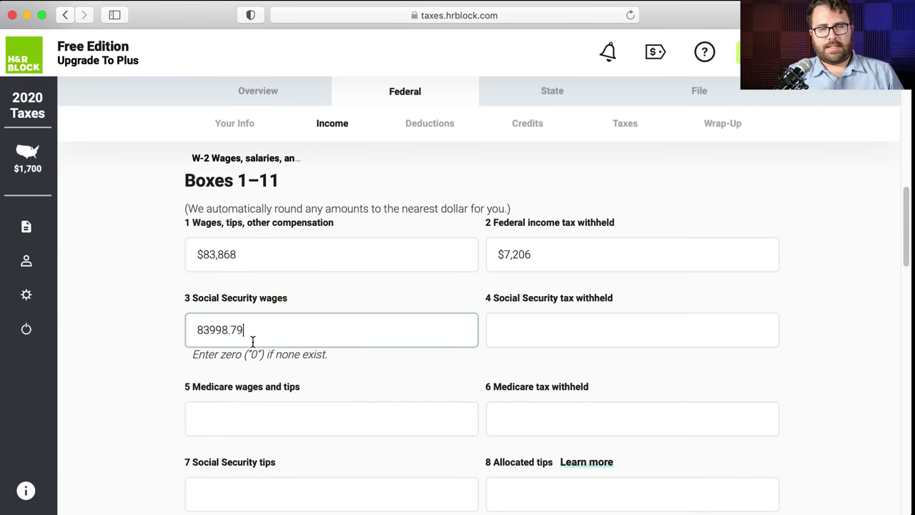
- Enter Box 4 Social Security tax withheld of 5207.92
left_click(545, 327)
key("super+Tab")
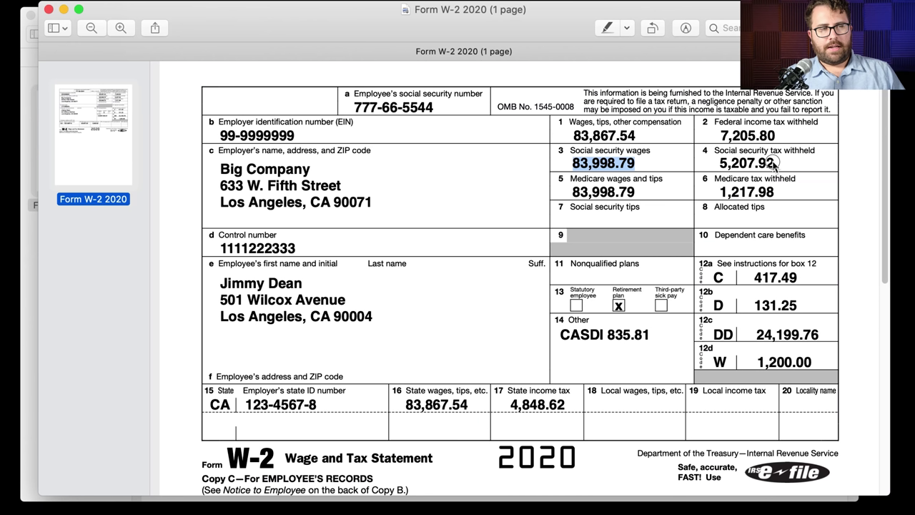
left_click_drag(774, 164, 721, 163)
key("super+Tab")
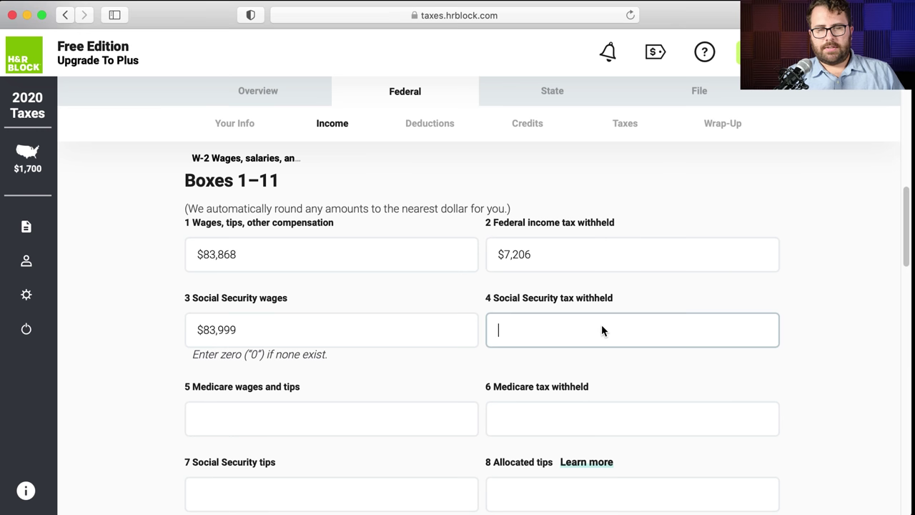
type("5207.92")
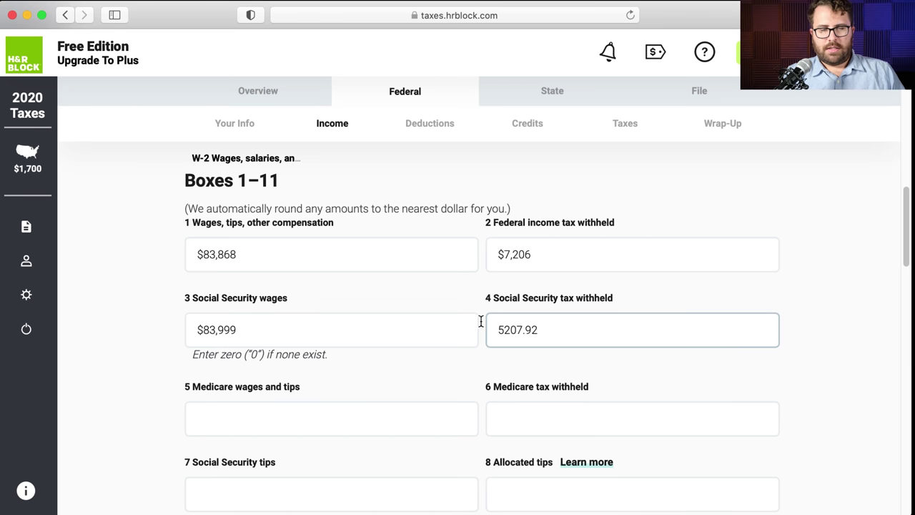
scroll(333, 286, "down", 2)
left_click(333, 287)
- Enter Box 5 Medicare wages and tips of 83998.79, then bring up the W-2 PDF
key("super+Tab")
left_click_drag(636, 191, 572, 192)
key("super+Tab")
left_click(244, 331)
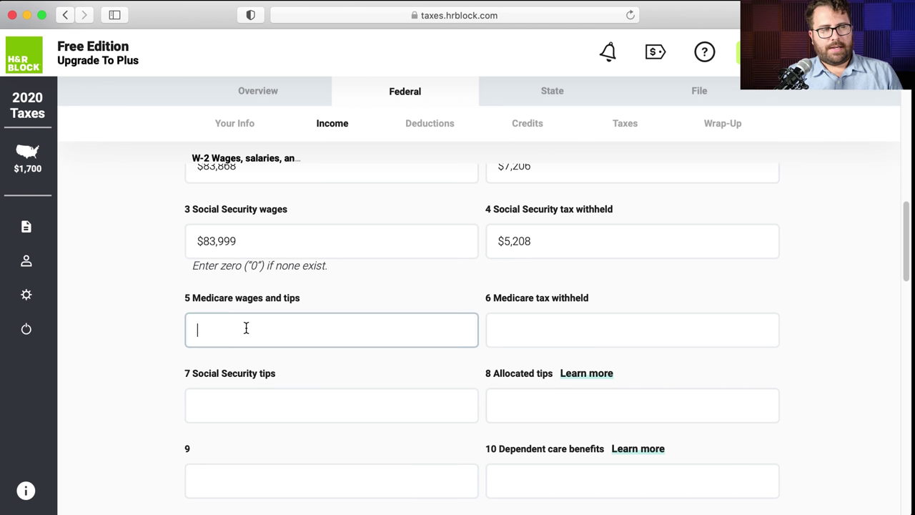
type("83998.79")
key("Tab")
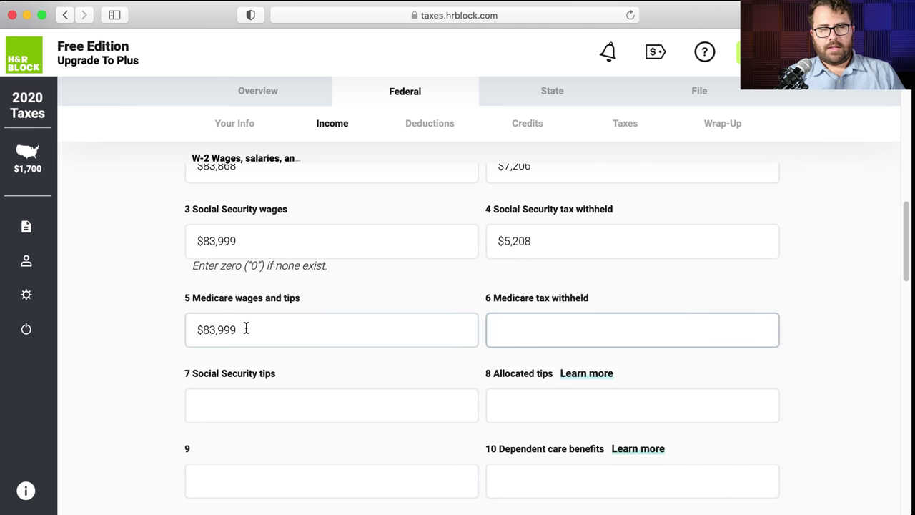
left_click(213, 317)
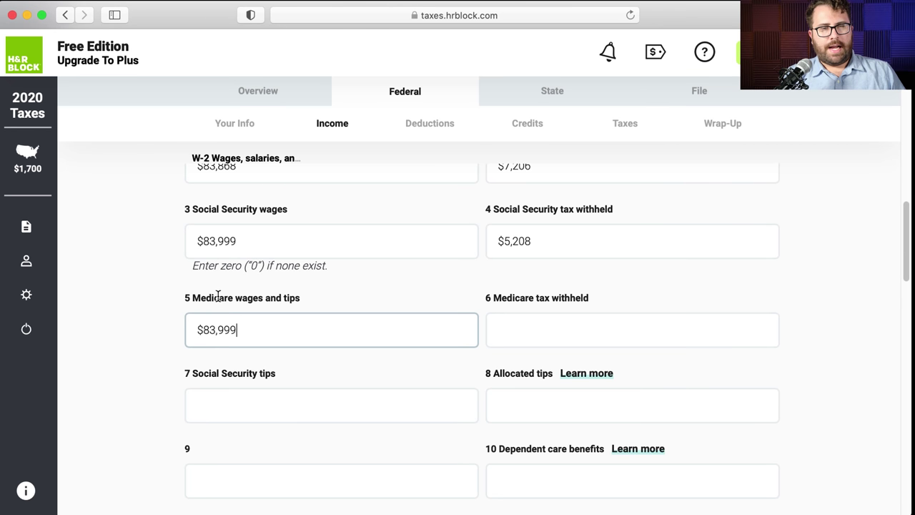
scroll(217, 292, "up", 3)
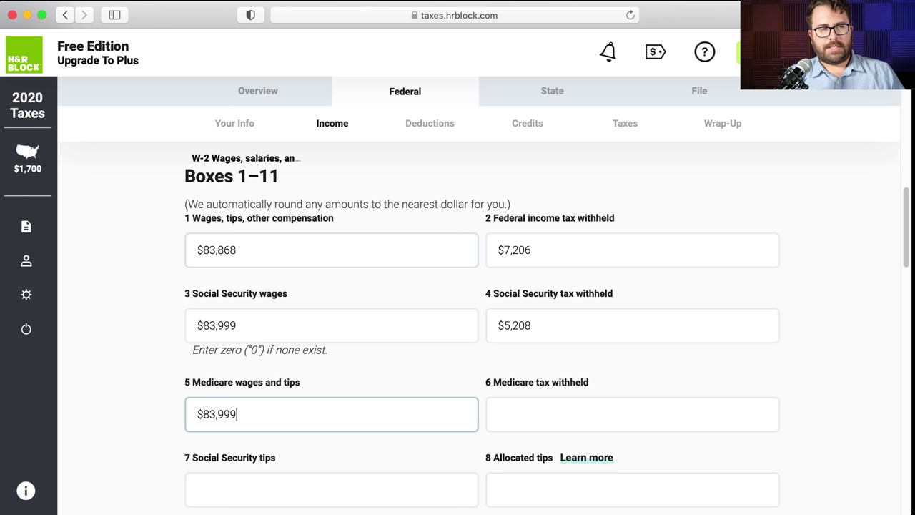
key("super+Tab")
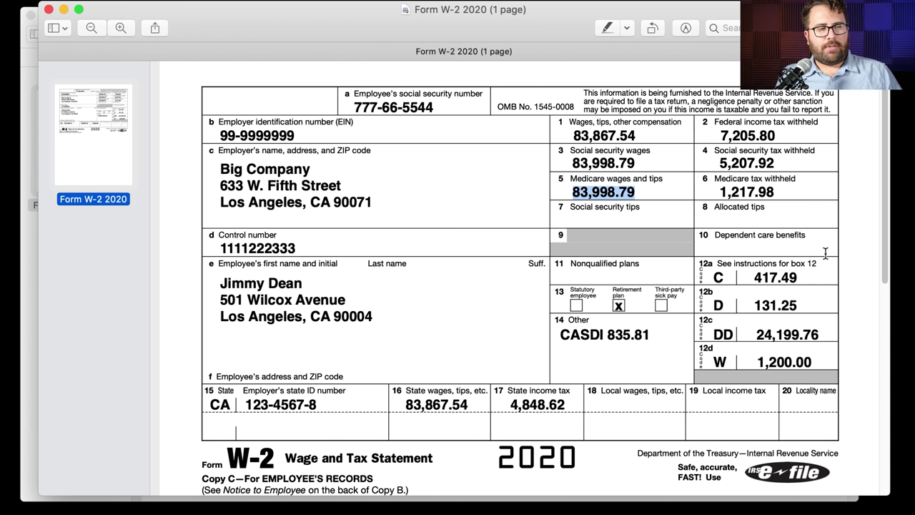
- Recheck the W-2 amounts and enter Box 6 Medicare tax withheld as $1,218
left_click_drag(806, 305, 753, 306)
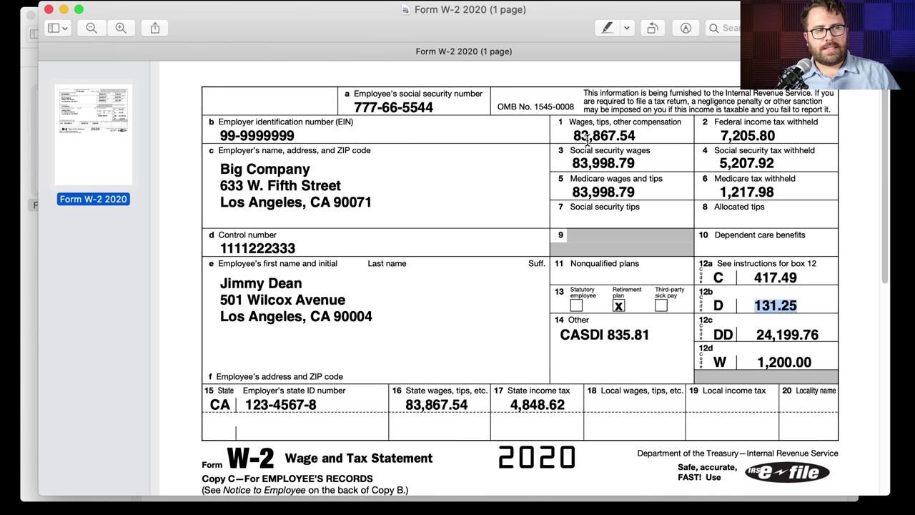
left_click_drag(571, 136, 625, 138)
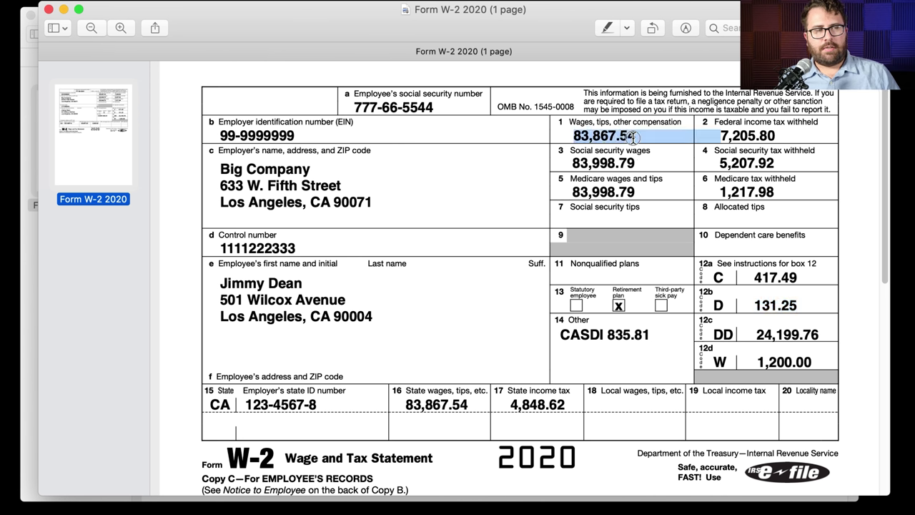
left_click_drag(643, 165, 574, 159)
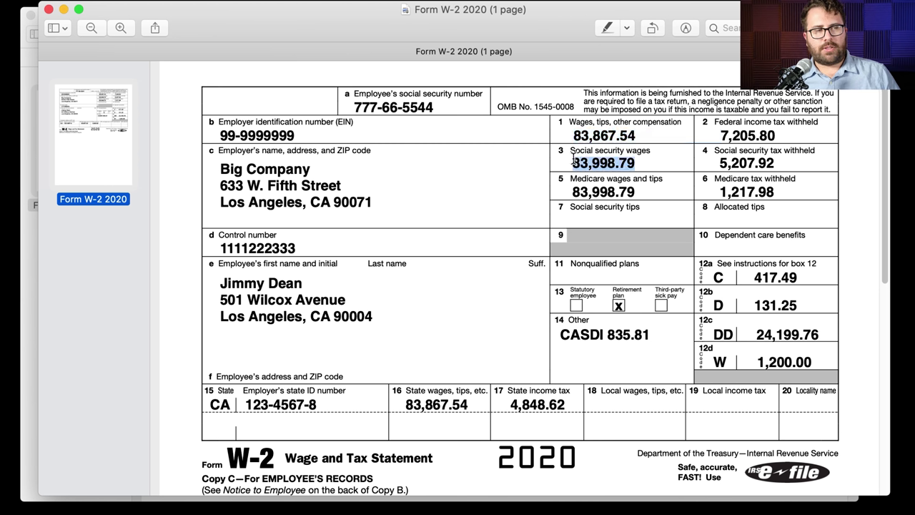
left_click_drag(641, 189, 570, 186)
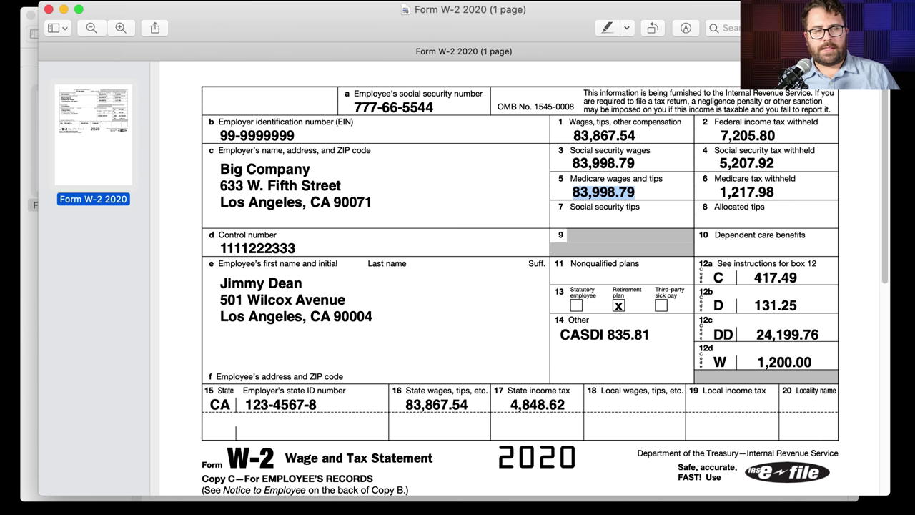
left_click_drag(777, 189, 723, 190)
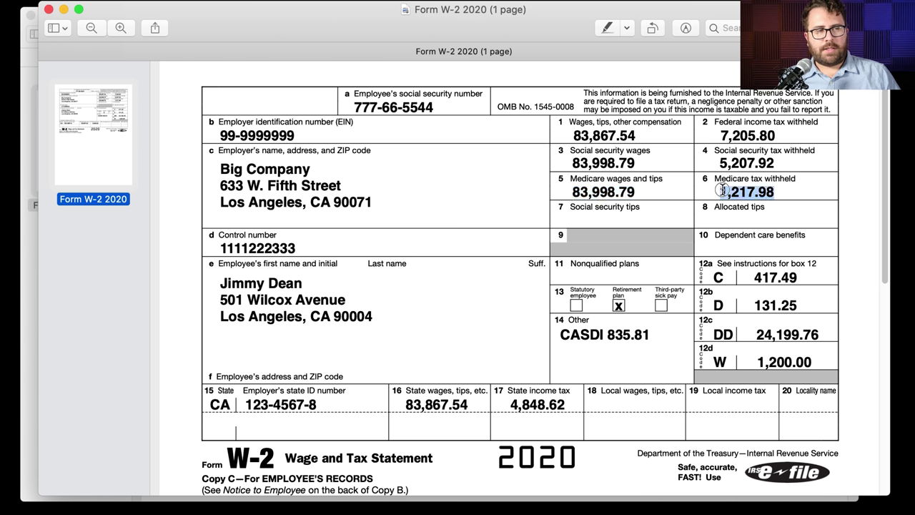
key("super+Tab")
left_click(532, 419)
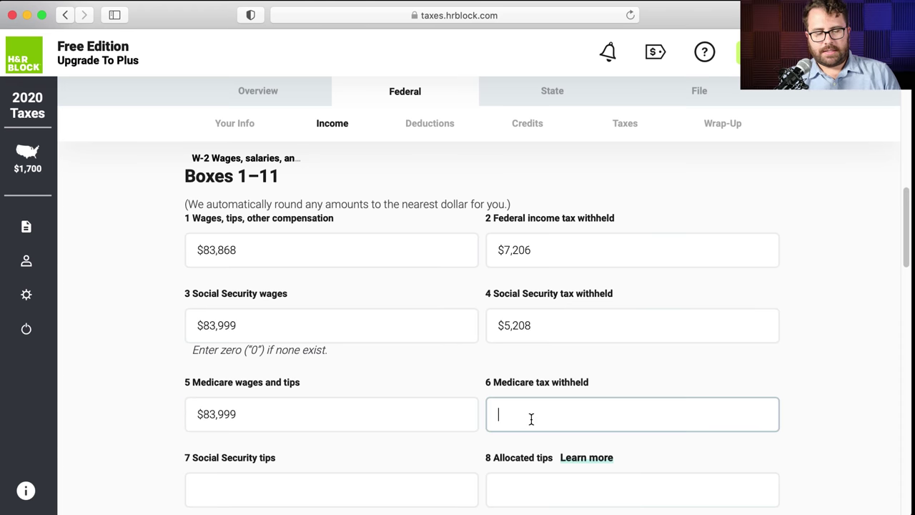
type("1217.98")
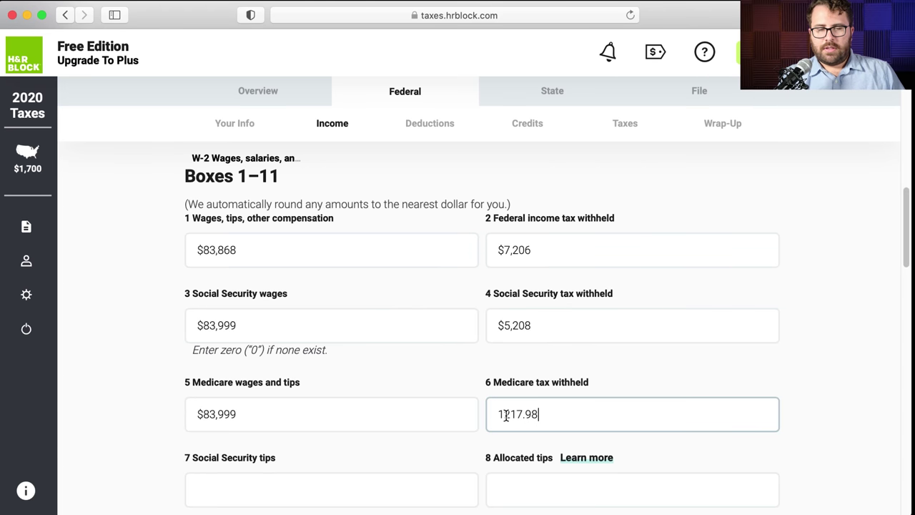
scroll(206, 343, "down", 3)
- Leave Boxes 7–11 blank and move down to Boxes 12a–12d
left_click(226, 380)
scroll(221, 374, "down", 1)
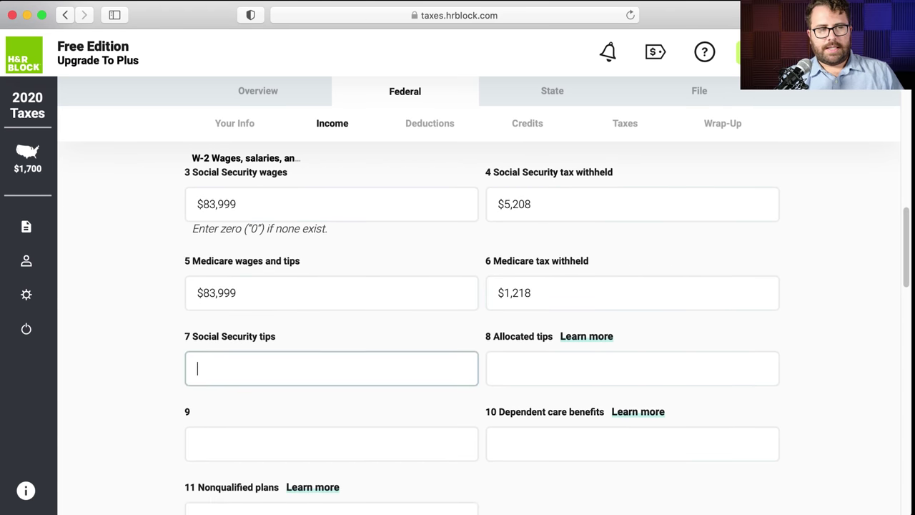
scroll(208, 299, "down", 1)
key("super+Tab")
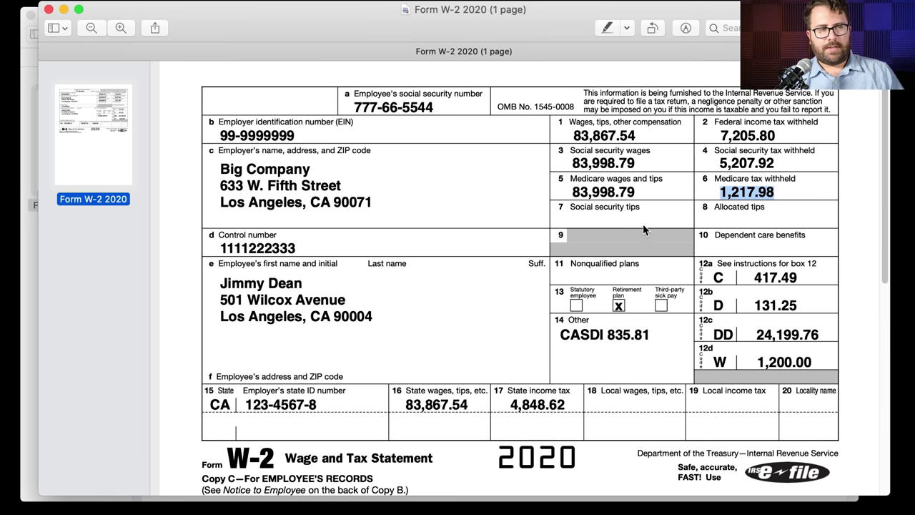
left_click(625, 238)
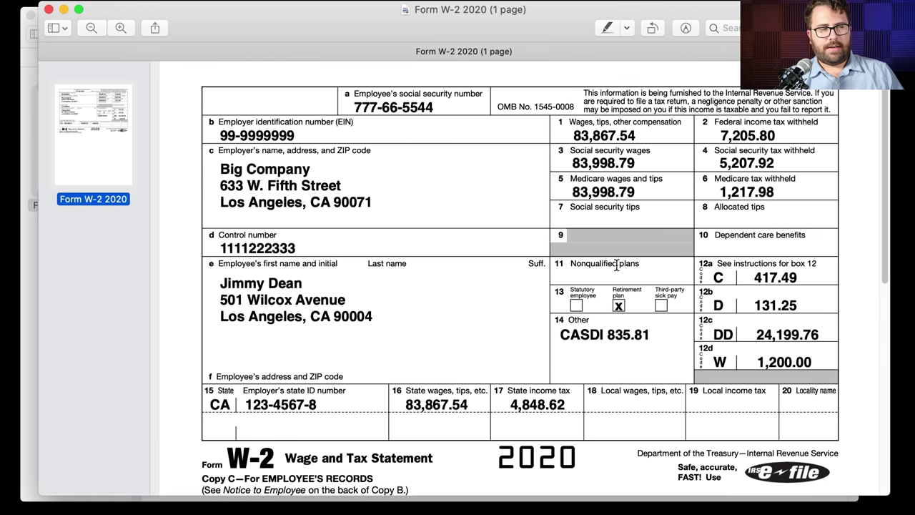
key("super+Tab")
left_click(493, 321)
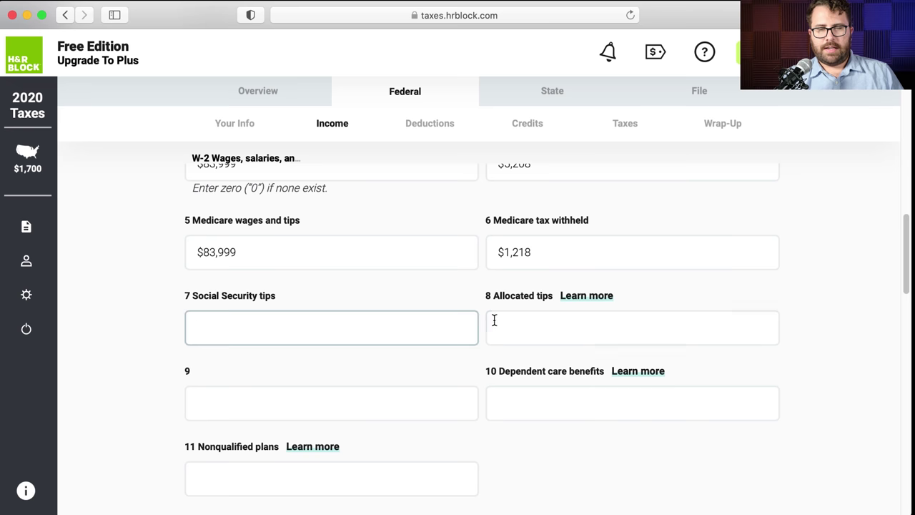
key("Tab")
key("Tab")
left_click(436, 472)
scroll(436, 472, "down", 5)
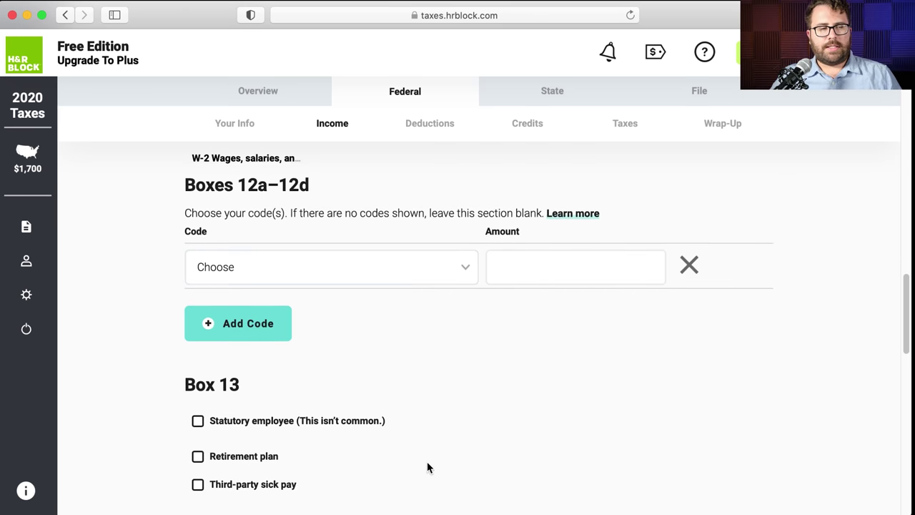
- Enter box 12 code C (taxable group-term life insurance) with amount 417.49
key("super+Tab")
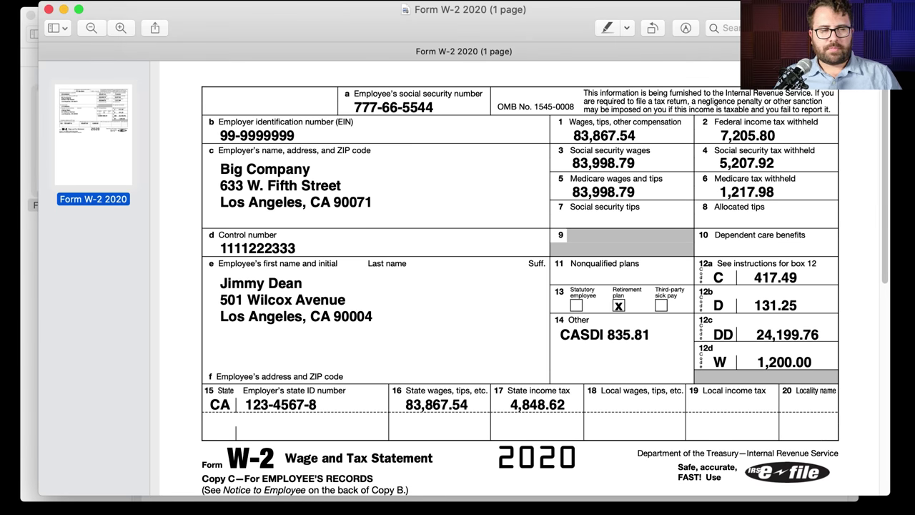
key("super+Tab")
left_click(237, 268)
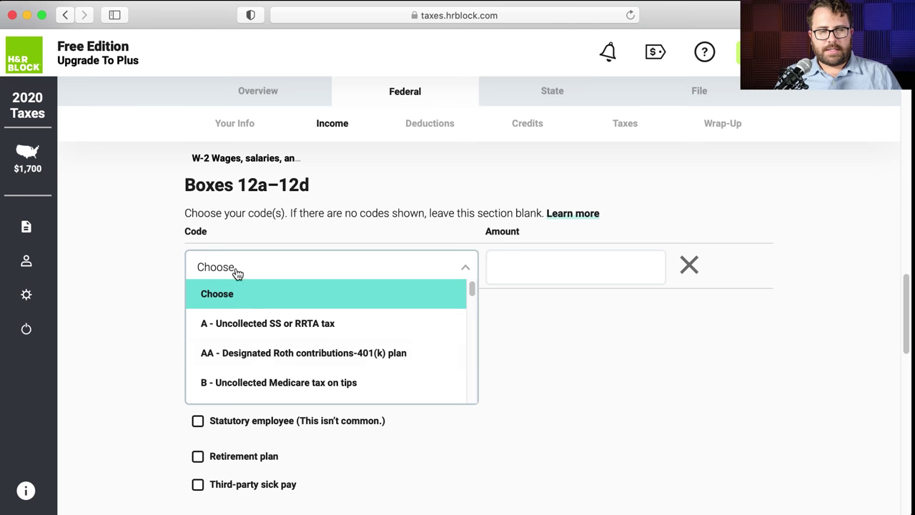
scroll(262, 351, "down", 3)
left_click(262, 372)
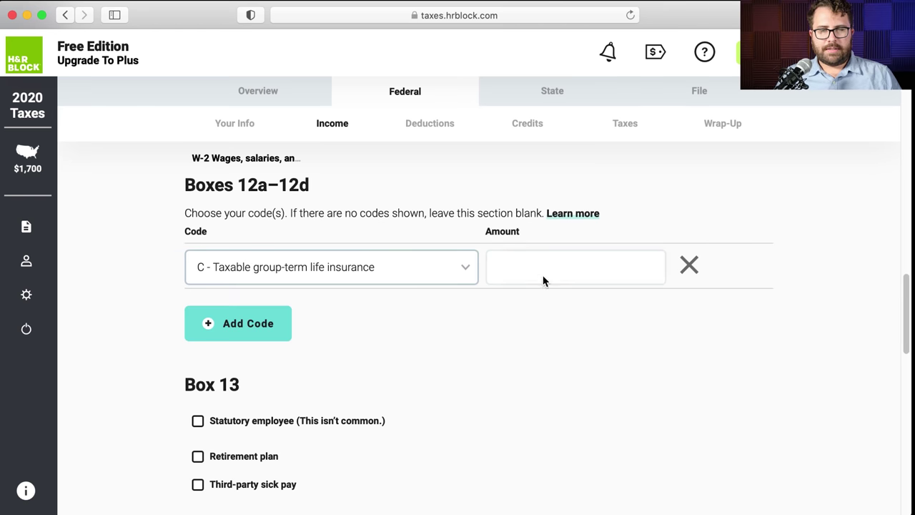
left_click(554, 267)
type("417.49")
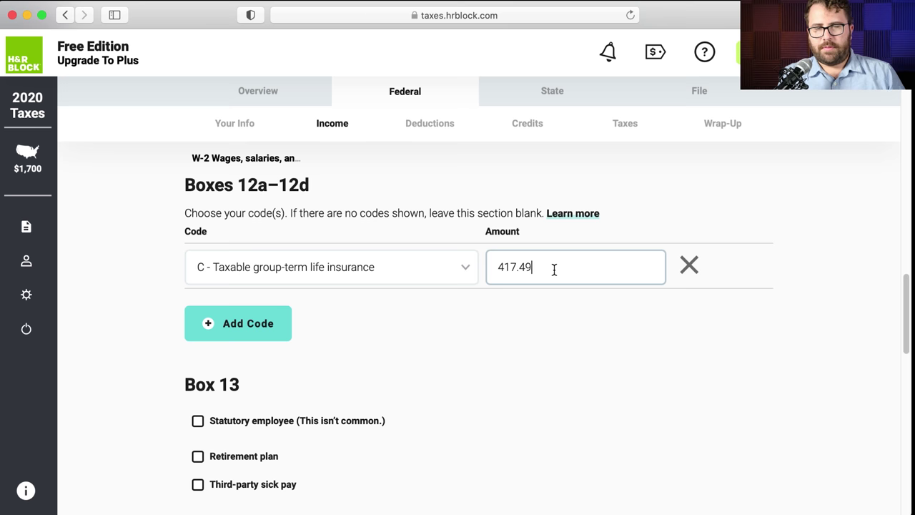
- Add a second box 12 row with code D (401(k) deferral) for 131.25
left_click(239, 322)
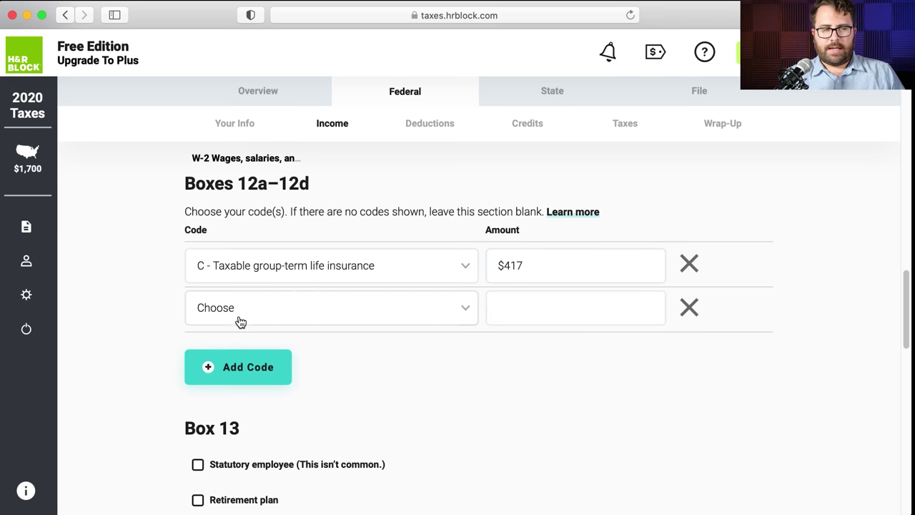
key("super+Tab")
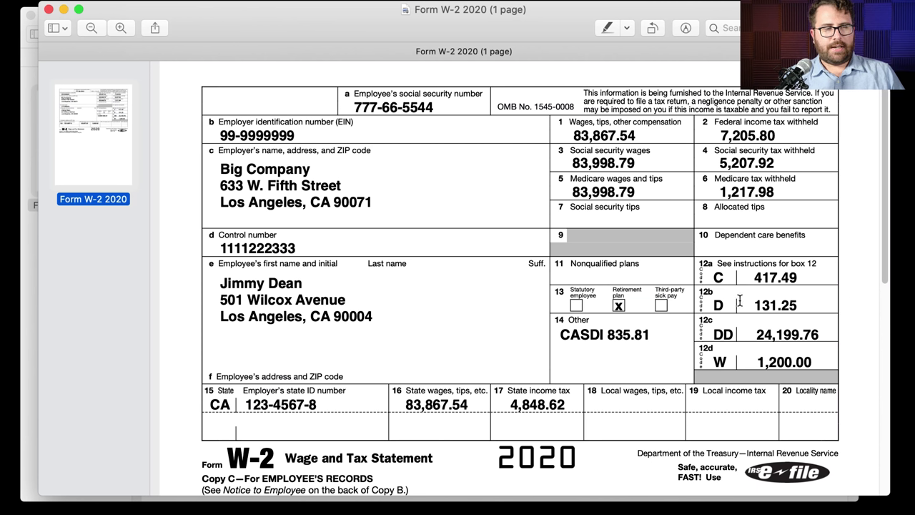
left_click_drag(744, 305, 786, 306)
left_click_drag(816, 362, 785, 364)
left_click(725, 362)
left_click(758, 345)
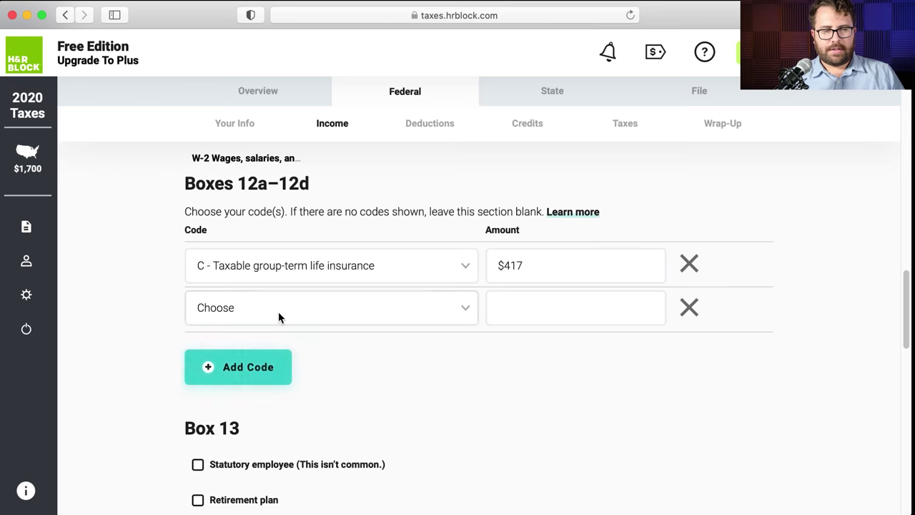
left_click(278, 317)
scroll(268, 397, "down", 3)
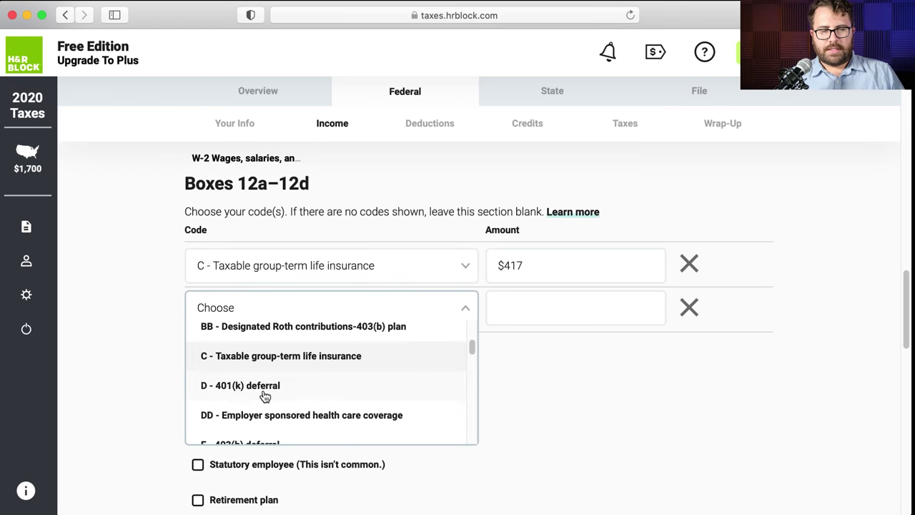
left_click(263, 390)
left_click(511, 310)
type("131")
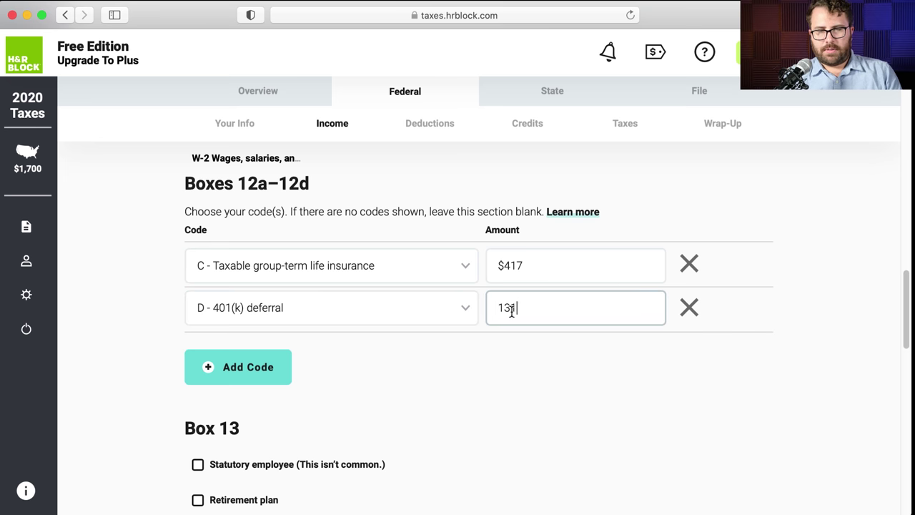
type(".25")
- Add a third box 12 row with code DD, employer health coverage, for 24199
key("super+Tab")
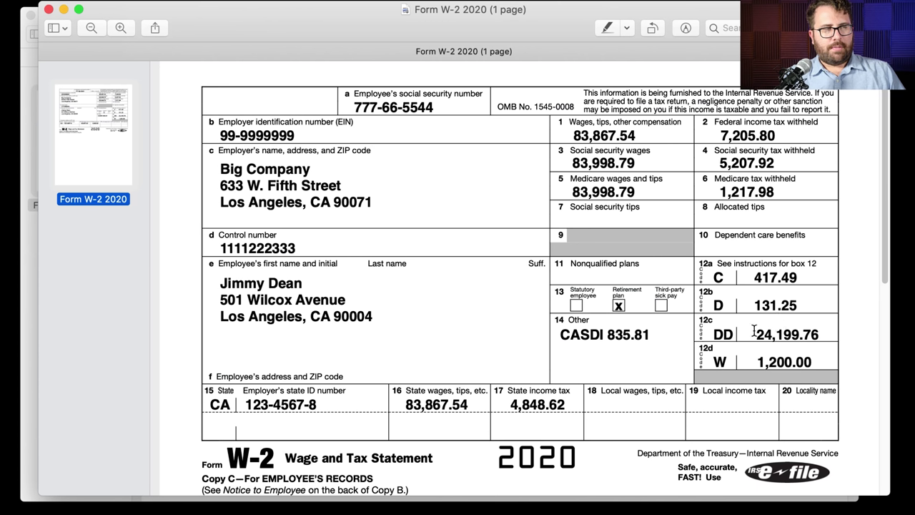
key("super+Tab")
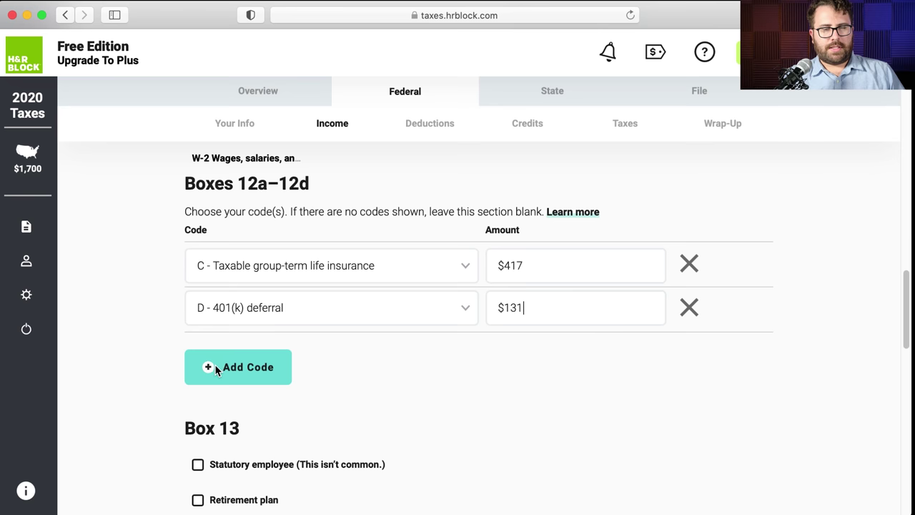
left_click(214, 365)
left_click(244, 347)
scroll(278, 394, "down", 3)
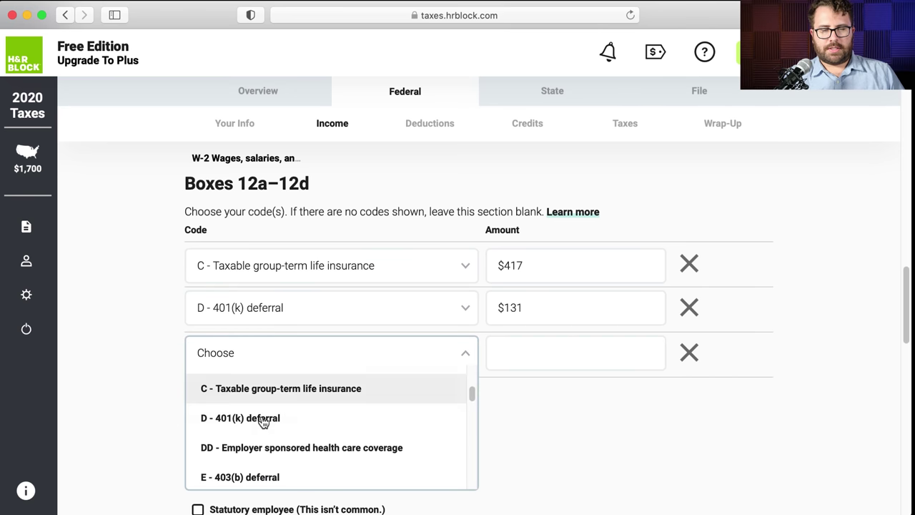
left_click(271, 445)
left_click(530, 361)
type("1")
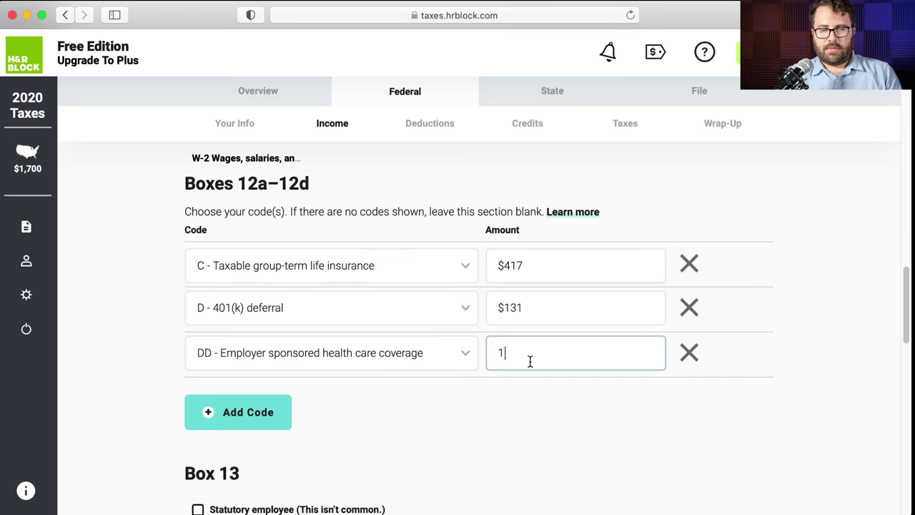
key("BackSpace")
type("24199.76")
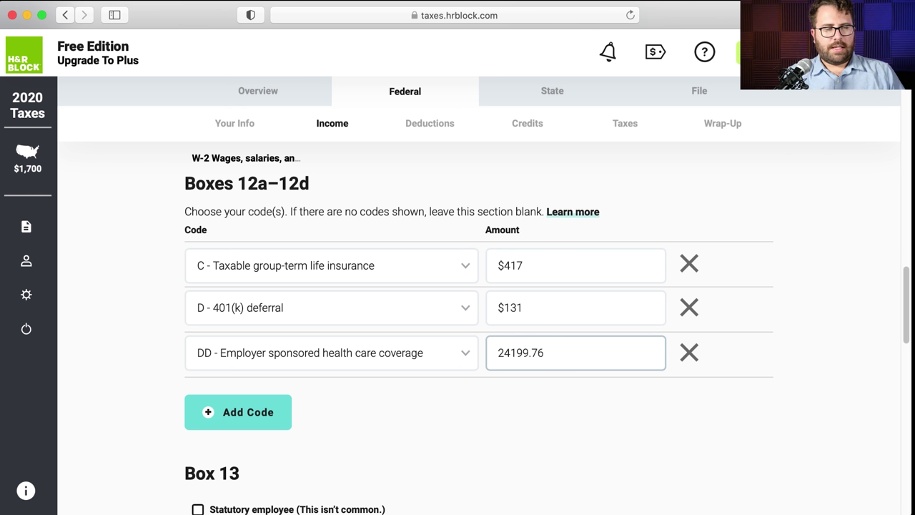
- Add a fourth box 12 row with code W, health savings contributions, for 1200
key("super+Tab")
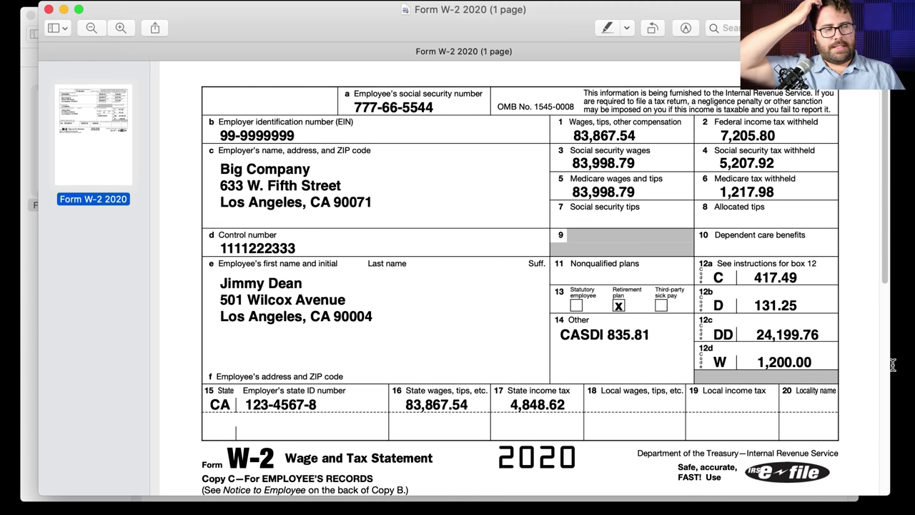
key("super+Tab")
left_click(232, 401)
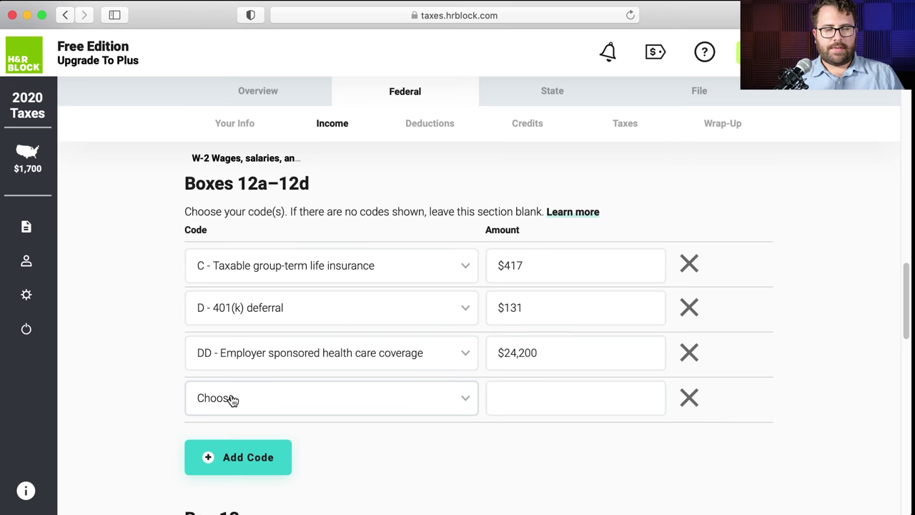
left_click(232, 400)
scroll(249, 366, "down", 15)
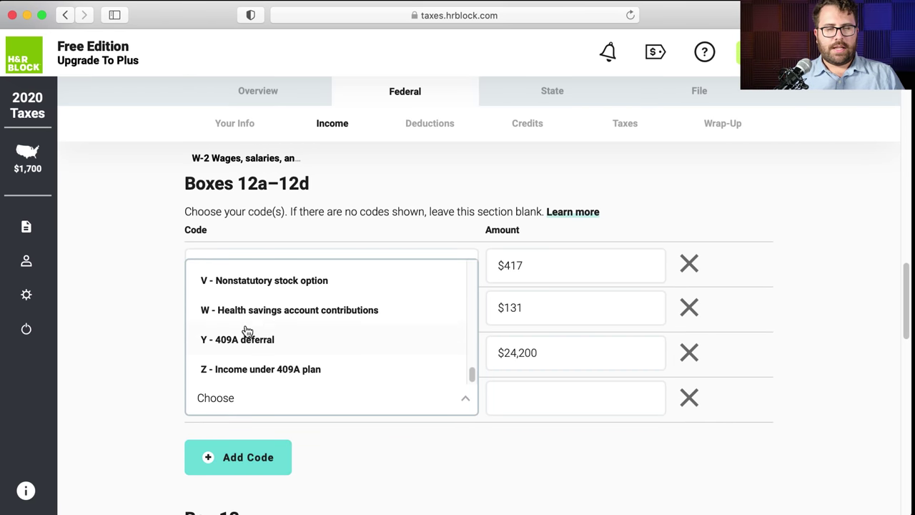
left_click(247, 310)
left_click(540, 405)
type("1200")
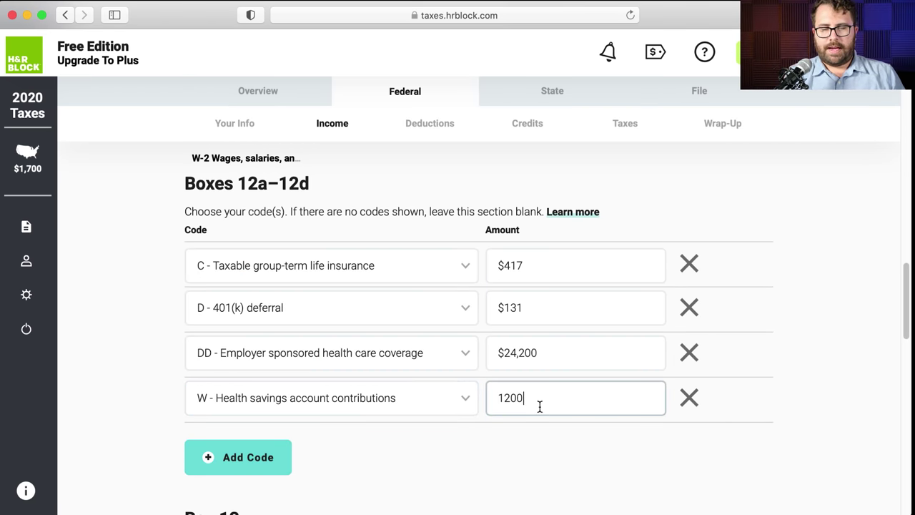
left_click(514, 452)
scroll(513, 452, "down", 2)
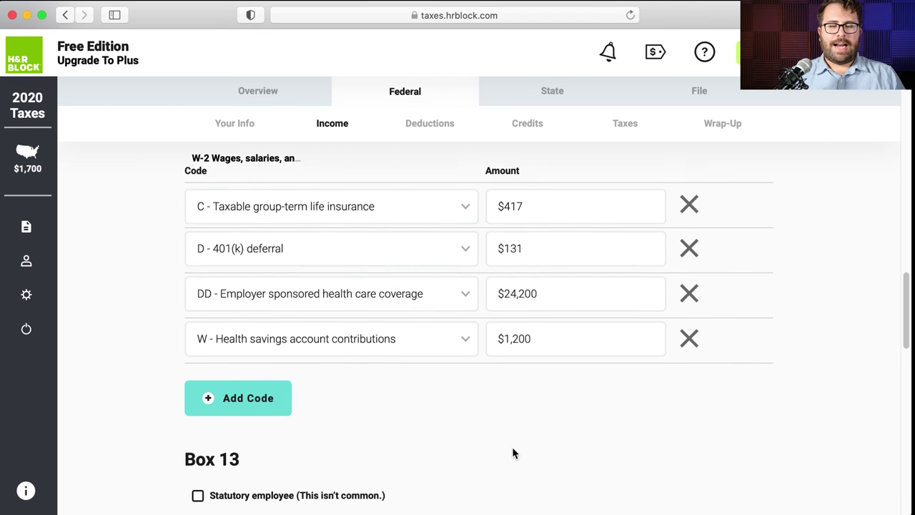
scroll(514, 452, "up", 1)
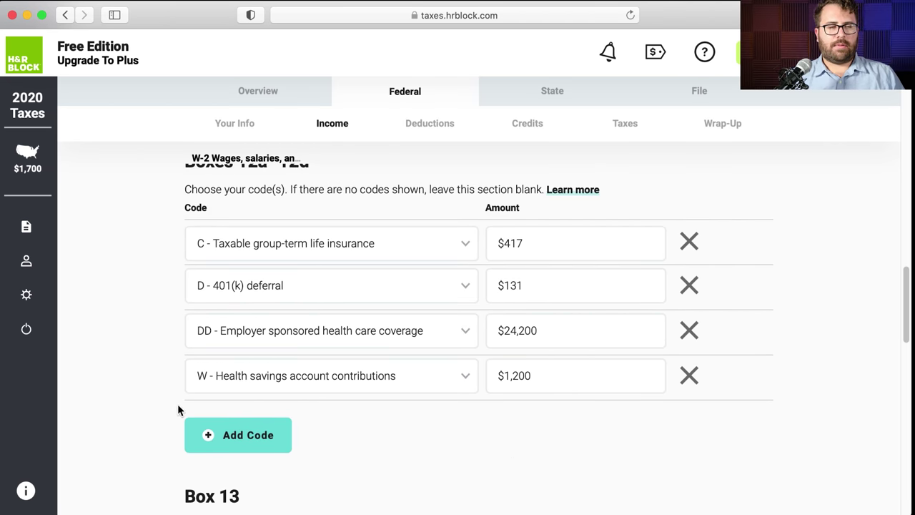
- Delete the box 12 code W $1,200 row after rechecking the W-2, keeping C, D and DD
key("super+Tab")
key("super+Tab")
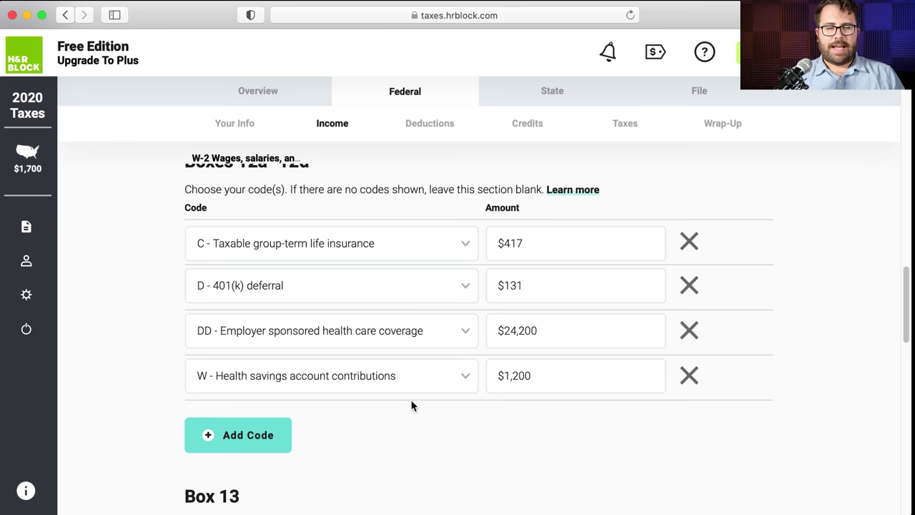
scroll(411, 407, "down", 2)
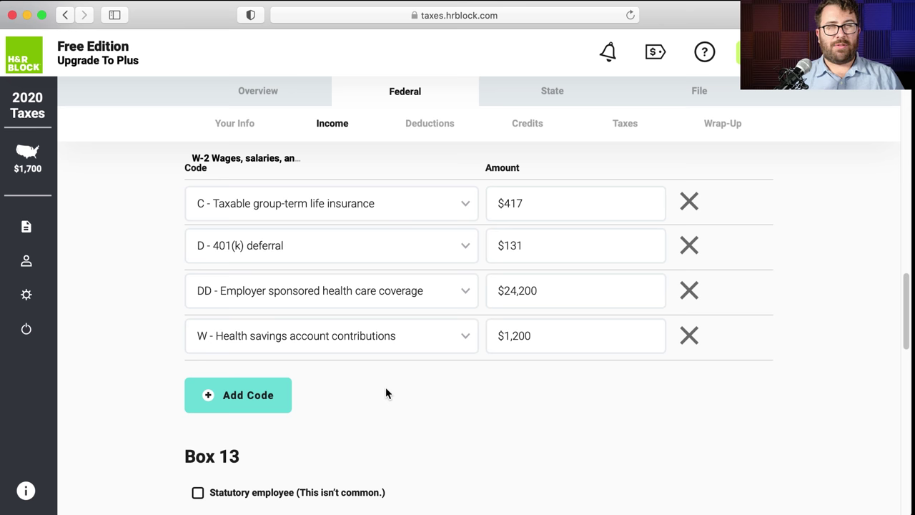
left_click(689, 335)
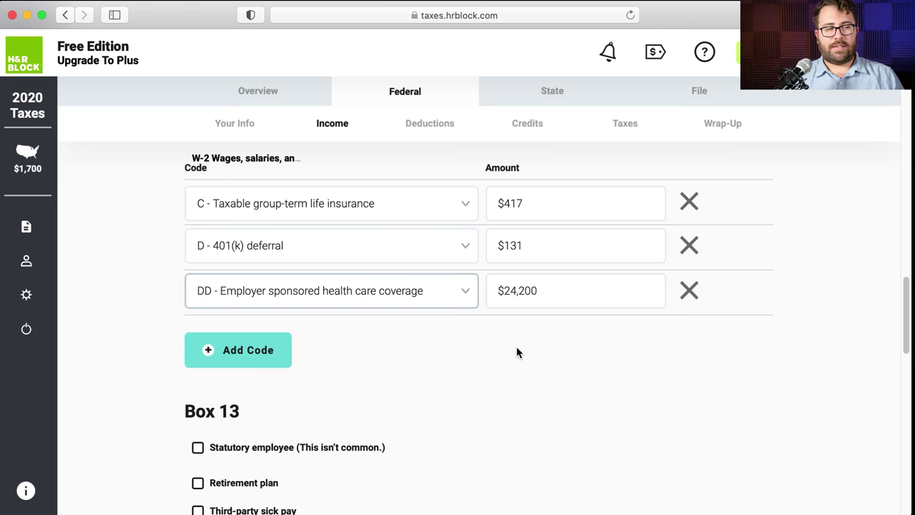
key("super+Tab")
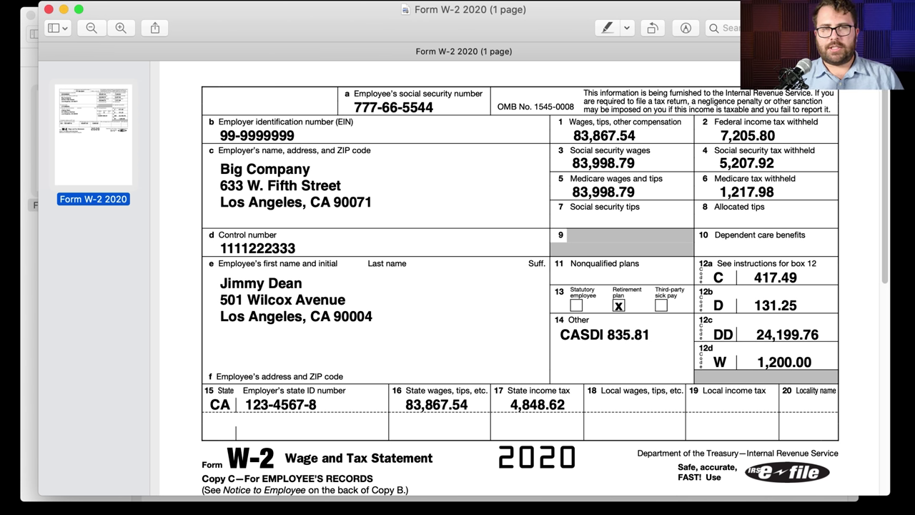
key("super+Tab")
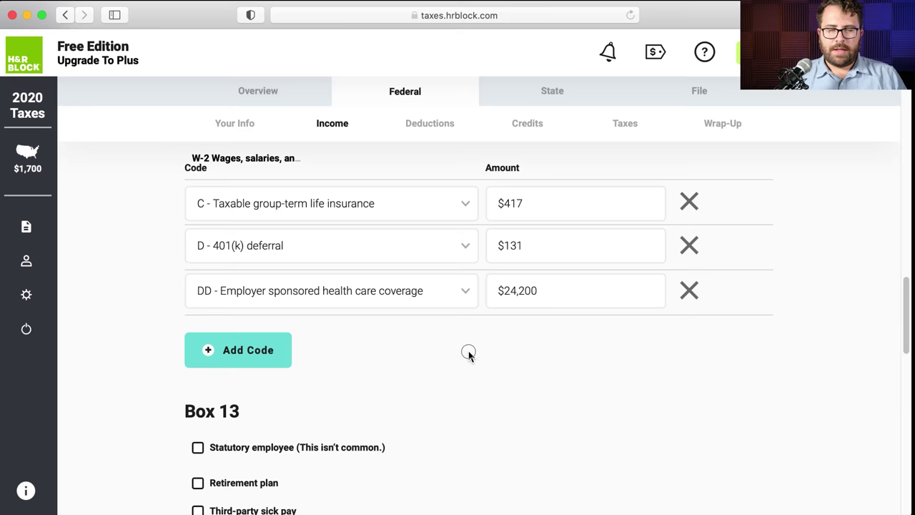
- Check the box 13 Retirement plan option to match the W-2
scroll(398, 361, "down", 4)
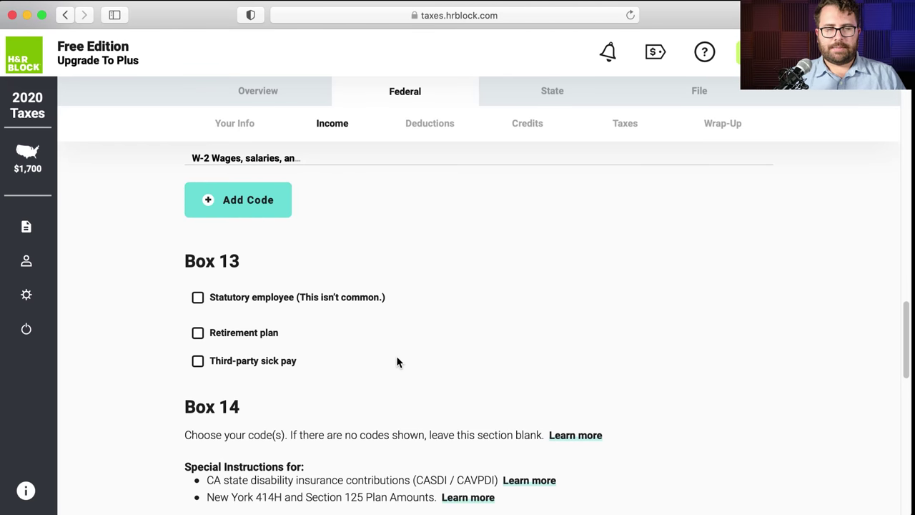
scroll(396, 362, "down", 2)
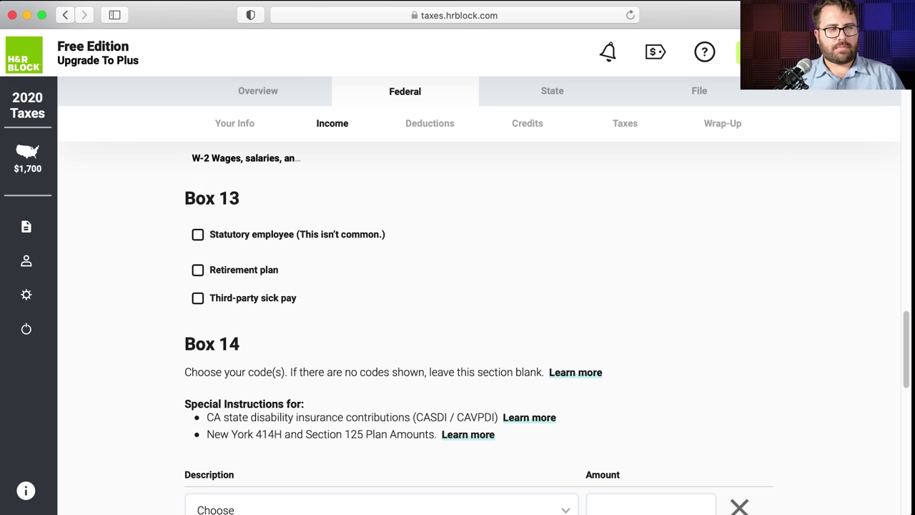
key("super+Tab")
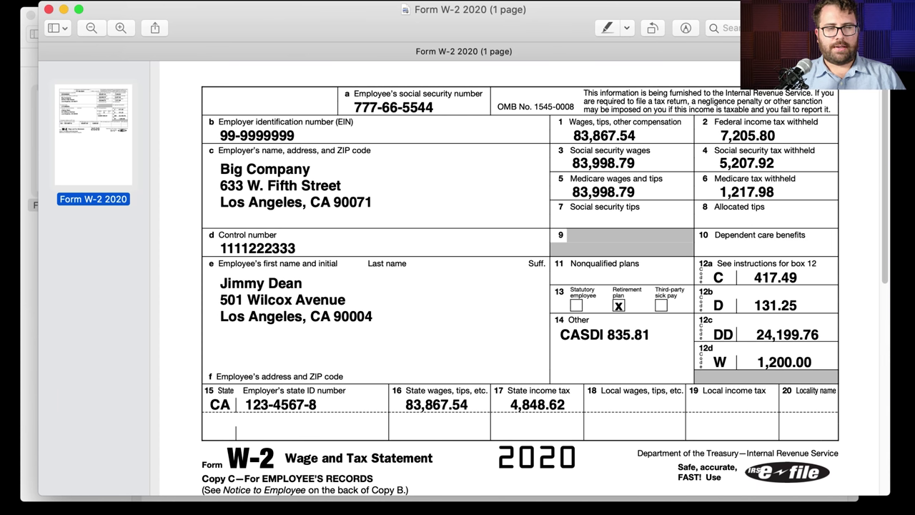
key("super+Tab")
left_click(196, 267)
- Look up the box 14 CASDI amount (835.81) on the W-2
scroll(465, 341, "down", 3)
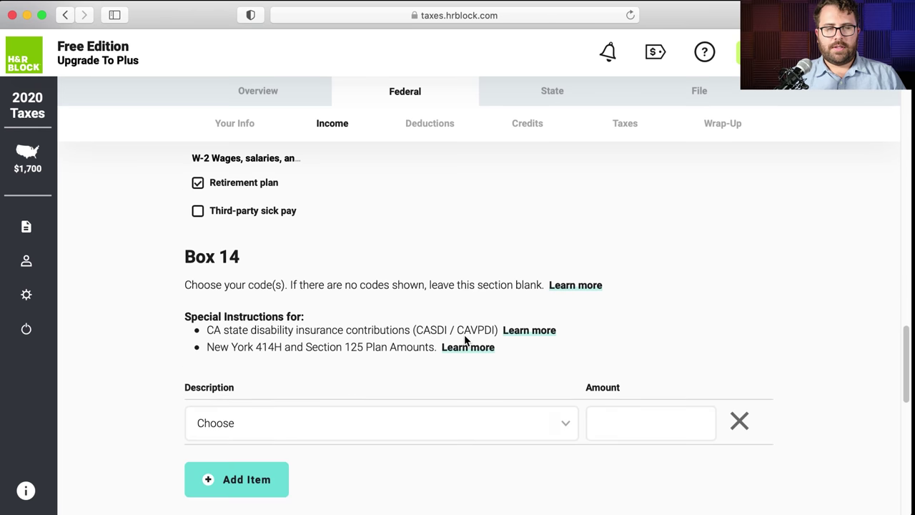
scroll(465, 340, "down", 2)
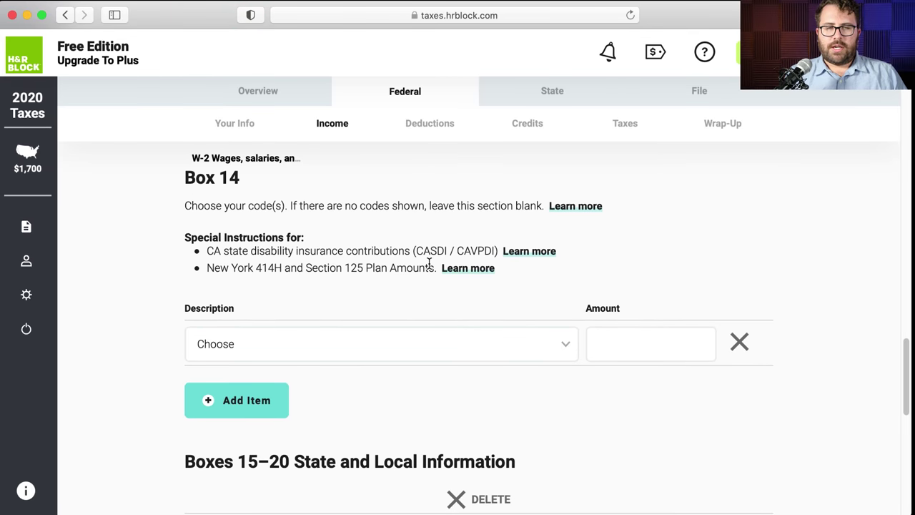
scroll(429, 263, "down", 2)
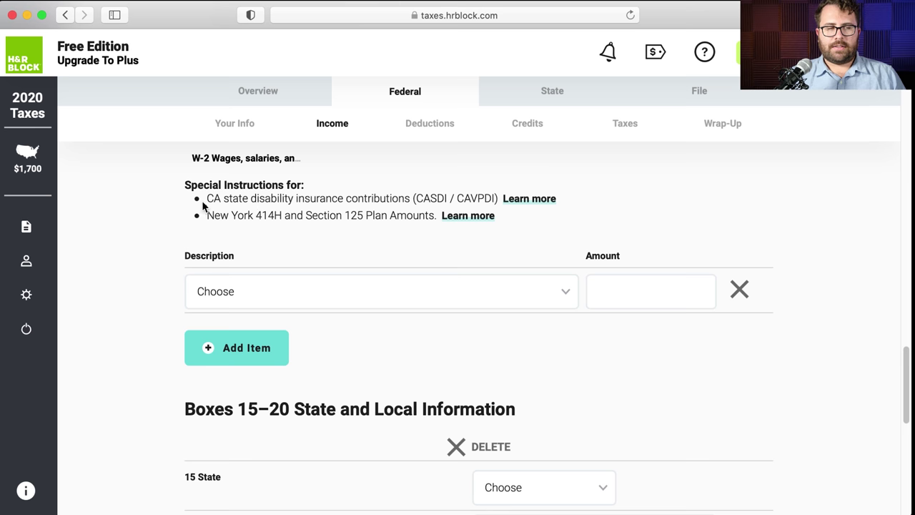
scroll(205, 193, "up", 3)
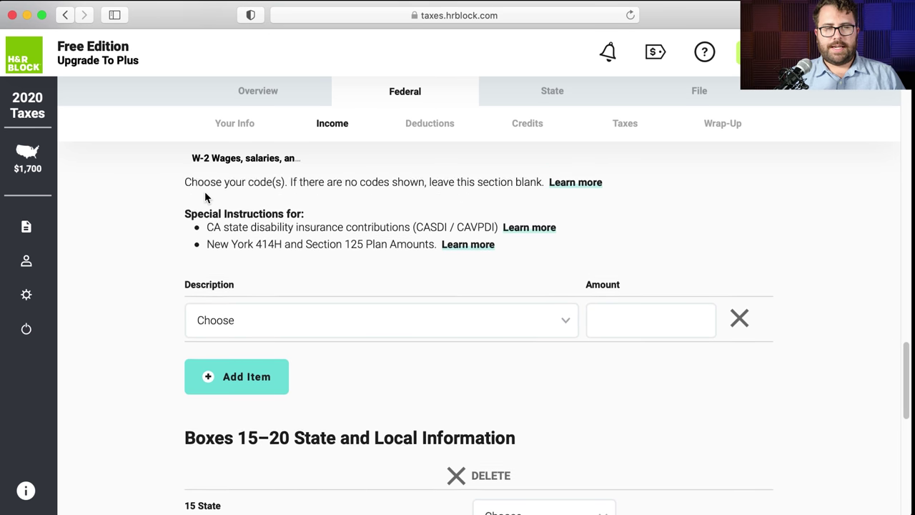
key("super+Tab")
left_click_drag(554, 332, 648, 338)
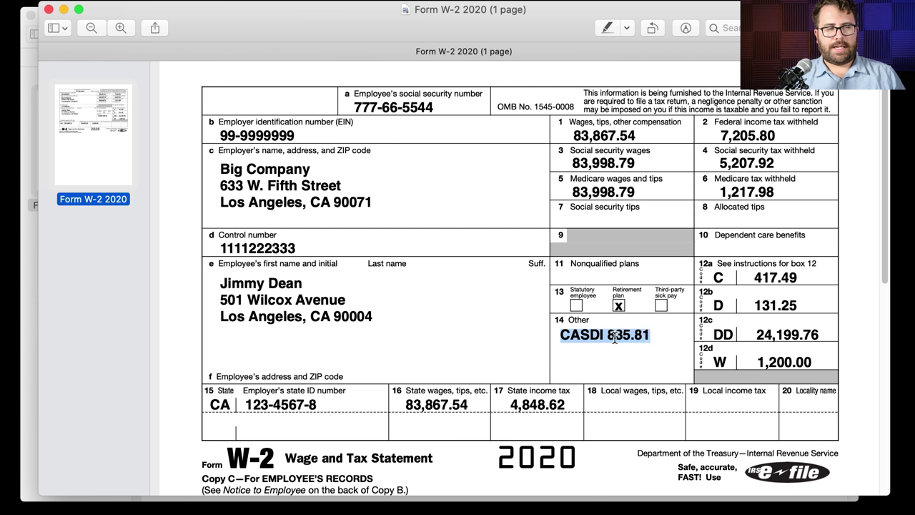
key("super+Tab")
scroll(279, 337, "down", 1)
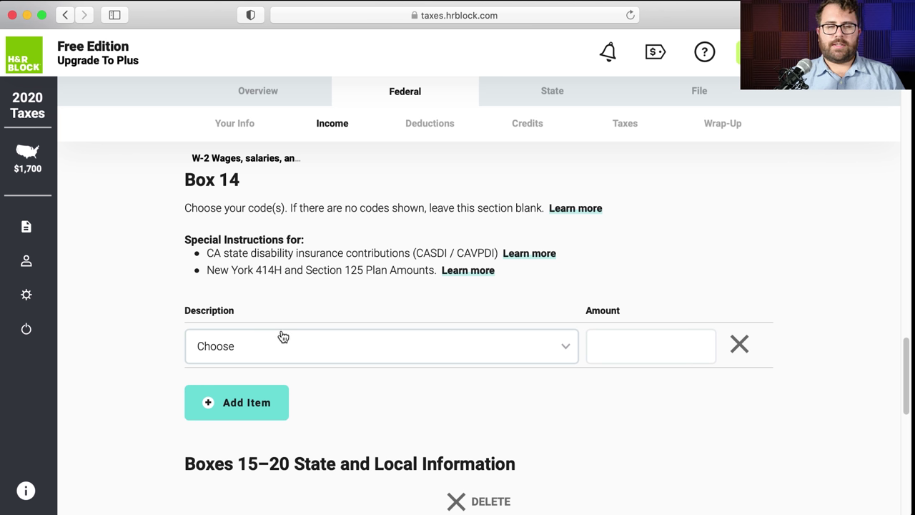
- Add a box 14 entry with description CASDI and amount 835.8
left_click(282, 338)
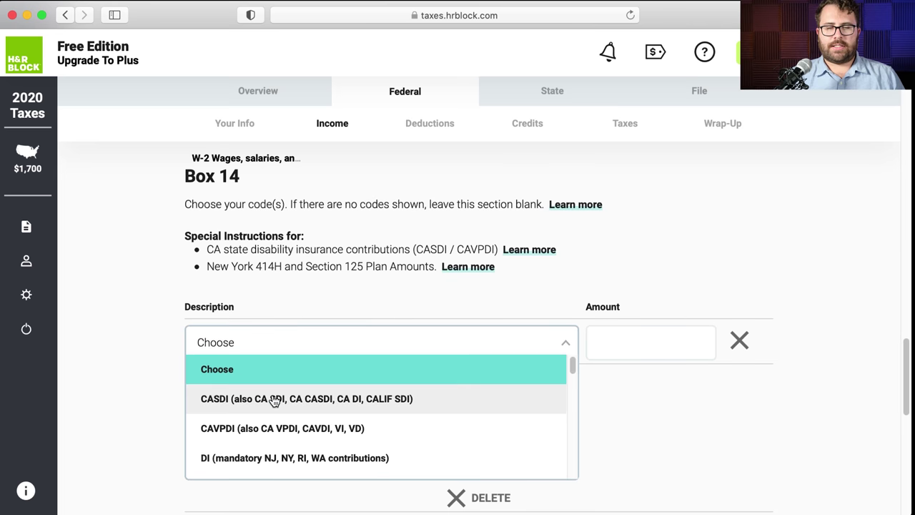
scroll(271, 400, "down", 5)
scroll(274, 401, "down", 10)
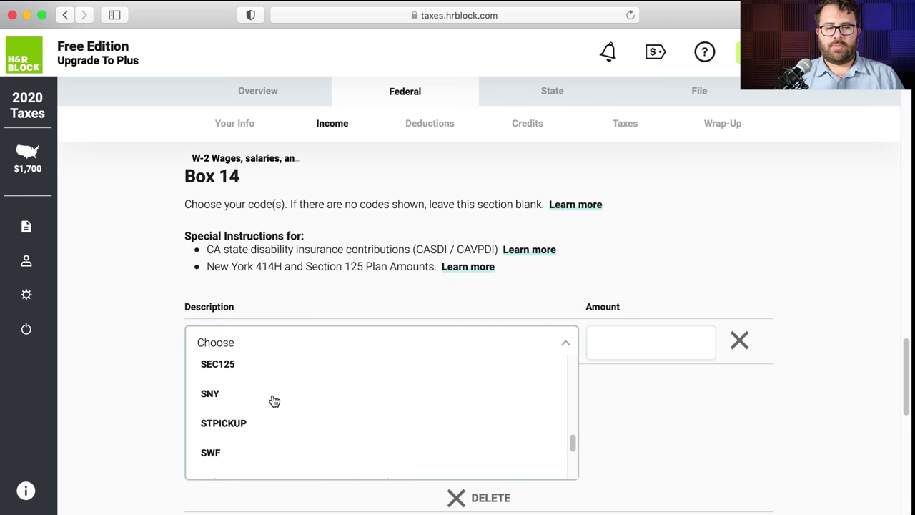
scroll(274, 400, "up", 15)
scroll(274, 401, "up", 3)
left_click(256, 402)
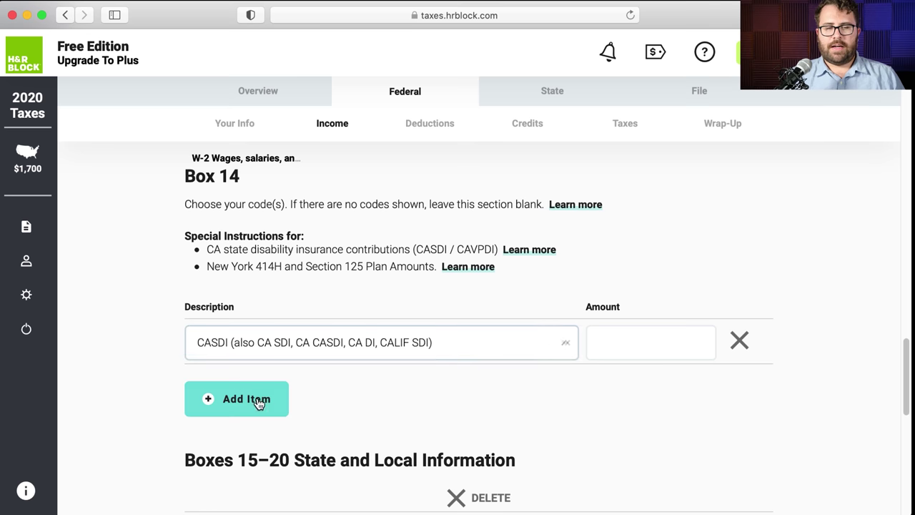
left_click(627, 341)
type("835.81")
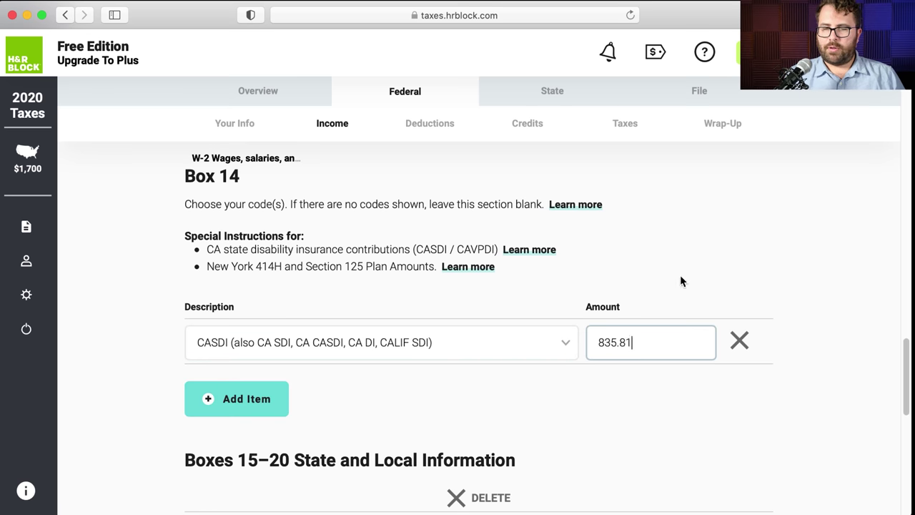
left_click(680, 277)
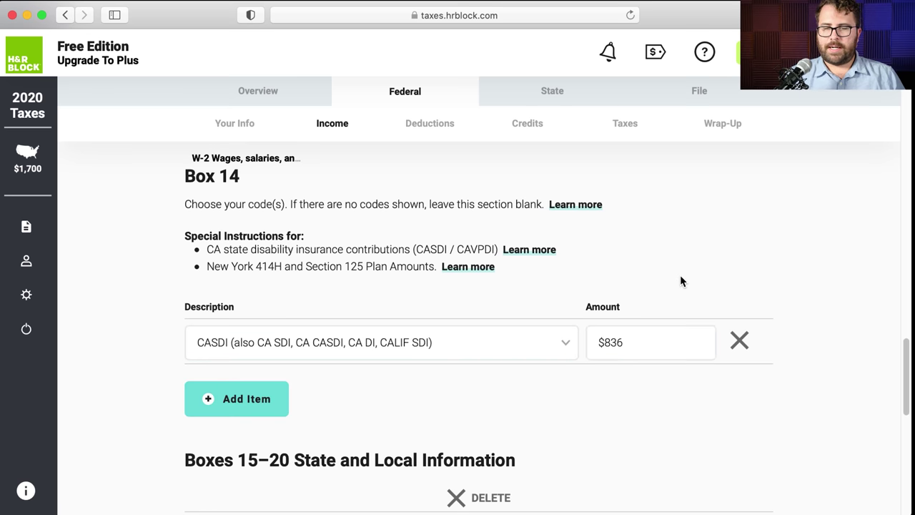
- Review the state and local boxes on the W-2 document
scroll(680, 277, "down", 5)
scroll(680, 280, "down", 3)
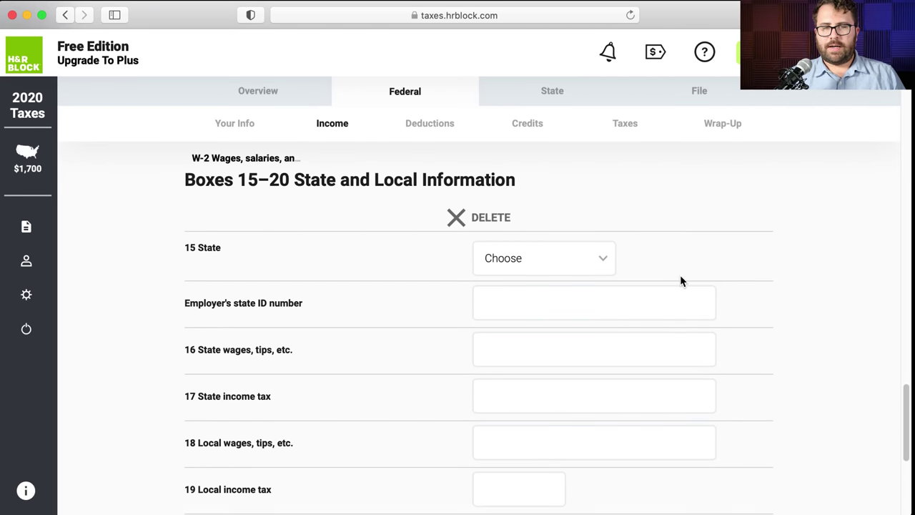
key("super+Tab")
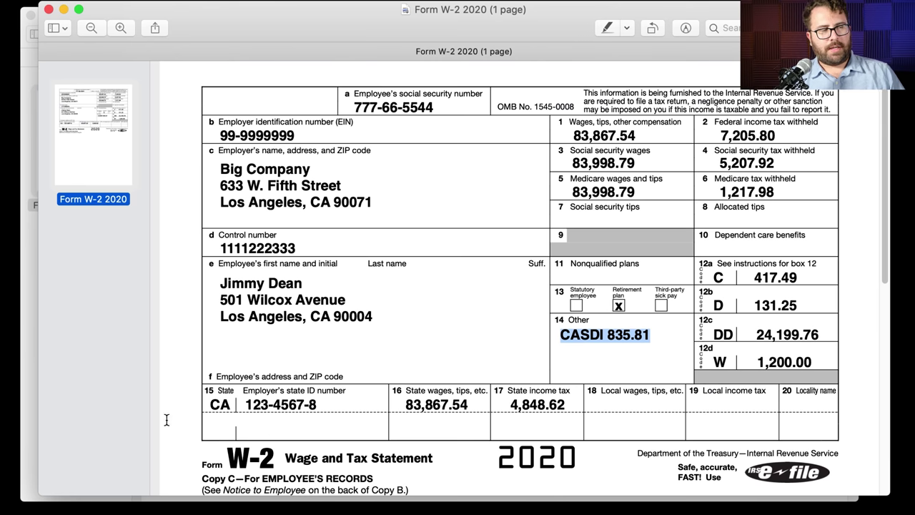
left_click_drag(210, 404, 569, 408)
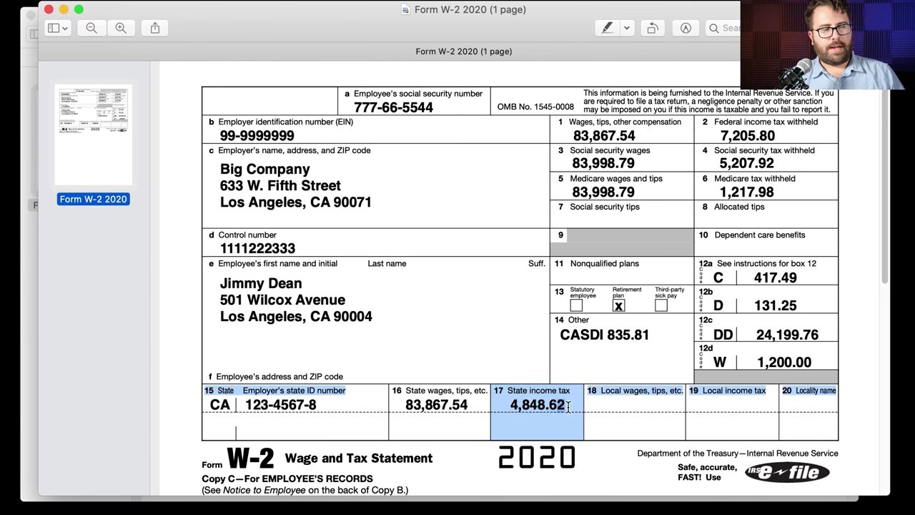
- Set the box 15 state to California and enter the employer's state ID from the W-2
left_click(592, 406)
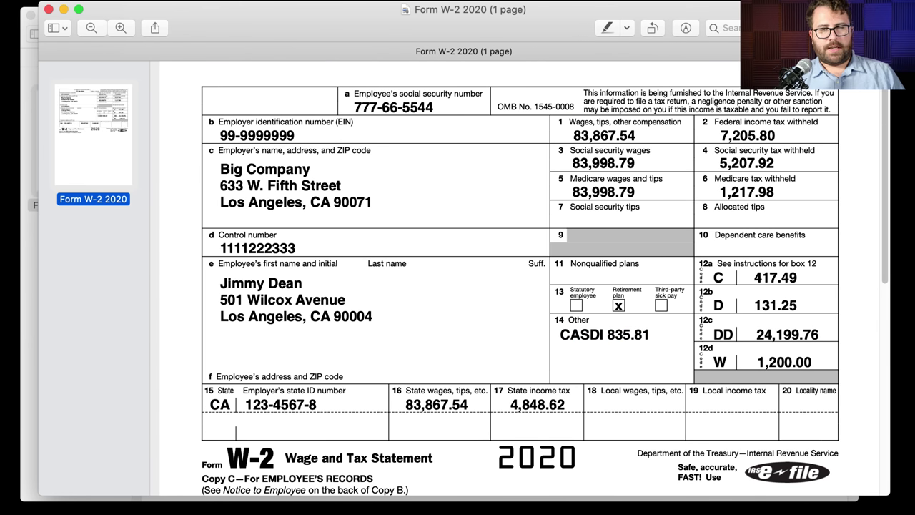
key("super+Tab")
left_click(523, 265)
scroll(541, 315, "down", 2)
left_click(535, 344)
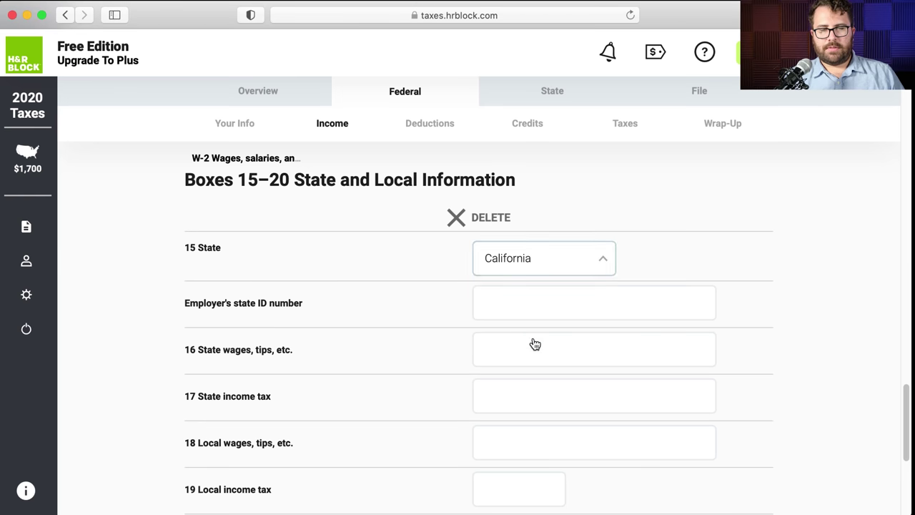
left_click(517, 308)
key("super+Tab")
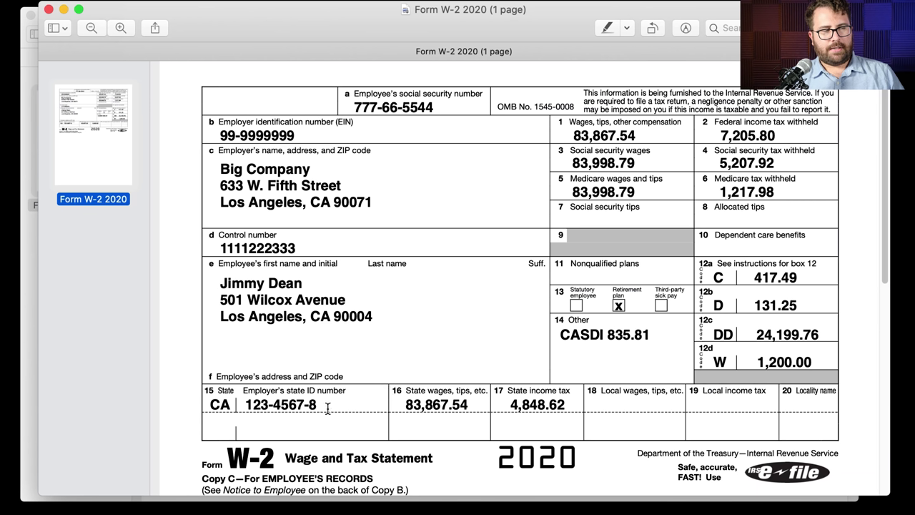
left_click_drag(327, 408, 236, 405)
key("super+Tab")
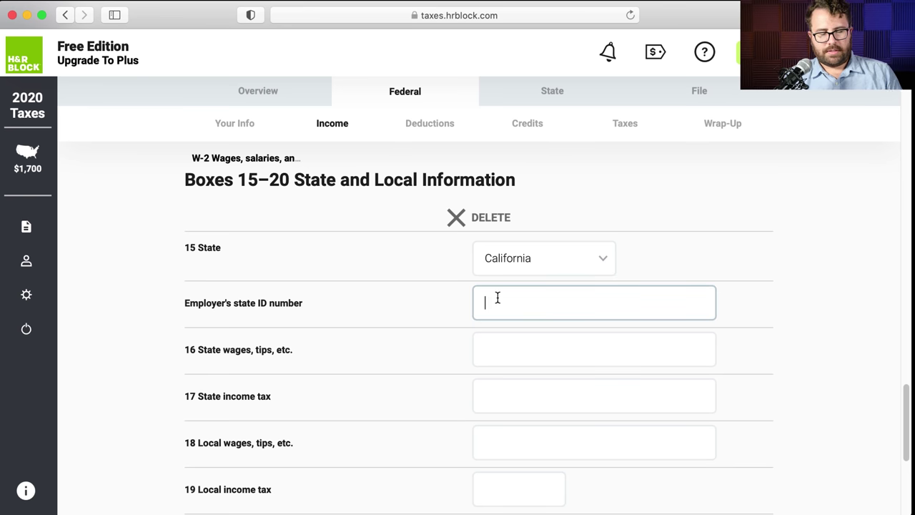
type("12345678")
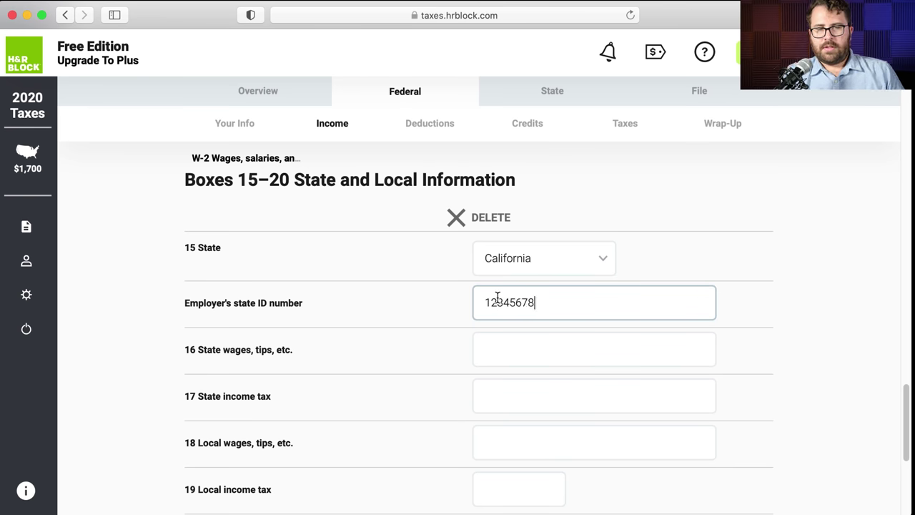
- Enter box 16 state wages of 83867
scroll(344, 271, "down", 3)
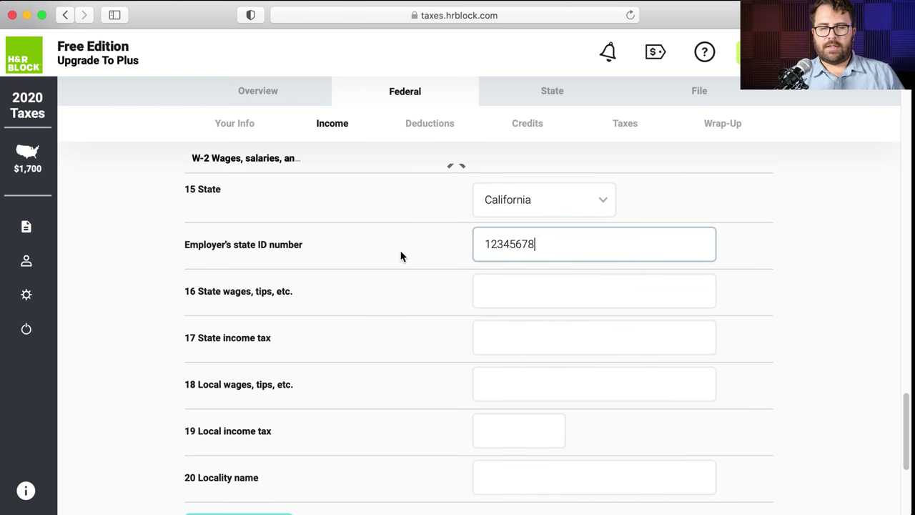
scroll(433, 256, "down", 3)
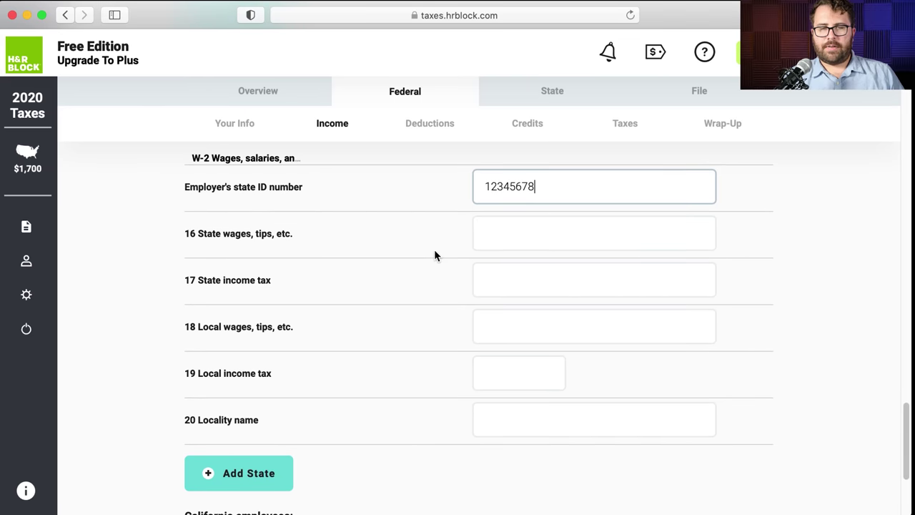
key("Tab")
key("super+Tab")
left_click_drag(402, 404, 479, 405)
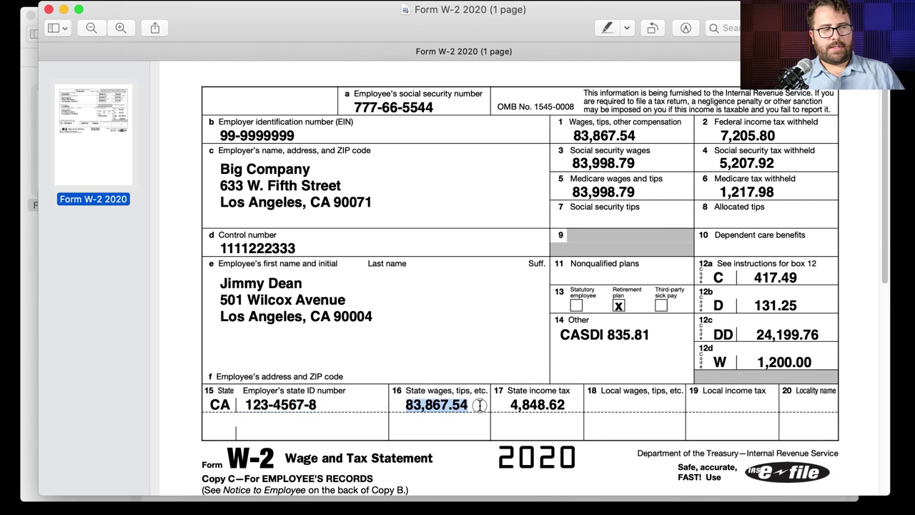
key("super+Tab")
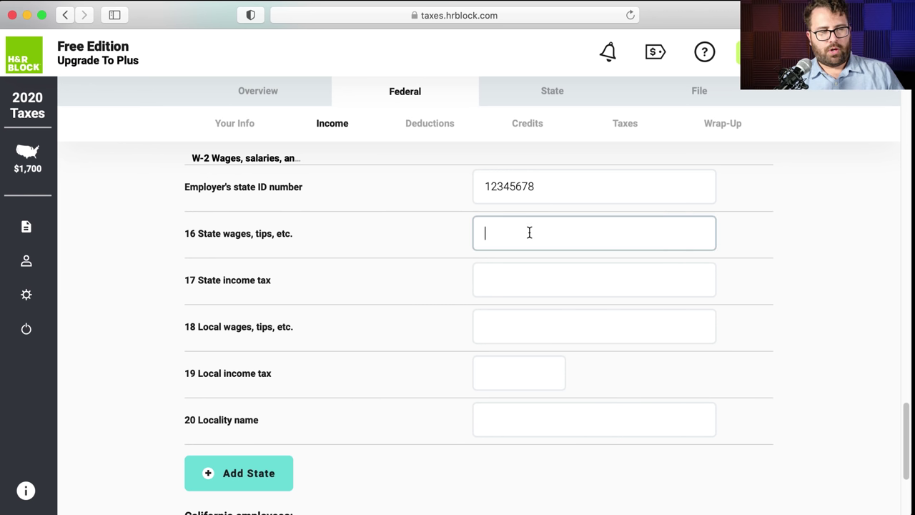
type("83867.54")
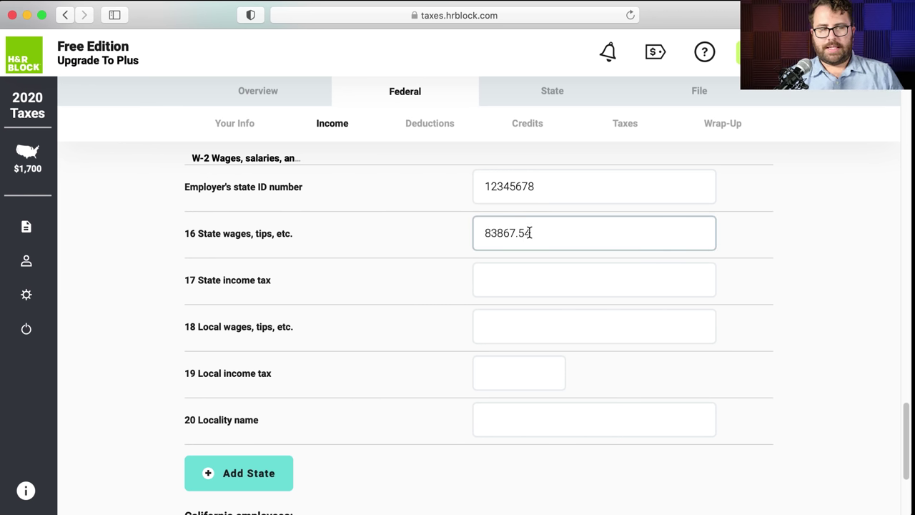
- Enter box 17 state income tax of 4848.62
key("super+Tab")
left_click_drag(505, 405, 568, 405)
key("super+Tab")
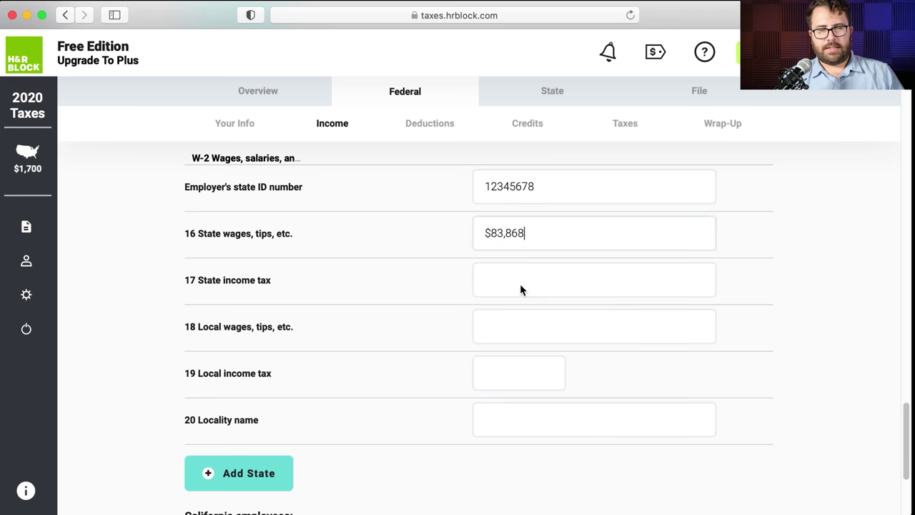
left_click(518, 281)
type("4848.62")
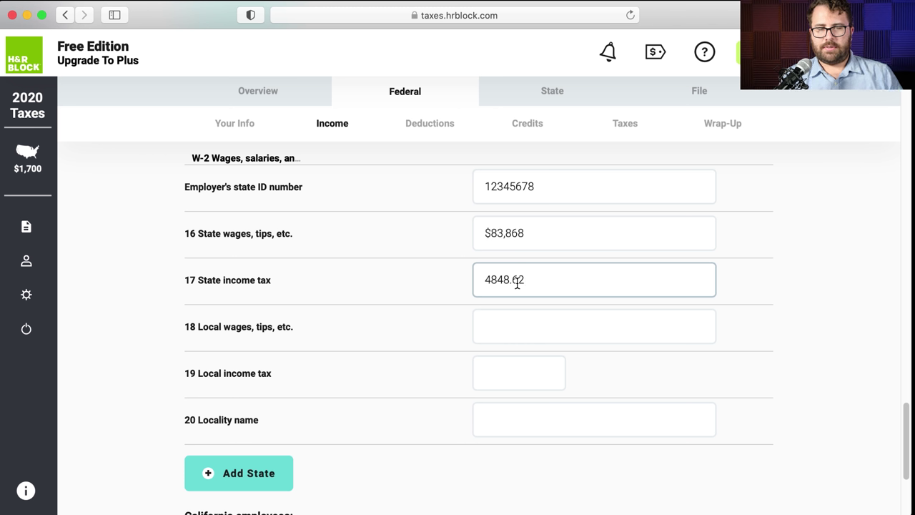
key("super+Tab")
left_click(647, 406)
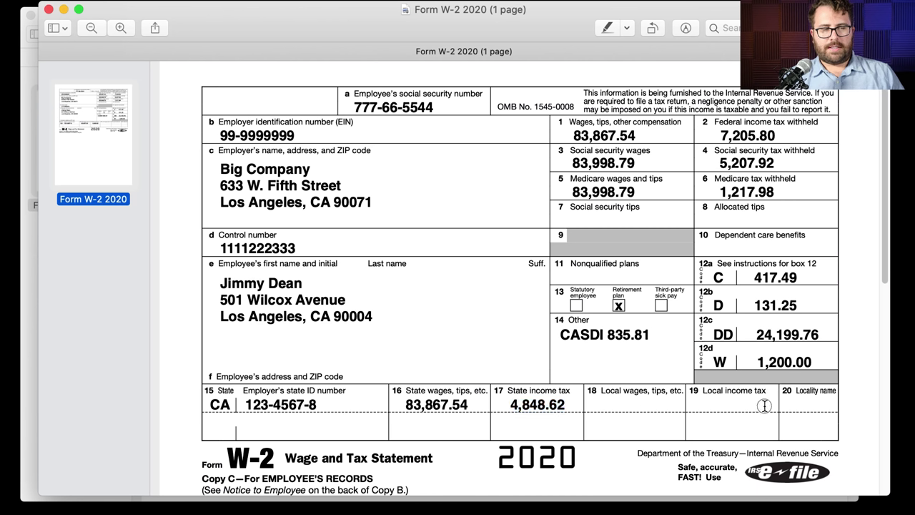
key("super+Tab")
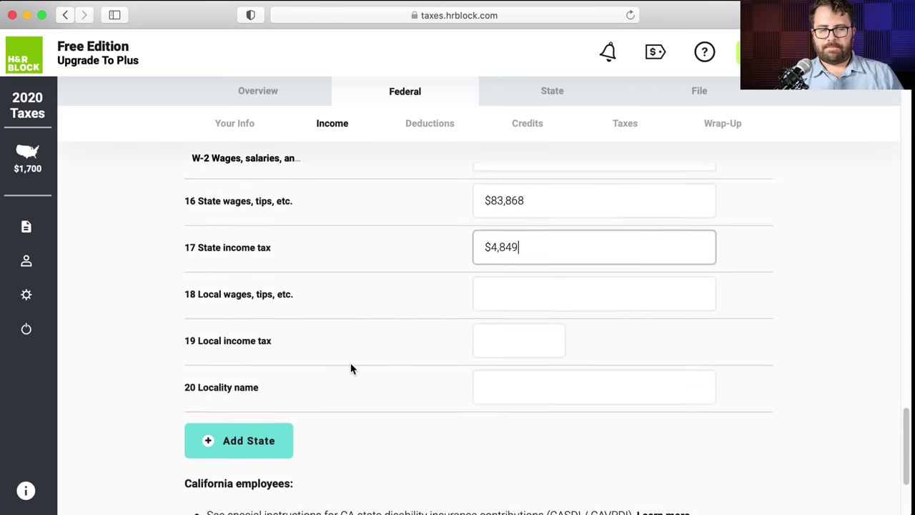
- Compare the state values with the W-2 and remove the extra empty state block
scroll(350, 364, "down", 2)
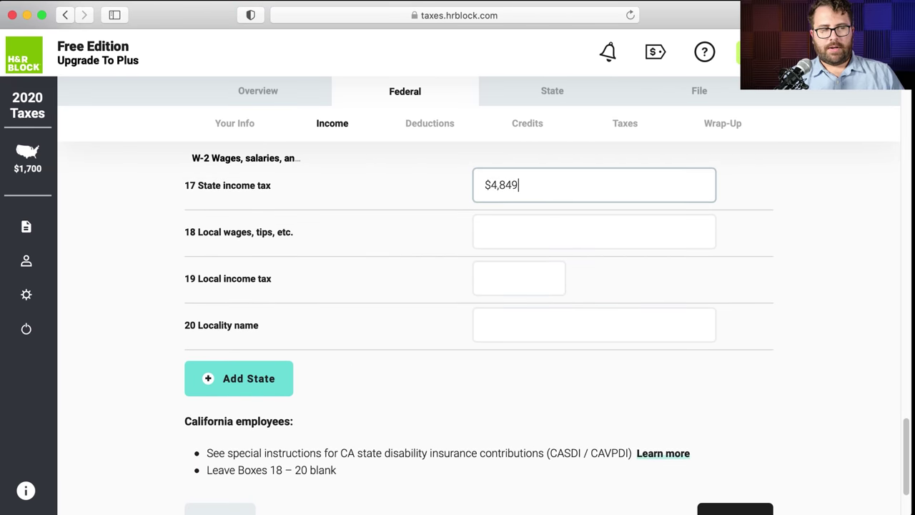
key("super+Tab")
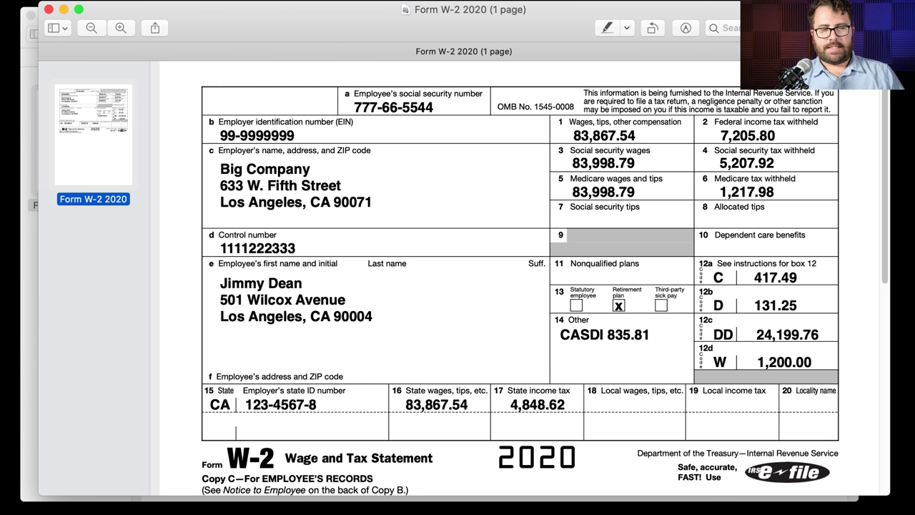
key("super+Tab")
scroll(460, 346, "down", 3)
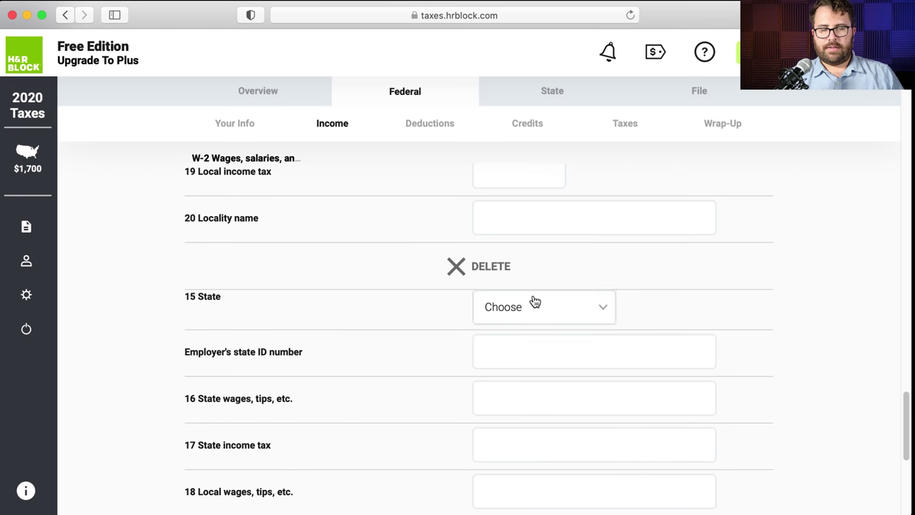
scroll(535, 302, "down", 5)
key("super+Tab")
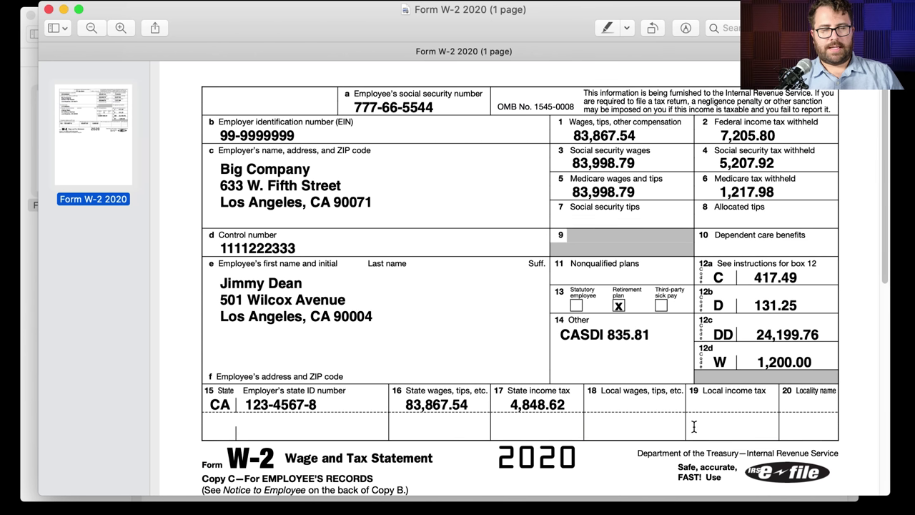
key("super+Tab")
scroll(467, 326, "down", 2)
left_click(493, 322)
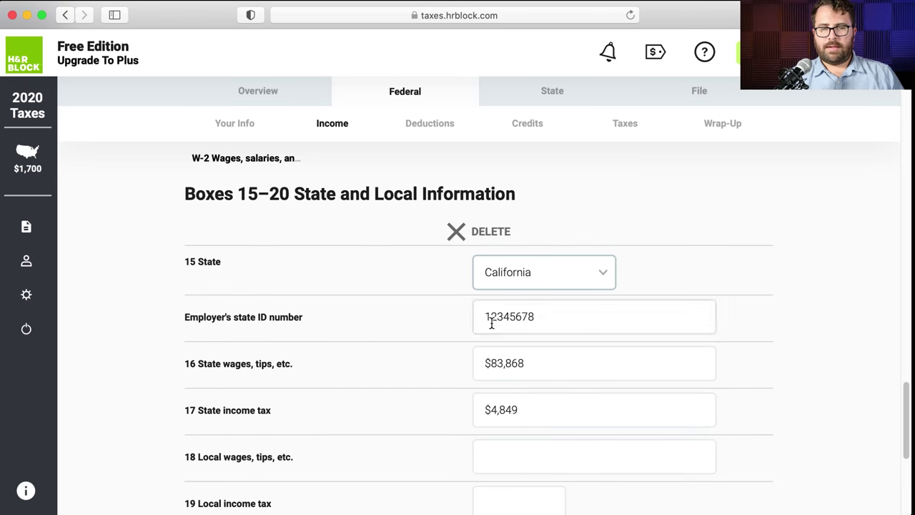
scroll(491, 323, "down", 4)
scroll(491, 323, "down", 4)
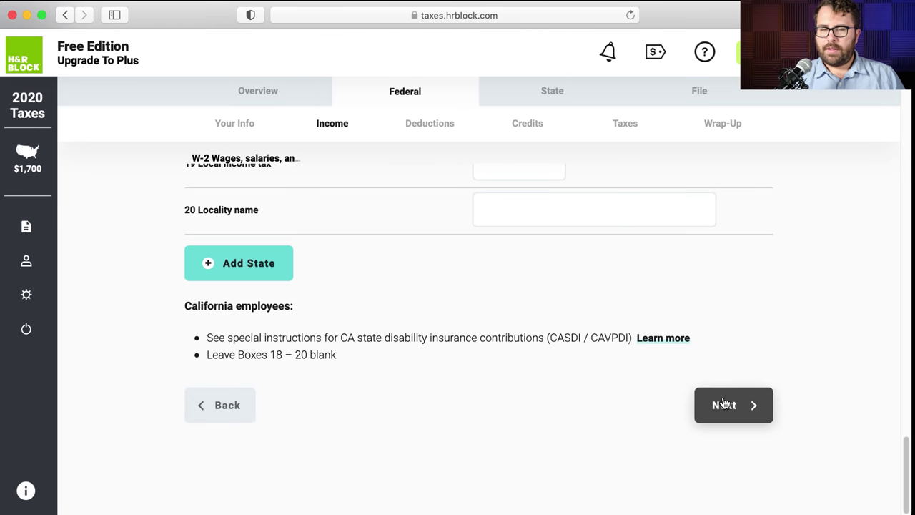
- Move past the state page and check the employer's EIN against the W-2
left_click(719, 405)
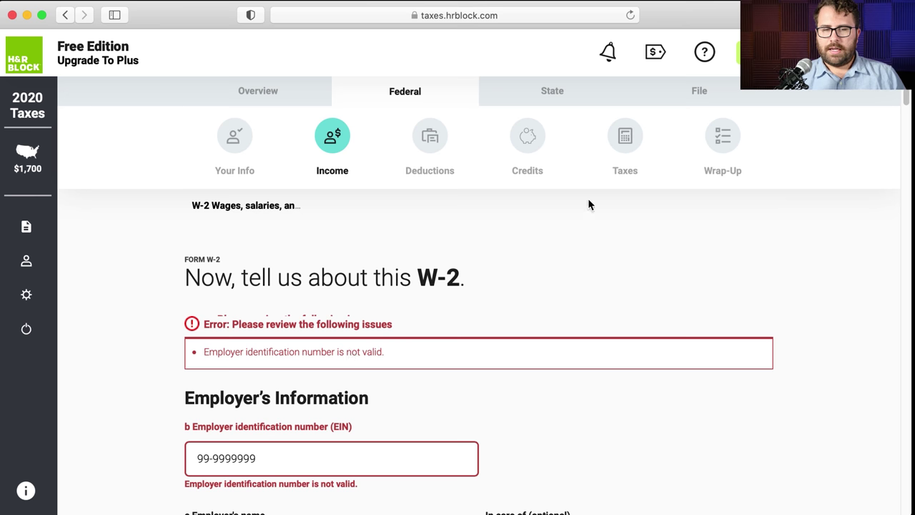
scroll(588, 205, "down", 2)
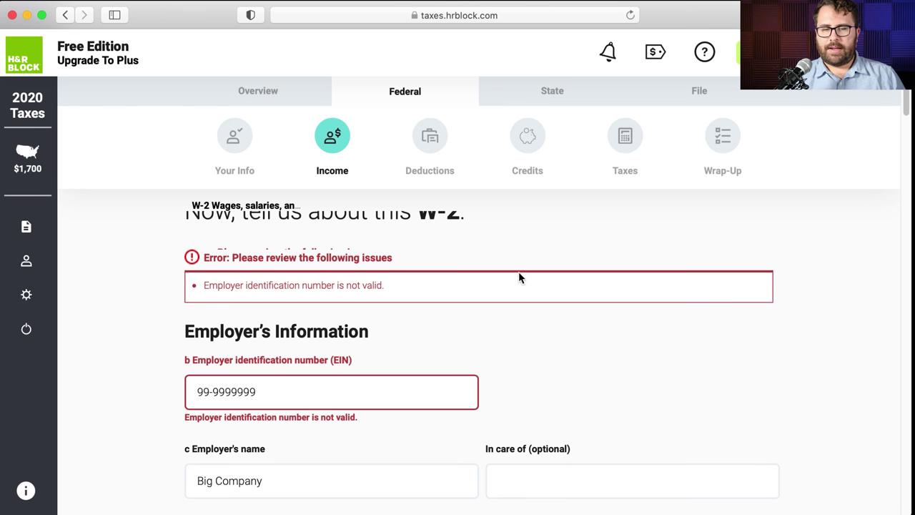
scroll(390, 293, "up", 1)
scroll(386, 292, "up", 1)
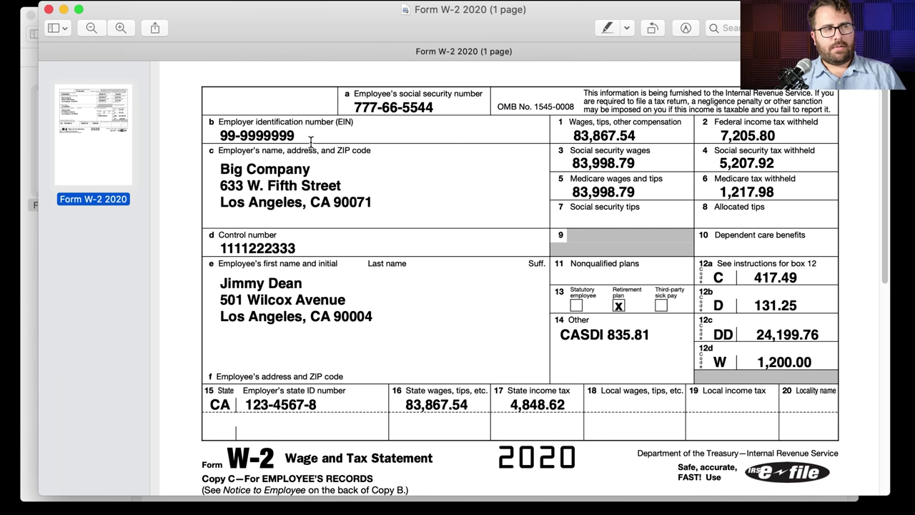
left_click_drag(311, 140, 216, 133)
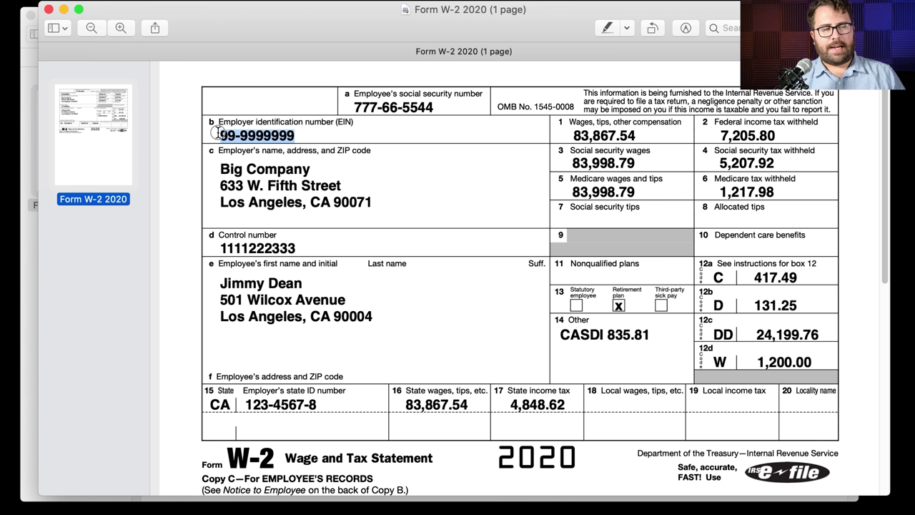
left_click_drag(458, 104, 353, 105)
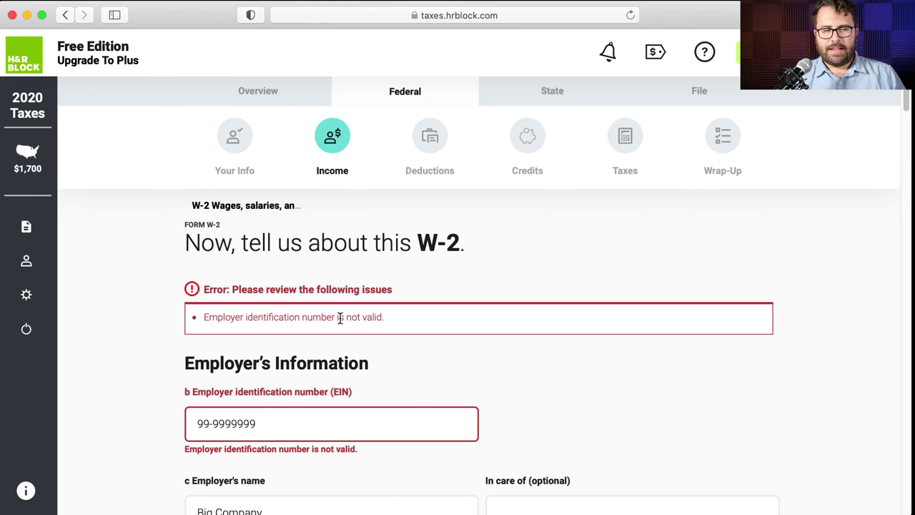
scroll(272, 293, "down", 15)
scroll(272, 293, "up", 15)
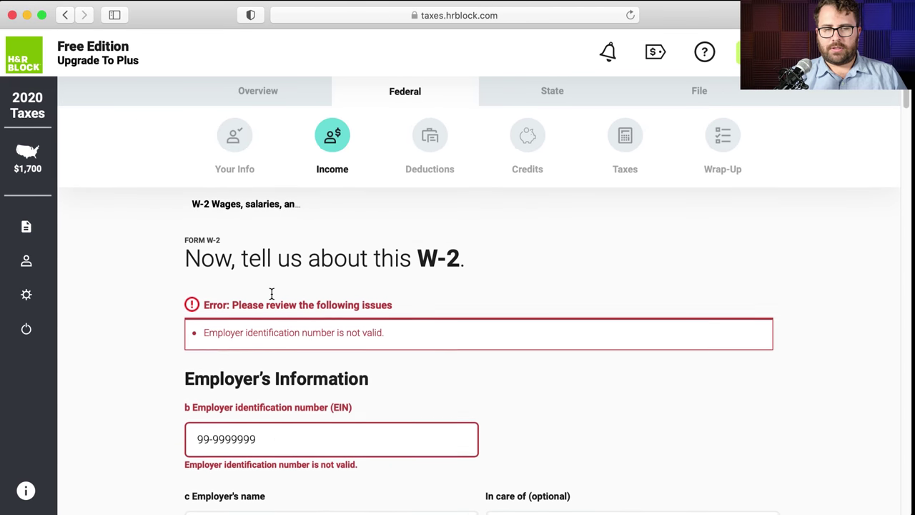
- Replace the invalid employer identification number with the corrected EIN and submit the W-2
left_click_drag(258, 431, 198, 428)
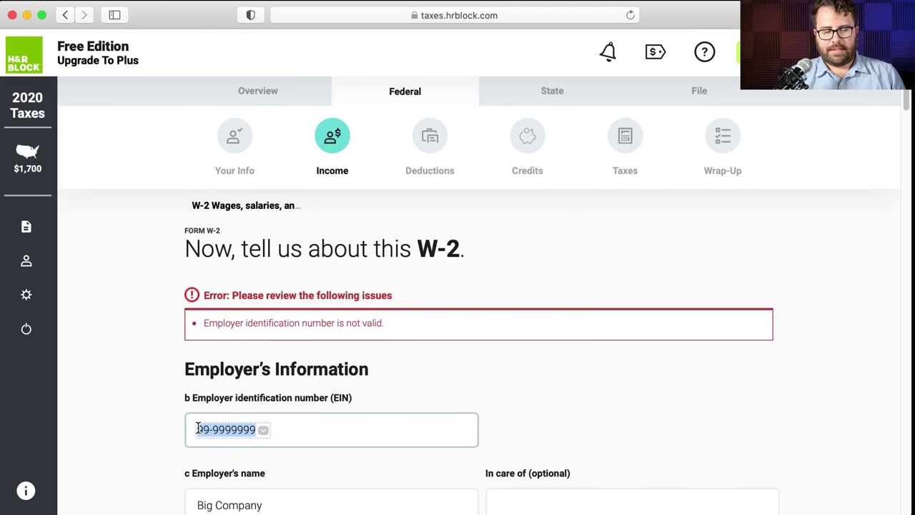
key("BackSpace")
type("12-3456789")
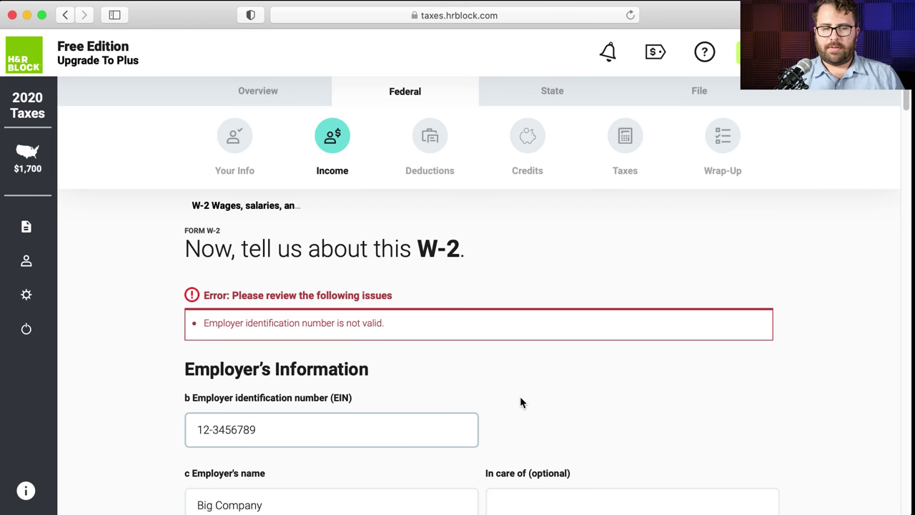
scroll(525, 396, "down", 20)
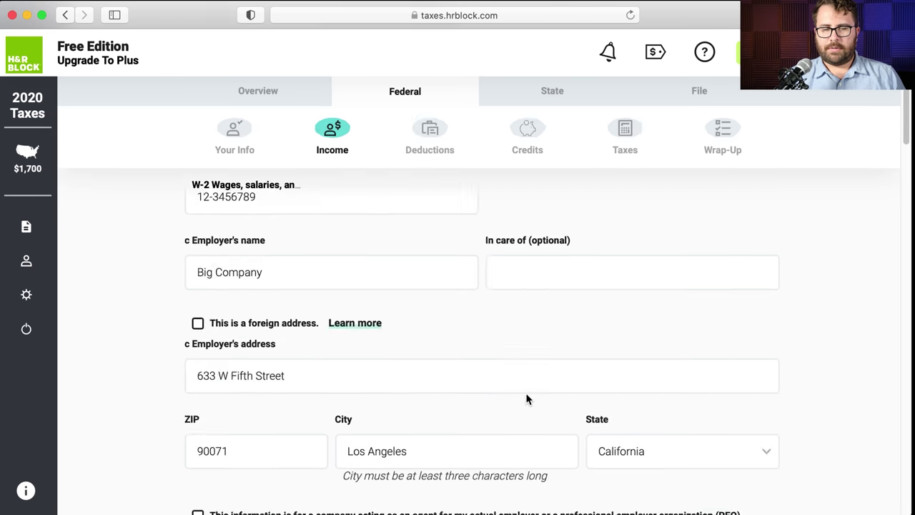
scroll(465, 398, "down", 8)
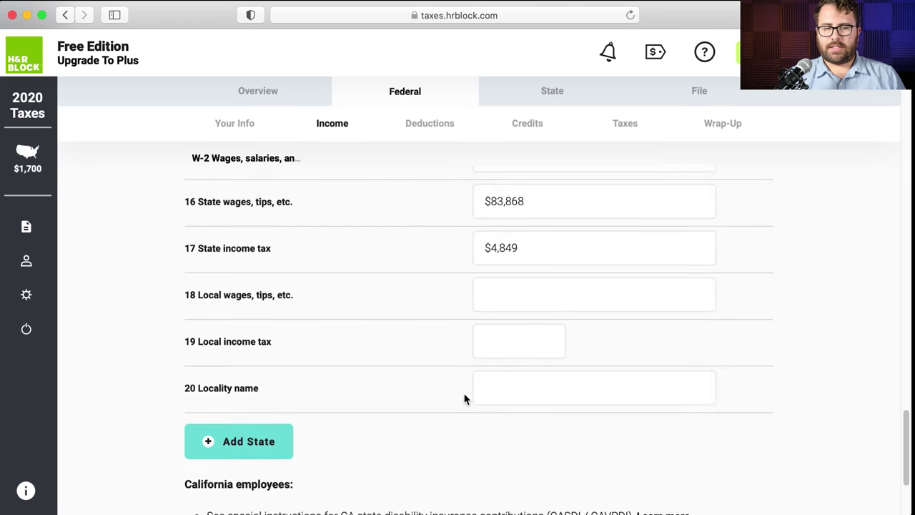
left_click(719, 396)
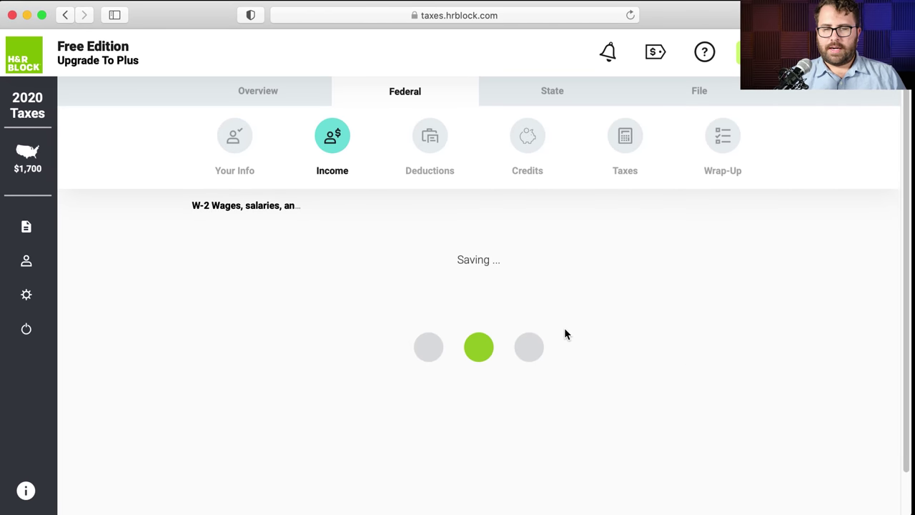
left_click_drag(273, 449, 191, 453)
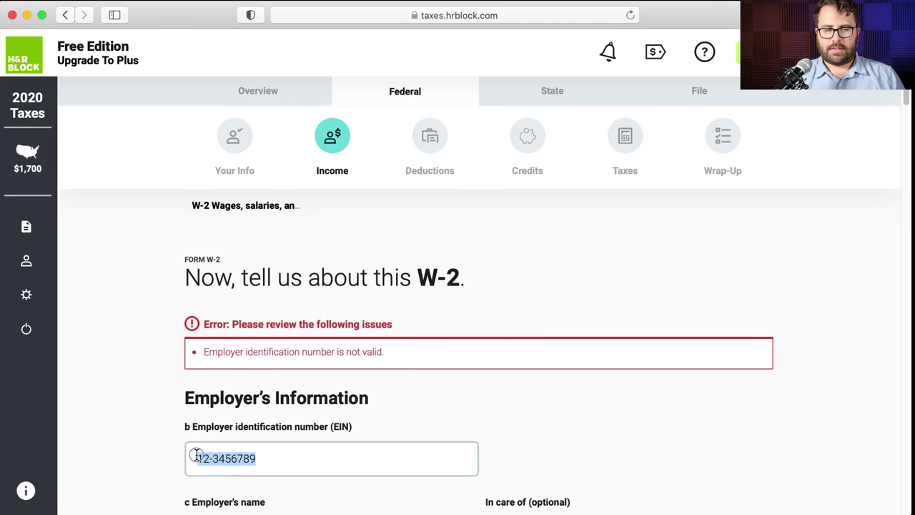
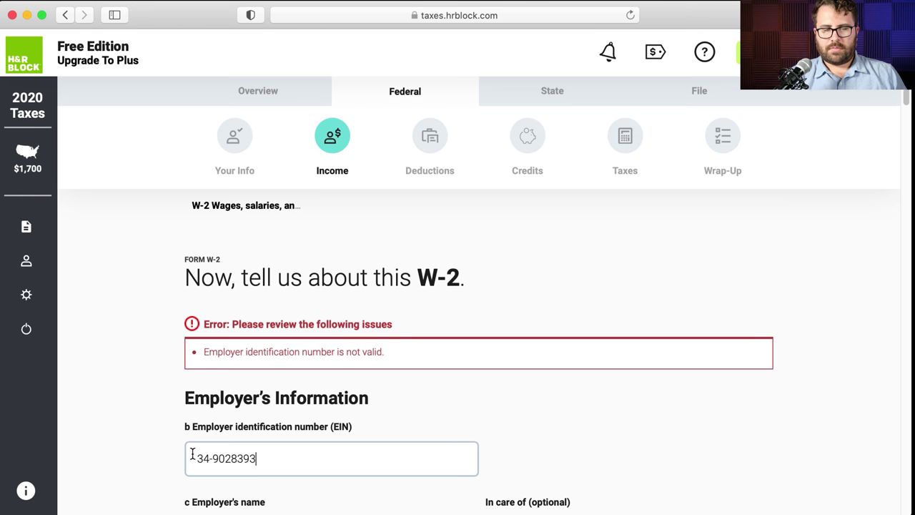
key("Return")
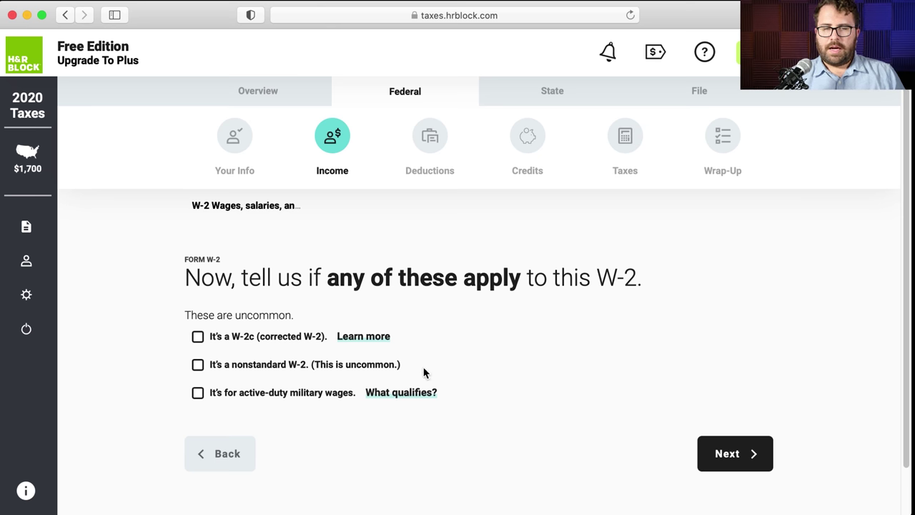
- Confirm no uncommon W-2 situations apply and get past the $2,208 refund reveal
scroll(427, 366, "down", 2)
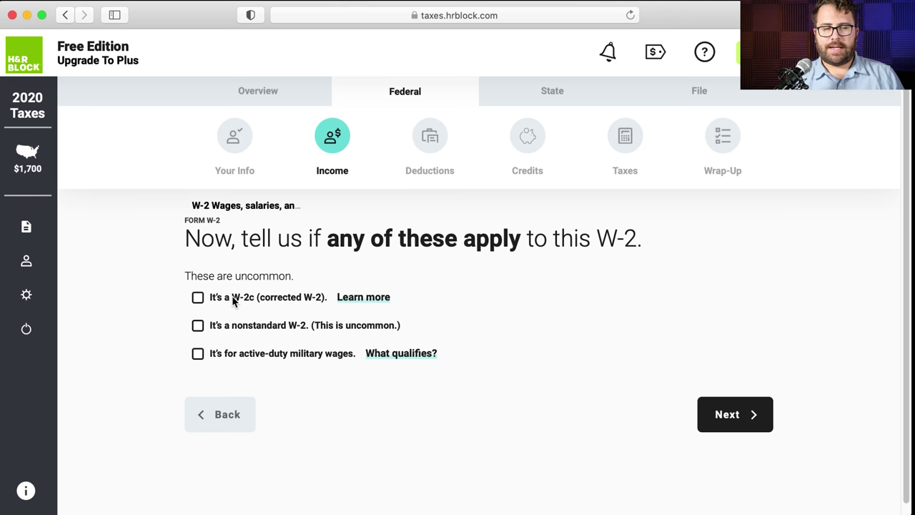
left_click(735, 399)
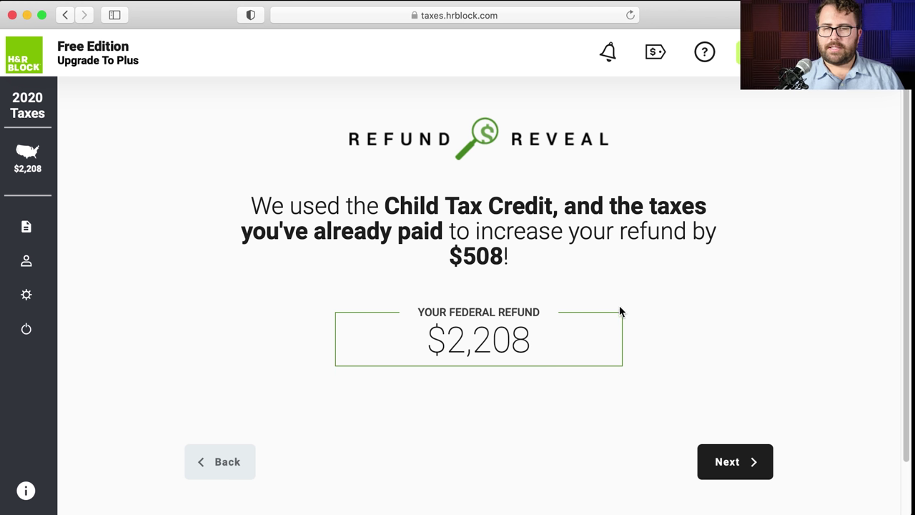
left_click_drag(547, 334, 393, 329)
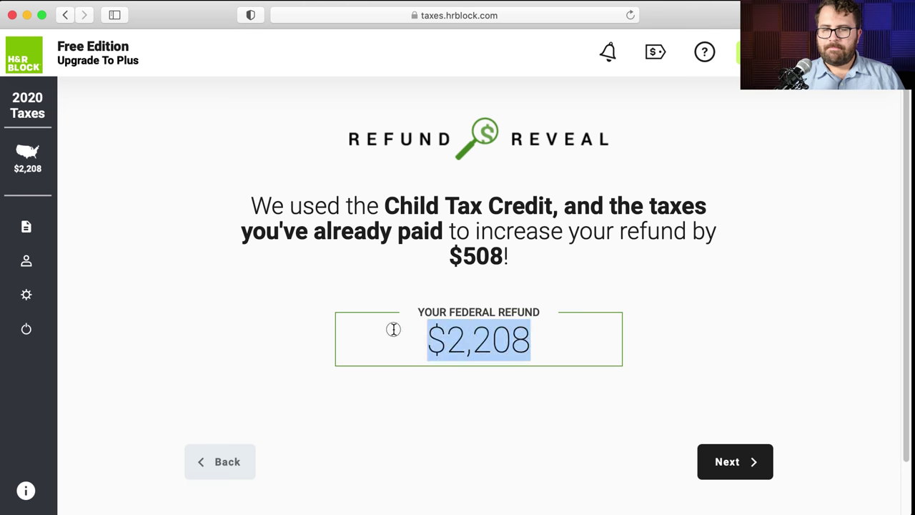
left_click(741, 347)
left_click(748, 476)
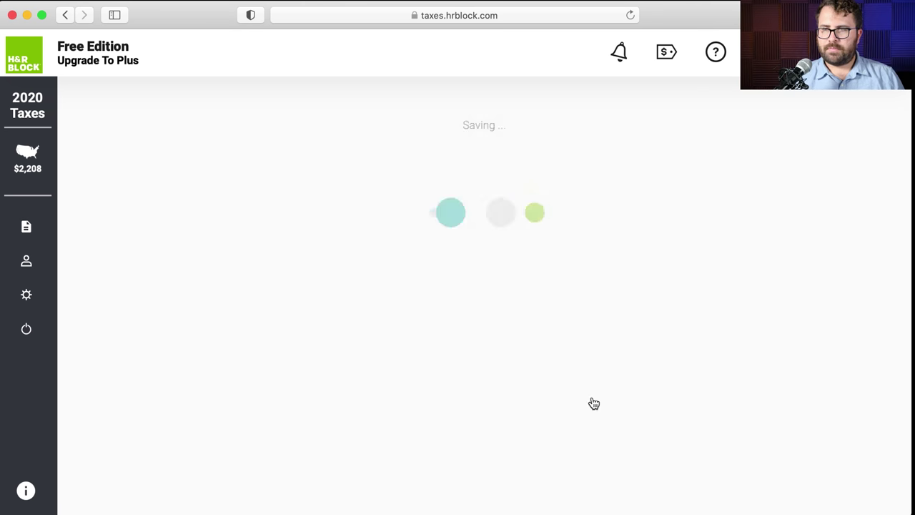
- Review the Big Company $83,868 W-2 summary and proceed to Income Wrap-Up
scroll(585, 379, "down", 3)
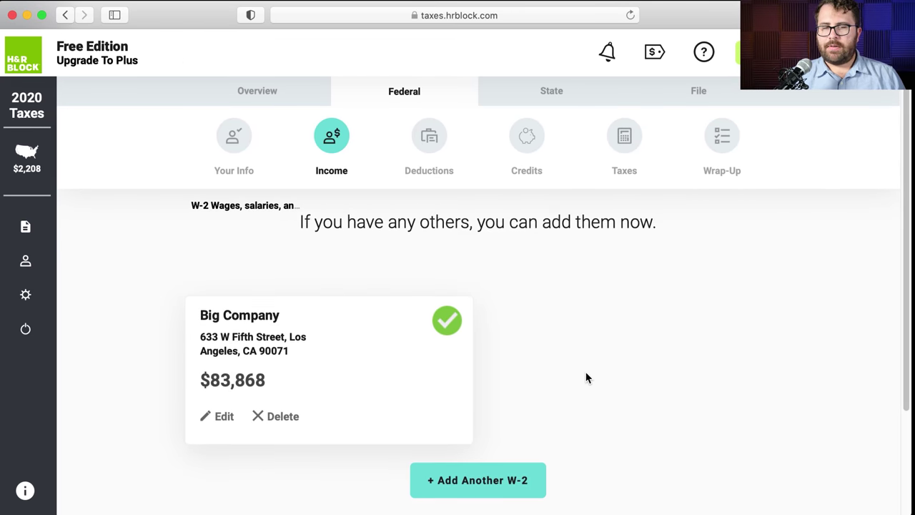
scroll(587, 379, "up", 2)
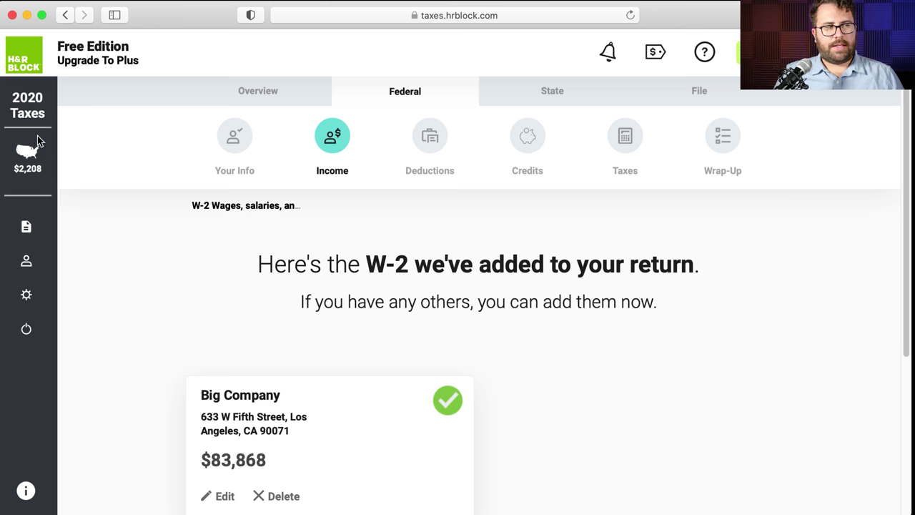
scroll(285, 235, "down", 1)
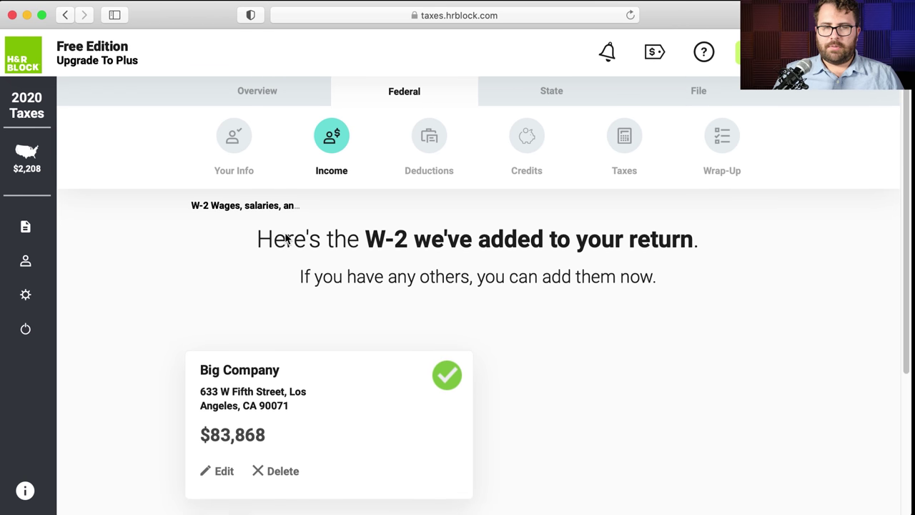
scroll(515, 279, "down", 5)
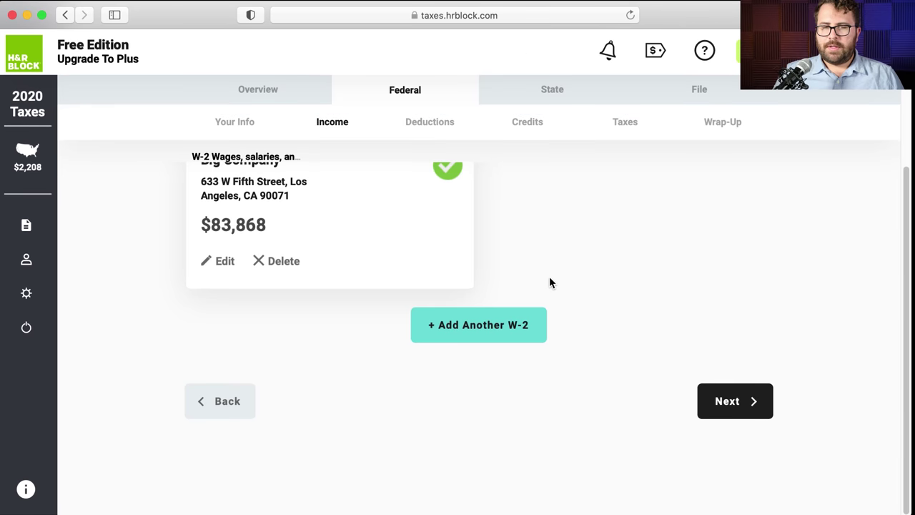
scroll(549, 278, "up", 1)
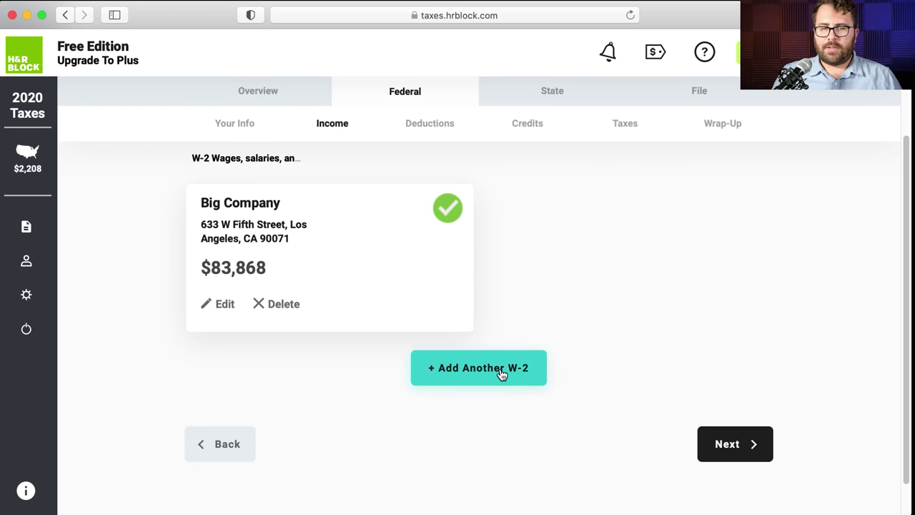
left_click(724, 440)
- Review the moved-address note and confirm the current address is correct
scroll(492, 286, "down", 2)
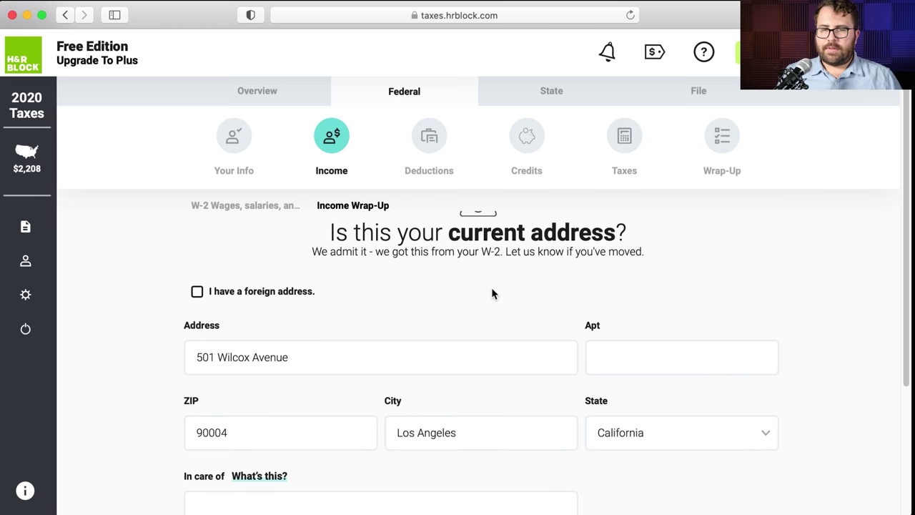
left_click_drag(458, 253, 723, 253)
left_click(527, 259)
scroll(527, 259, "down", 4)
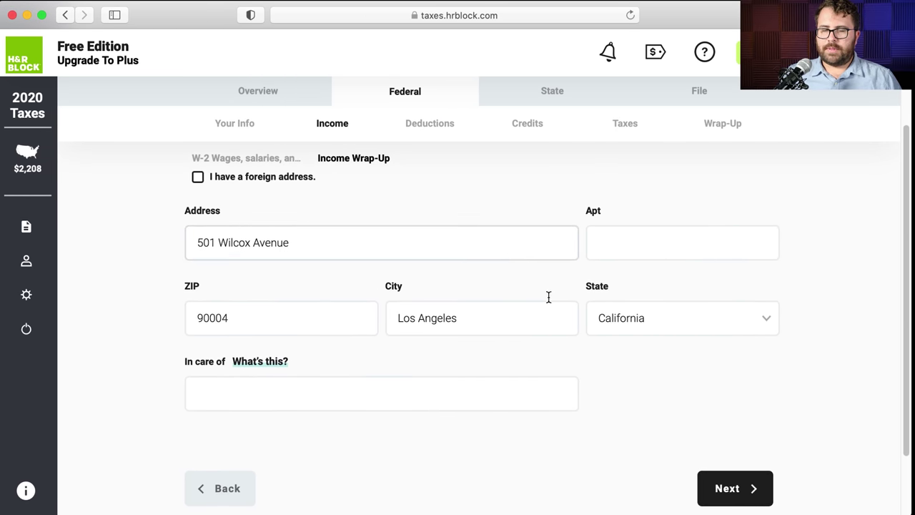
scroll(590, 336, "up", 3)
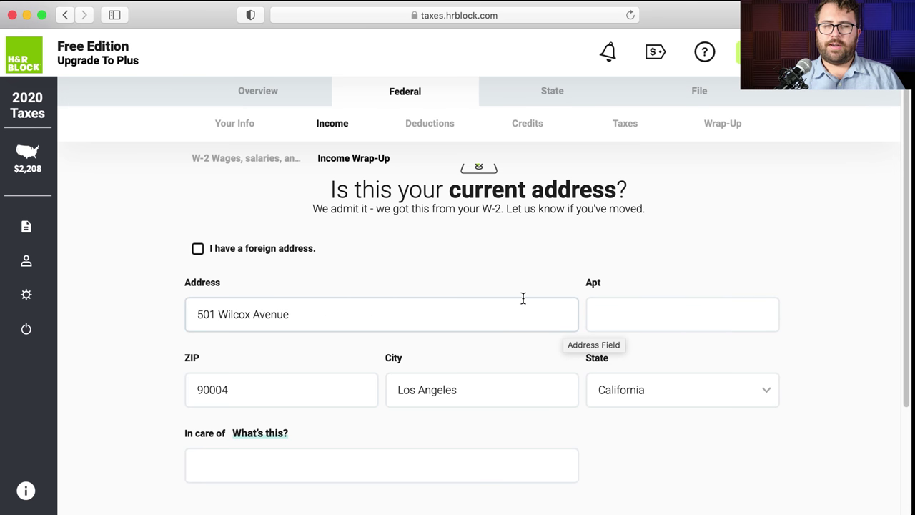
scroll(523, 298, "down", 4)
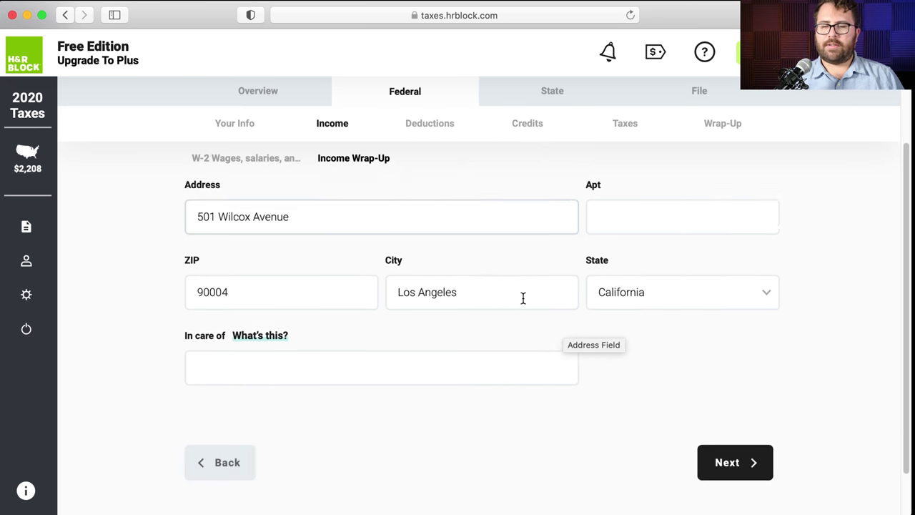
left_click(721, 405)
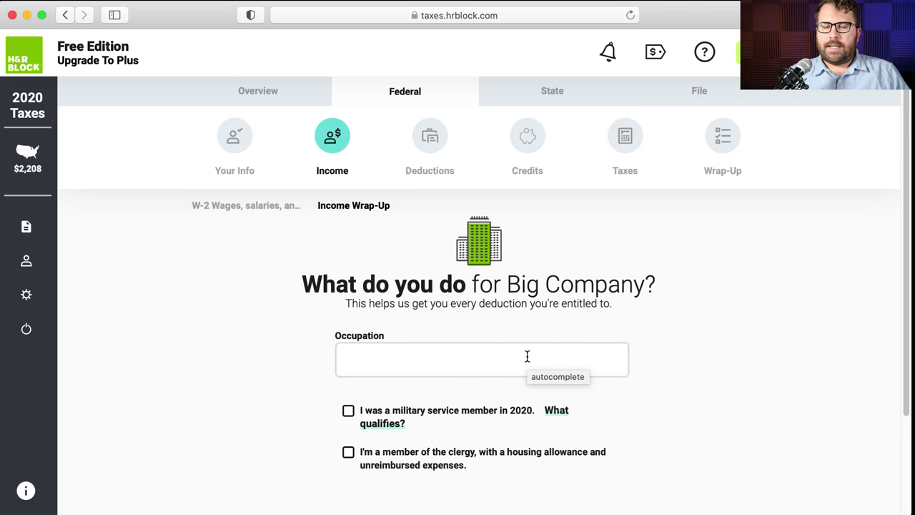
- Enter Sausage Maker as the occupation at Big Company
left_click(527, 356)
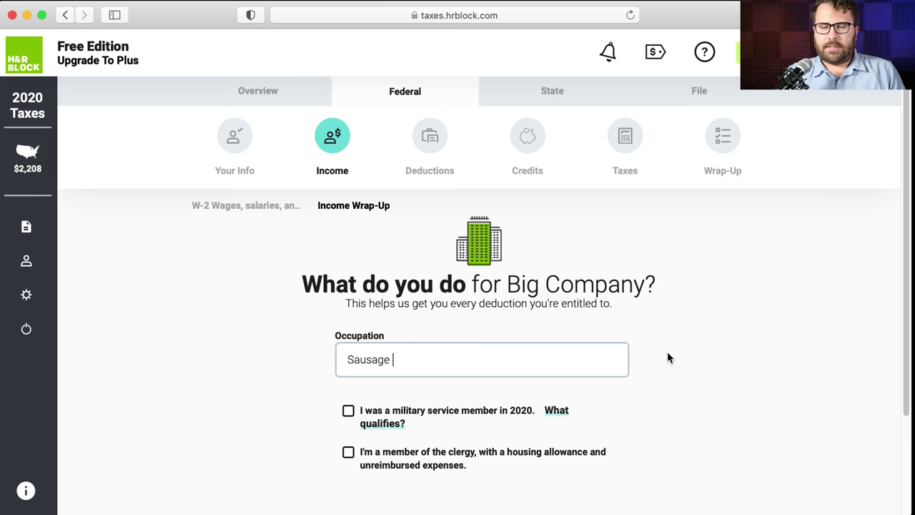
type("Maker")
scroll(667, 351, "down", 4)
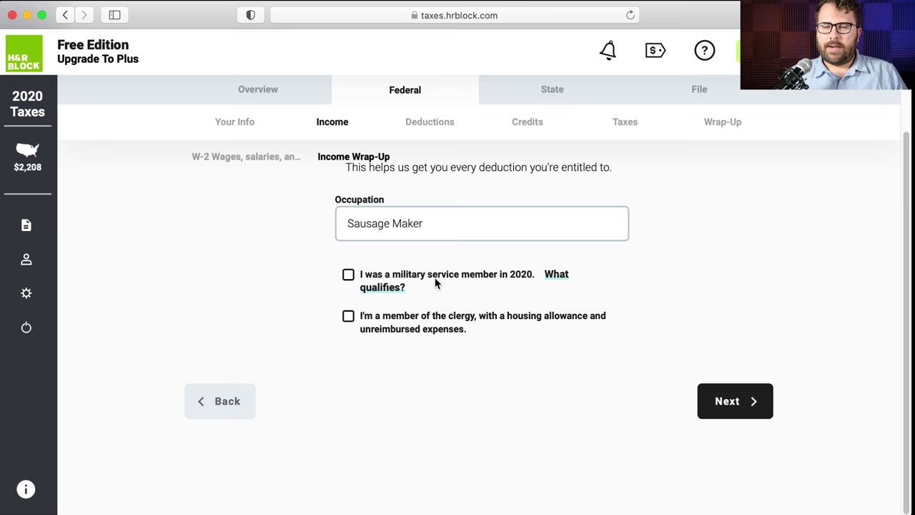
left_click(455, 321)
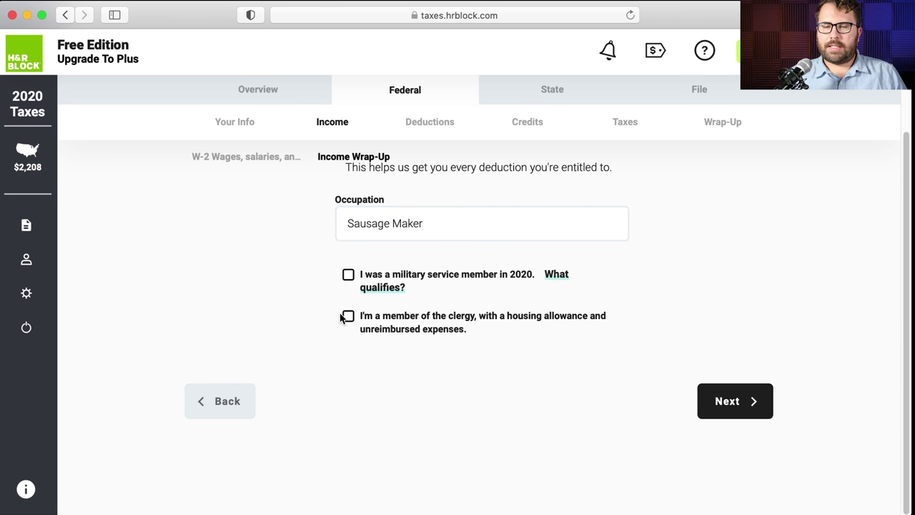
left_click(745, 402)
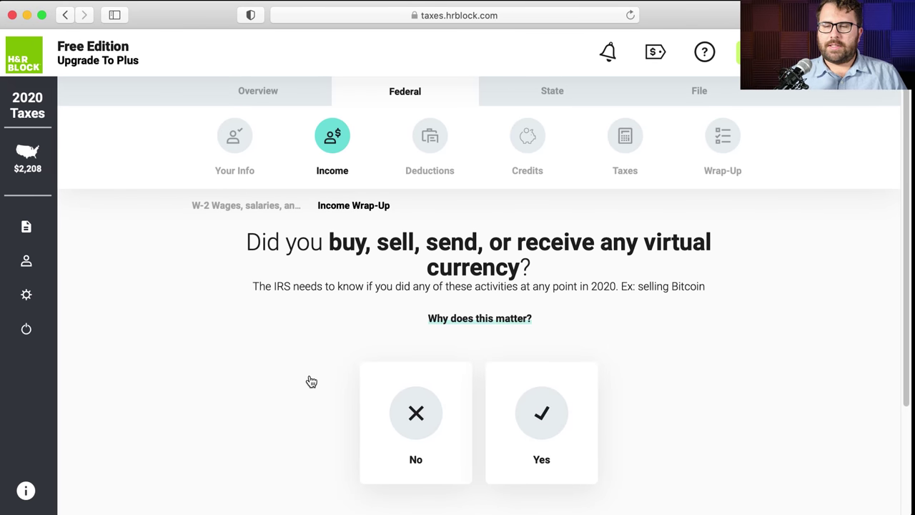
- Answer No to virtual currency activity and No to foreign accounts or assets
left_click(426, 428)
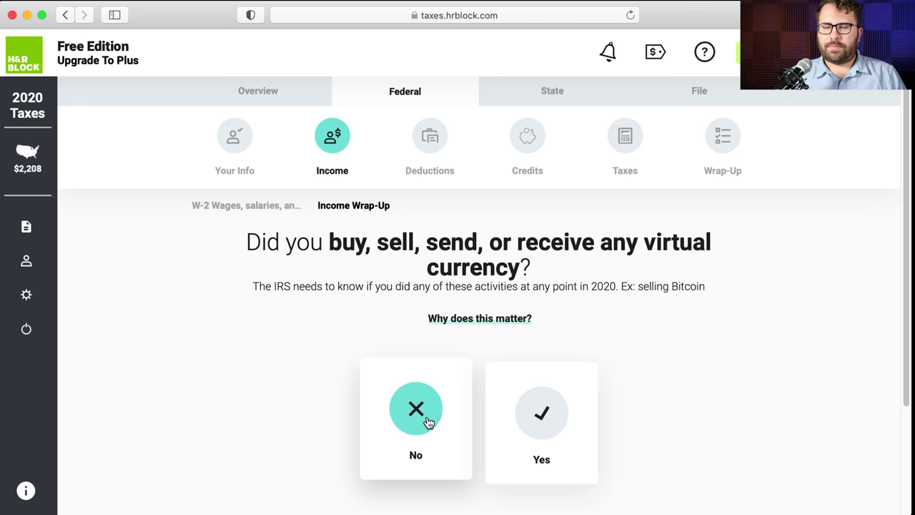
scroll(429, 422, "down", 4)
scroll(577, 408, "up", 2)
scroll(683, 454, "down", 3)
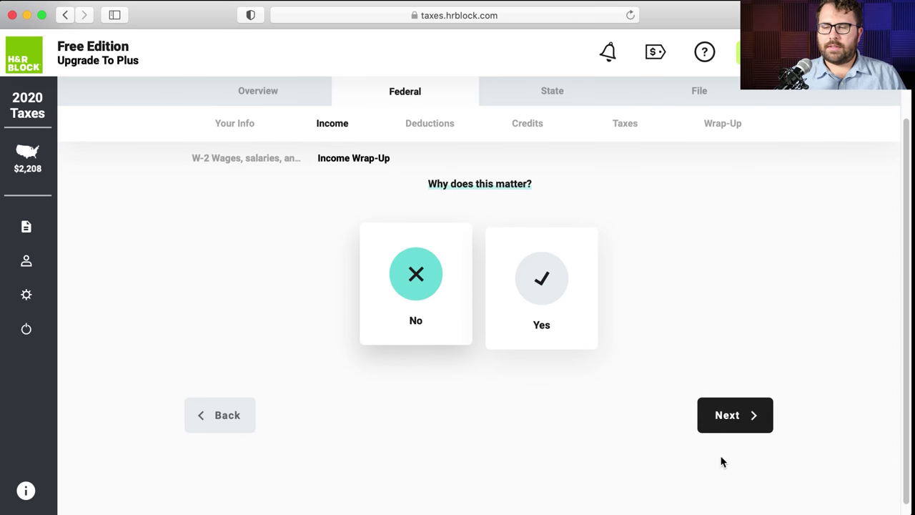
left_click(726, 418)
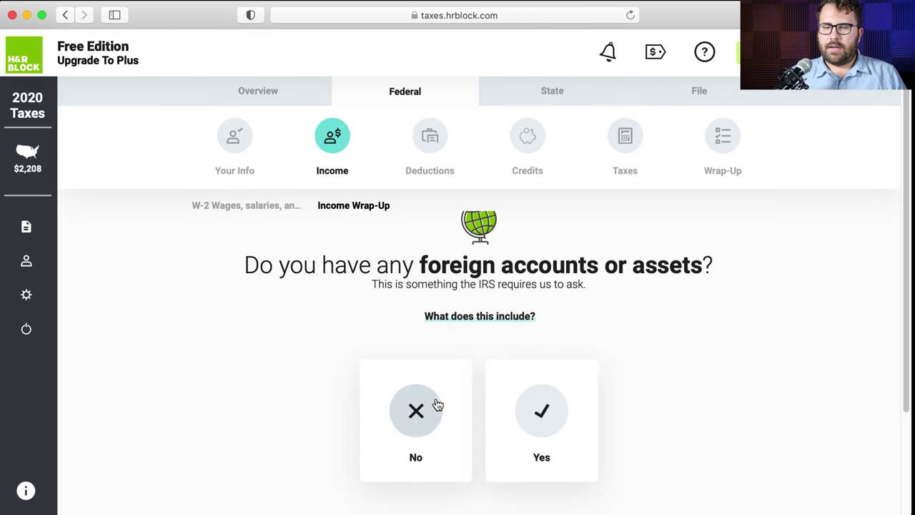
left_click(455, 402)
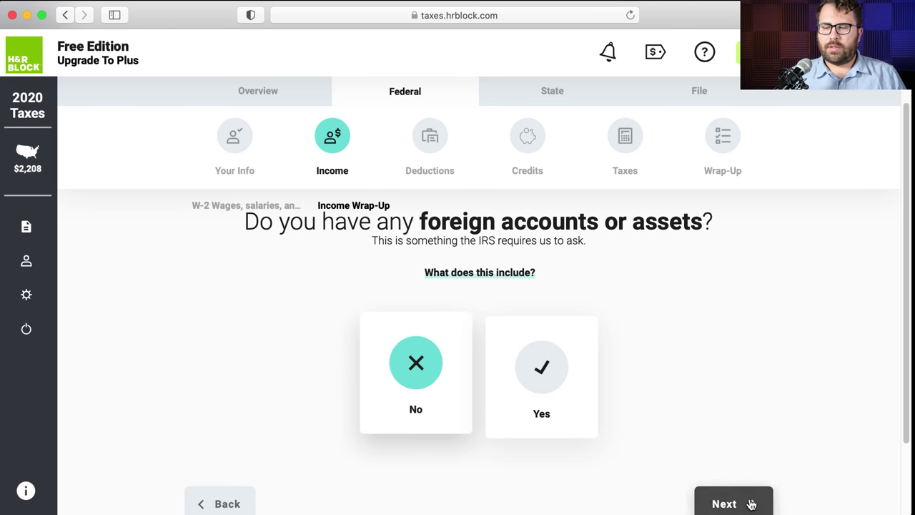
left_click(747, 501)
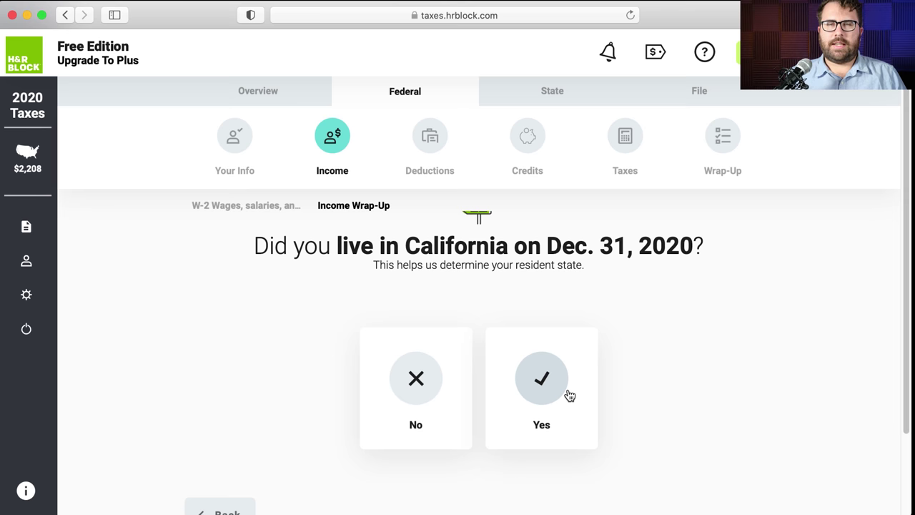
- Return to the virtual currency question and reconfirm No for both it and foreign accounts
left_click(240, 404)
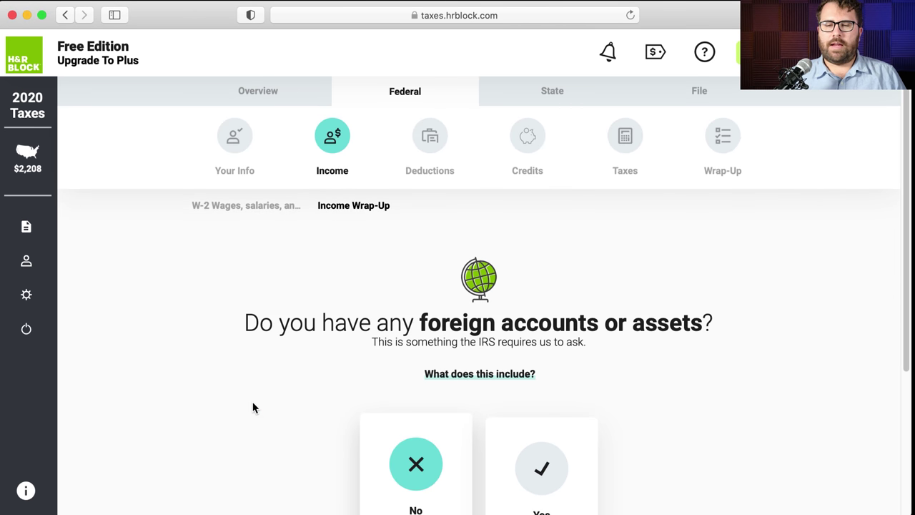
left_click(234, 404)
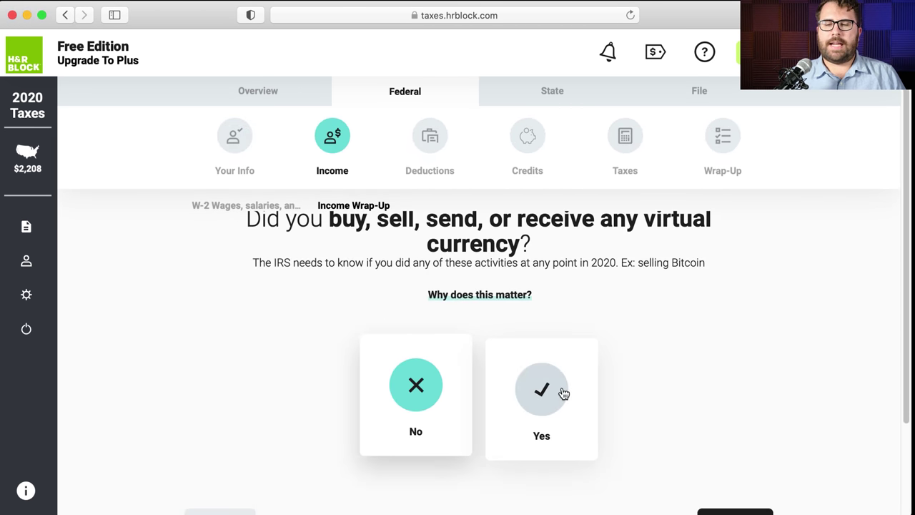
left_click(562, 393)
left_click(435, 397)
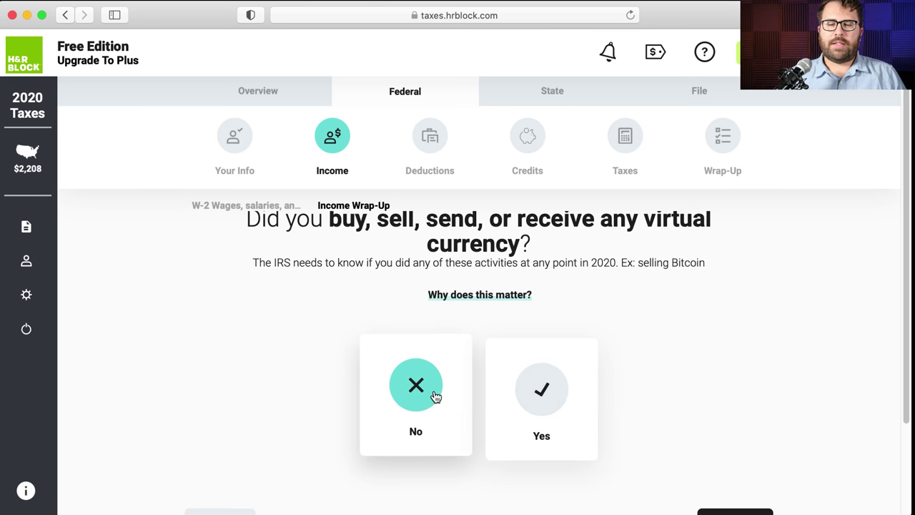
left_click(705, 406)
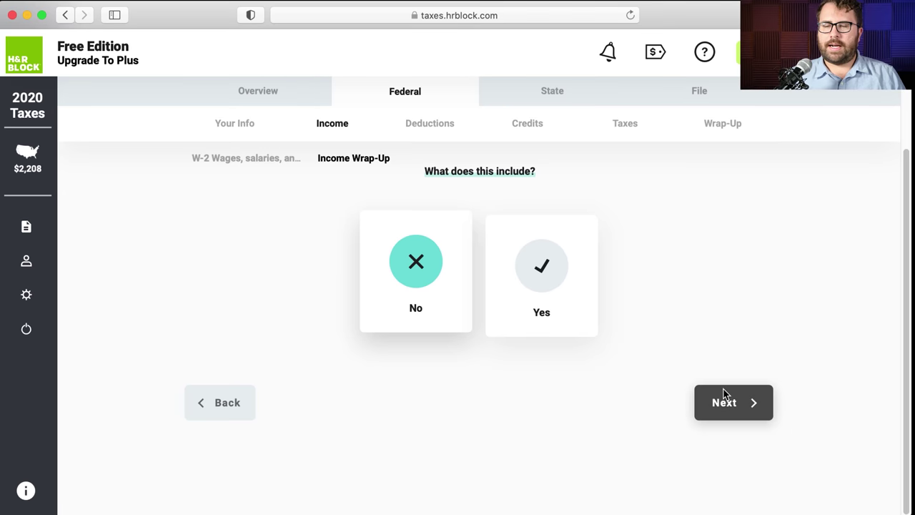
left_click(724, 392)
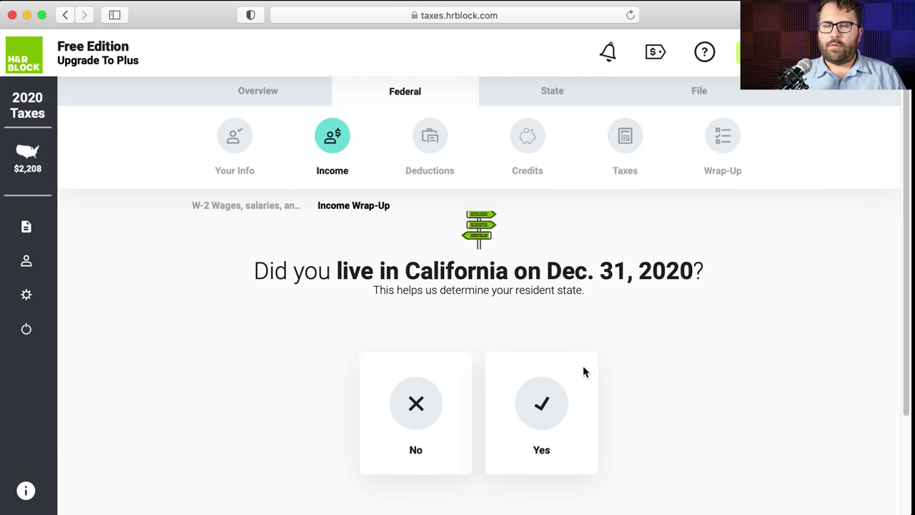
- Confirm full-year California residency through Dec. 31 with no earnings in other states
left_click(542, 403)
left_click(729, 410)
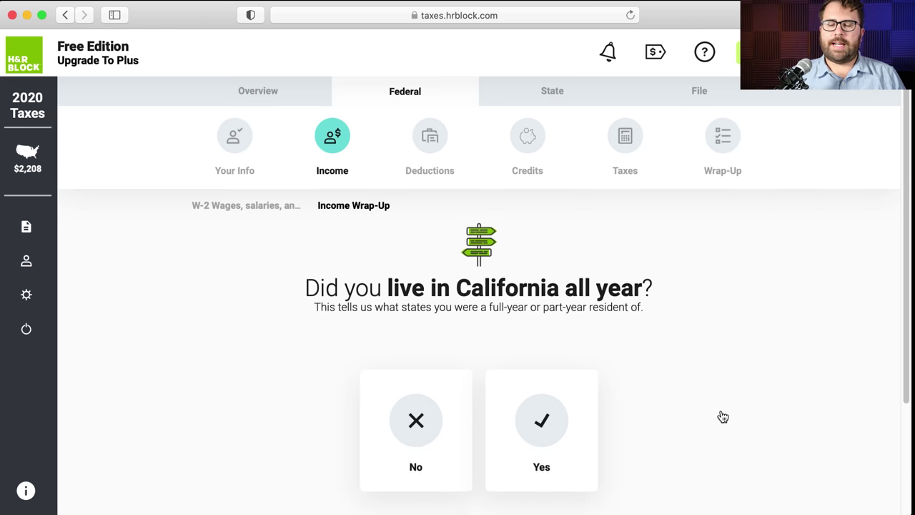
left_click(551, 420)
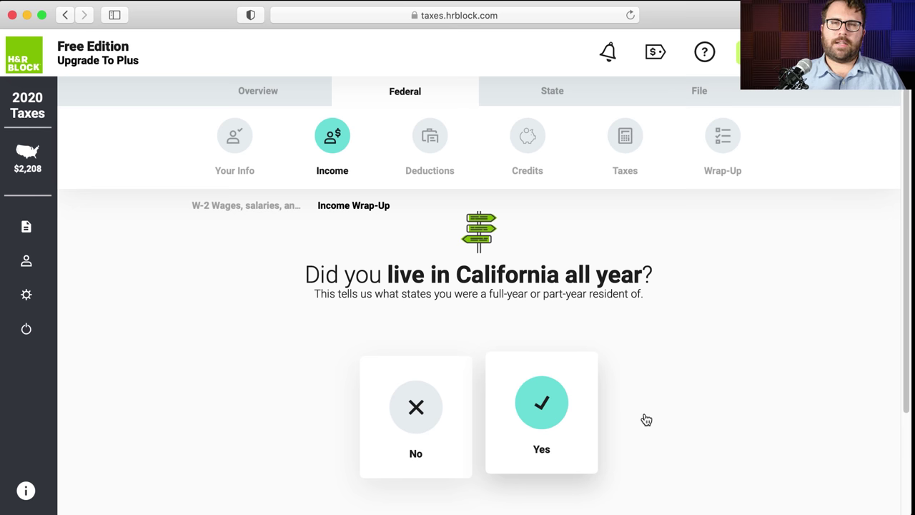
scroll(646, 419, "down", 4)
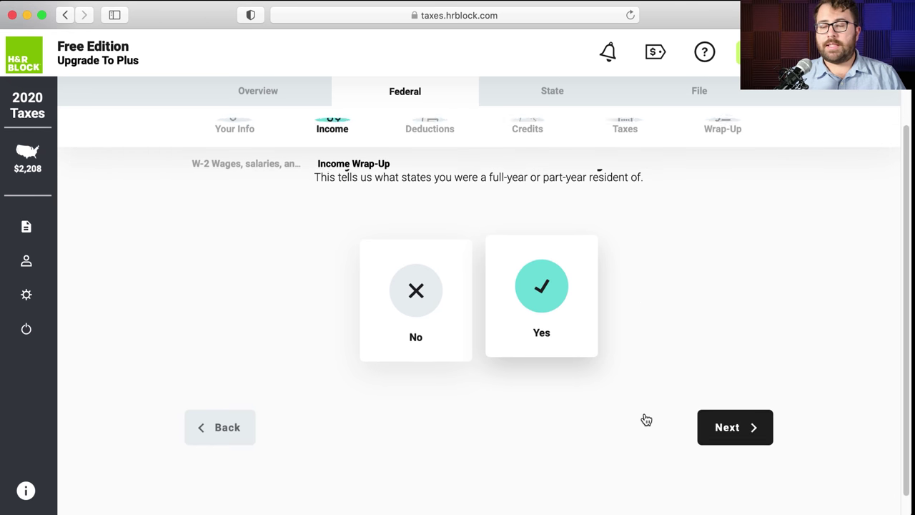
left_click(717, 421)
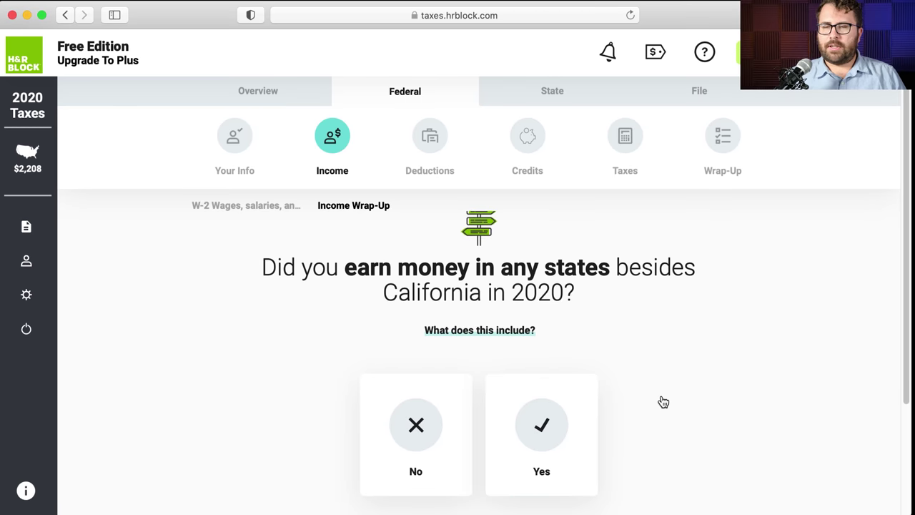
left_click(406, 420)
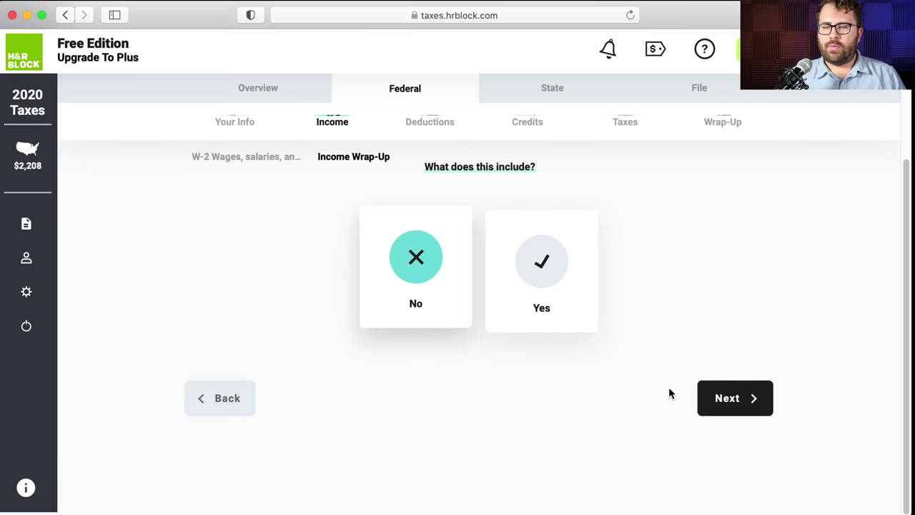
left_click(744, 400)
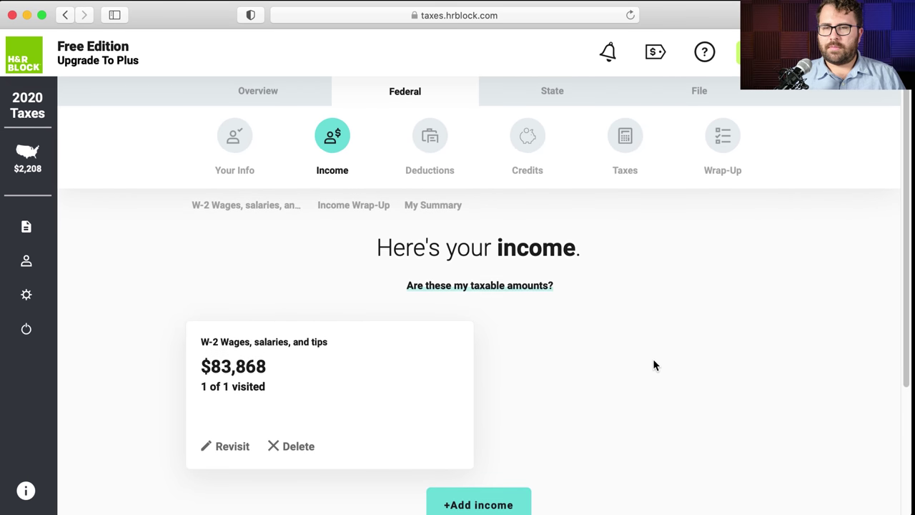
- Compare the W-2 and 1099-INT PDFs, then reach the income summary showing $83,868 wages
scroll(653, 365, "down", 3)
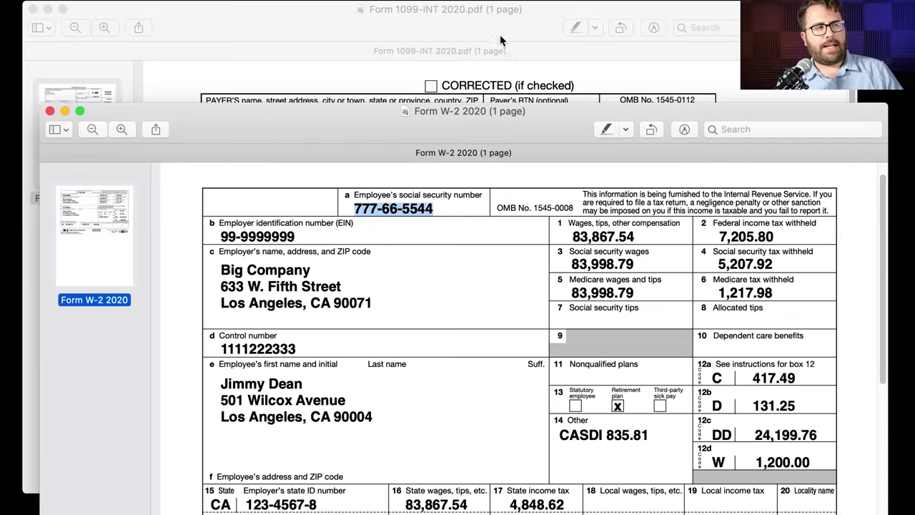
left_click(497, 34)
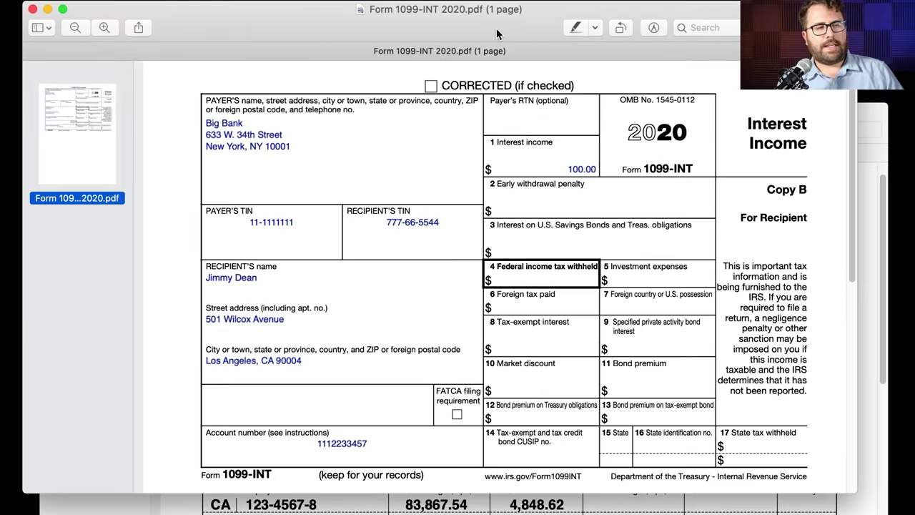
left_click(873, 171)
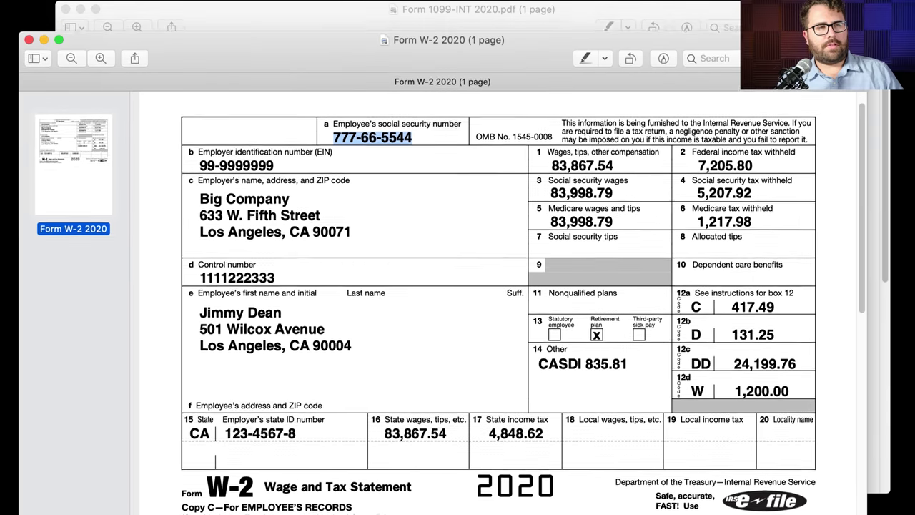
key("super+grave")
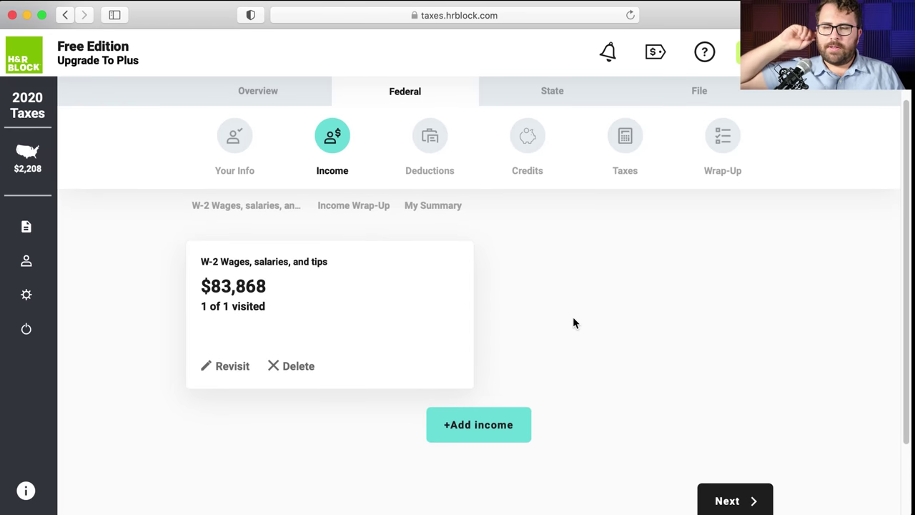
left_click(728, 502)
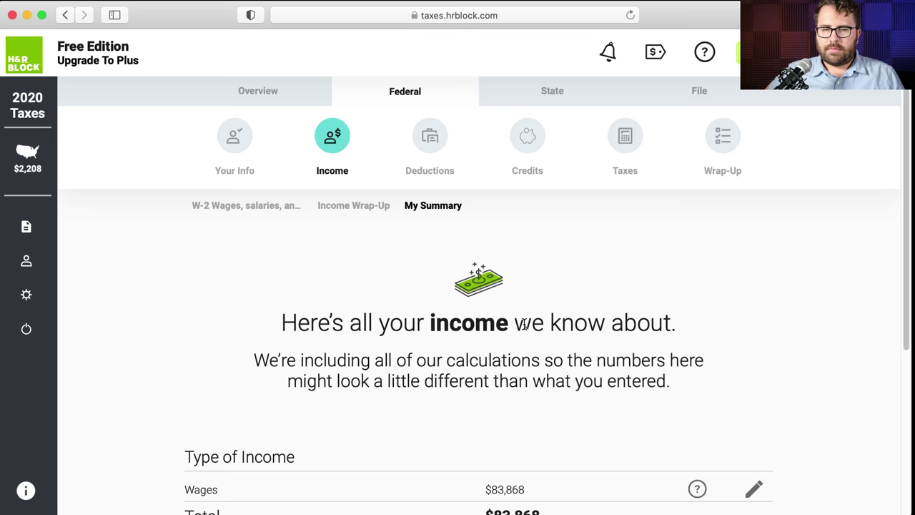
scroll(524, 324, "down", 5)
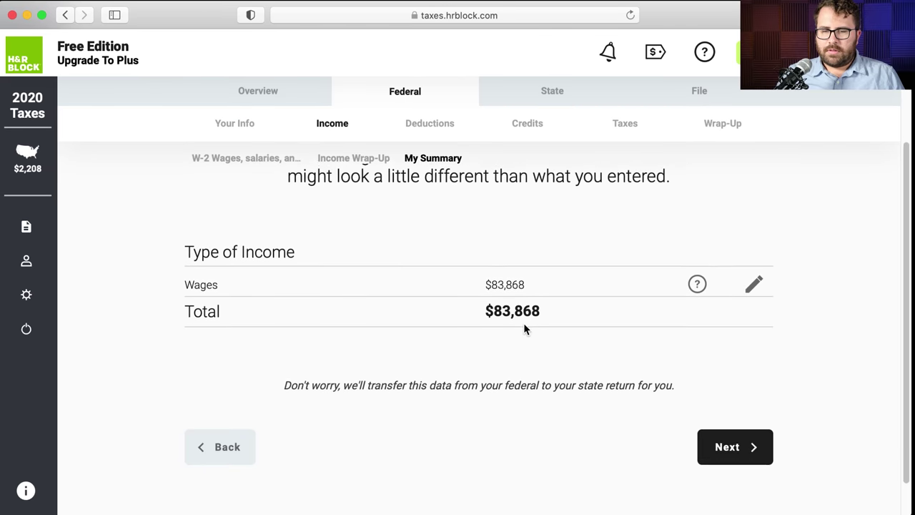
scroll(524, 324, "up", 5)
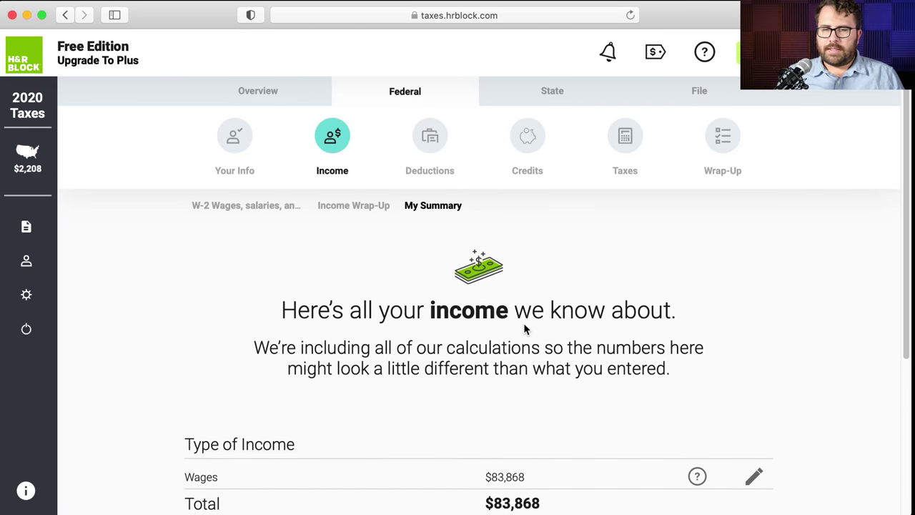
scroll(524, 328, "down", 5)
left_click(734, 491)
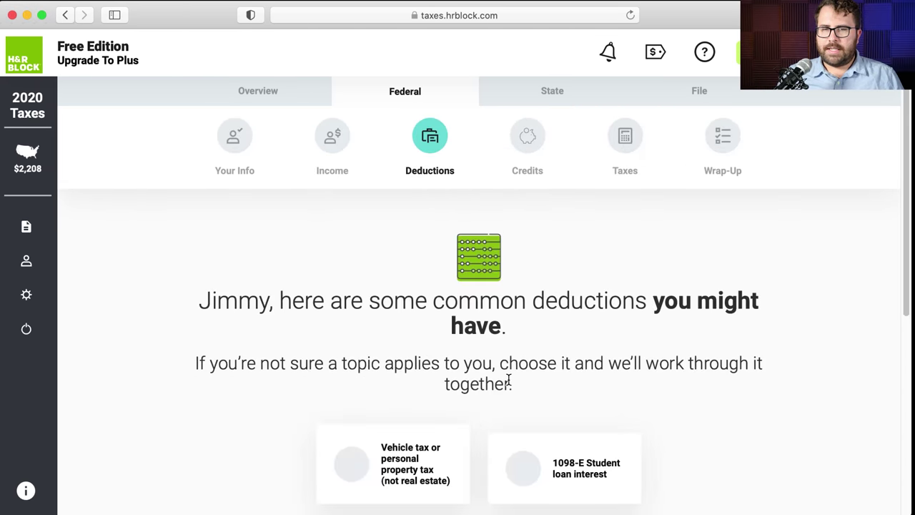
scroll(508, 380, "down", 5)
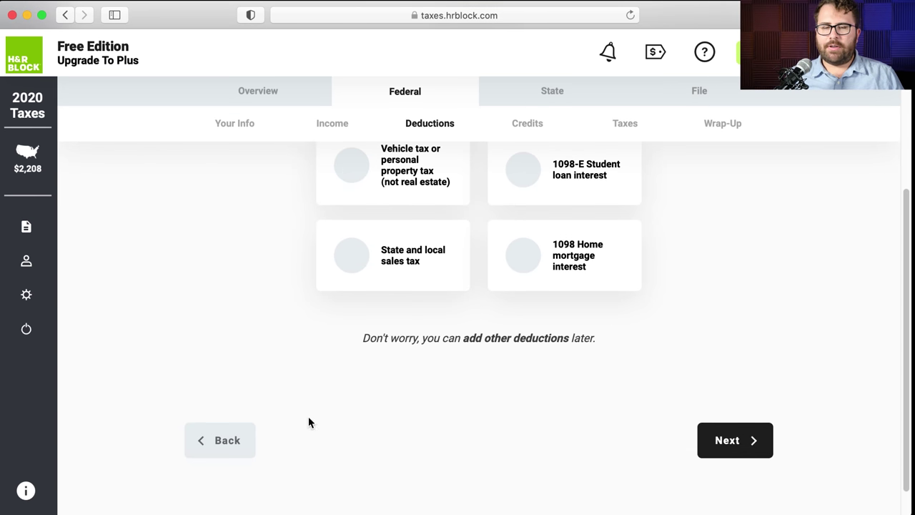
left_click(198, 443)
scroll(198, 449, "down", 3)
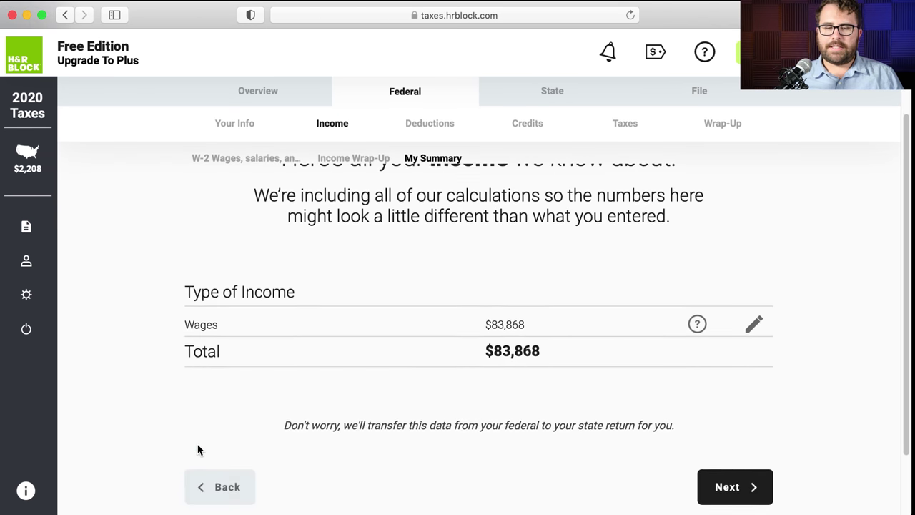
left_click(219, 465)
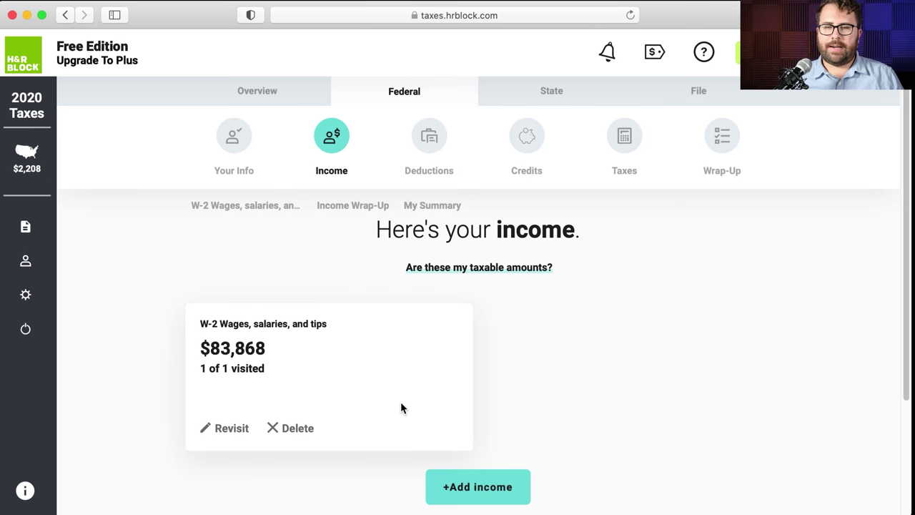
scroll(444, 433, "down", 1)
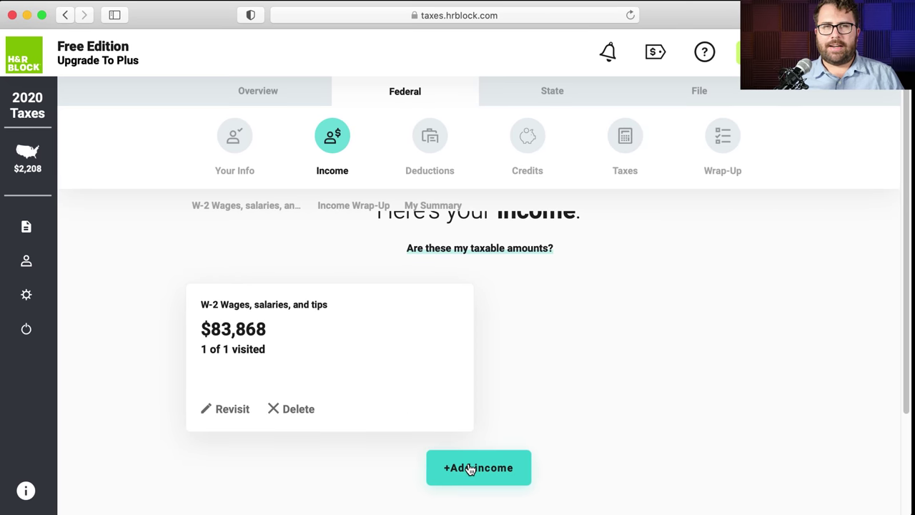
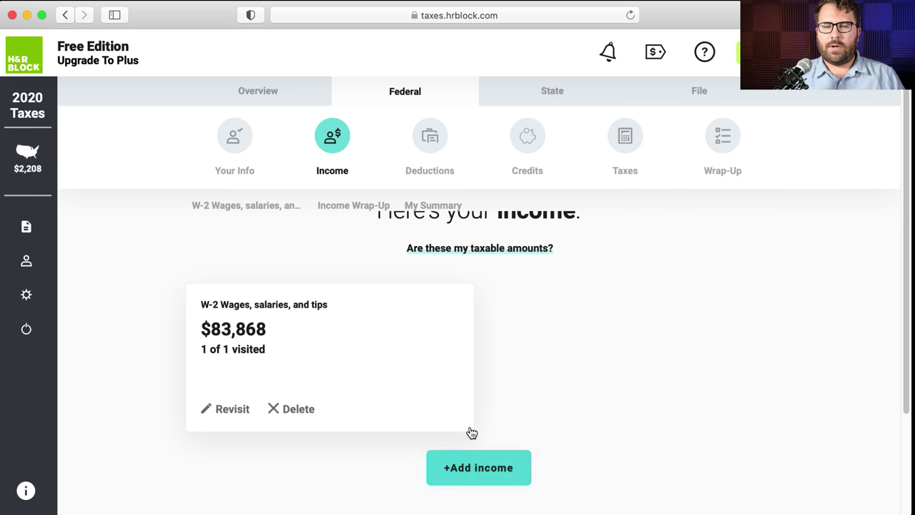
- Bring up the +Add income categories list
scroll(484, 400, "up", 2)
scroll(483, 400, "down", 3)
scroll(484, 405, "down", 1)
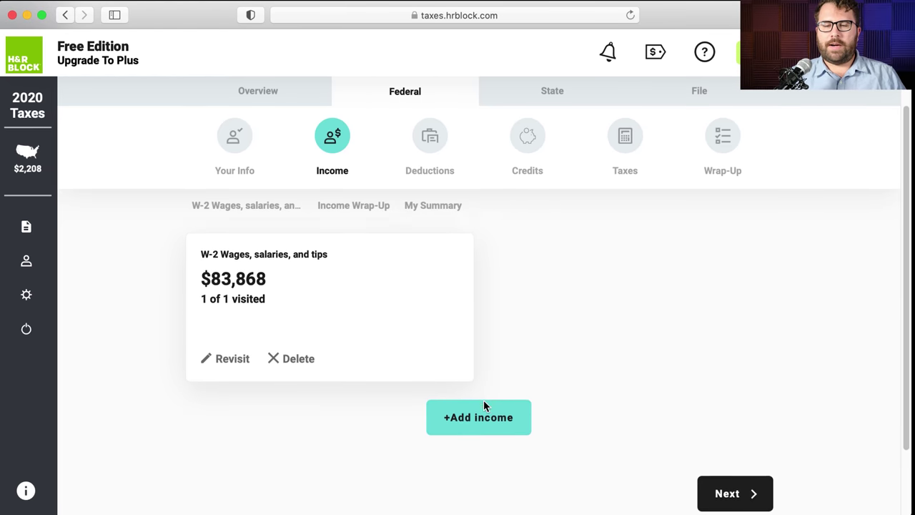
scroll(501, 444, "up", 1)
left_click(509, 466)
scroll(487, 426, "down", 1)
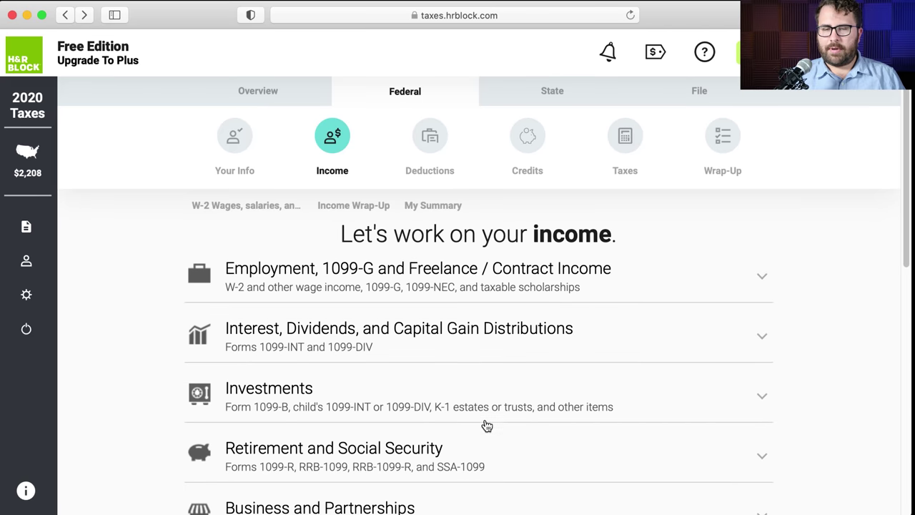
scroll(363, 331, "down", 6)
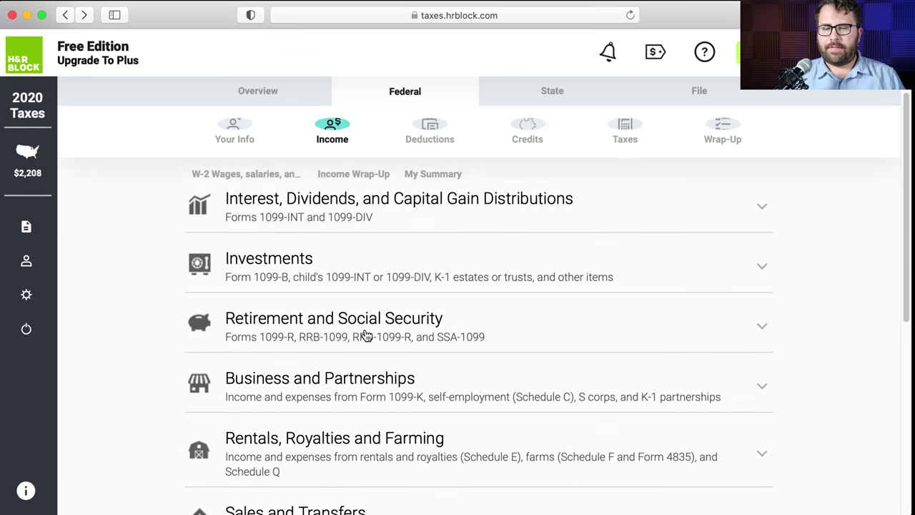
scroll(365, 335, "up", 8)
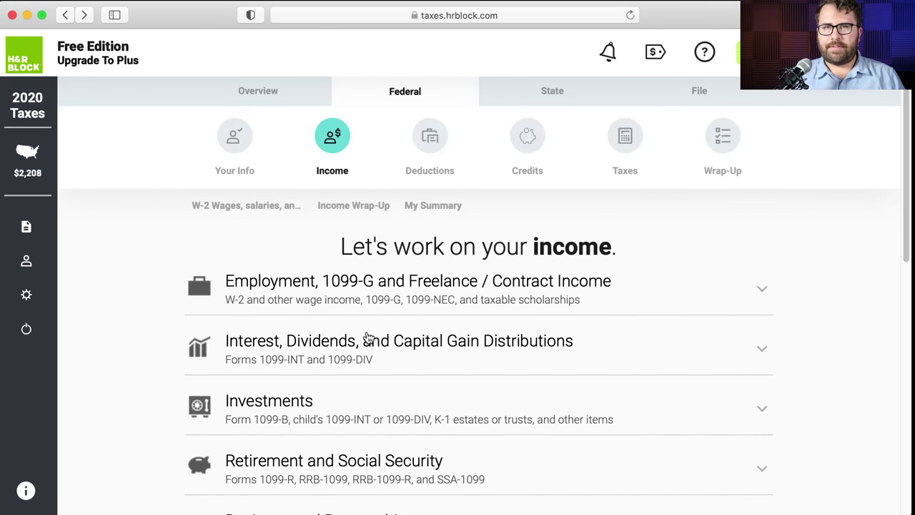
- Expand Interest, Dividends, and Capital Gain Distributions and start a 1099-INT Interest income form
left_click(367, 337)
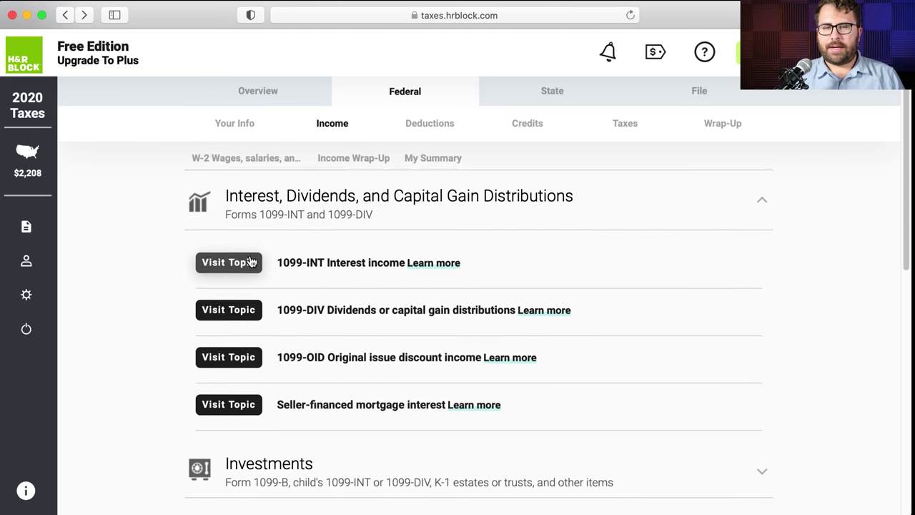
scroll(254, 243, "up", 3)
left_click(263, 287)
left_click(263, 289)
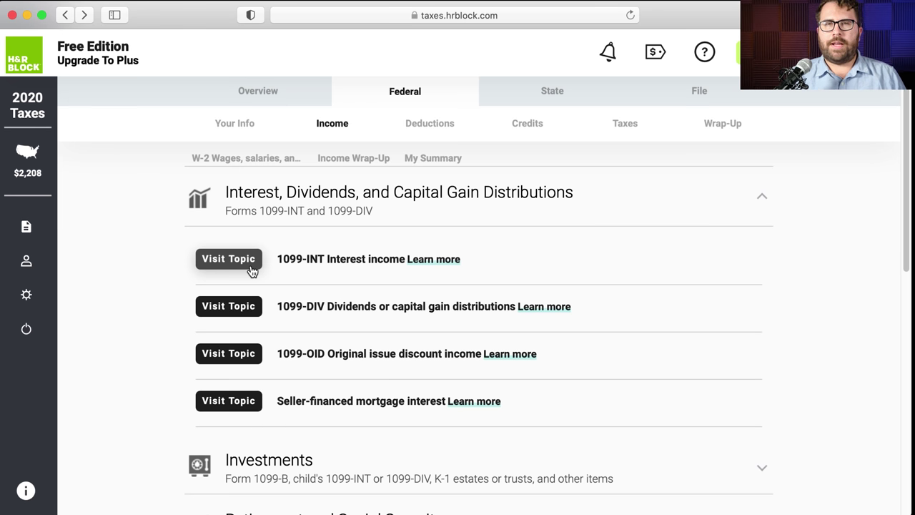
left_click(229, 259)
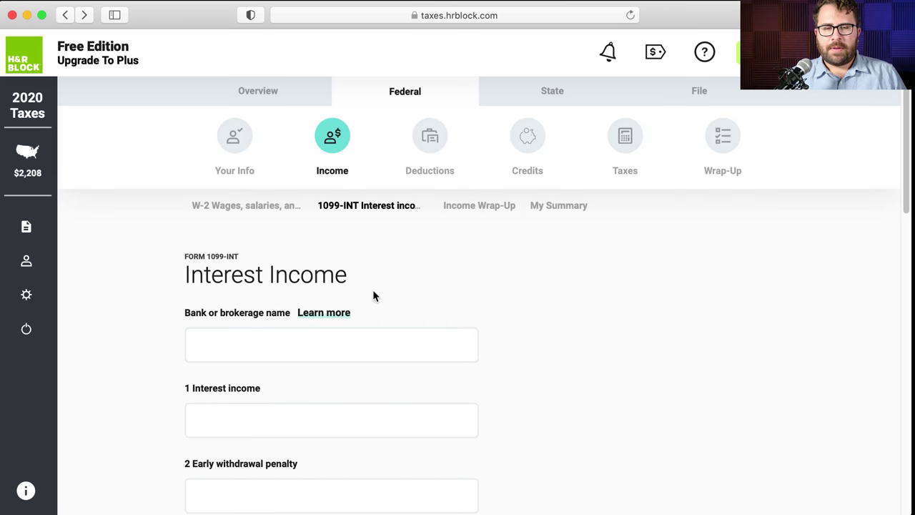
- Enter payer name 'Big Bank' from the 1099-INT PDF
scroll(373, 296, "down", 1)
key("super+Tab")
left_click(382, 143)
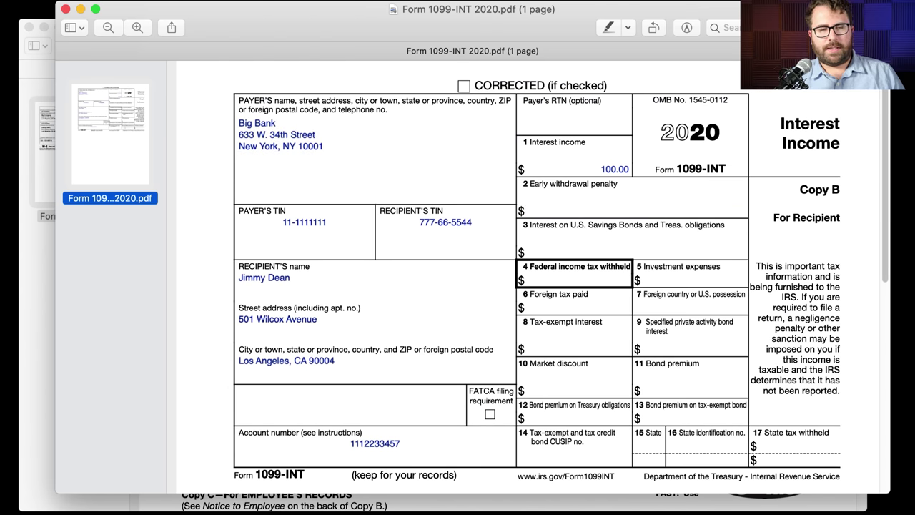
key("super+Tab")
left_click(251, 326)
type("B")
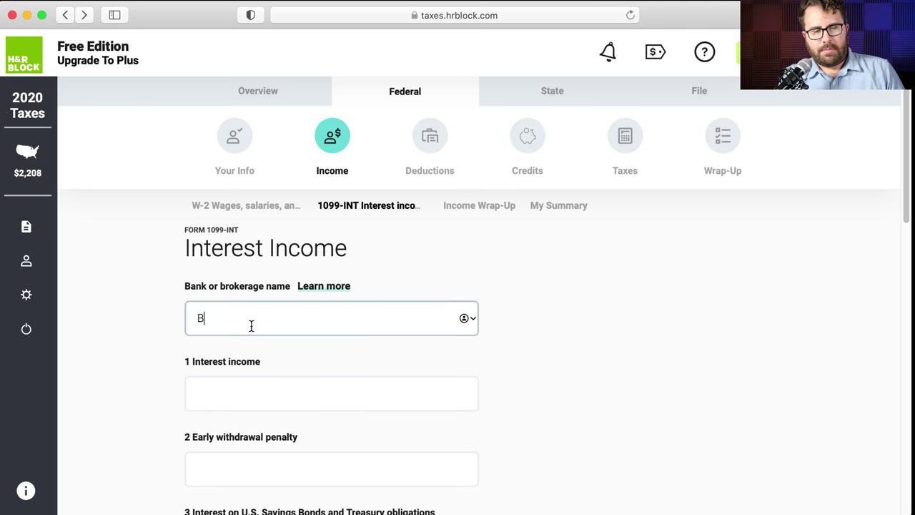
type("ig Bank")
- Enter the $100.00 box 1 interest amount from the PDF
scroll(251, 327, "down", 5)
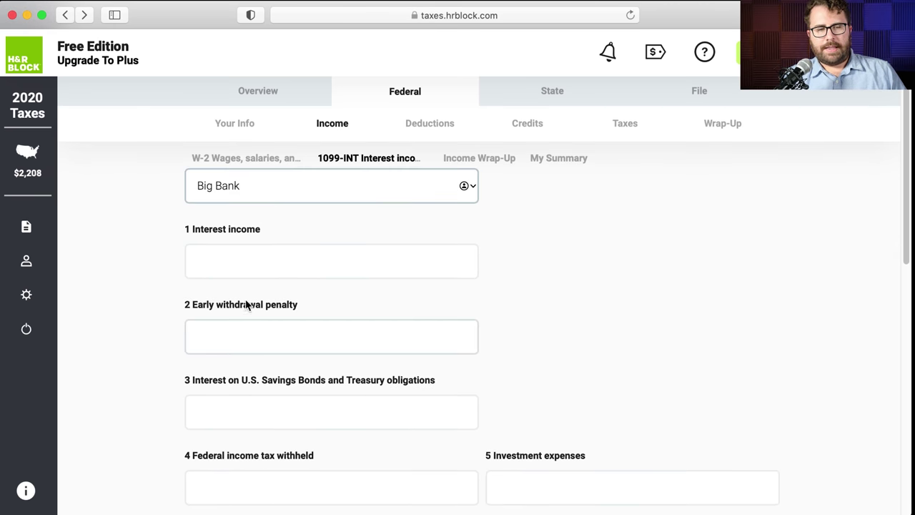
key("super+Tab")
left_click(621, 172)
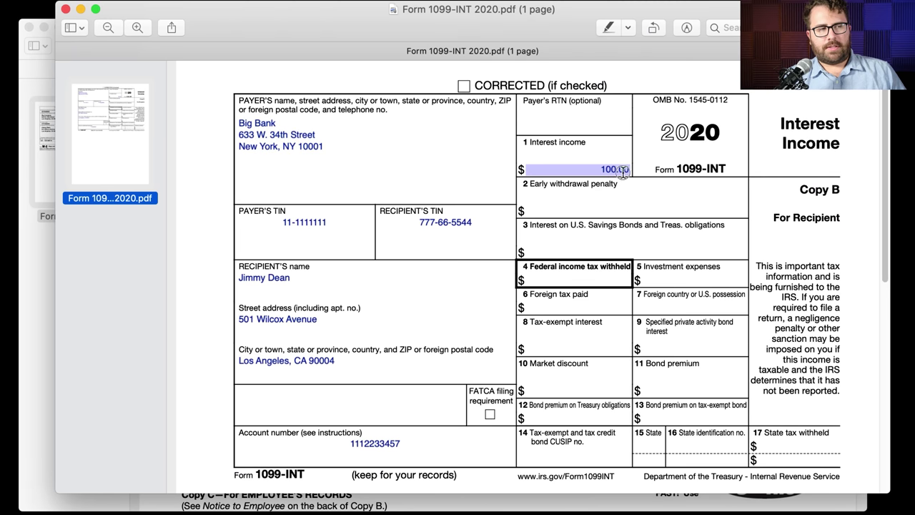
key("super+Tab")
left_click(242, 264)
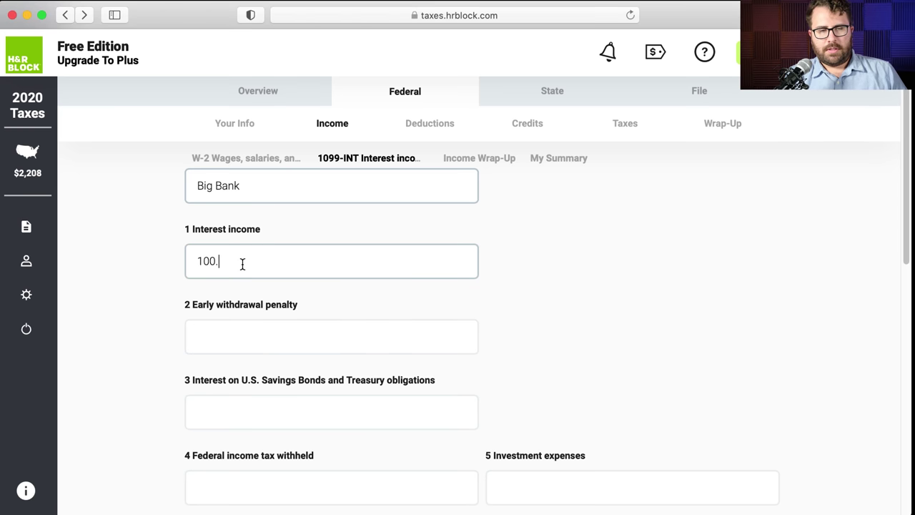
scroll(608, 301, "down", 10)
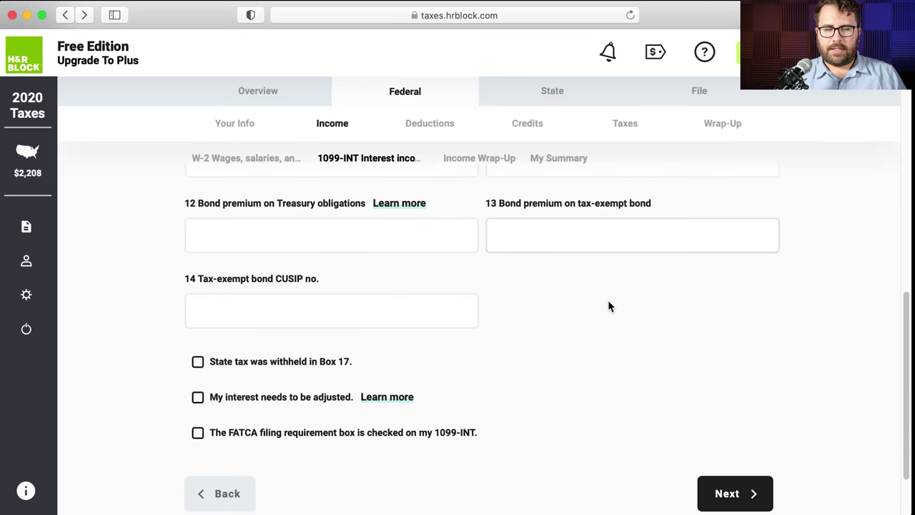
scroll(609, 306, "down", 1)
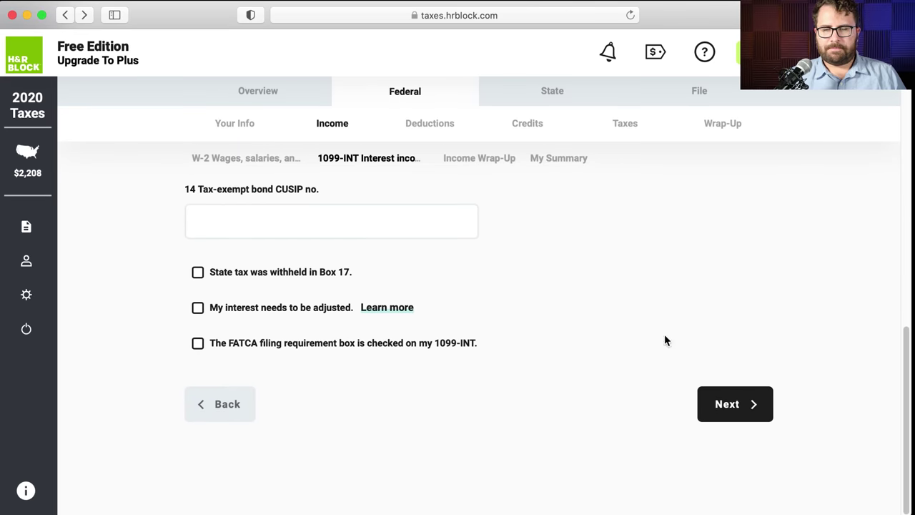
- Save the 1099-INT and continue past the income summaries totalling $83,968 to Deductions
left_click(765, 406)
scroll(597, 320, "down", 1)
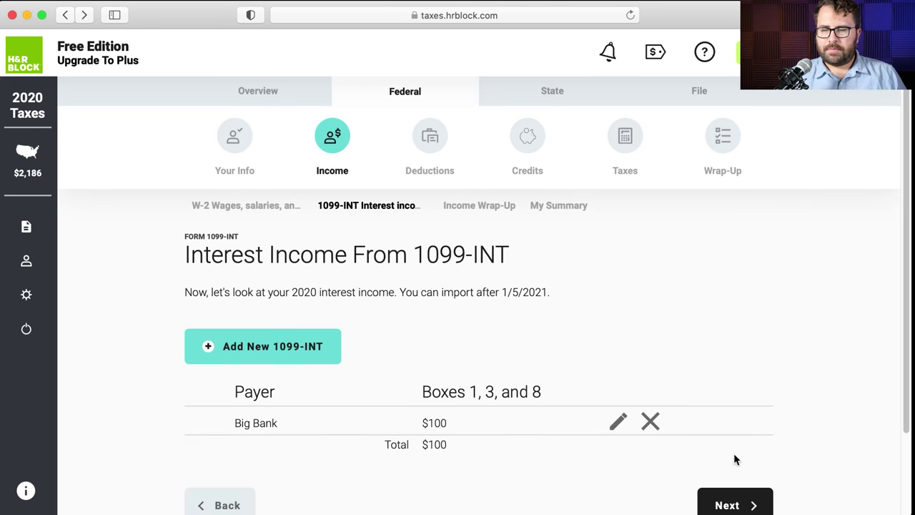
left_click(732, 505)
scroll(555, 433, "down", 3)
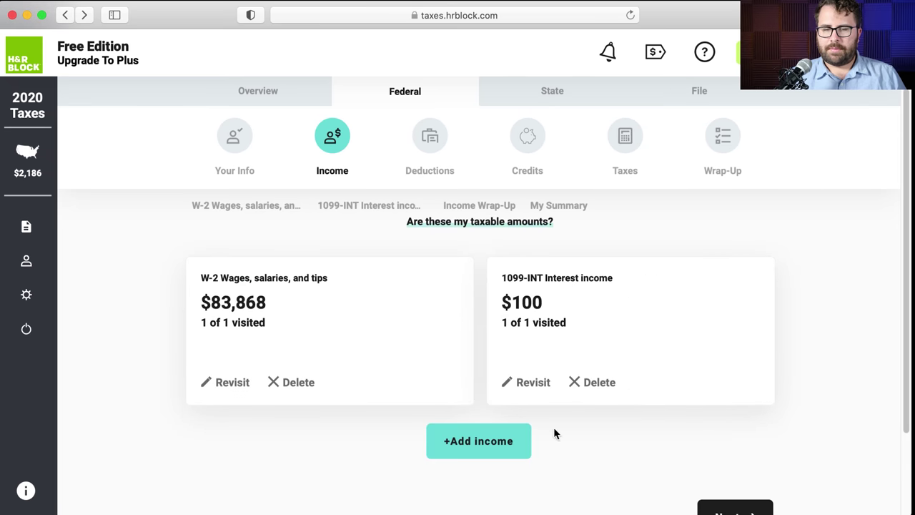
scroll(703, 479, "down", 3)
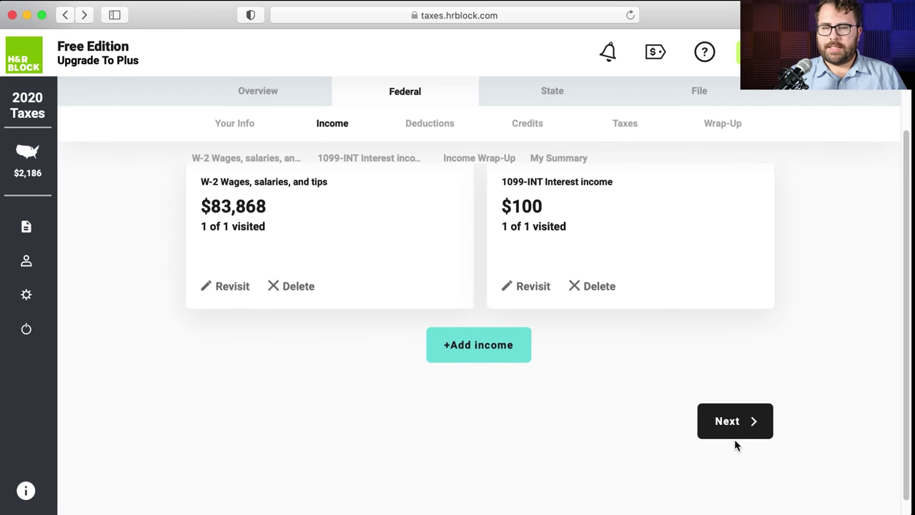
left_click(736, 442)
scroll(355, 350, "down", 3)
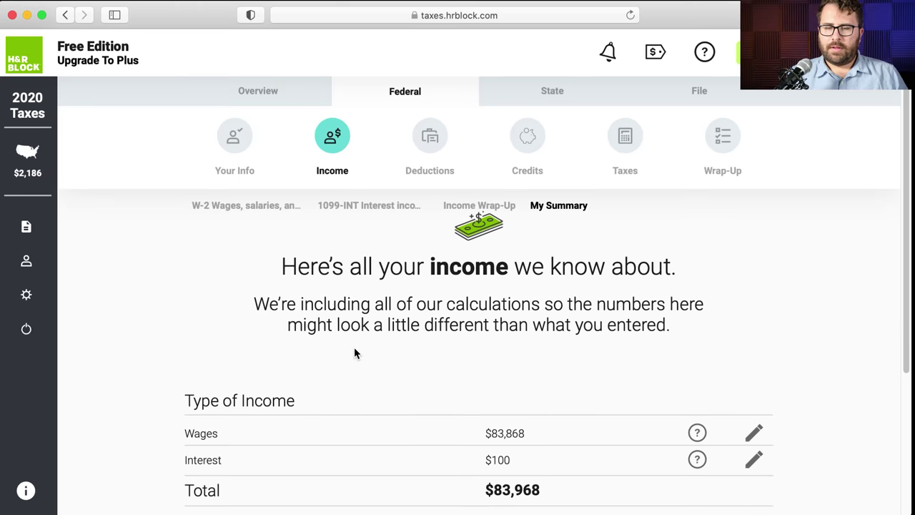
scroll(354, 351, "down", 3)
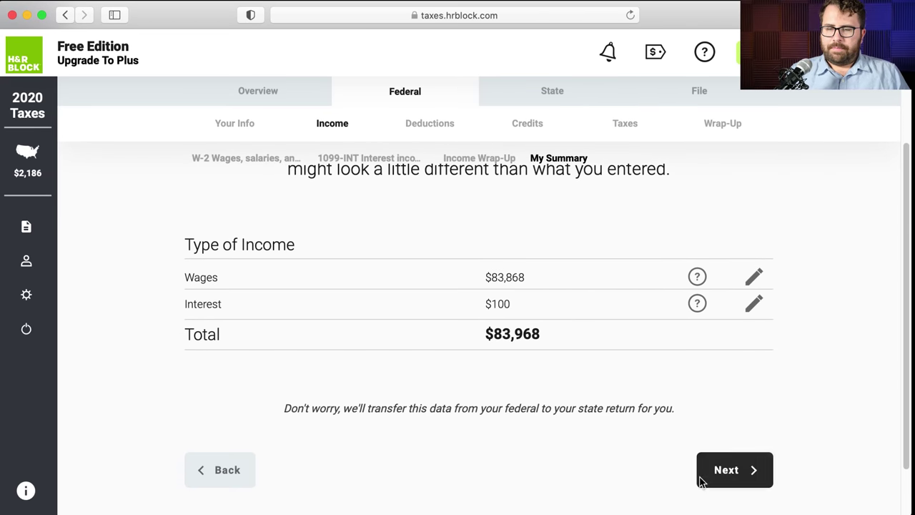
left_click(723, 480)
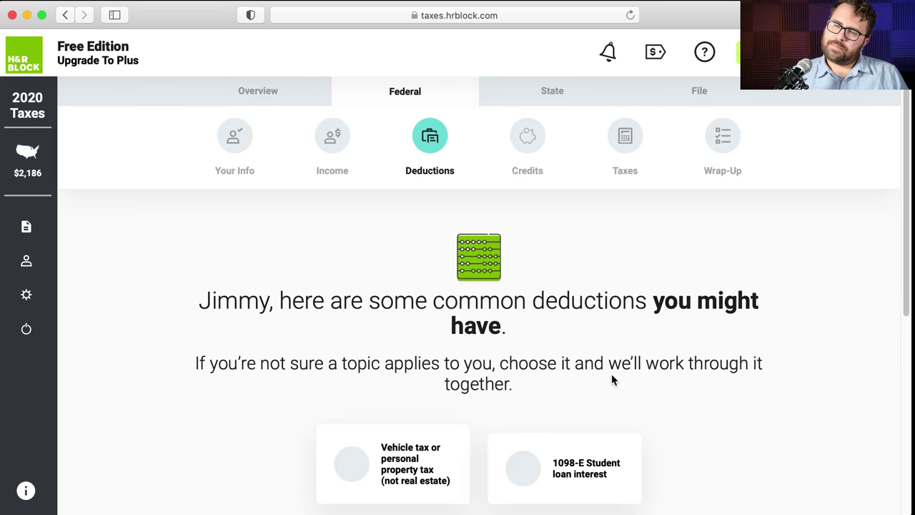
scroll(611, 374, "down", 2)
scroll(611, 379, "down", 4)
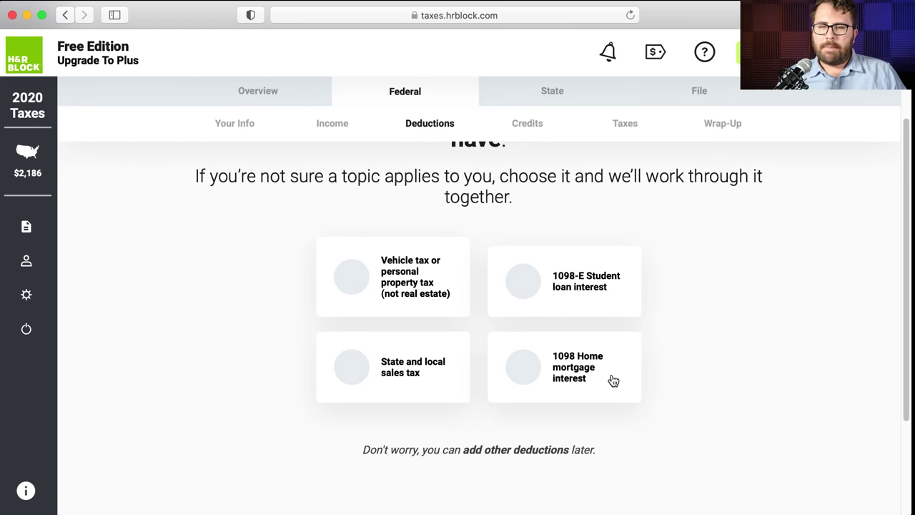
scroll(613, 381, "up", 2)
scroll(613, 381, "down", 2)
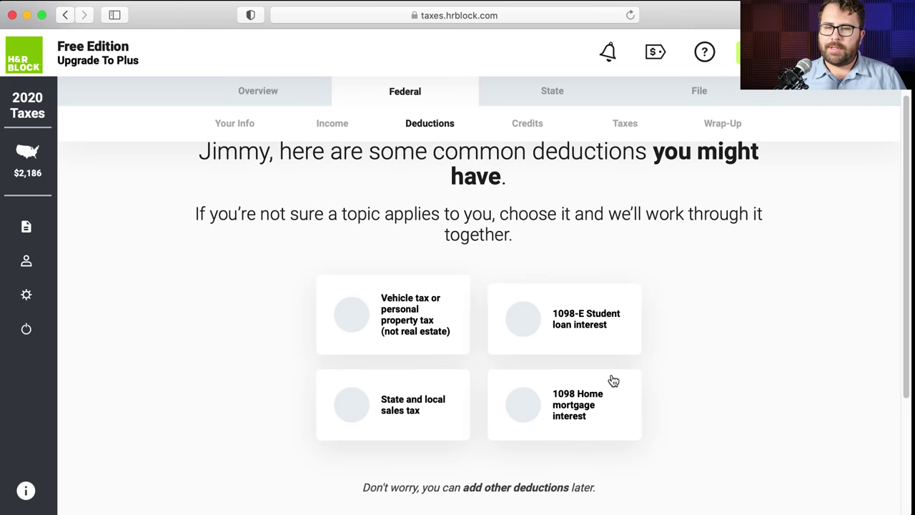
scroll(613, 380, "down", 1)
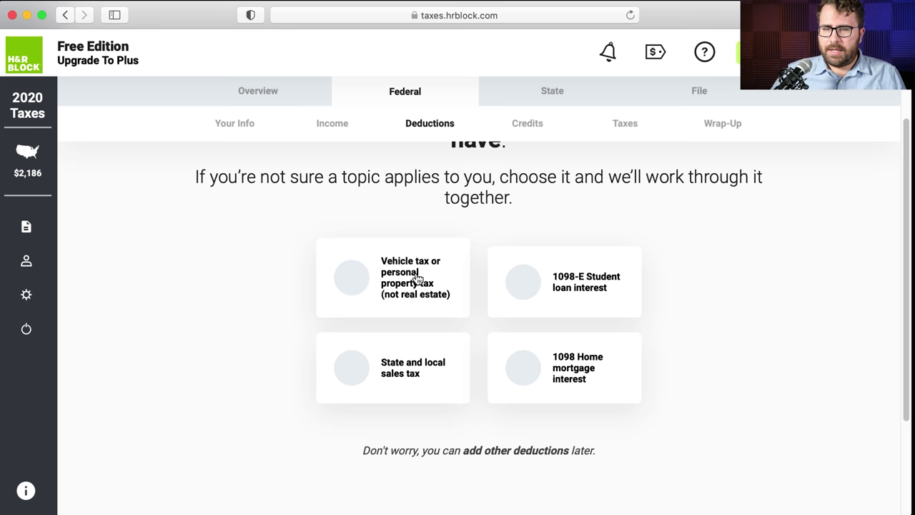
scroll(475, 282, "down", 1)
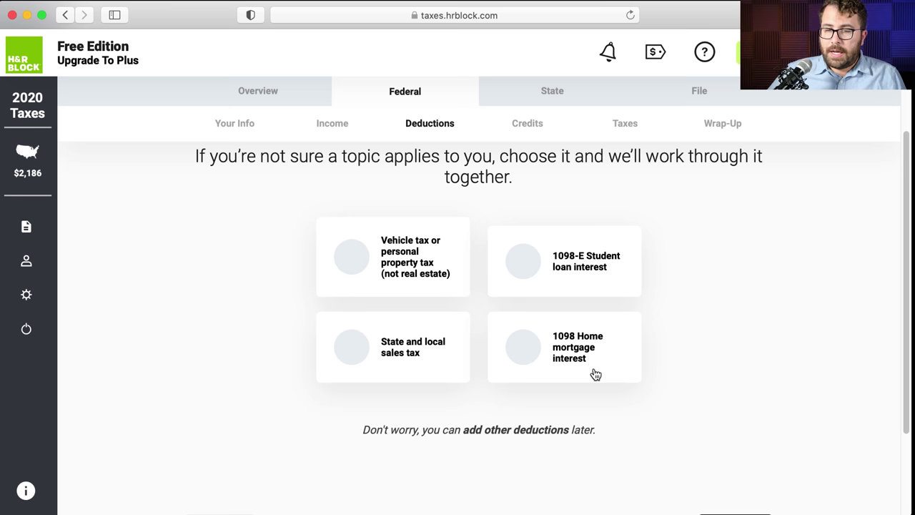
scroll(658, 304, "down", 2)
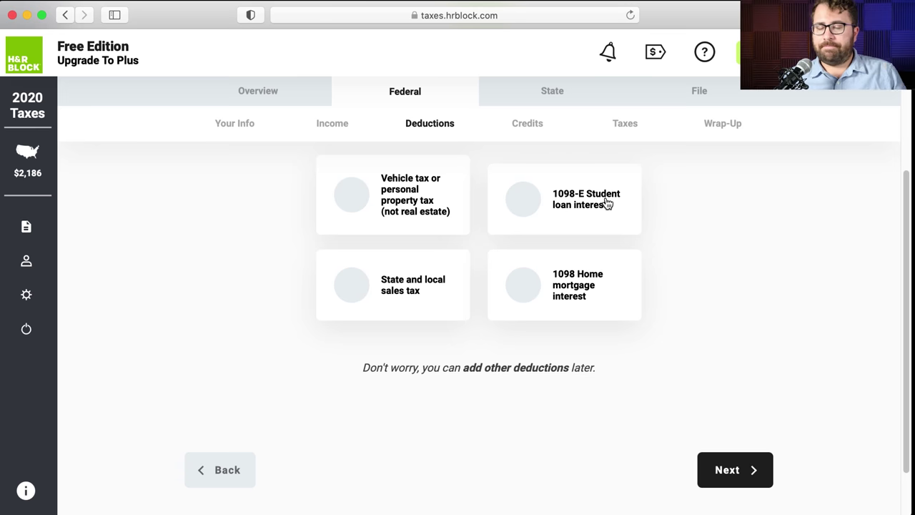
left_click(727, 469)
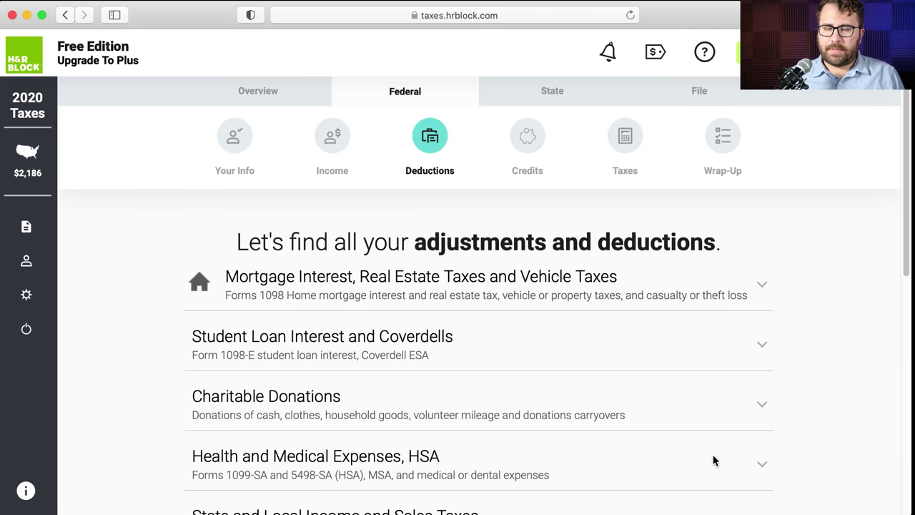
scroll(530, 319, "down", 1)
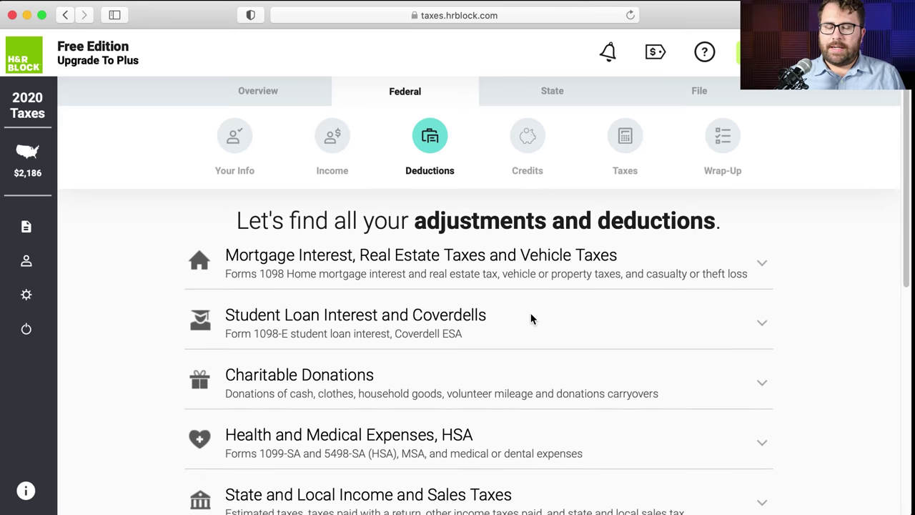
scroll(533, 320, "down", 1)
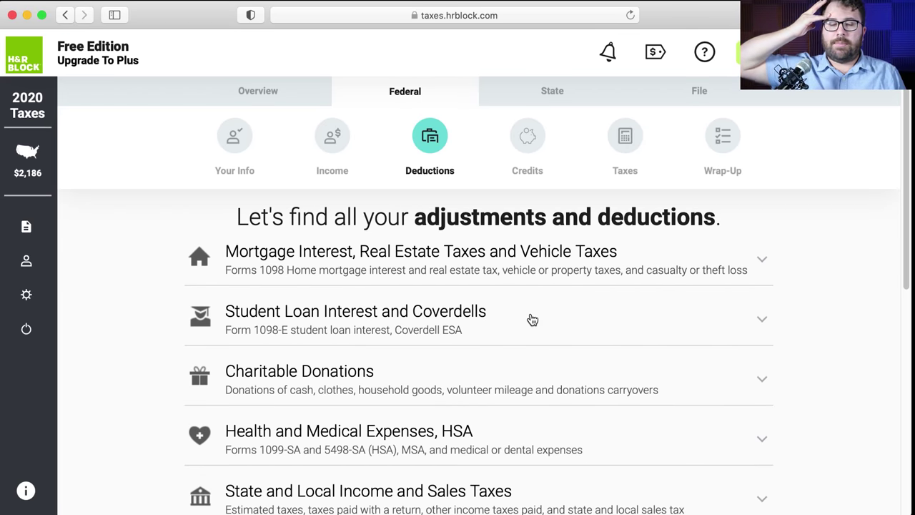
left_click(528, 266)
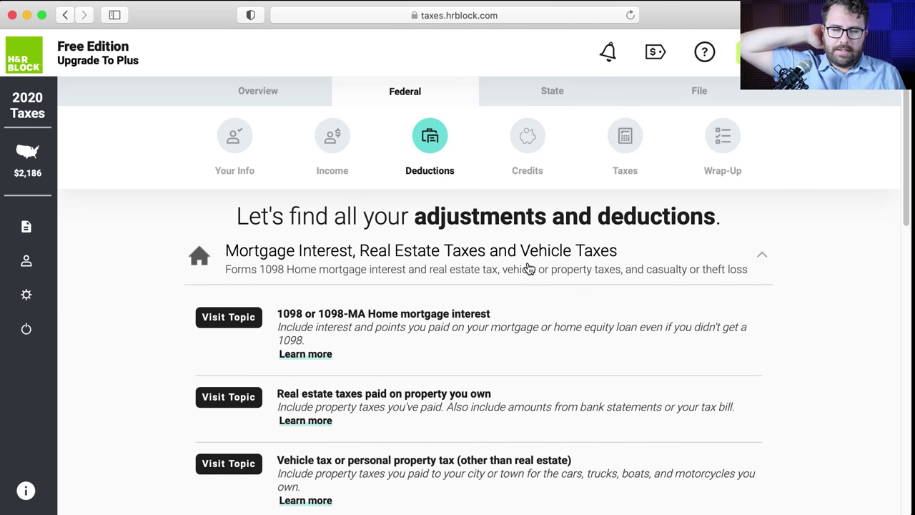
left_click(528, 268)
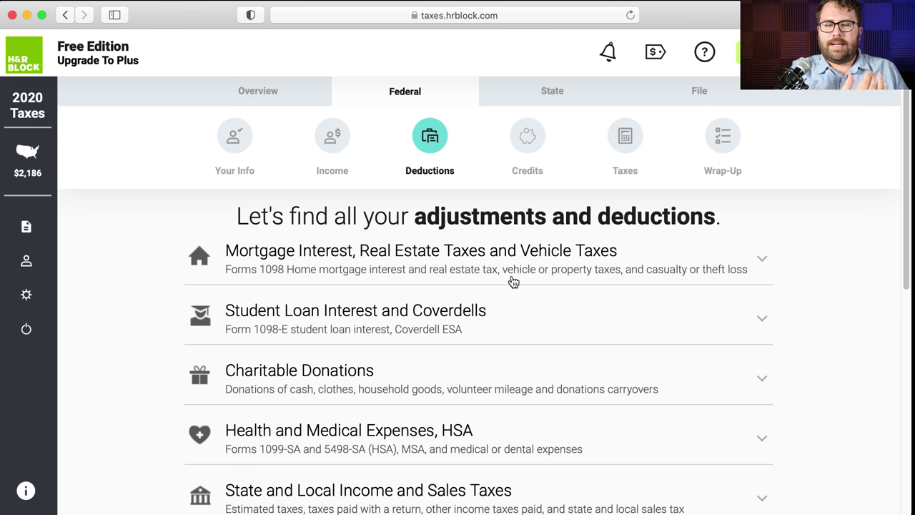
scroll(510, 279, "down", 5)
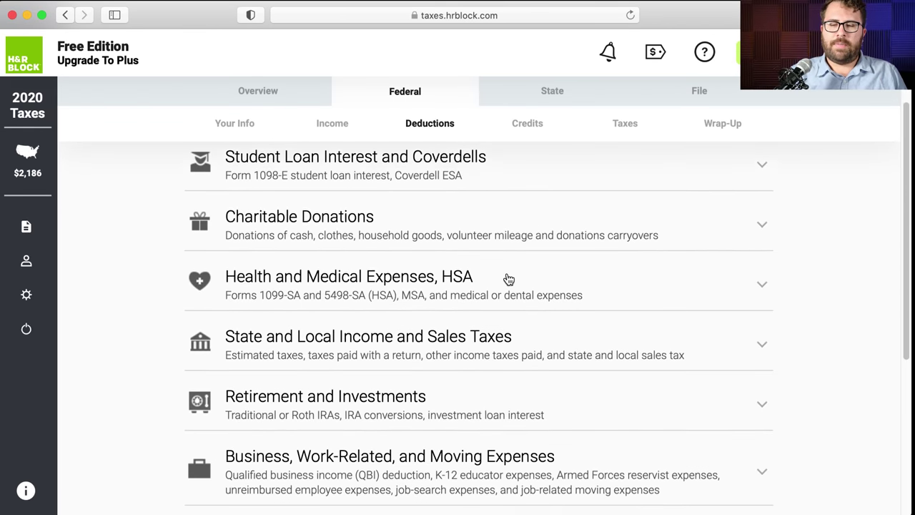
scroll(509, 279, "down", 5)
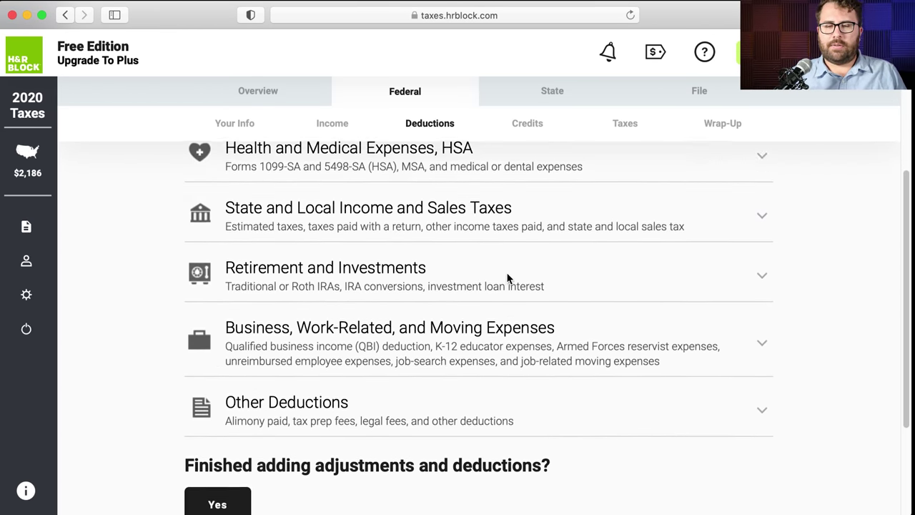
scroll(509, 279, "up", 7)
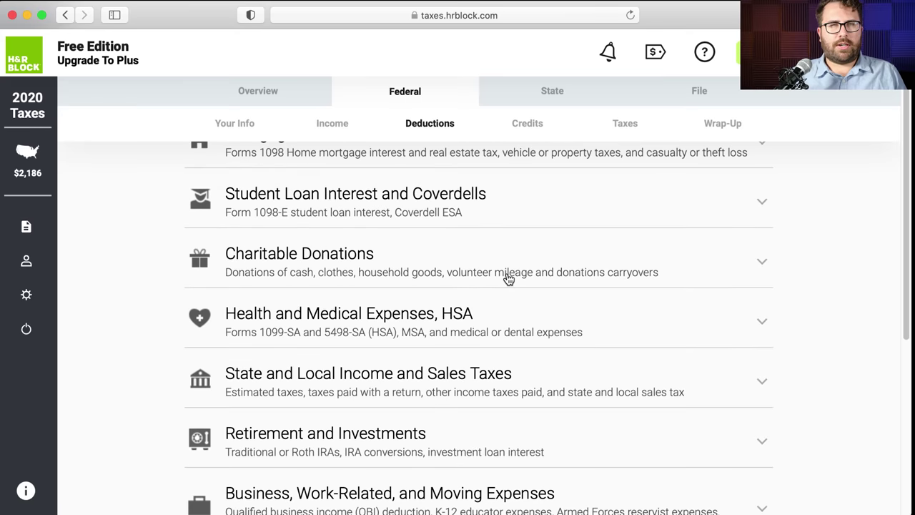
scroll(508, 279, "up", 4)
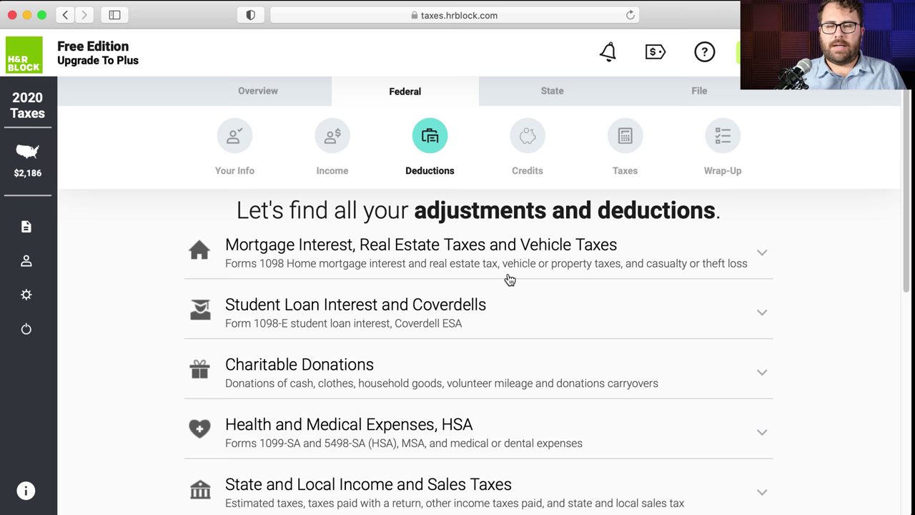
- Expand the Charitable Donations topics, then collapse them again
left_click(505, 372)
scroll(506, 372, "down", 4)
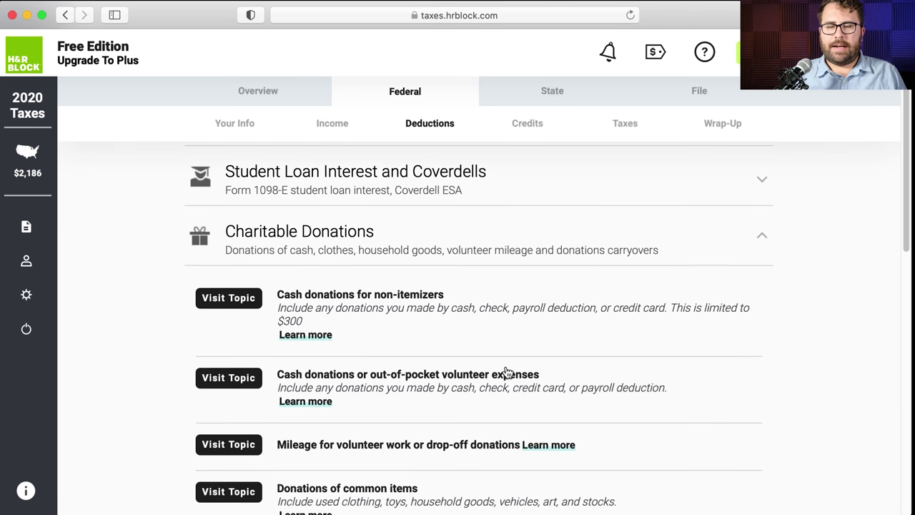
scroll(505, 371, "down", 1)
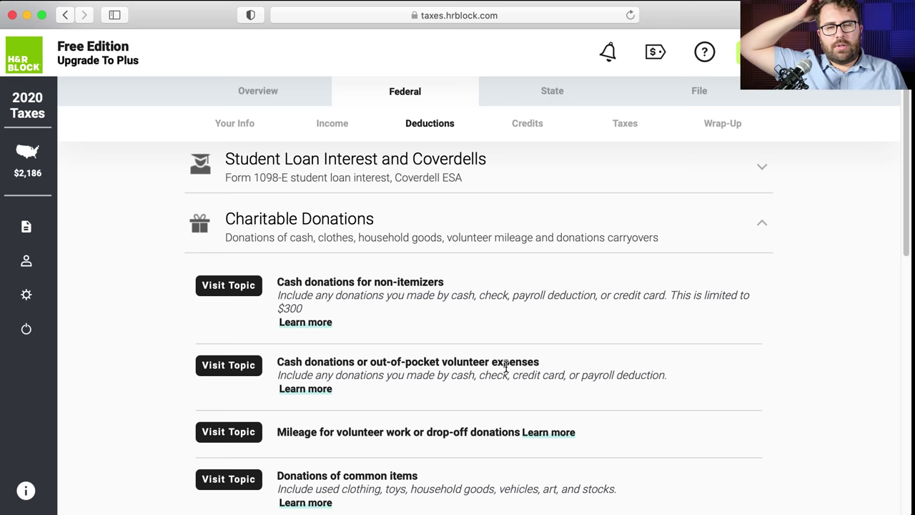
left_click(459, 237)
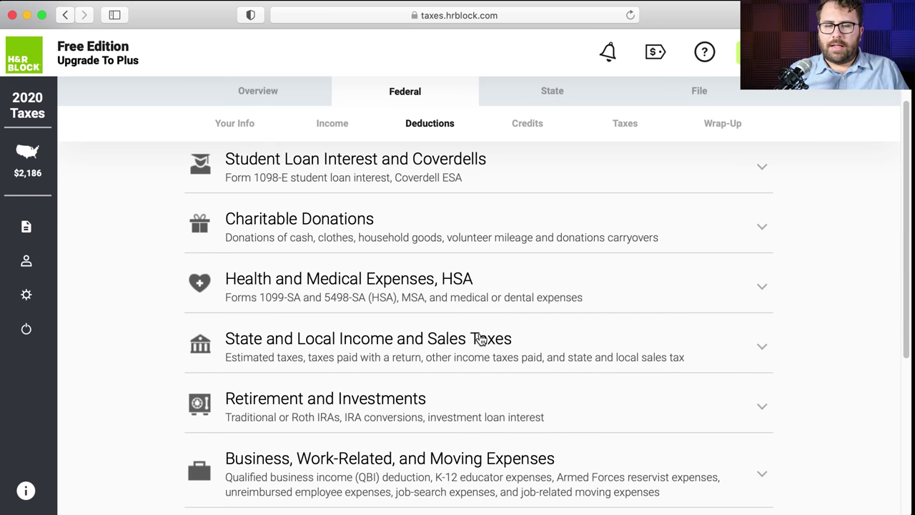
scroll(480, 339, "down", 8)
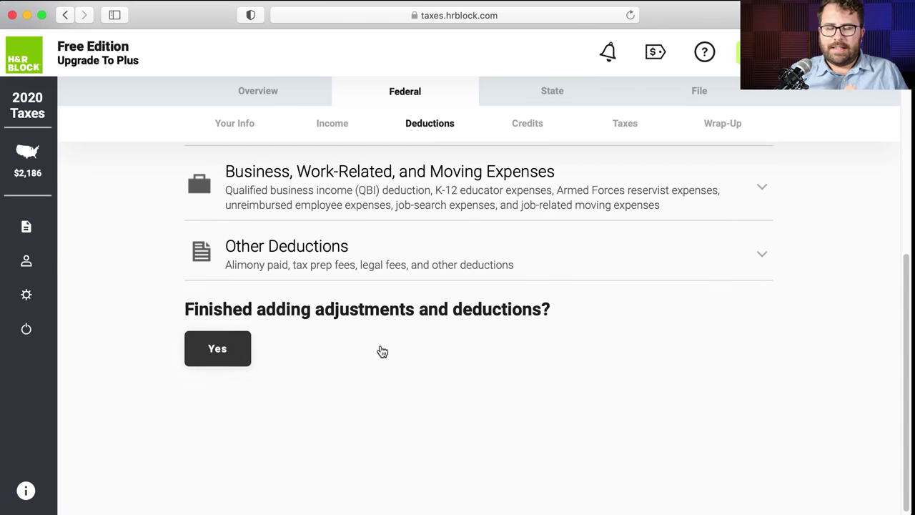
scroll(382, 351, "up", 5)
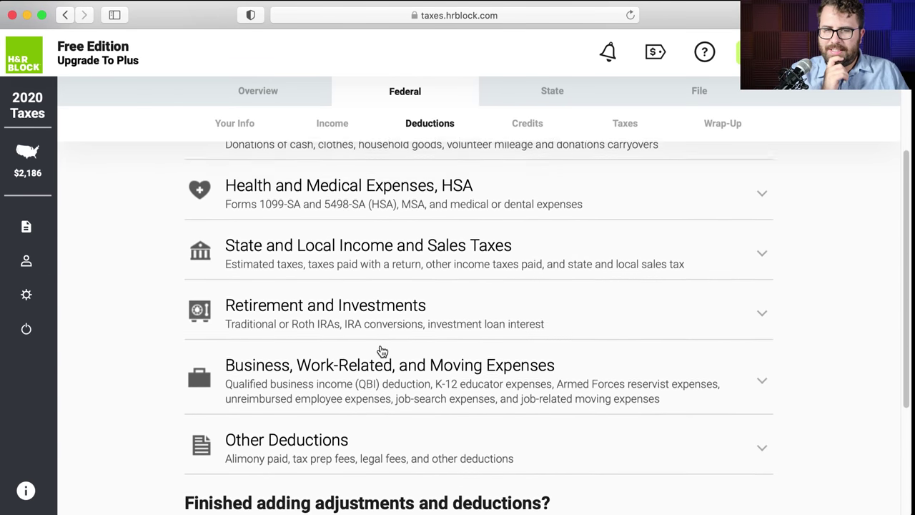
scroll(382, 352, "up", 4)
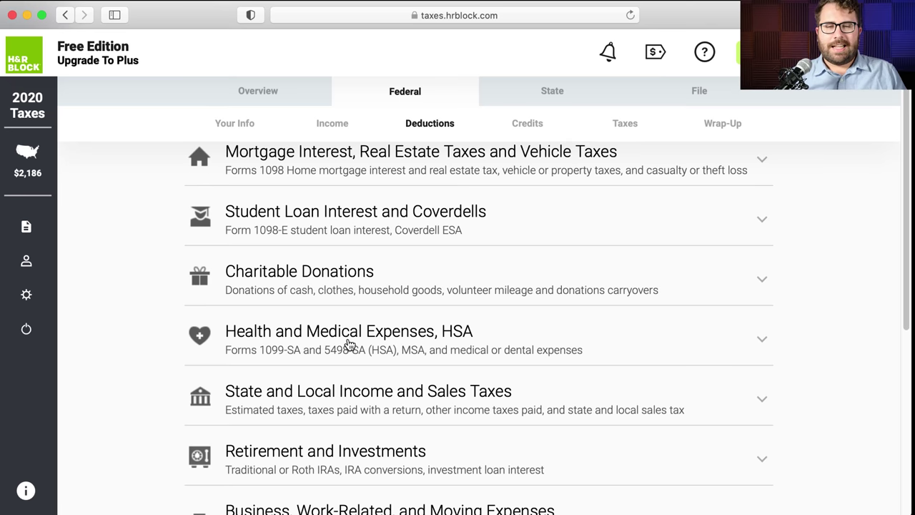
scroll(349, 345, "up", 1)
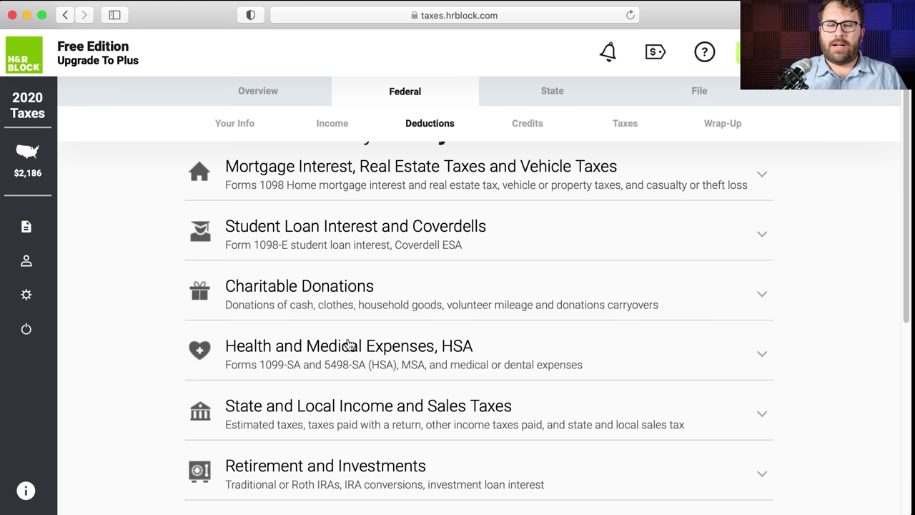
- Re-expand Charitable Donations and open Cash donations for non-itemizers
left_click(324, 291)
scroll(323, 292, "down", 4)
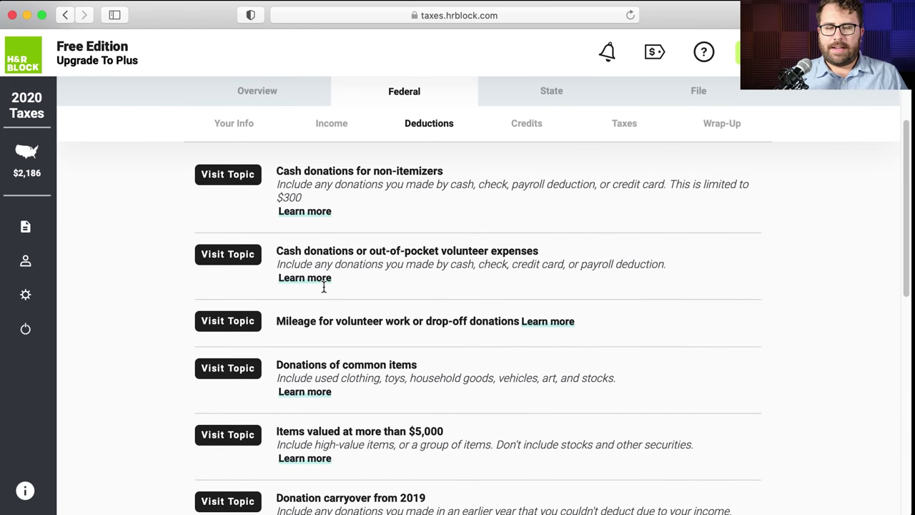
scroll(324, 285, "up", 2)
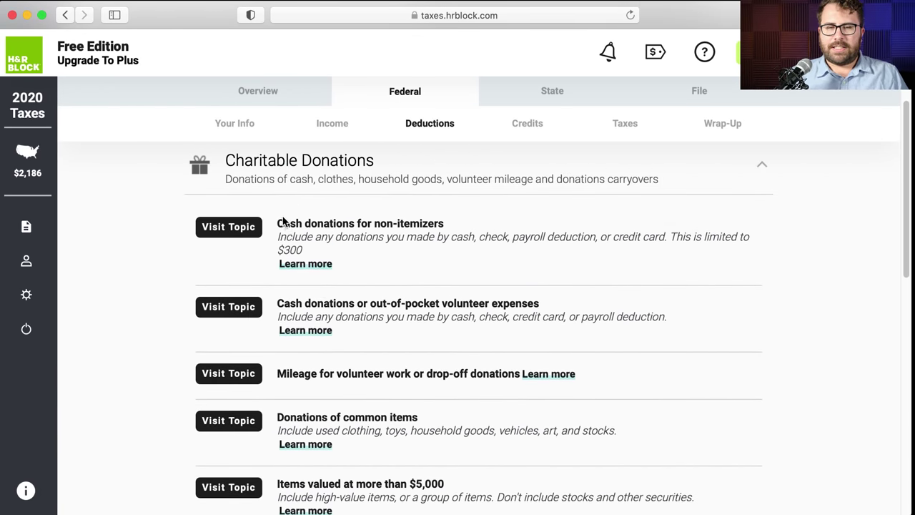
left_click_drag(282, 223, 442, 224)
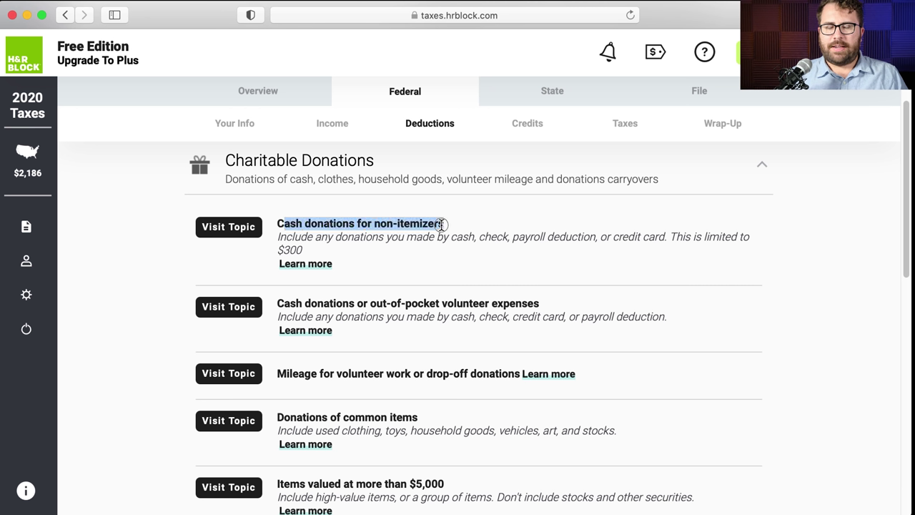
left_click(442, 224)
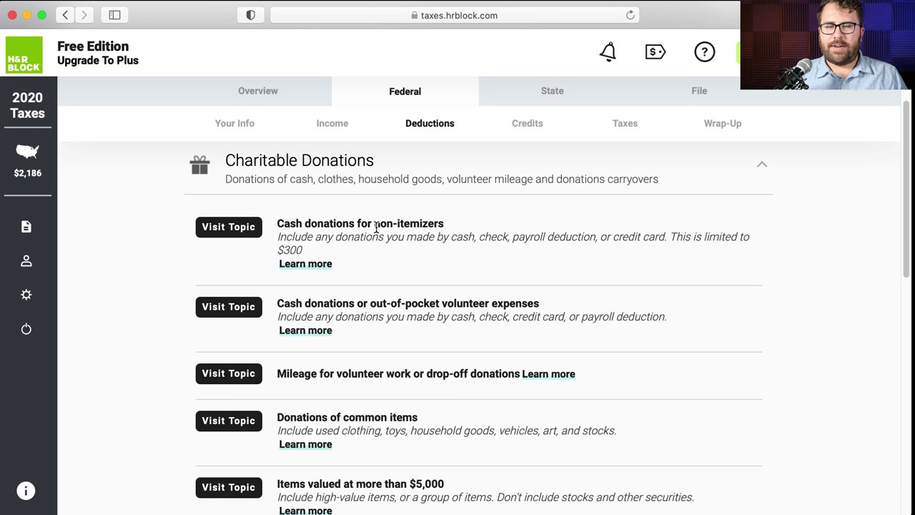
left_click_drag(374, 224, 462, 230)
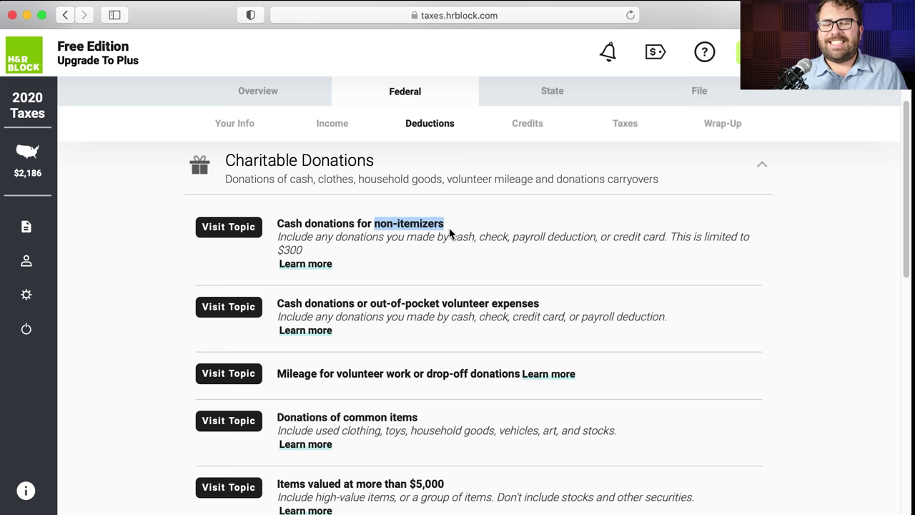
left_click(246, 233)
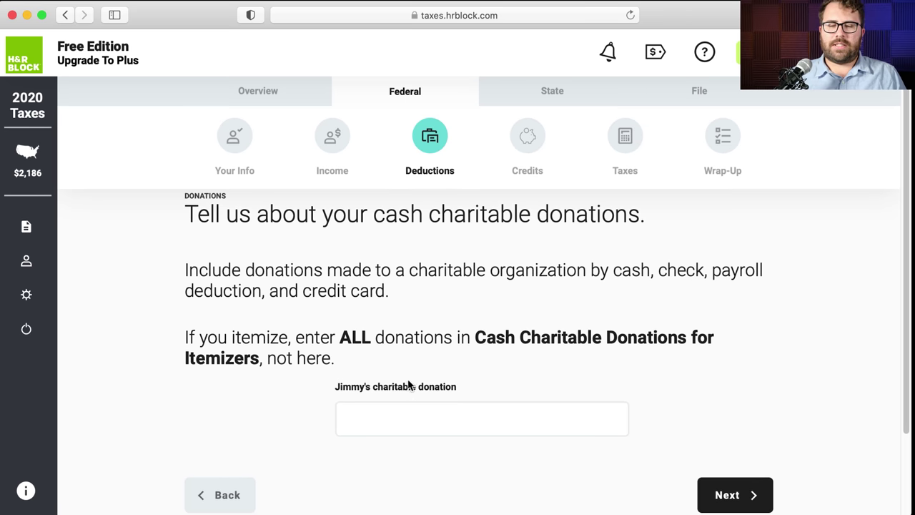
- Enter a $1,000 cash charitable donation and save it
left_click(417, 413)
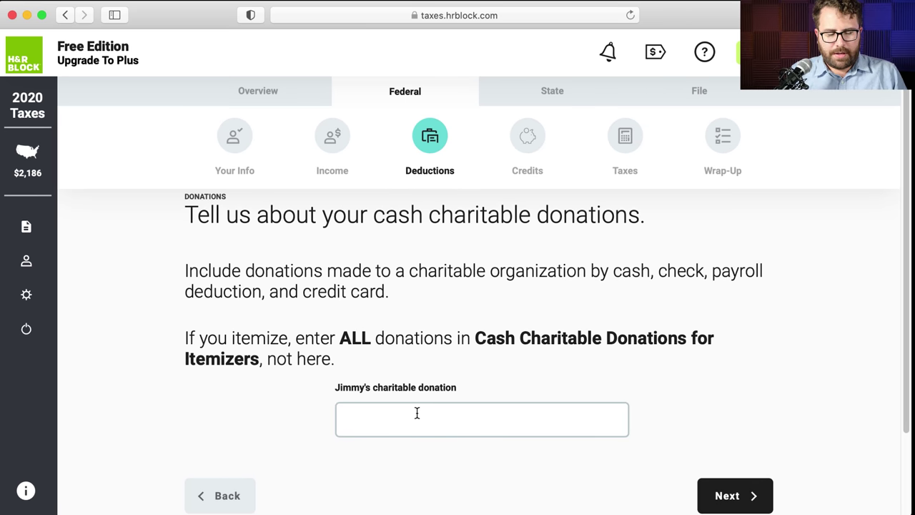
type("1000")
left_click(553, 385)
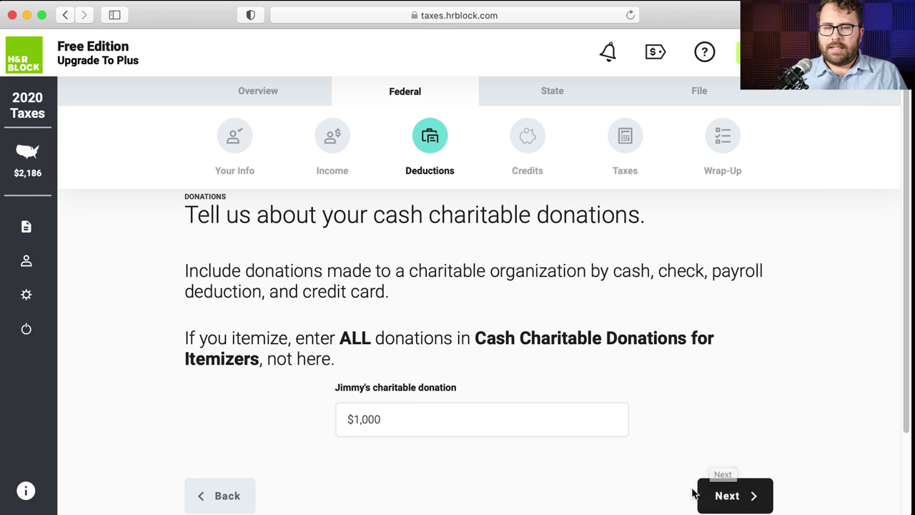
left_click(720, 500)
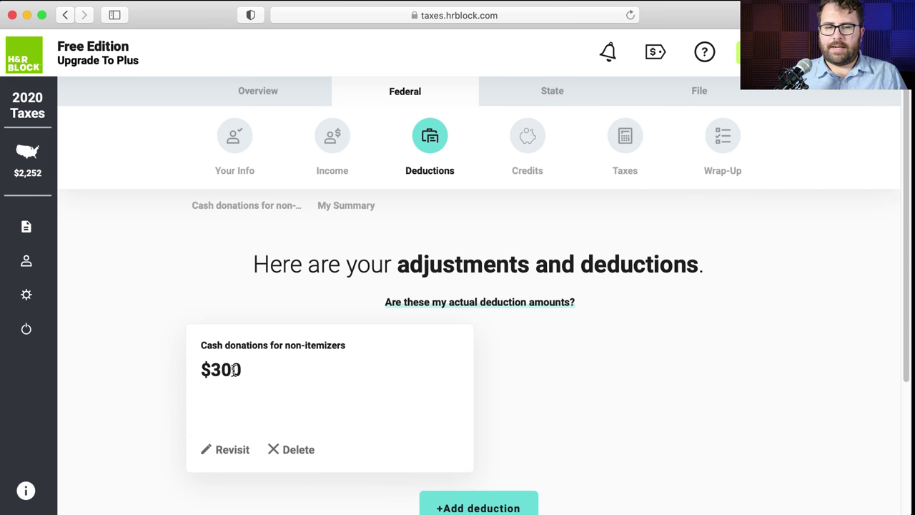
- Continue past the deductions summary and accept the $18,650 standard deduction
scroll(271, 373, "down", 1)
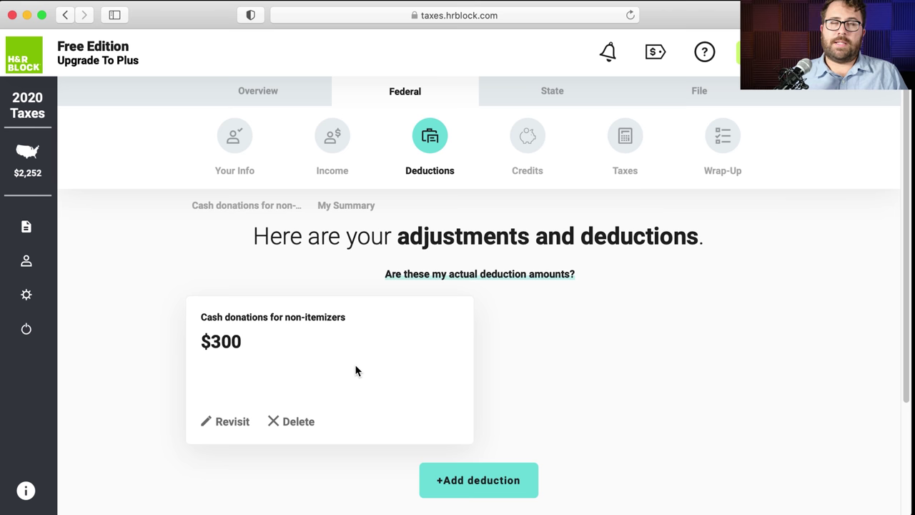
scroll(611, 362, "down", 5)
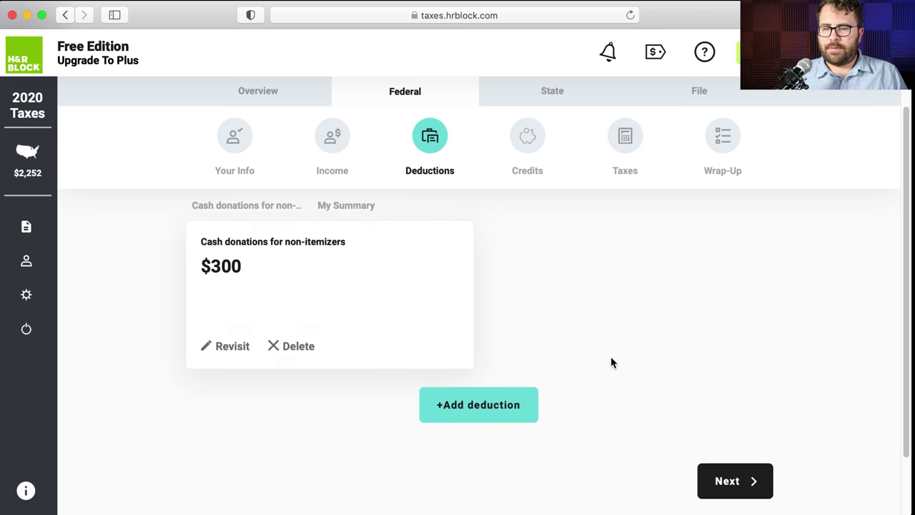
left_click(731, 440)
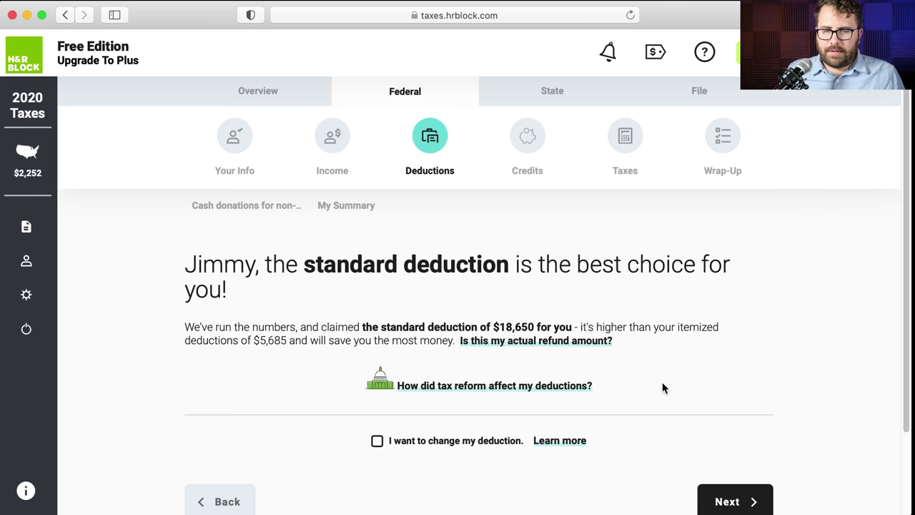
left_click_drag(493, 327, 533, 333)
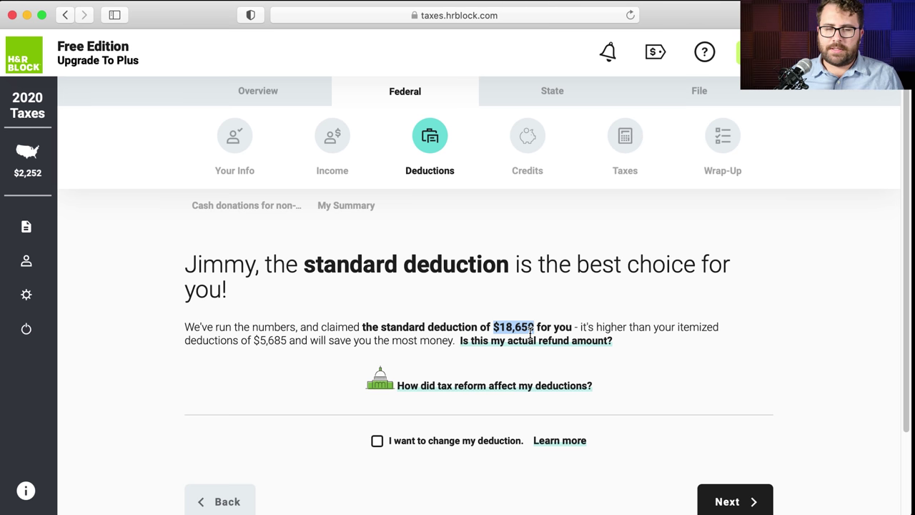
scroll(691, 422, "down", 1)
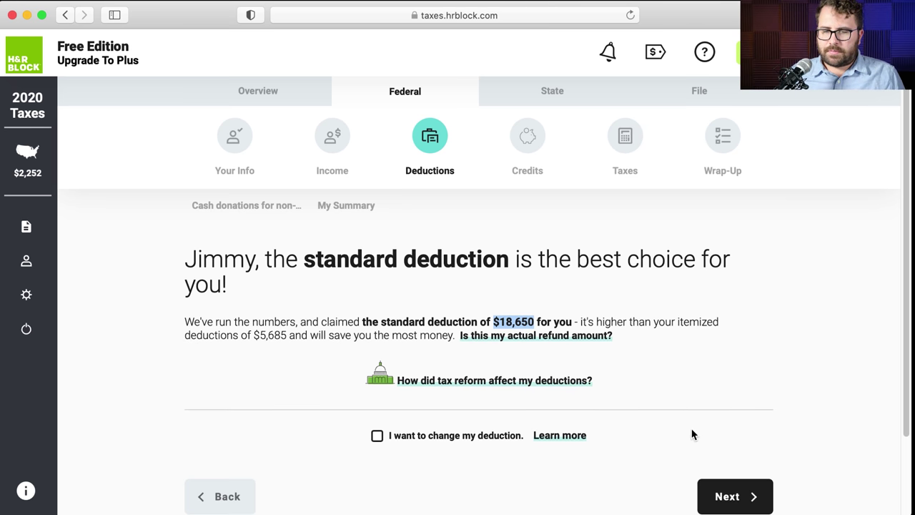
left_click(725, 496)
scroll(680, 355, "down", 2)
scroll(680, 356, "up", 1)
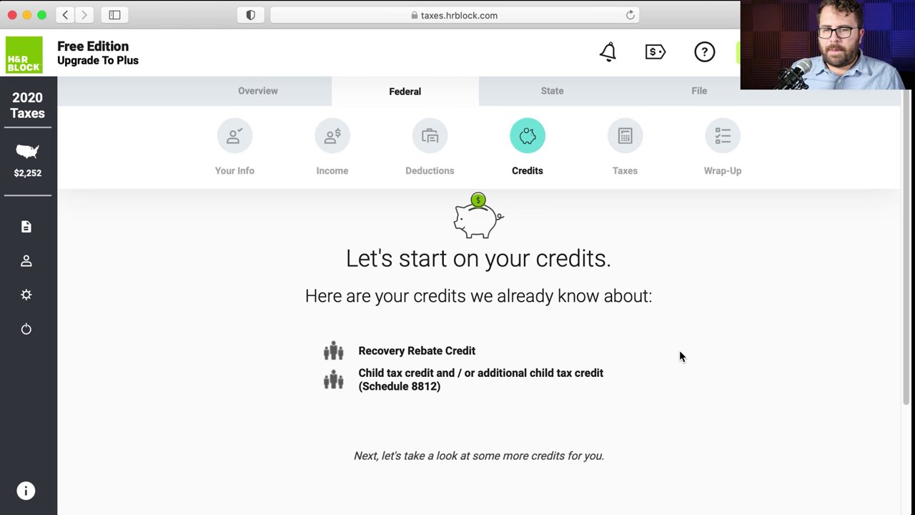
- Review the Recovery Rebate and child tax credit entries, then continue to the common credits list
left_click_drag(478, 351, 364, 349)
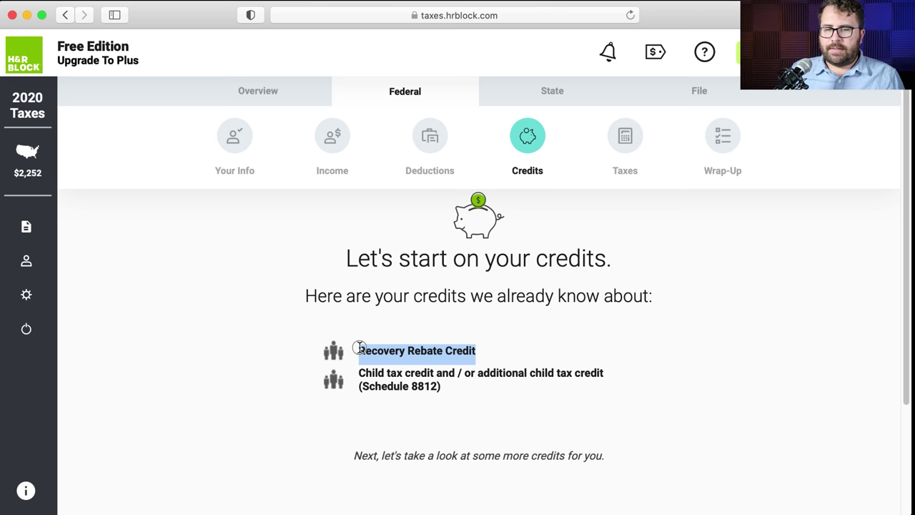
left_click(375, 356)
triple_click(451, 350)
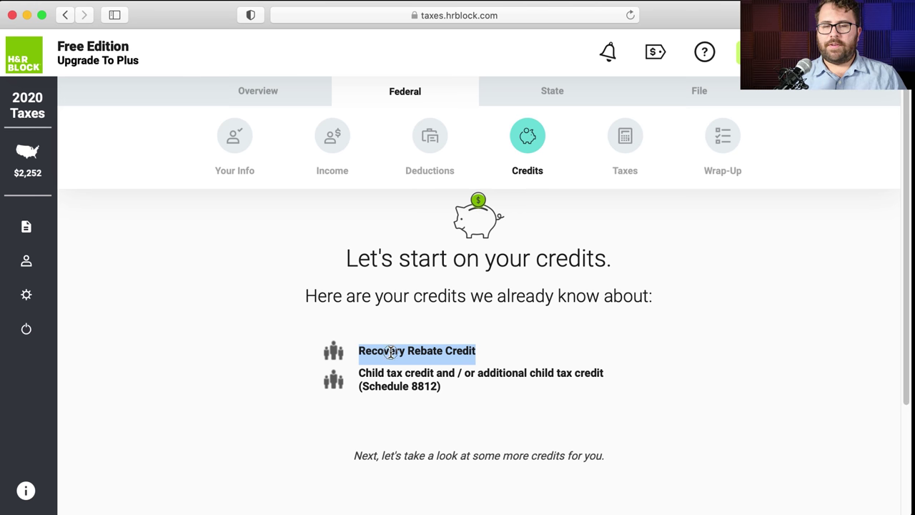
left_click(391, 351)
scroll(410, 351, "down", 1)
left_click_drag(489, 348, 351, 343)
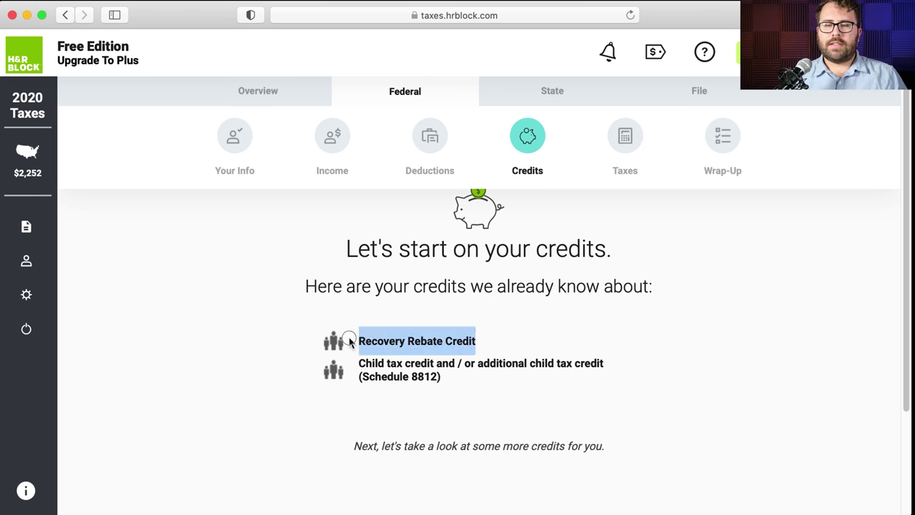
scroll(480, 384, "down", 5)
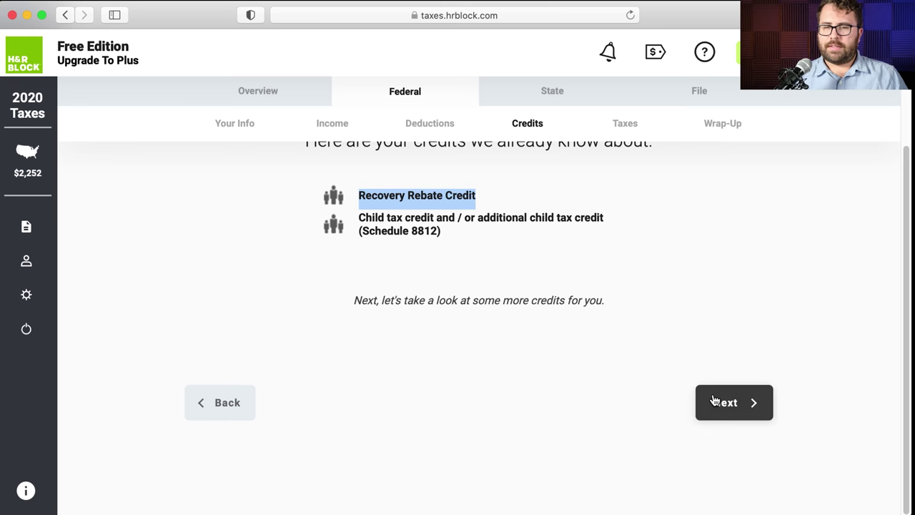
left_click_drag(360, 216, 436, 217)
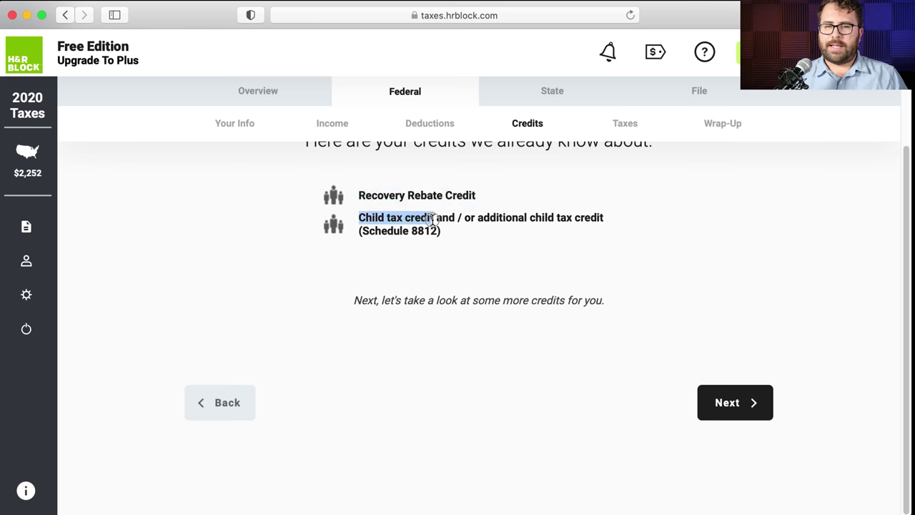
left_click(511, 246)
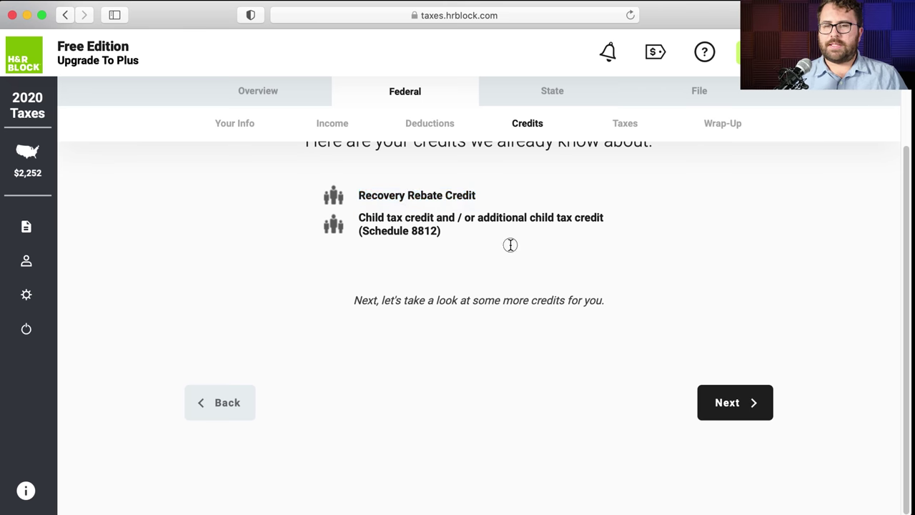
left_click(730, 399)
scroll(571, 327, "down", 2)
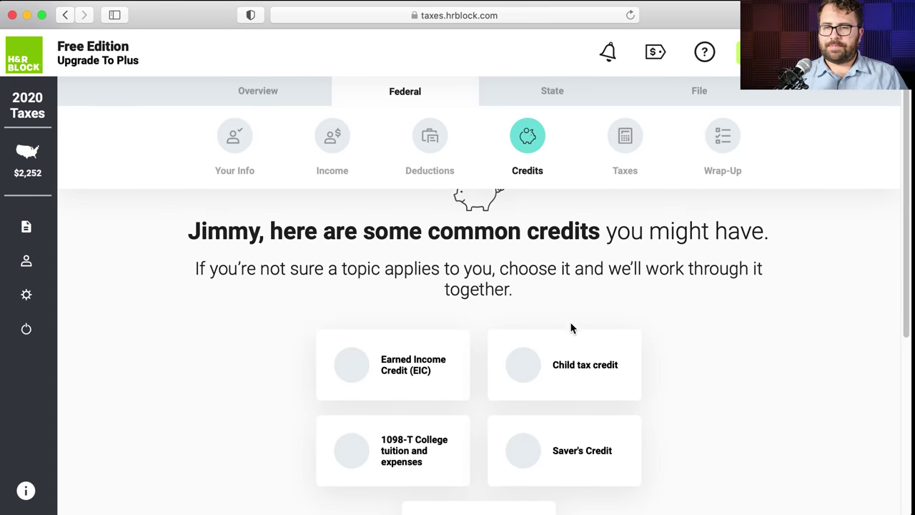
- Select then deselect Saver's Credit, and continue with no common credits chosen
scroll(570, 328, "up", 1)
scroll(571, 328, "down", 2)
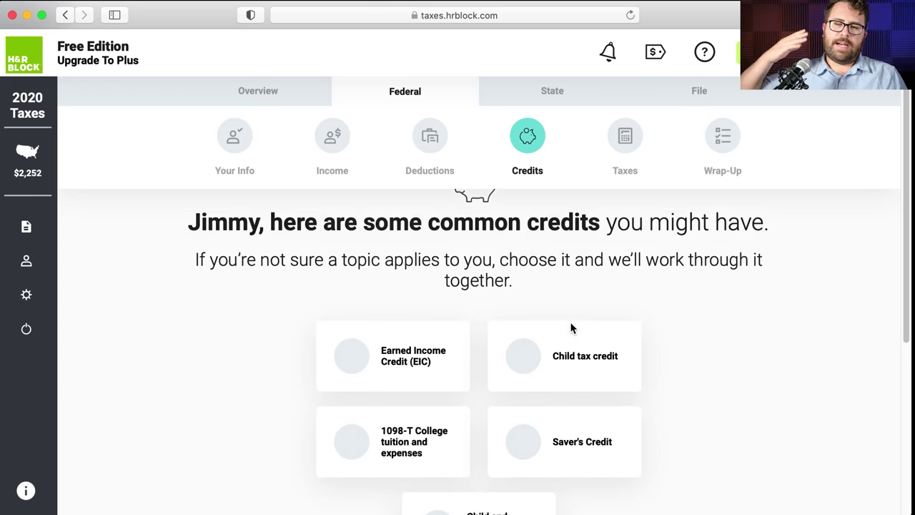
scroll(571, 328, "down", 3)
scroll(572, 328, "down", 1)
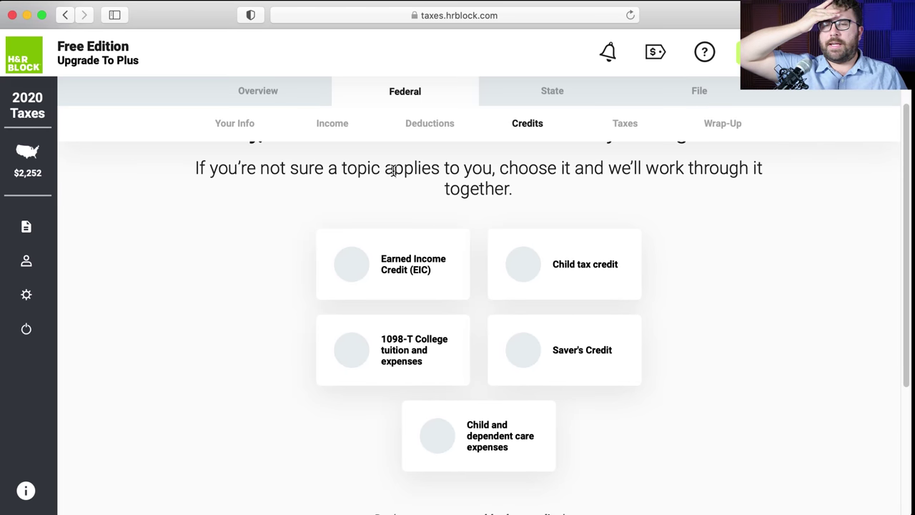
scroll(414, 207, "down", 1)
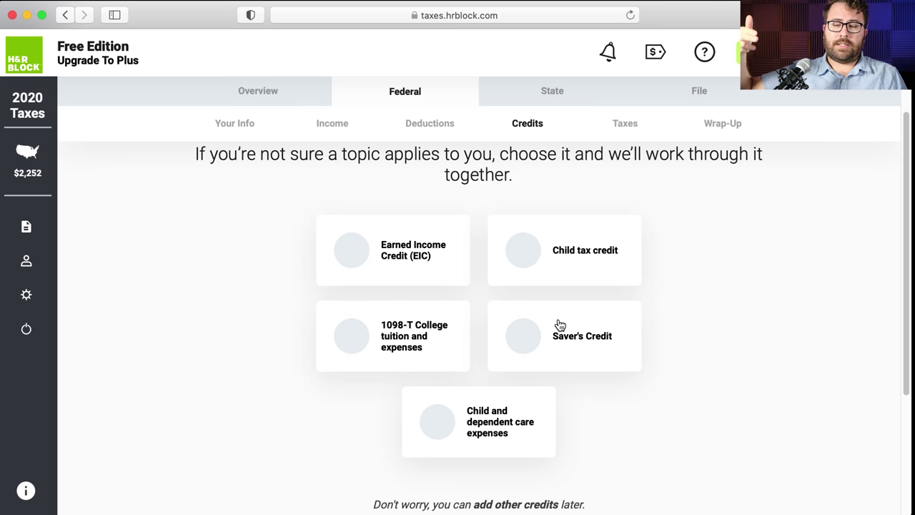
left_click(560, 324)
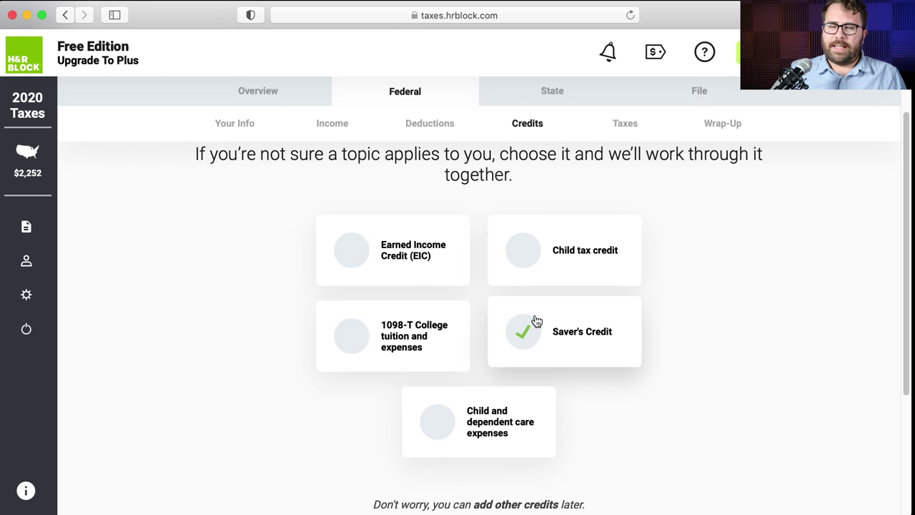
left_click(537, 335)
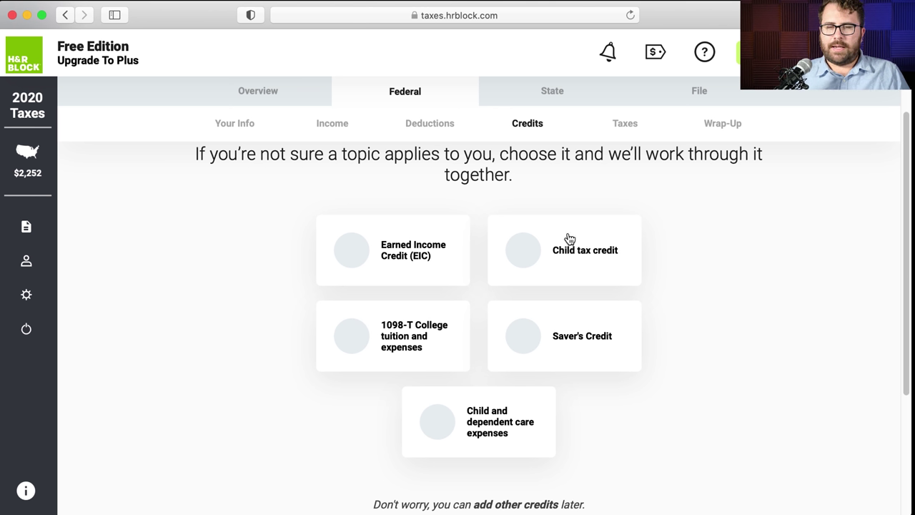
scroll(586, 272, "down", 5)
left_click(725, 443)
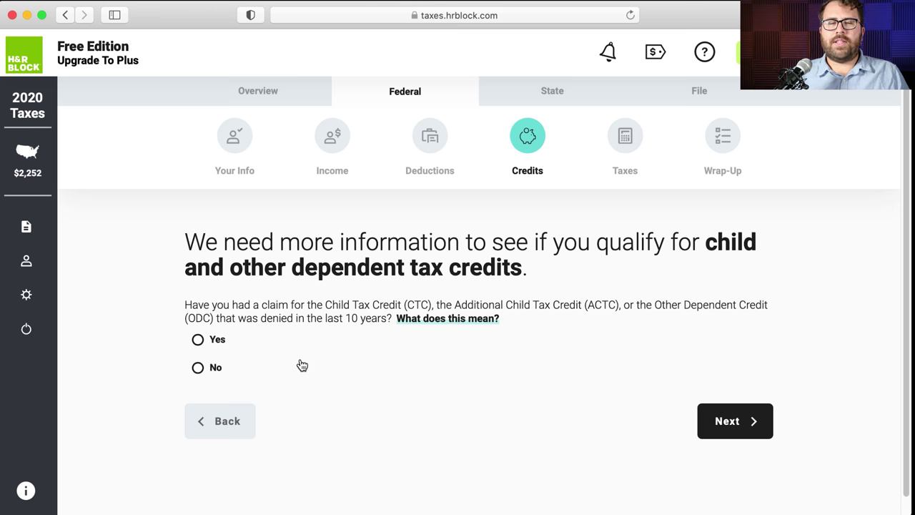
- Answer No to a denied child credit claim and continue past the Child Tax Credit result
left_click(197, 341)
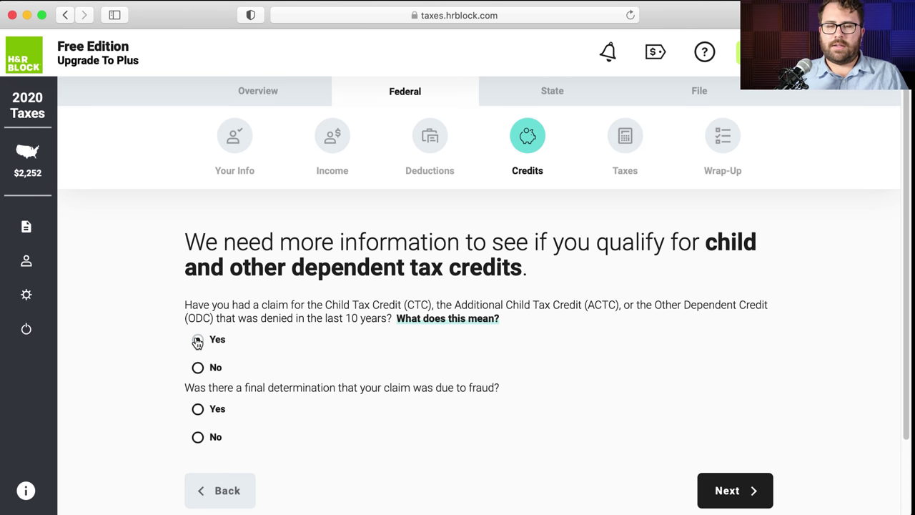
left_click(199, 369)
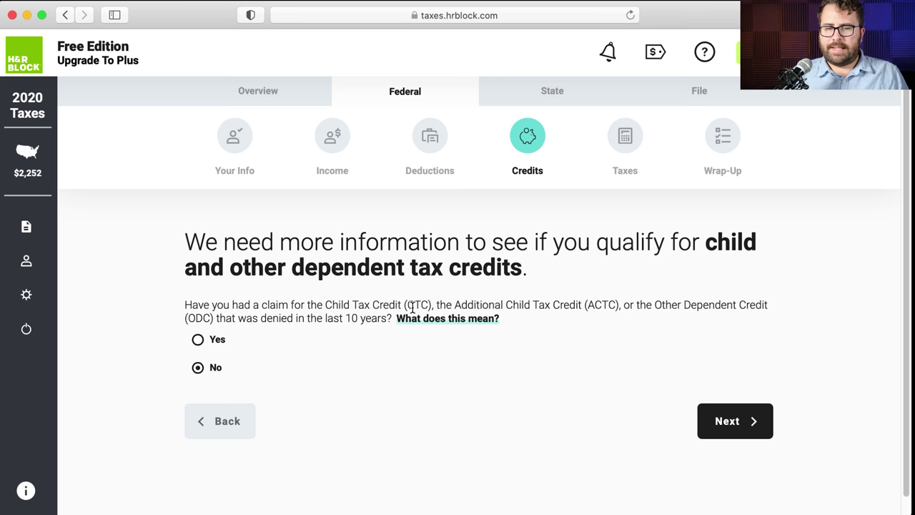
left_click(753, 421)
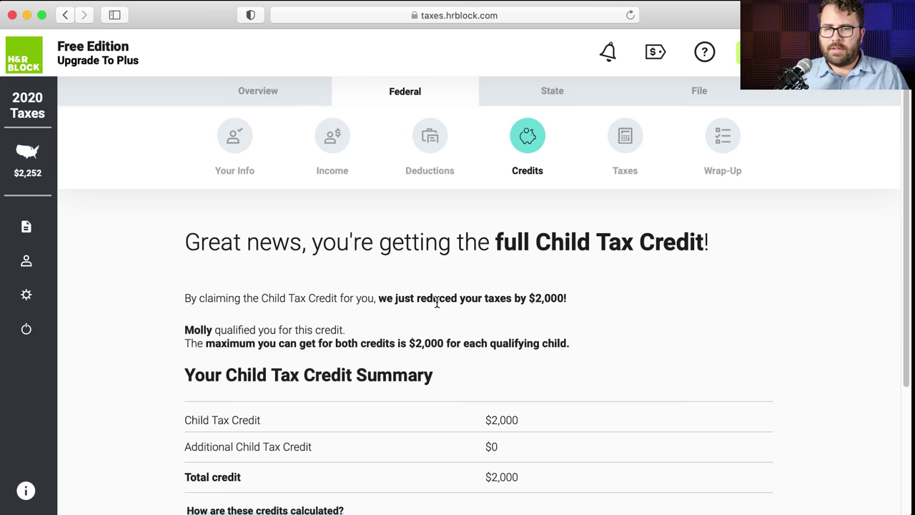
scroll(437, 302, "down", 3)
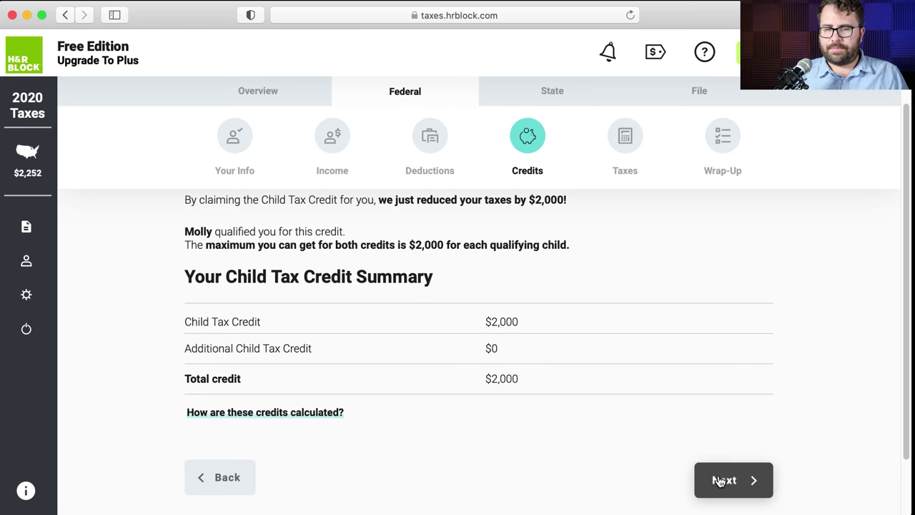
left_click(717, 479)
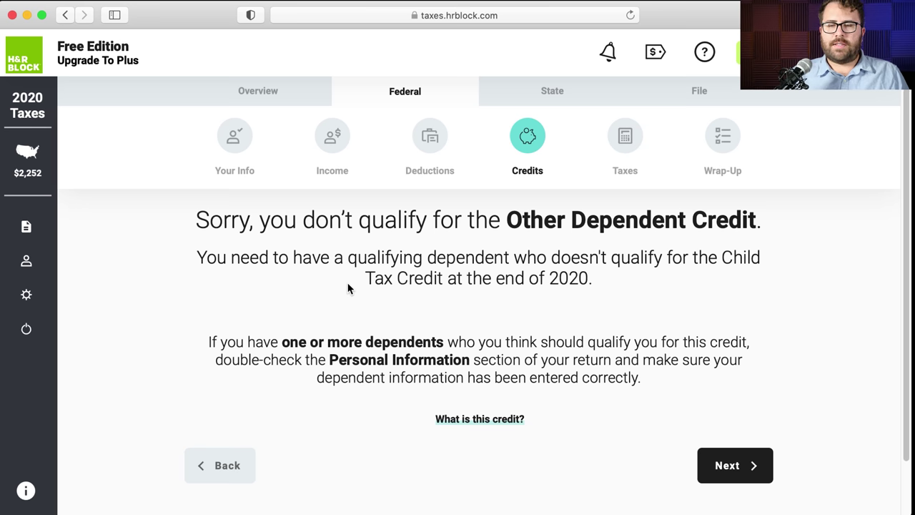
- Read the $500 Other Dependent Credit explanation, close it, and continue to the credits overview
left_click(451, 419)
double_click(772, 178)
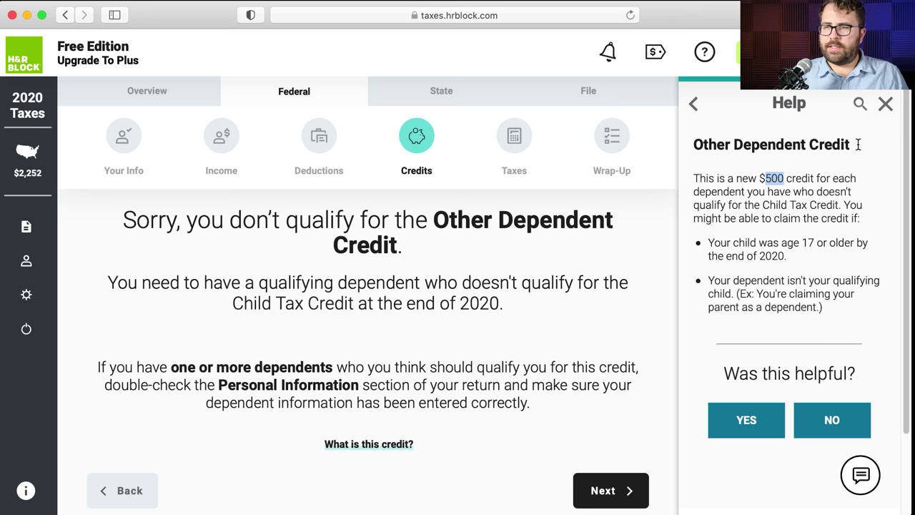
left_click(885, 104)
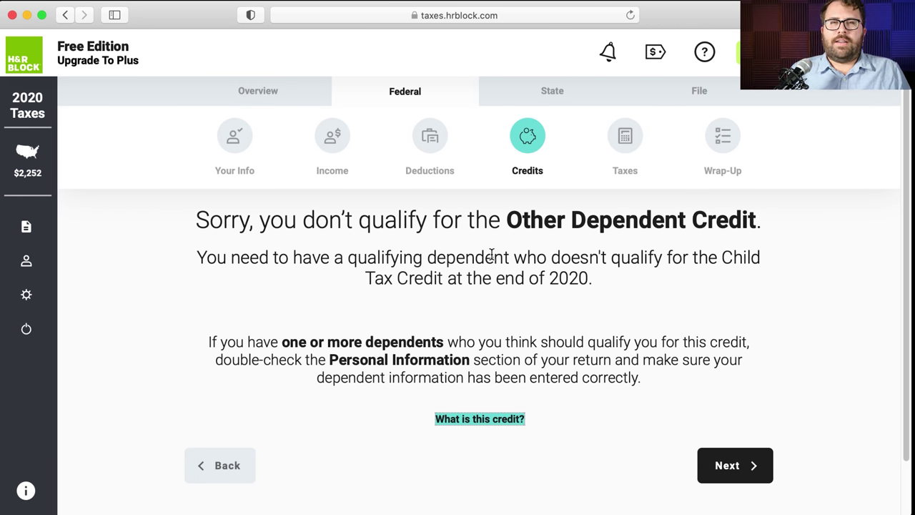
left_click(741, 458)
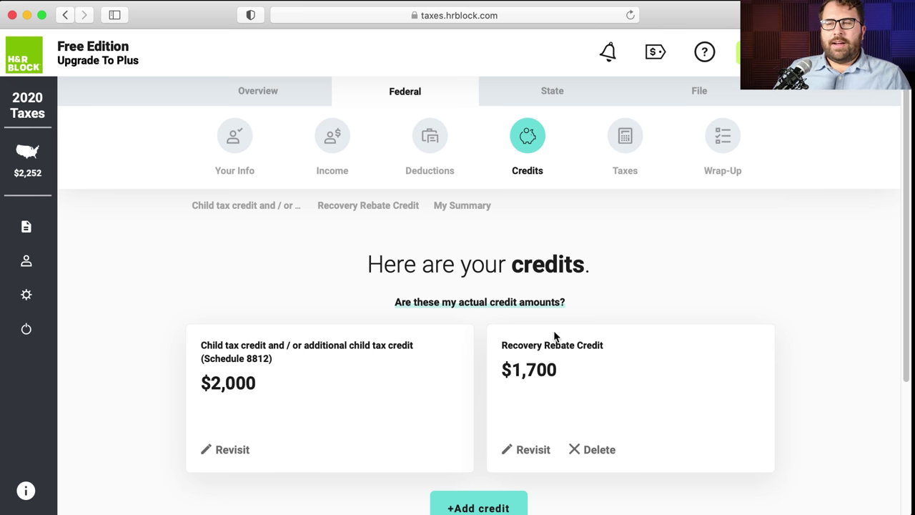
- Review the $1,700 Recovery Rebate Credit card and continue to the credits My Summary page
scroll(555, 337, "down", 1)
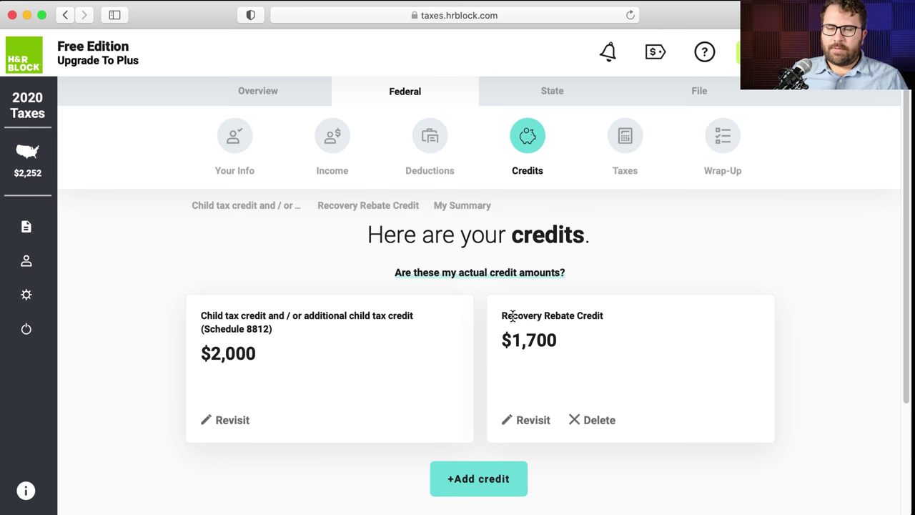
left_click_drag(502, 315, 503, 338)
left_click(617, 279)
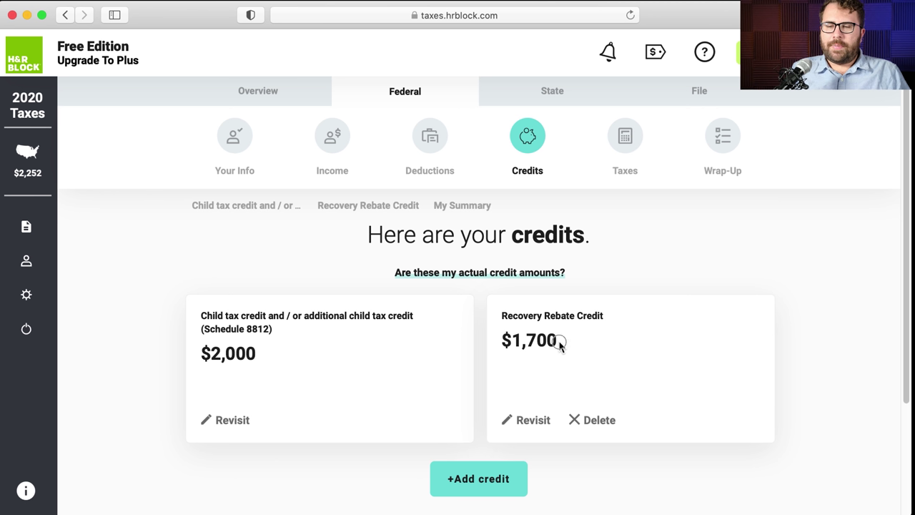
left_click_drag(559, 341, 506, 338)
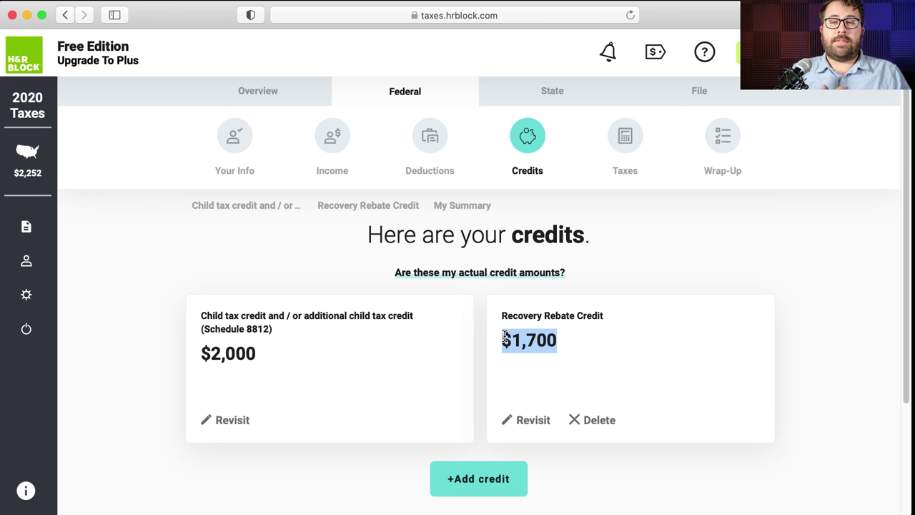
left_click(628, 276)
left_click_drag(625, 324, 497, 313)
left_click(623, 276)
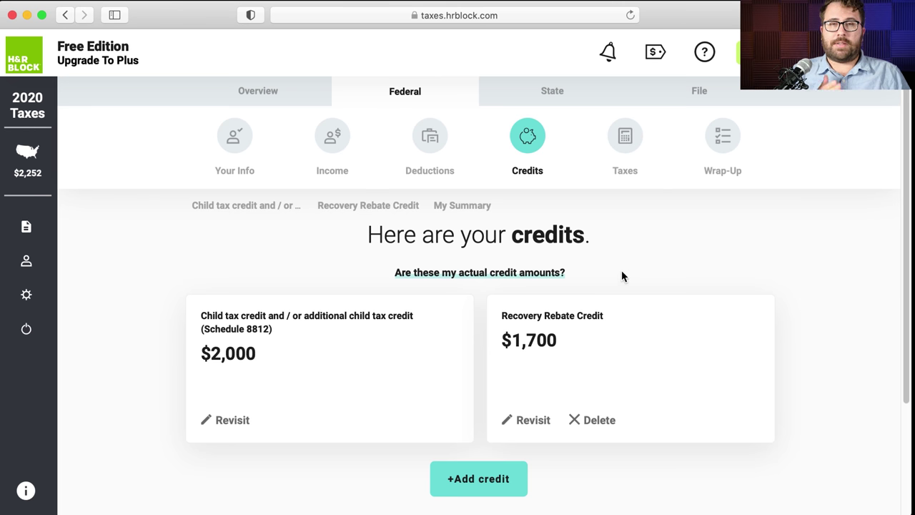
scroll(623, 287, "down", 3)
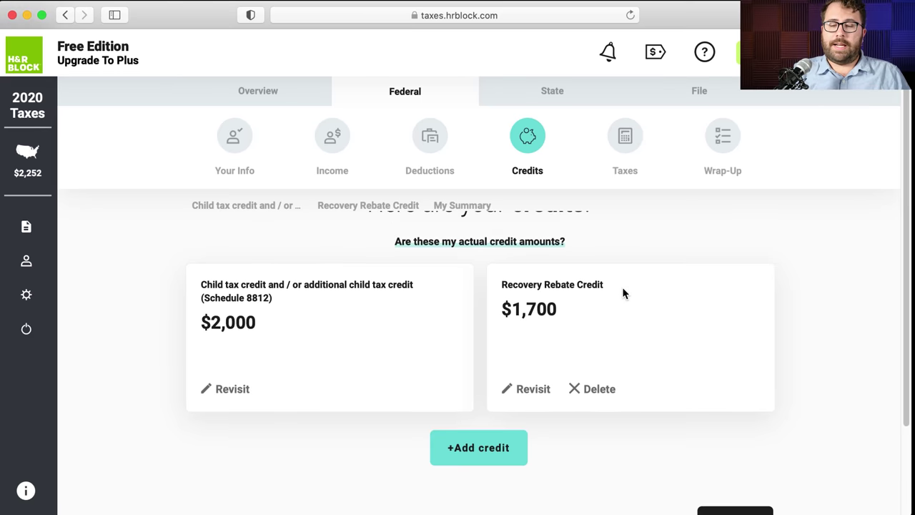
scroll(624, 295, "up", 3)
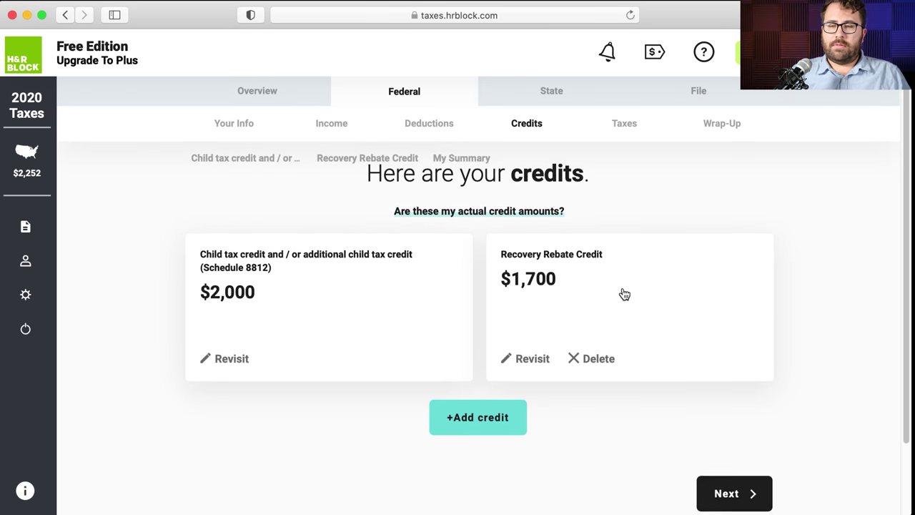
left_click_drag(617, 334, 501, 326)
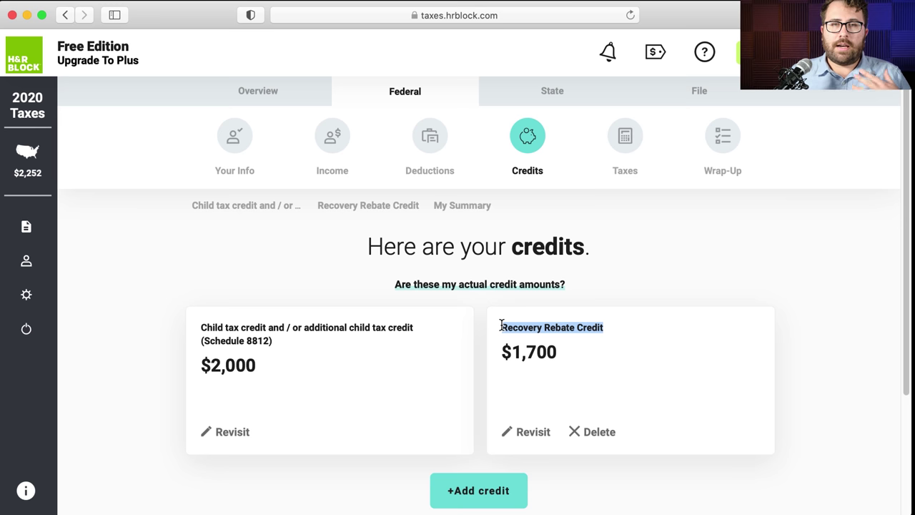
left_click(658, 290)
scroll(658, 289, "down", 3)
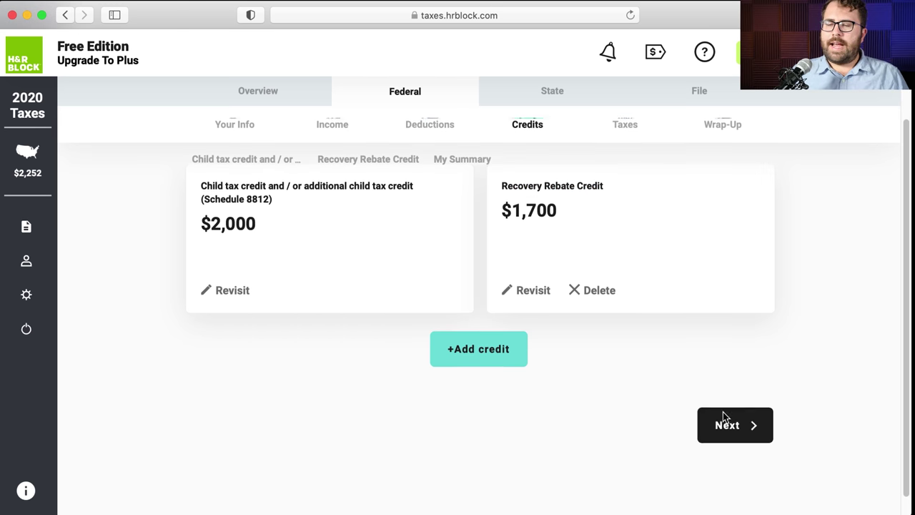
left_click(725, 427)
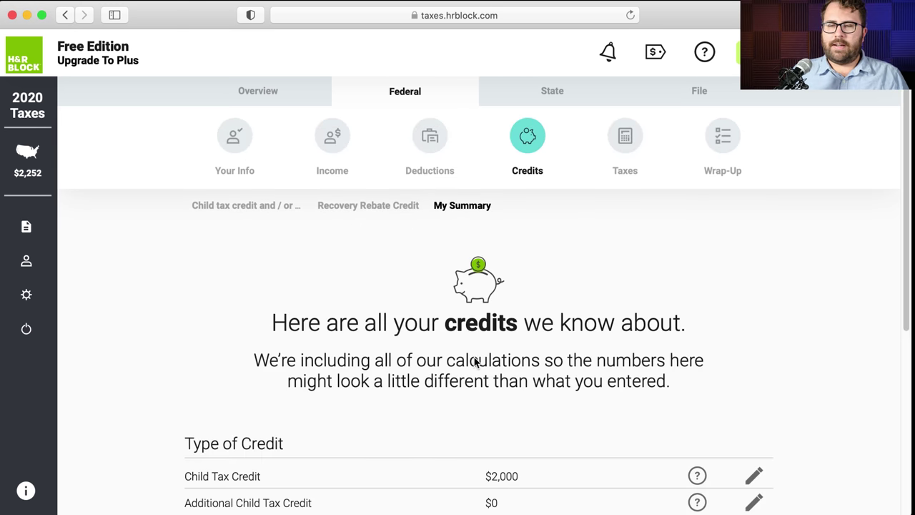
- Step toward Taxes, then return to the overview showing $2,000 child tax credit and $1,700 Recovery Rebate cards
scroll(474, 357, "down", 5)
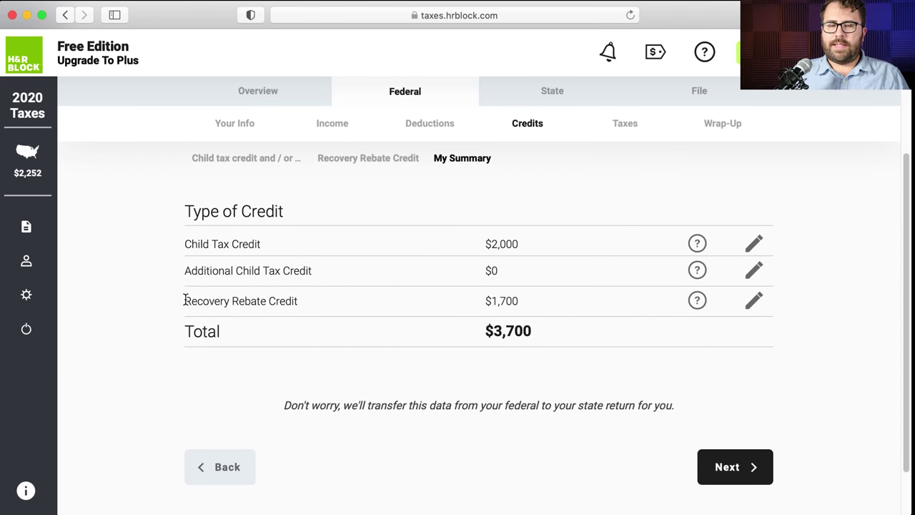
left_click_drag(184, 300, 522, 301)
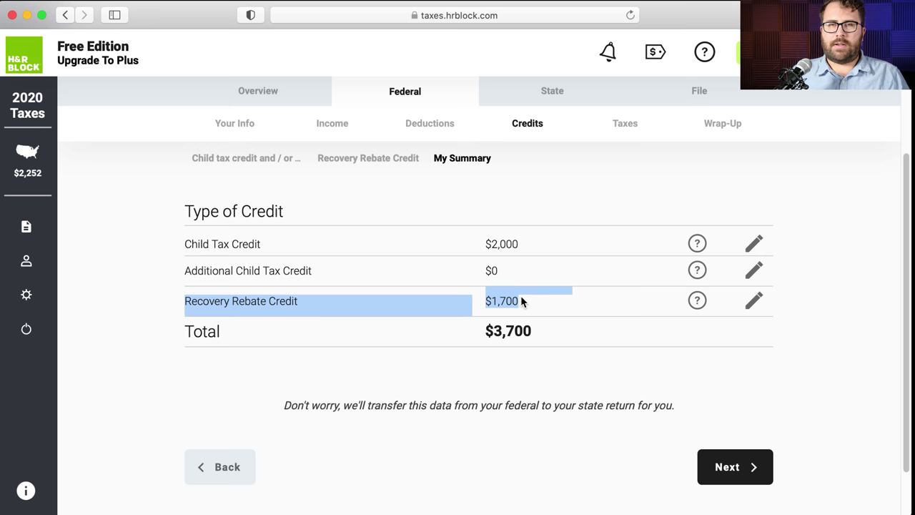
left_click(738, 461)
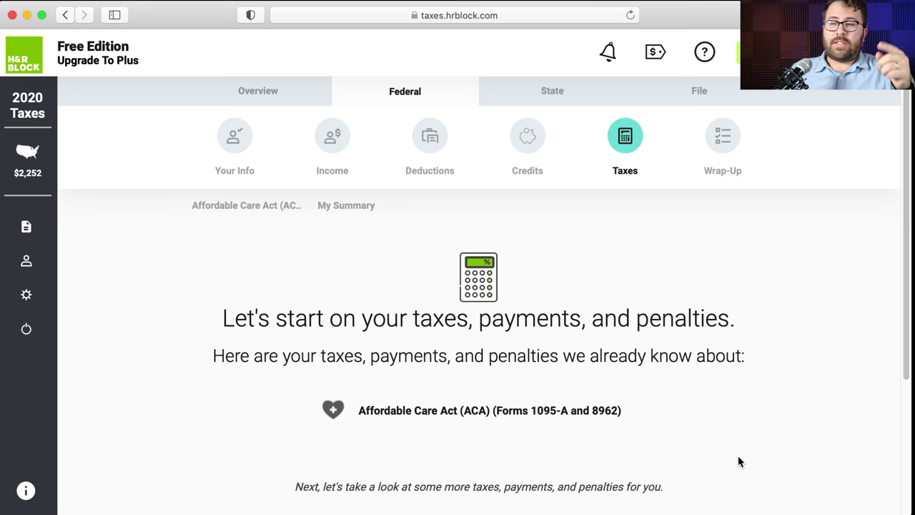
scroll(646, 431, "down", 5)
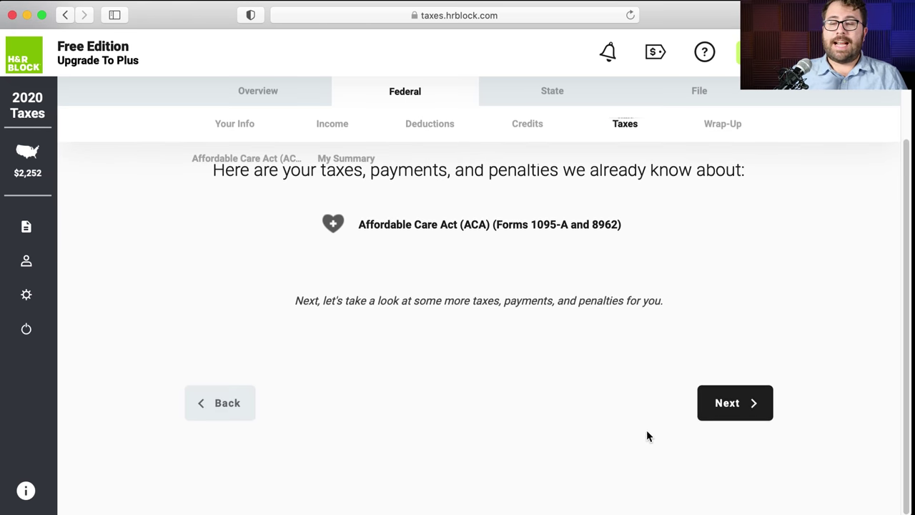
left_click(221, 404)
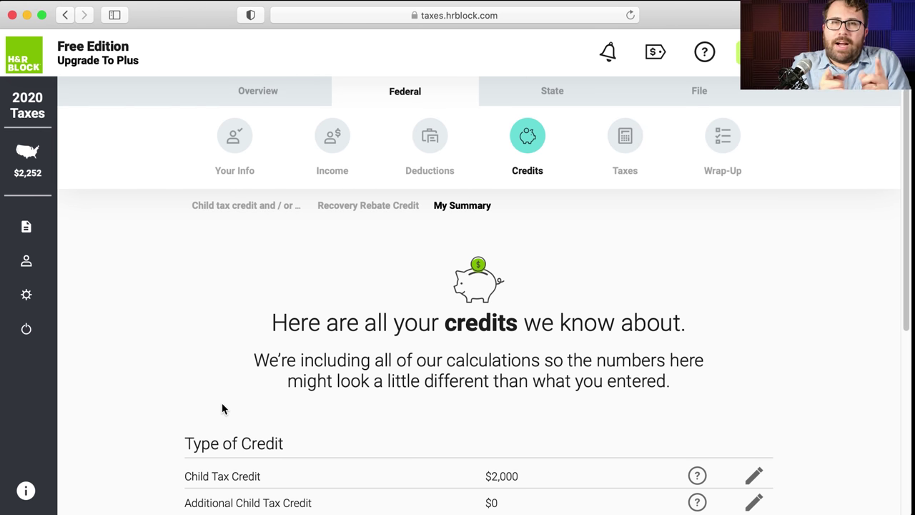
scroll(221, 408, "down", 5)
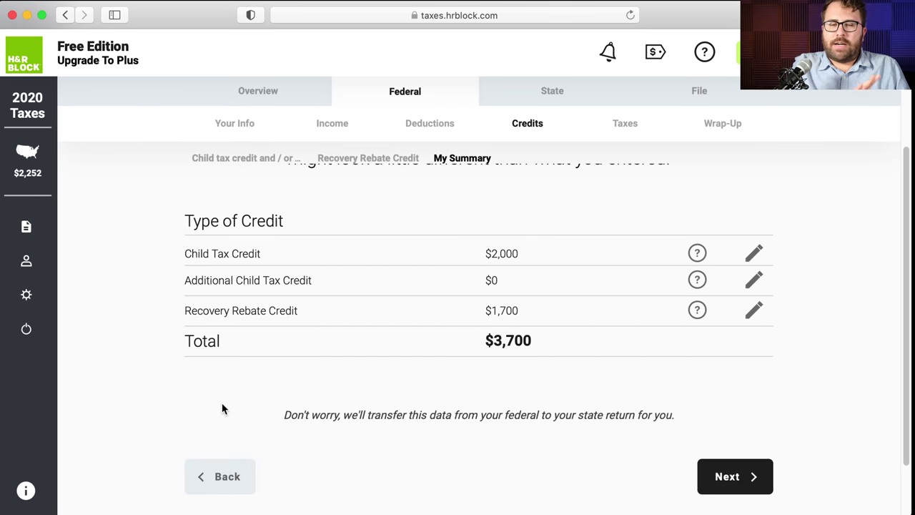
left_click(228, 474)
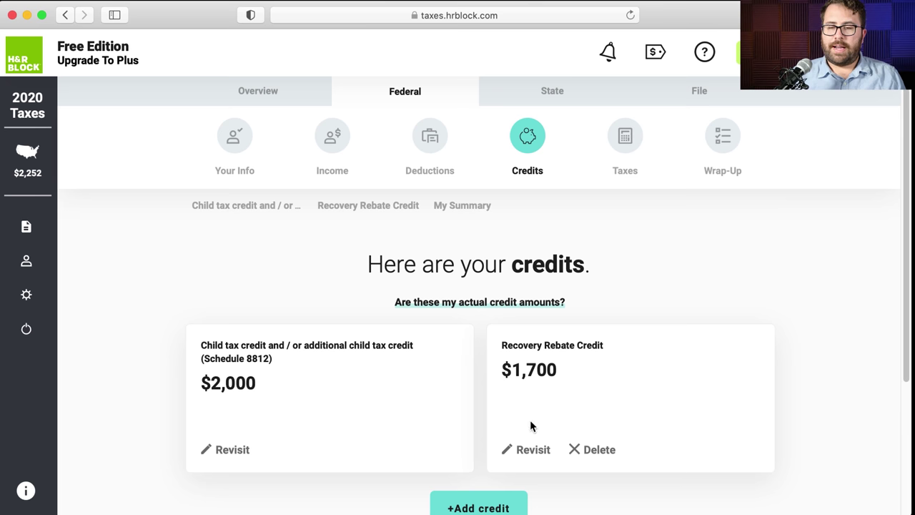
- Reopen the Recovery Rebate Credit and answer Yes to receiving a stimulus payment
scroll(533, 452, "down", 1)
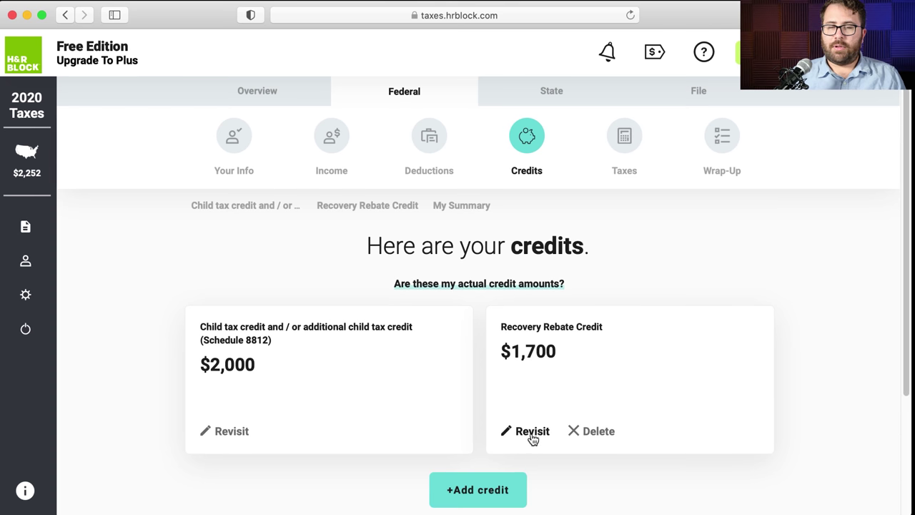
left_click(532, 432)
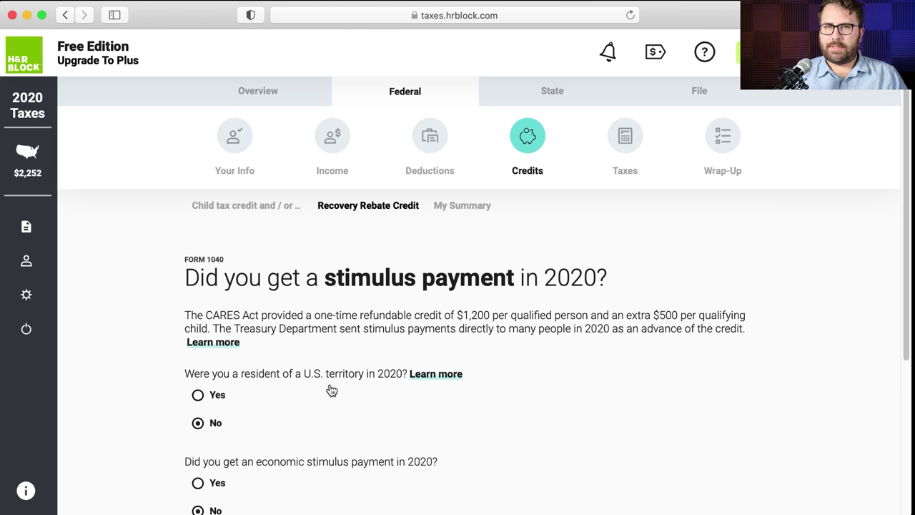
scroll(252, 456, "down", 1)
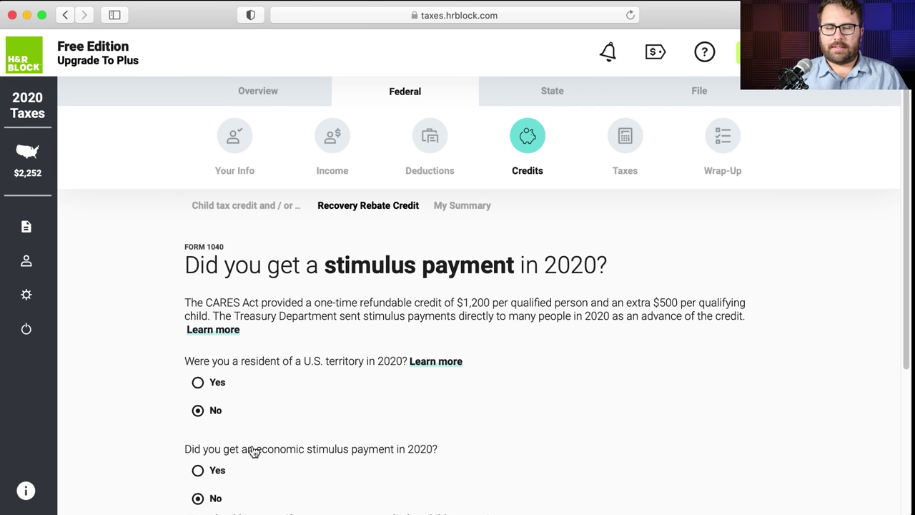
scroll(250, 449, "down", 2)
left_click(200, 441)
- Enter the $1,700 stimulus amount received and save it
scroll(237, 439, "down", 5)
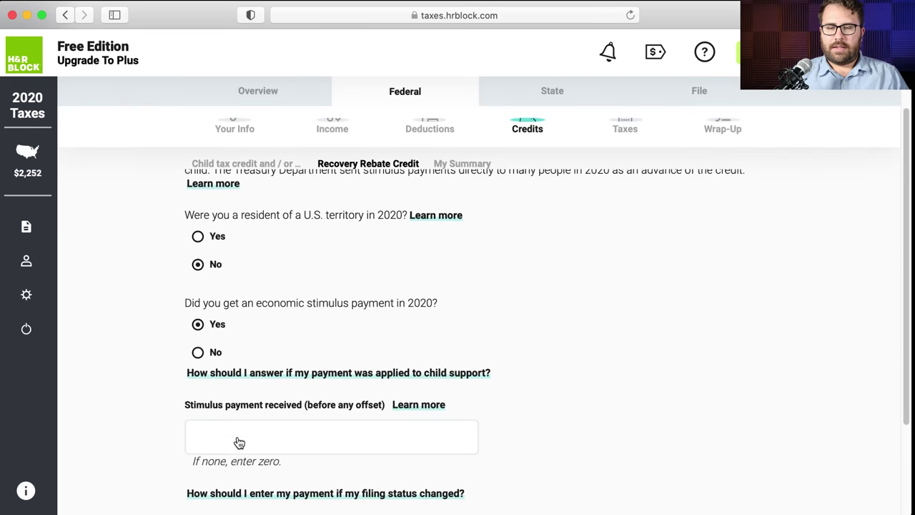
scroll(244, 427, "down", 2)
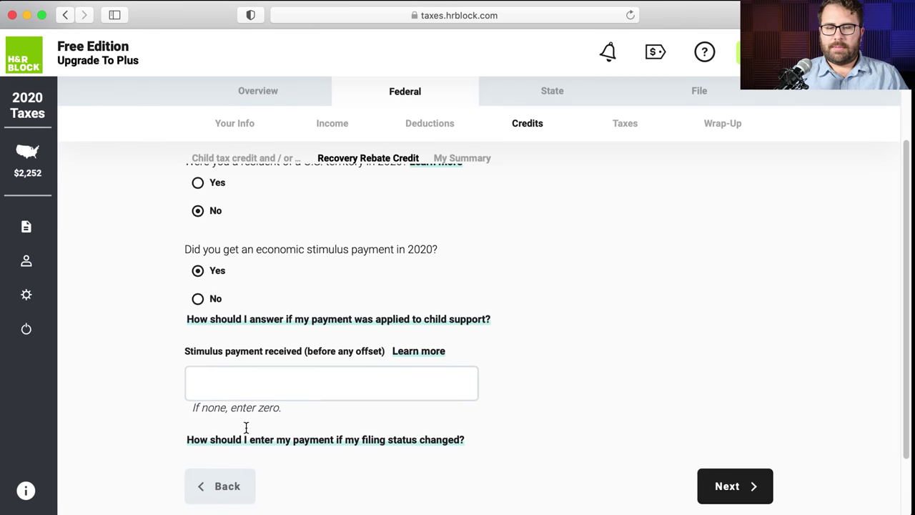
left_click(252, 390)
type("1700")
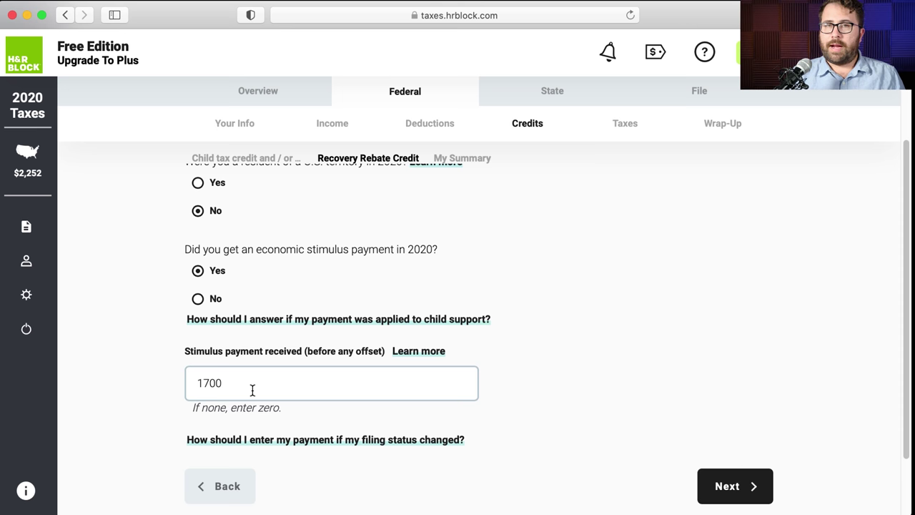
left_click(730, 482)
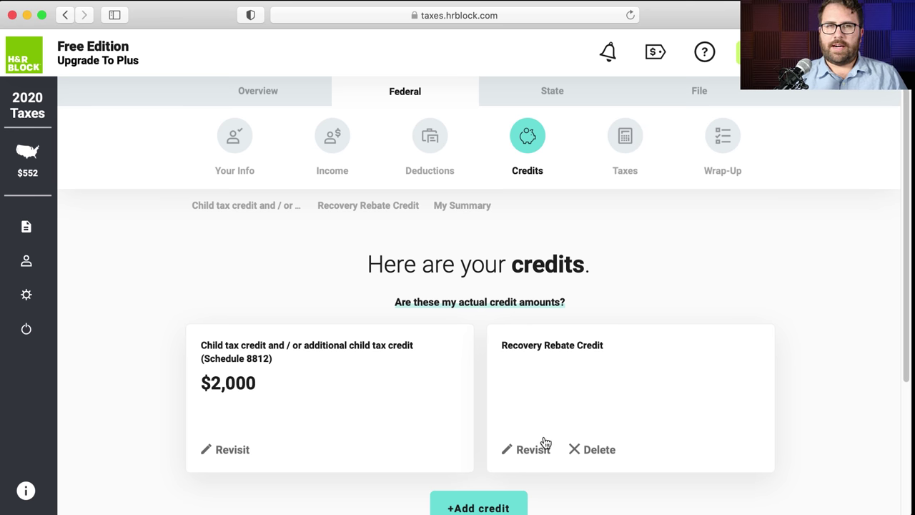
scroll(546, 443, "down", 1)
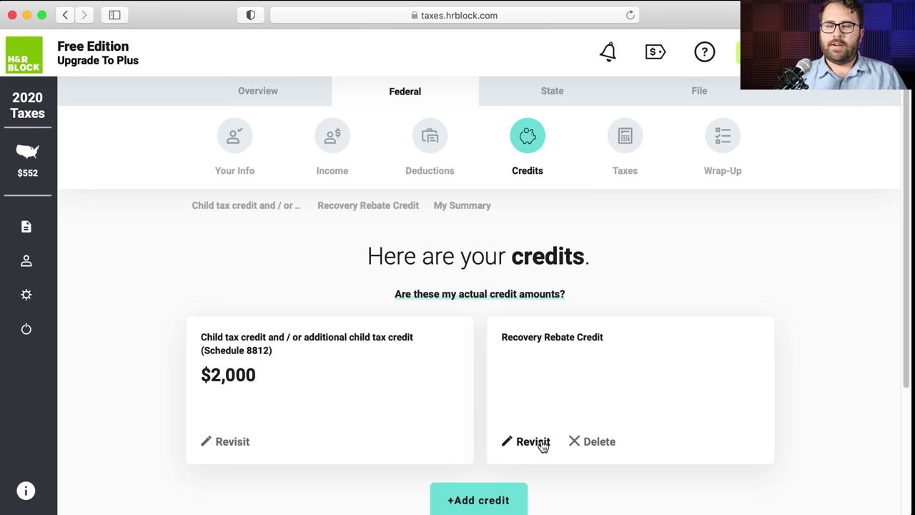
- Change the stimulus payment received from $1,700 to $1,200, cutting the Recovery Rebate Credit to $500
left_click(542, 443)
scroll(433, 428, "down", 5)
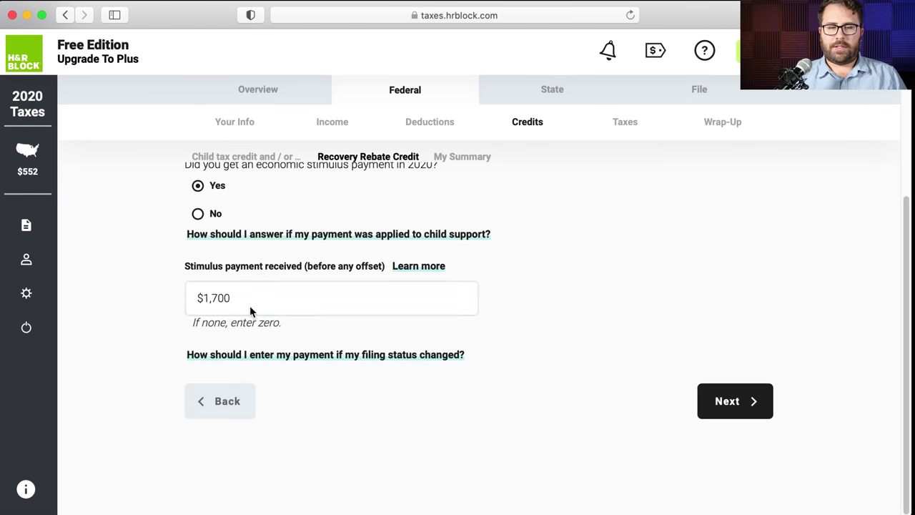
left_click_drag(250, 306, 180, 295)
type("1200")
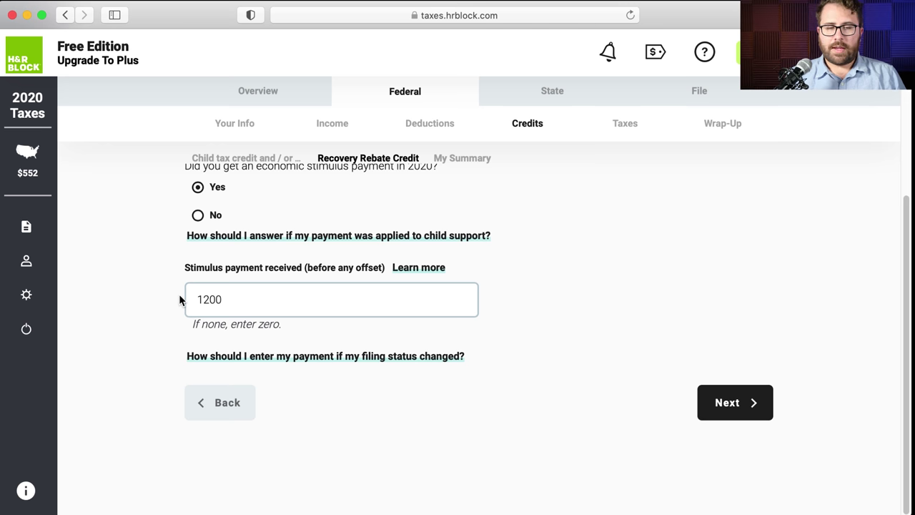
left_click(512, 361)
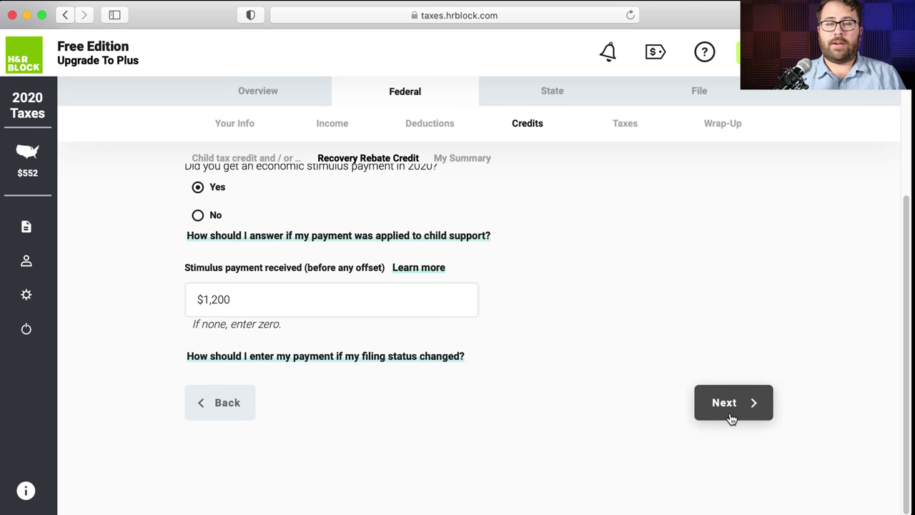
left_click(731, 418)
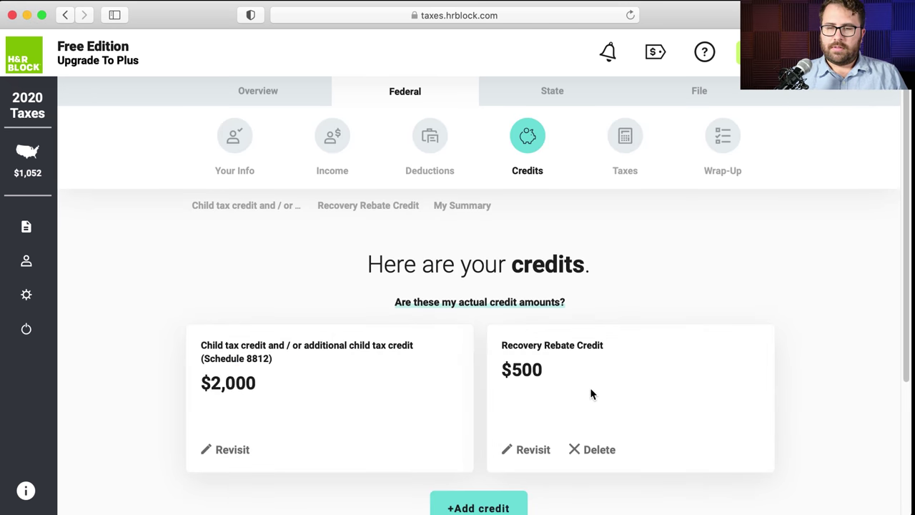
scroll(591, 393, "down", 1)
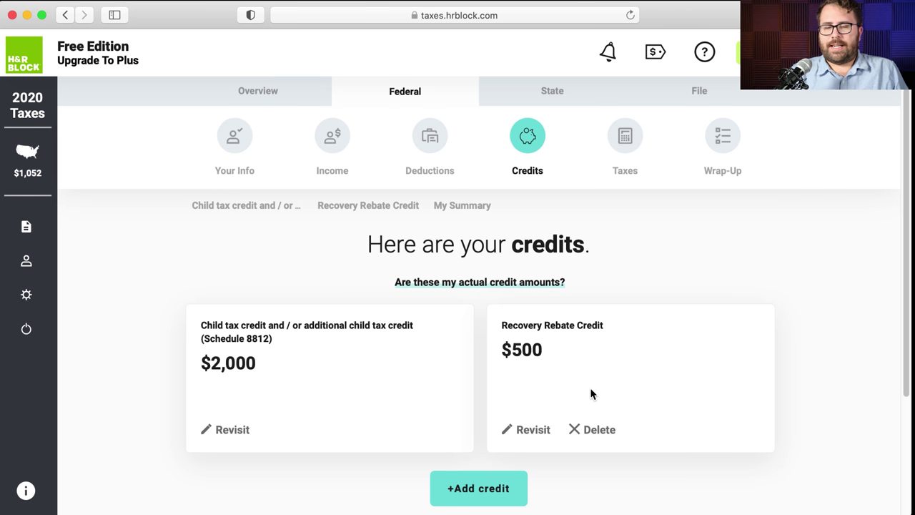
scroll(591, 394, "down", 2)
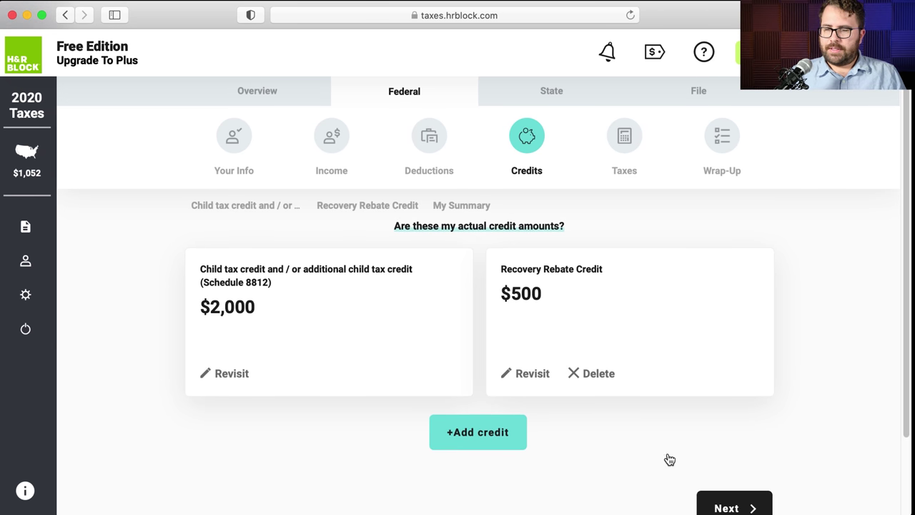
left_click(718, 503)
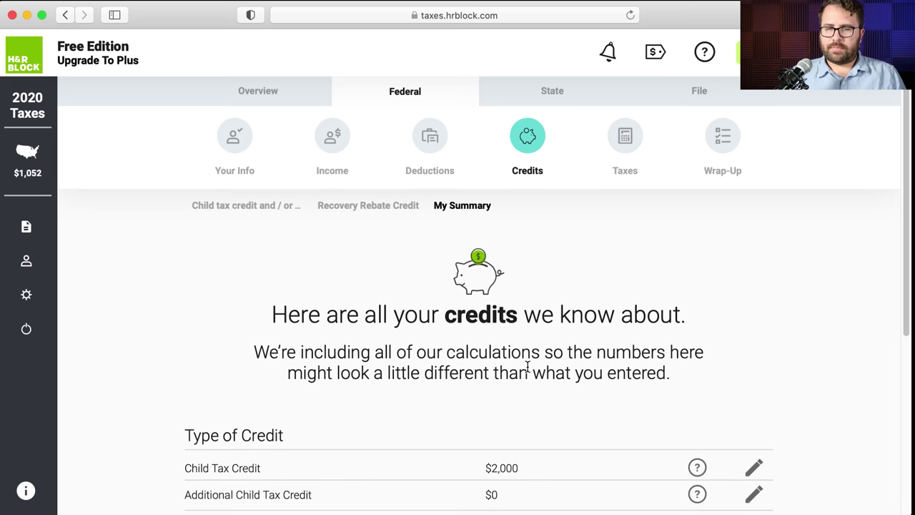
- Continue past the $2,500 credits summary and the Taxes section introduction
scroll(528, 367, "down", 1)
scroll(528, 366, "down", 5)
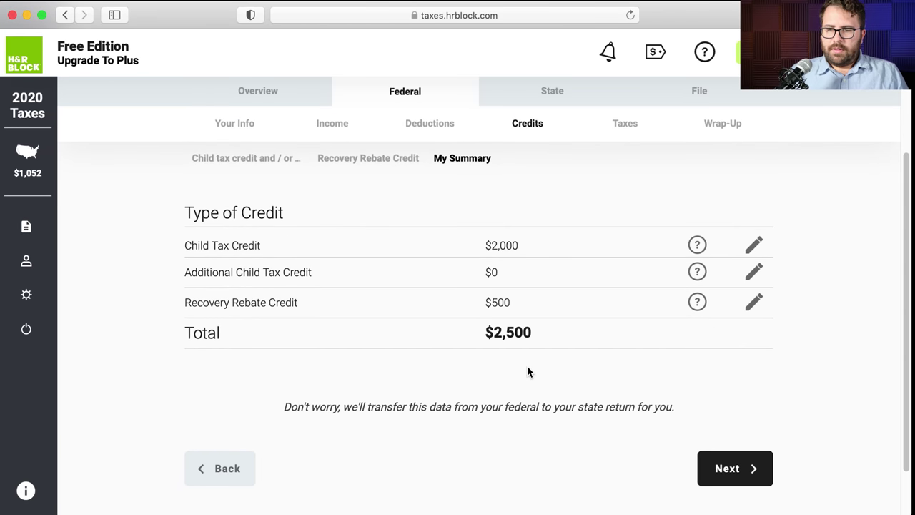
left_click(706, 457)
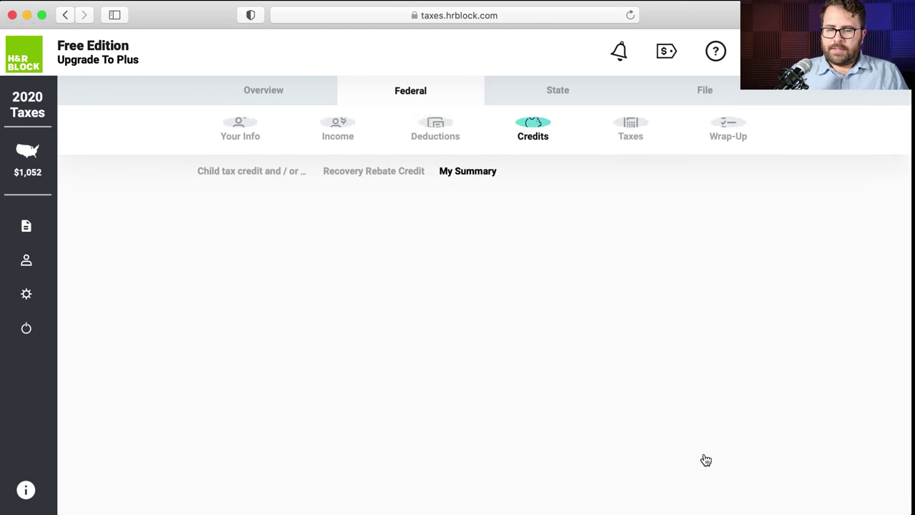
scroll(501, 376, "down", 1)
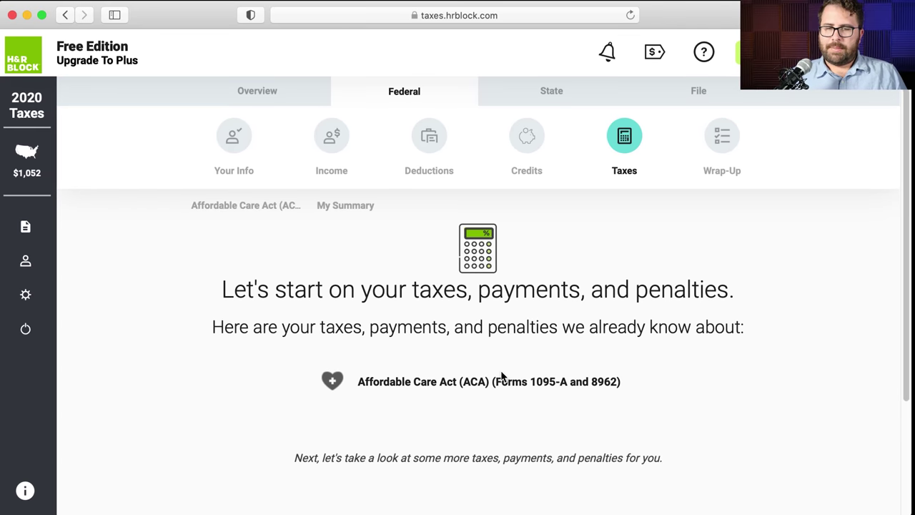
scroll(501, 377, "down", 5)
left_click(732, 405)
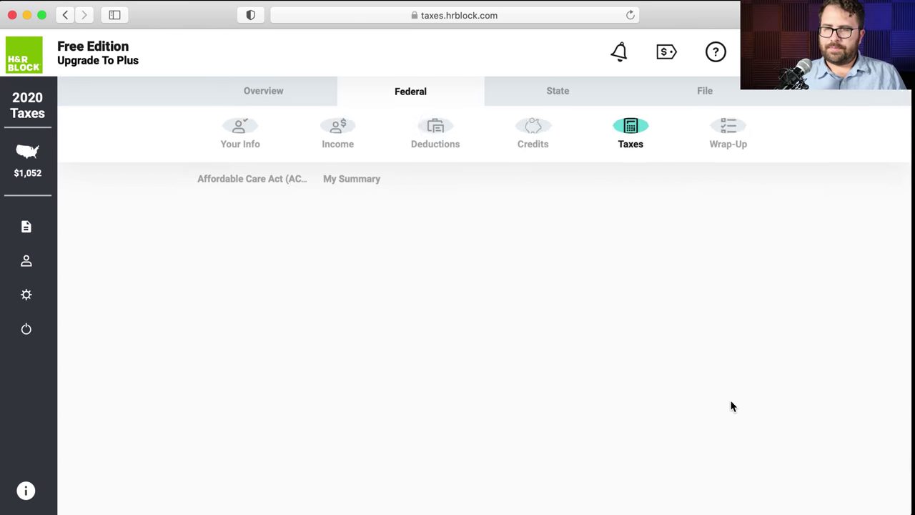
- Skip the common tax topics to reach the household health-insurance question
scroll(573, 386, "down", 2)
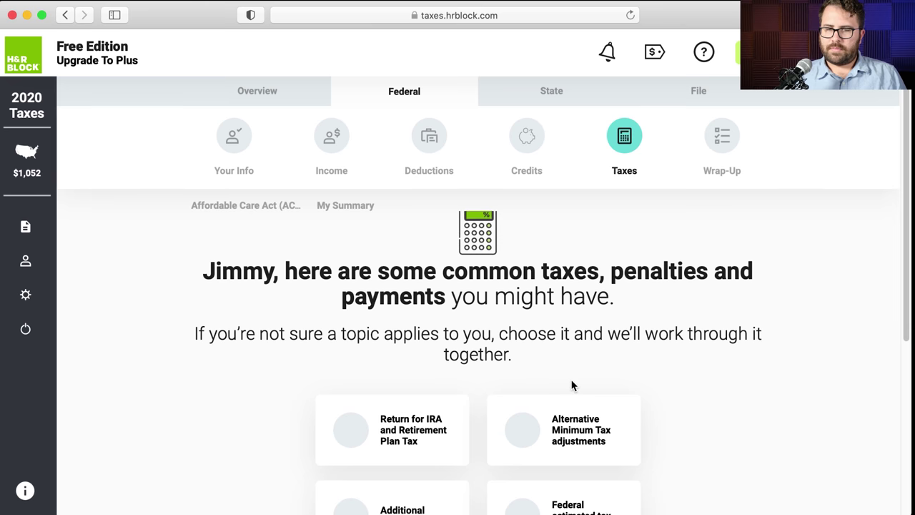
scroll(573, 385, "down", 3)
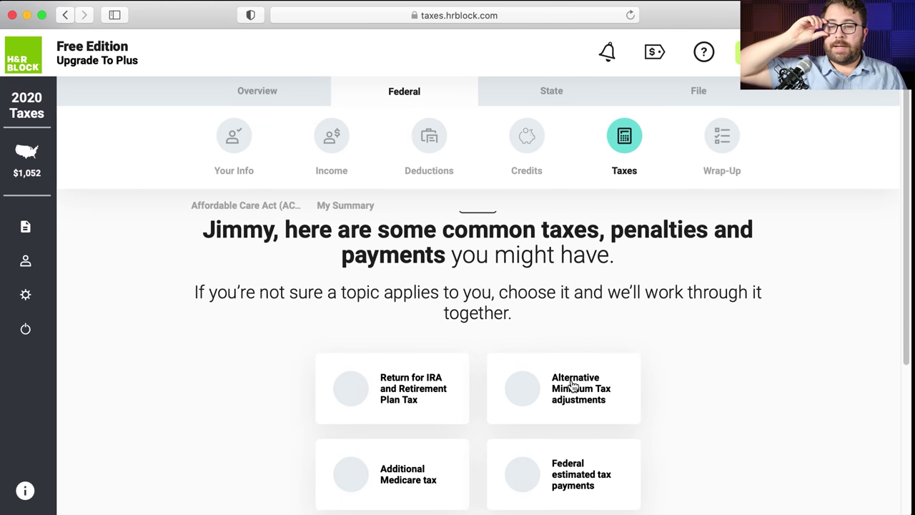
scroll(573, 386, "down", 2)
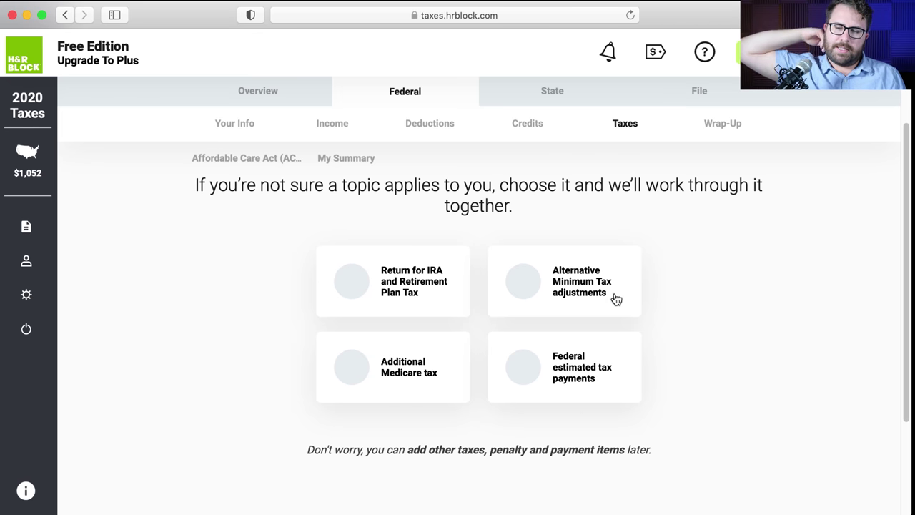
scroll(322, 285, "up", 1)
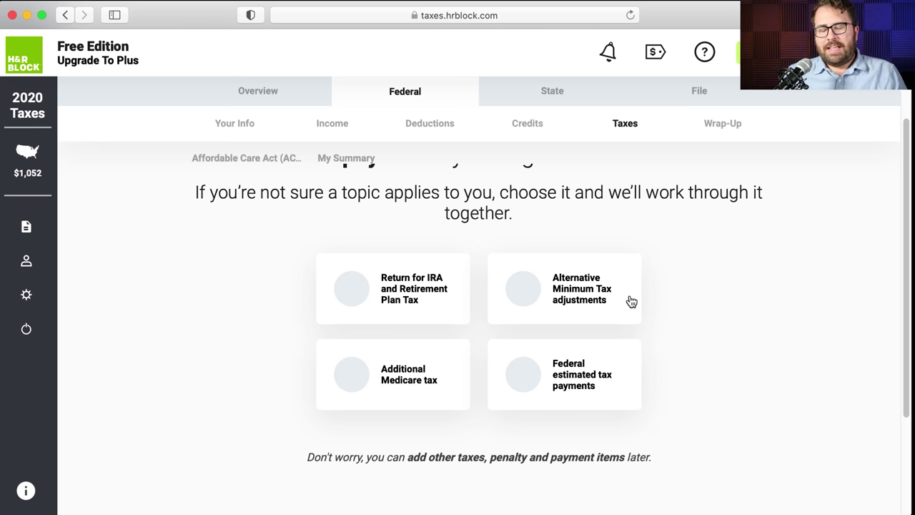
scroll(652, 347, "down", 1)
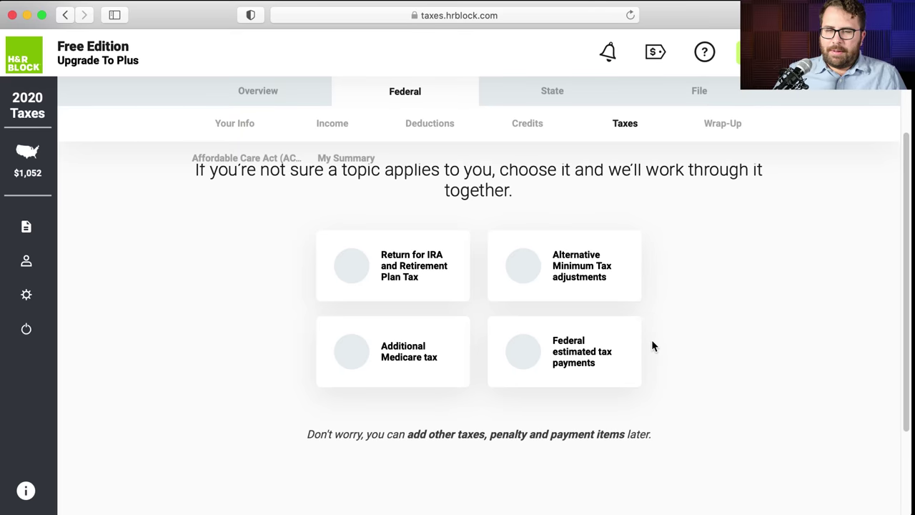
scroll(486, 346, "down", 5)
left_click(752, 402)
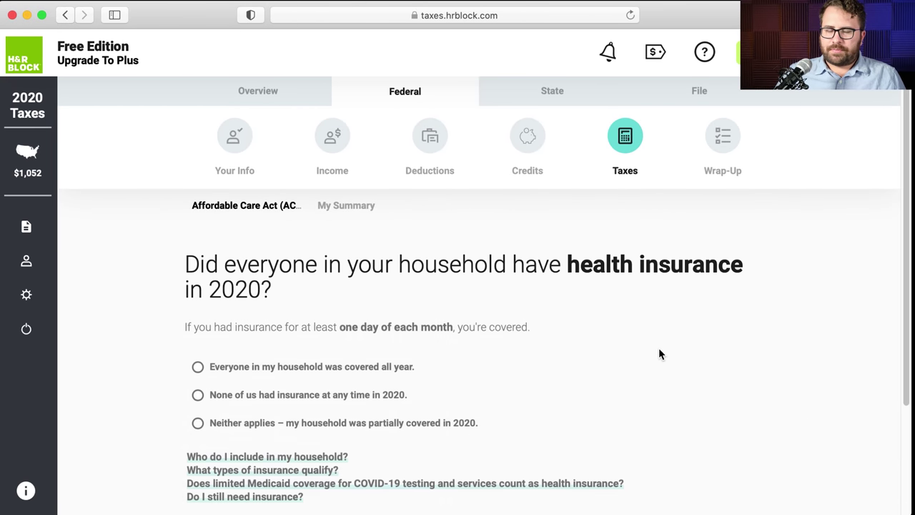
- Record that everyone had full-year health coverage through employer insurance
scroll(649, 351, "down", 1)
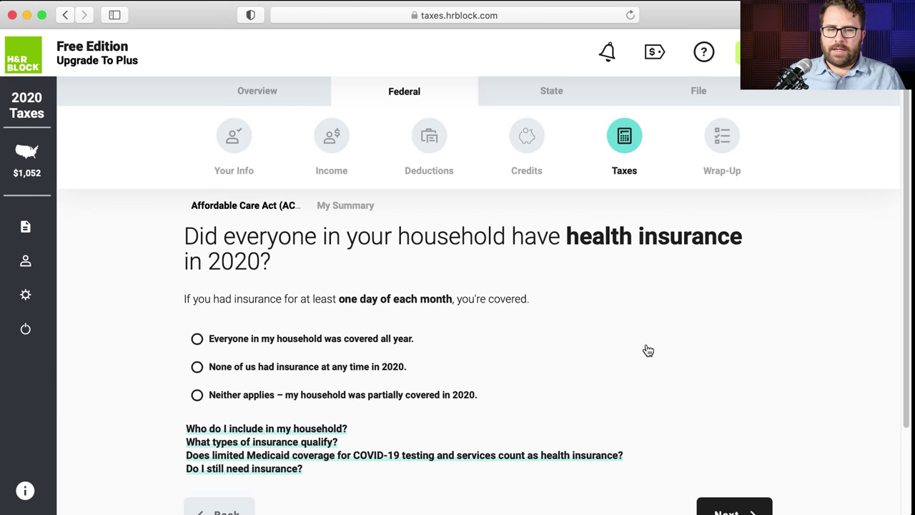
scroll(501, 357, "down", 2)
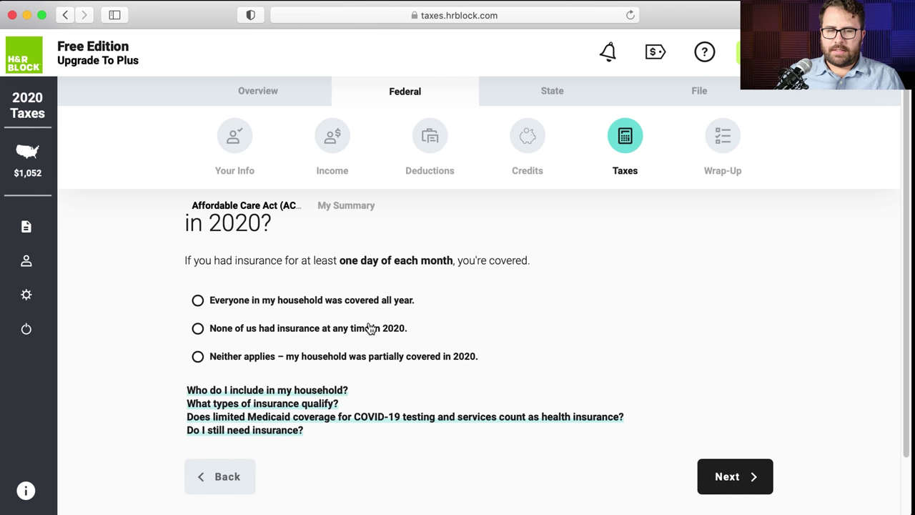
left_click(196, 301)
left_click(742, 477)
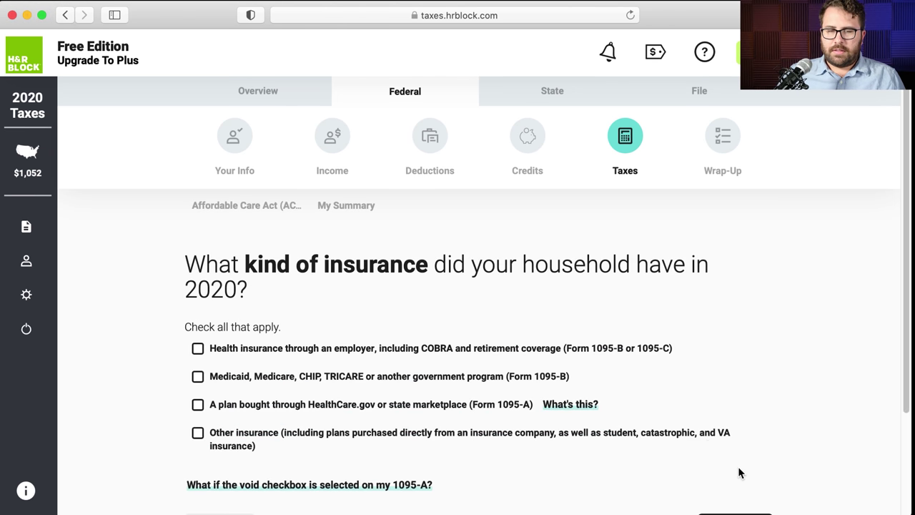
scroll(633, 415, "down", 1)
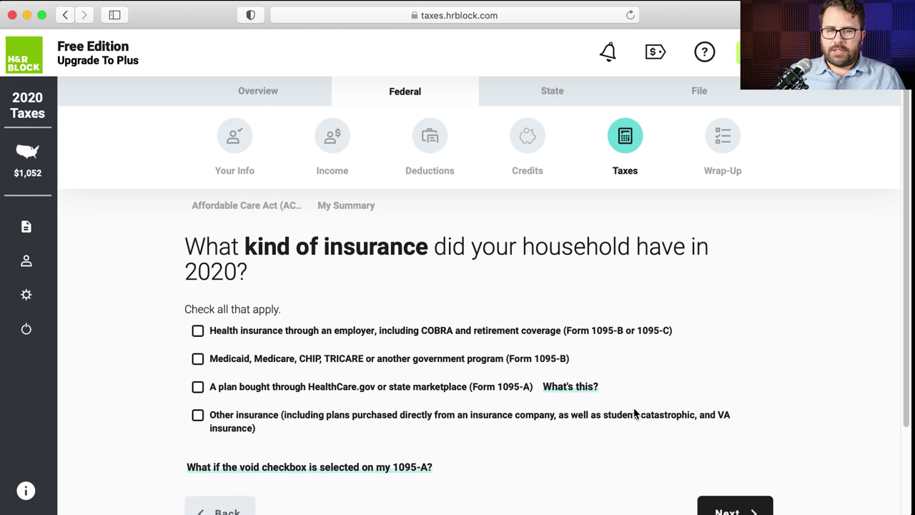
left_click(207, 330)
left_click(715, 509)
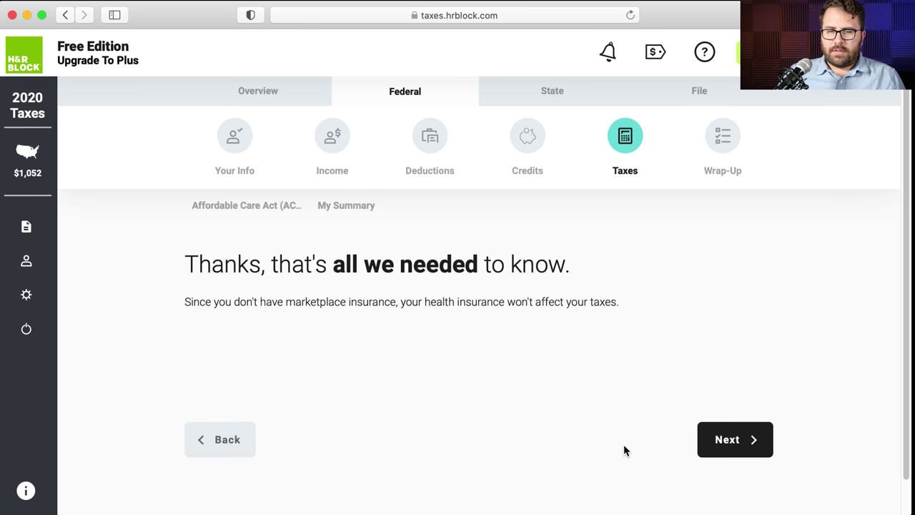
- Move past the additional ACA taxes page to the taxes and payments summary
left_click(700, 447)
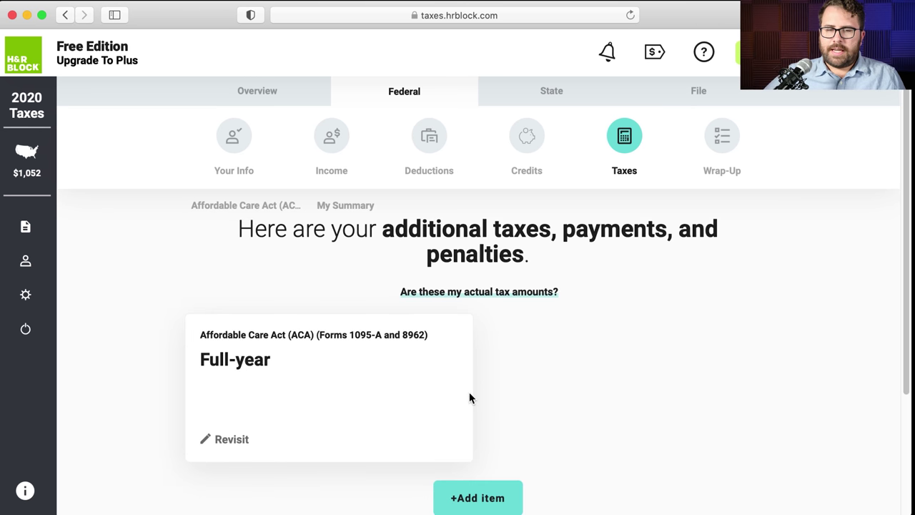
scroll(469, 397, "down", 1)
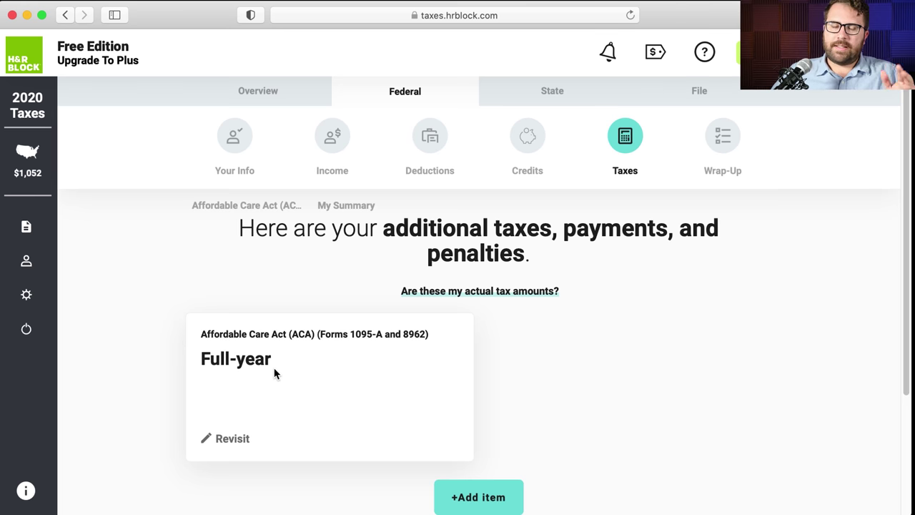
scroll(514, 364, "down", 2)
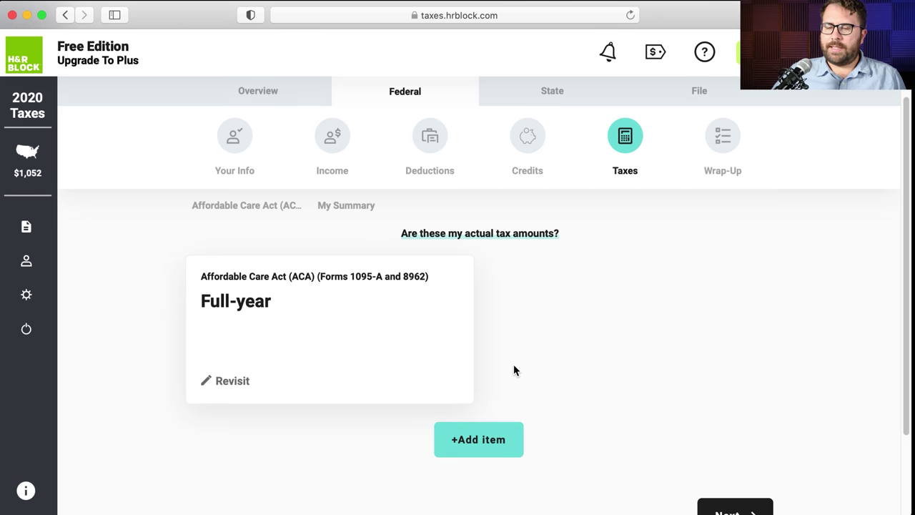
left_click(711, 508)
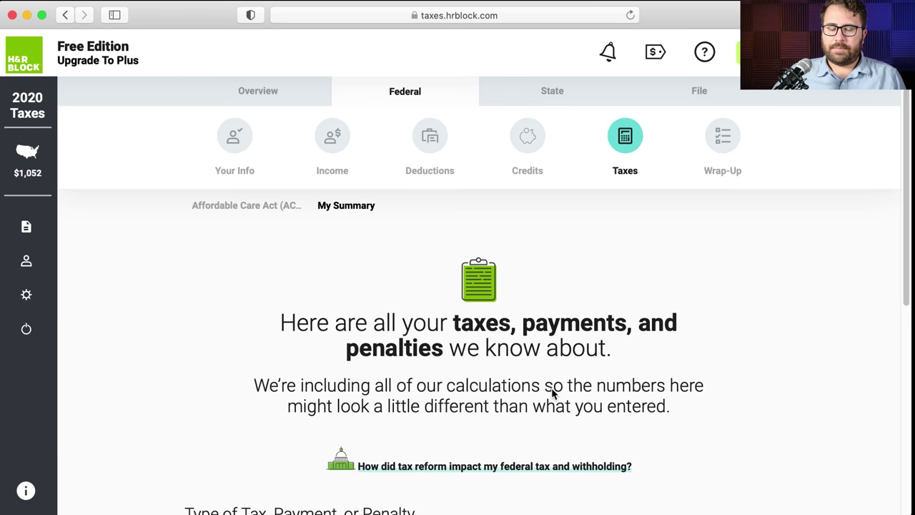
- Compare the $7,206 withholding in the taxes summary against the W-2 PDF, then continue
scroll(553, 387, "down", 2)
scroll(553, 387, "down", 5)
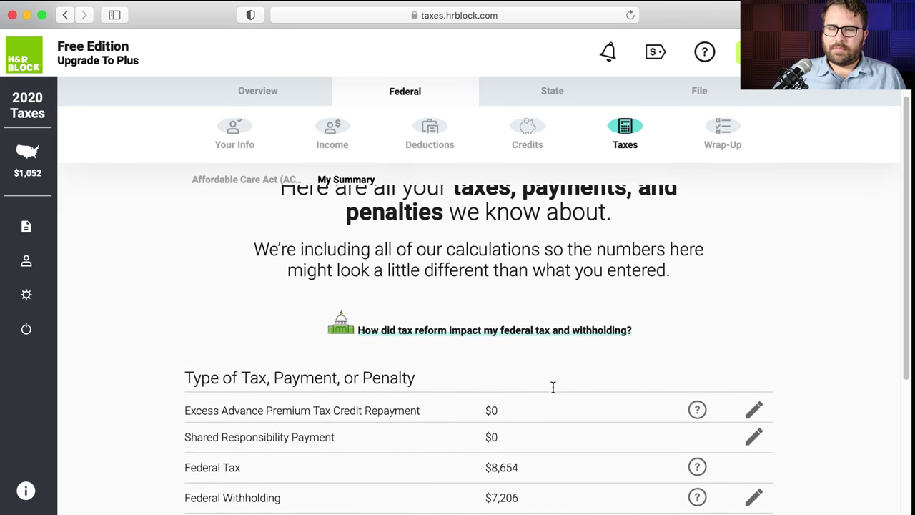
scroll(553, 392, "down", 1)
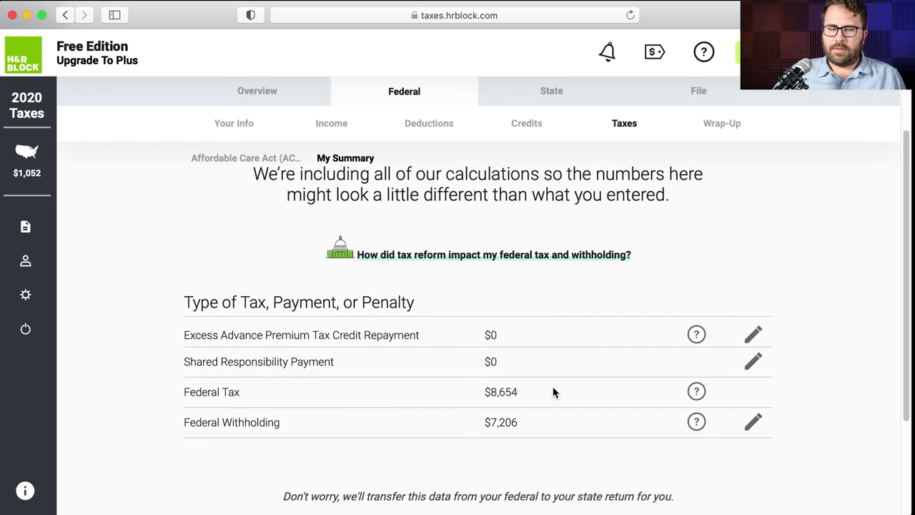
scroll(553, 392, "down", 3)
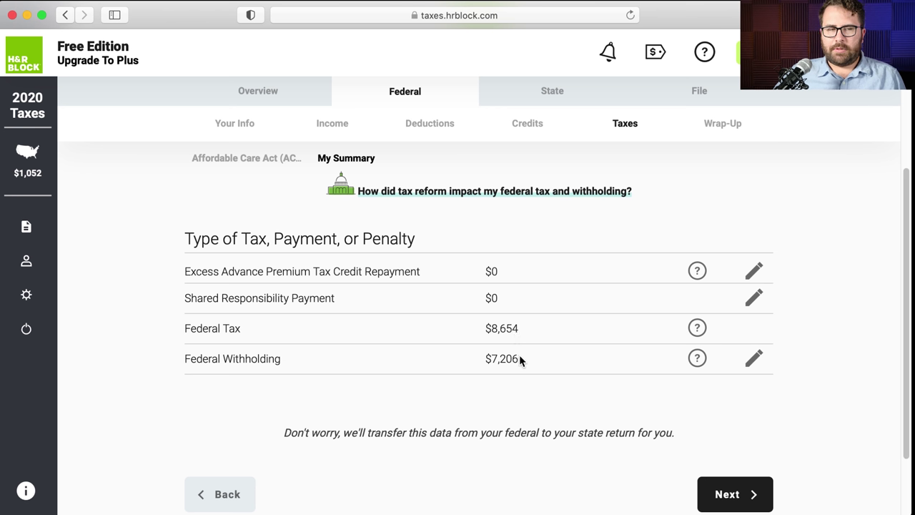
key("super+Tab")
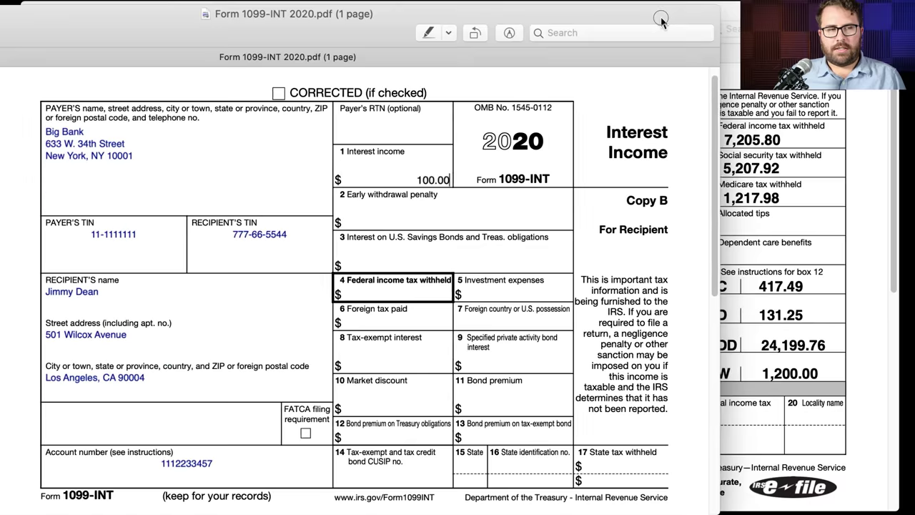
key("super+grave")
left_click_drag(794, 141, 722, 140)
key("super+Tab")
scroll(822, 386, "down", 2)
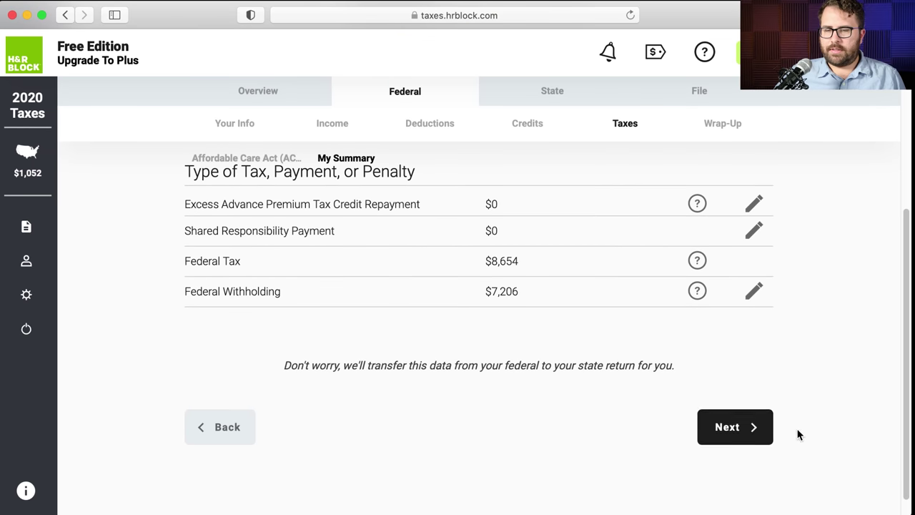
left_click(748, 422)
- Open the Wrap-Up questions and read the apply-refund-to-estimated-taxes option
scroll(740, 407, "down", 1)
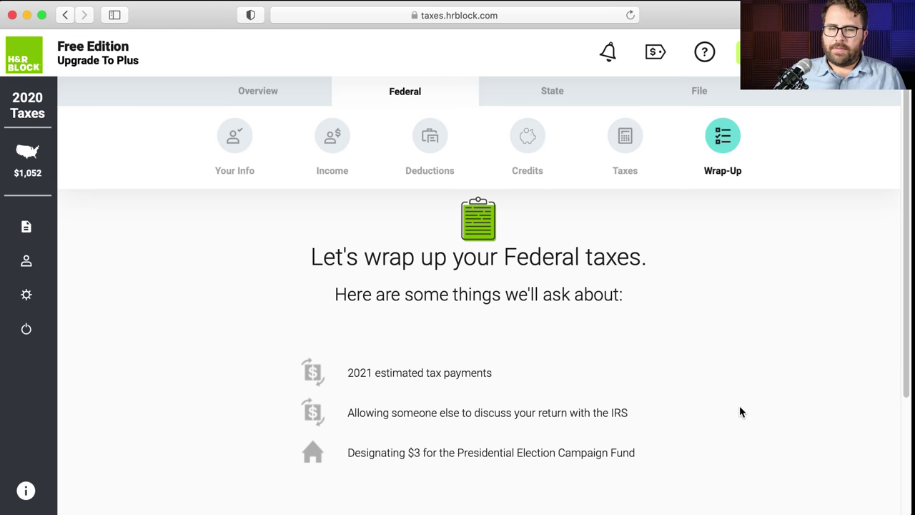
scroll(739, 407, "down", 3)
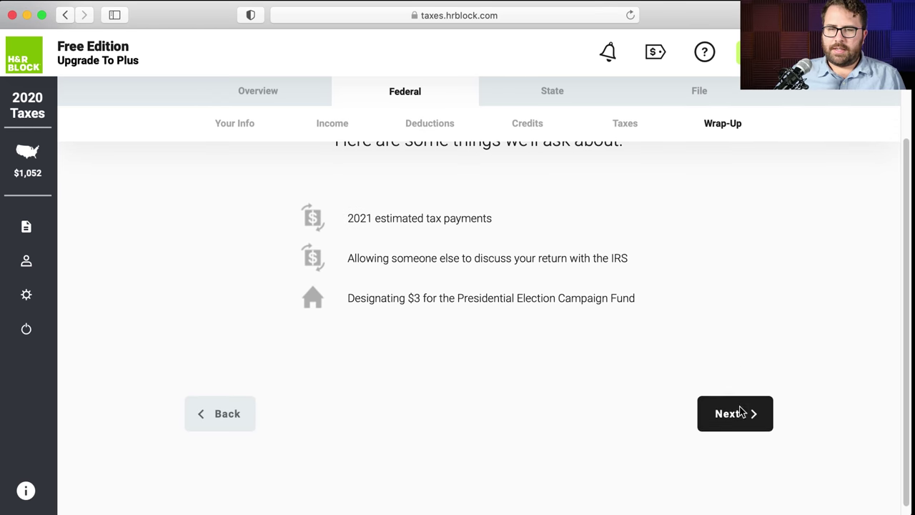
left_click(746, 421)
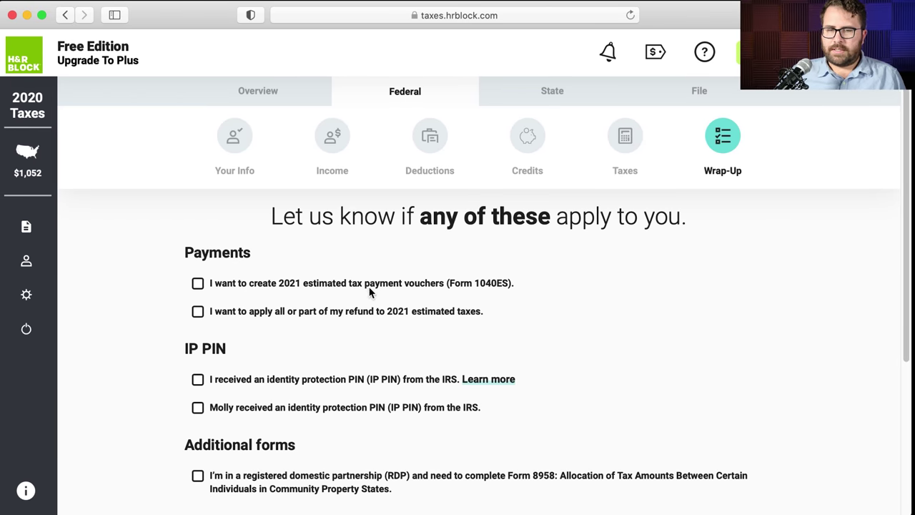
scroll(370, 292, "down", 2)
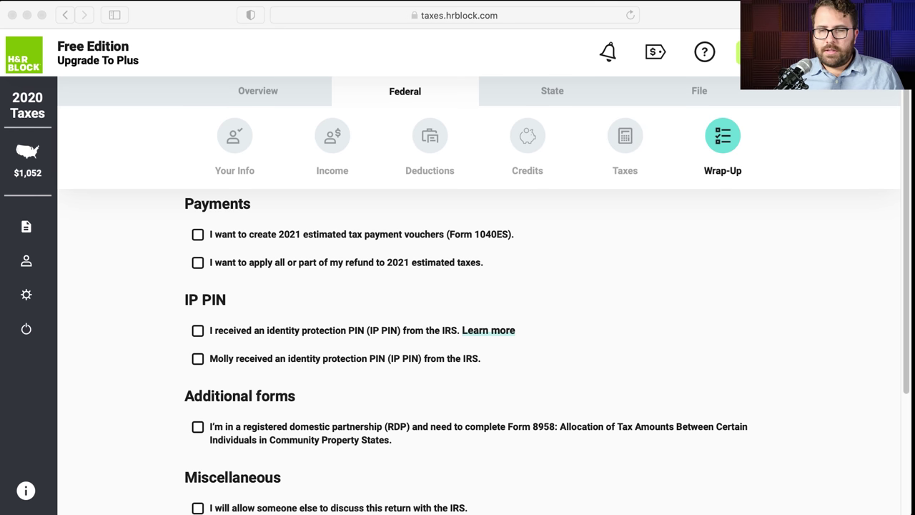
left_click(823, 238)
left_click_drag(492, 263, 206, 265)
left_click(239, 269)
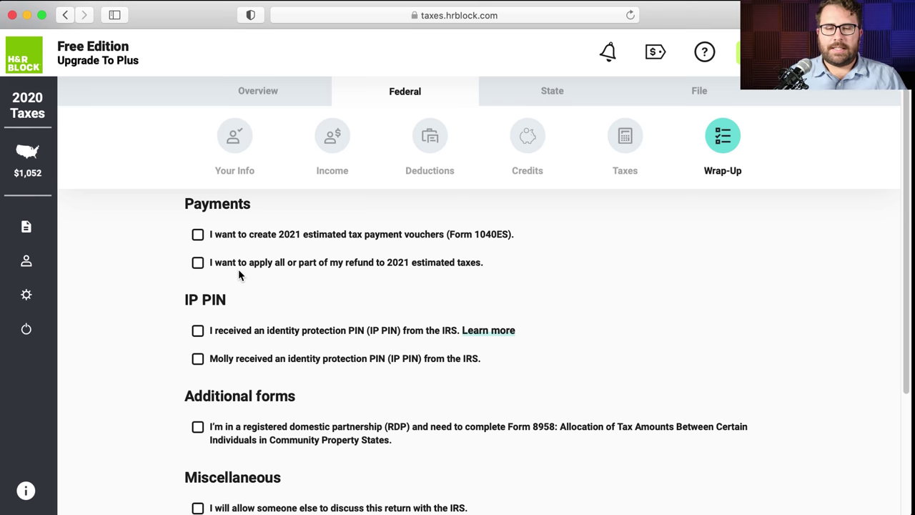
- Submit the Wrap-Up with every option unchecked, toggling the designee box back off
scroll(239, 270, "down", 3)
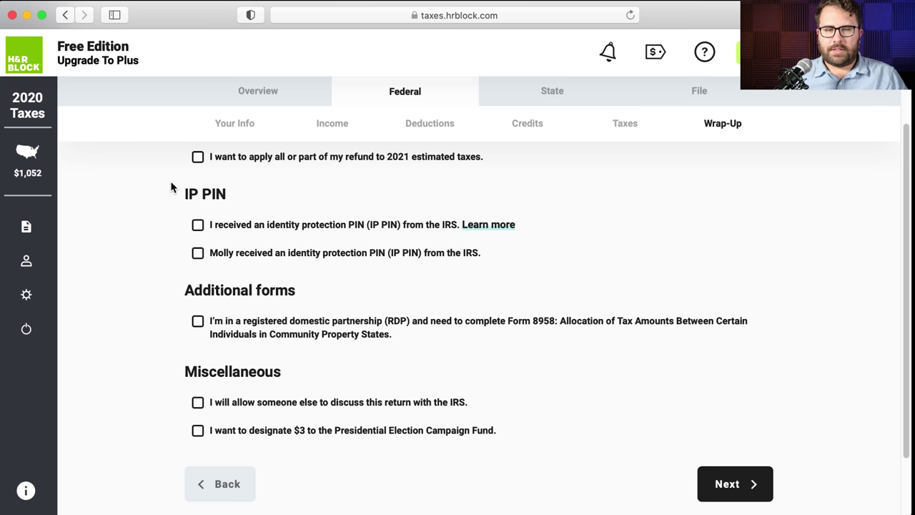
scroll(159, 211, "down", 1)
scroll(158, 206, "down", 2)
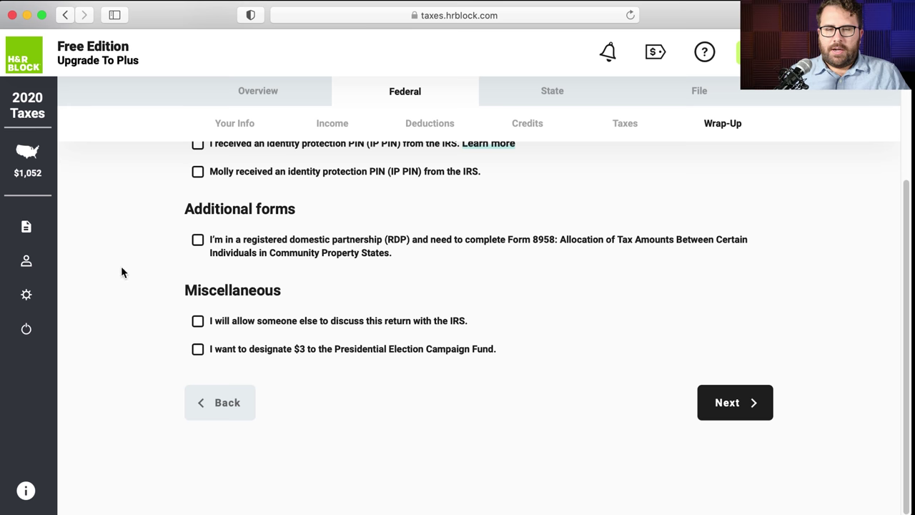
scroll(122, 268, "down", 1)
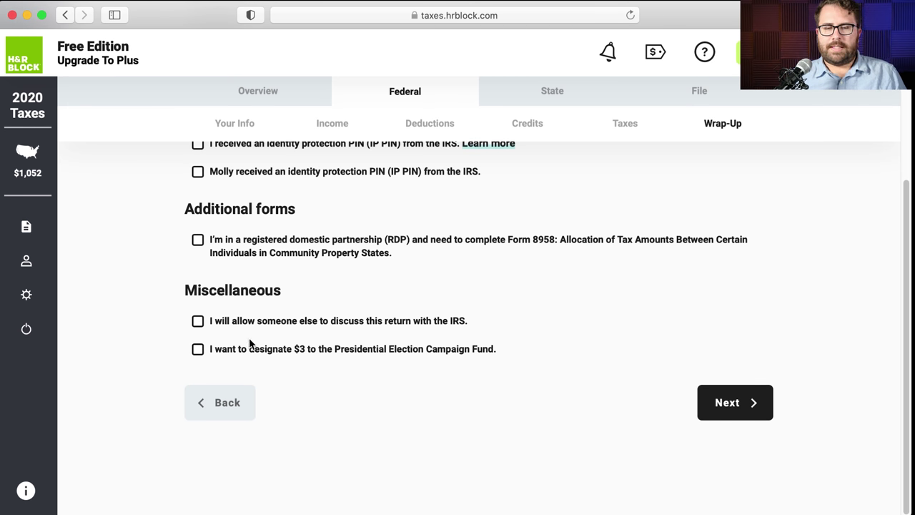
left_click(198, 322)
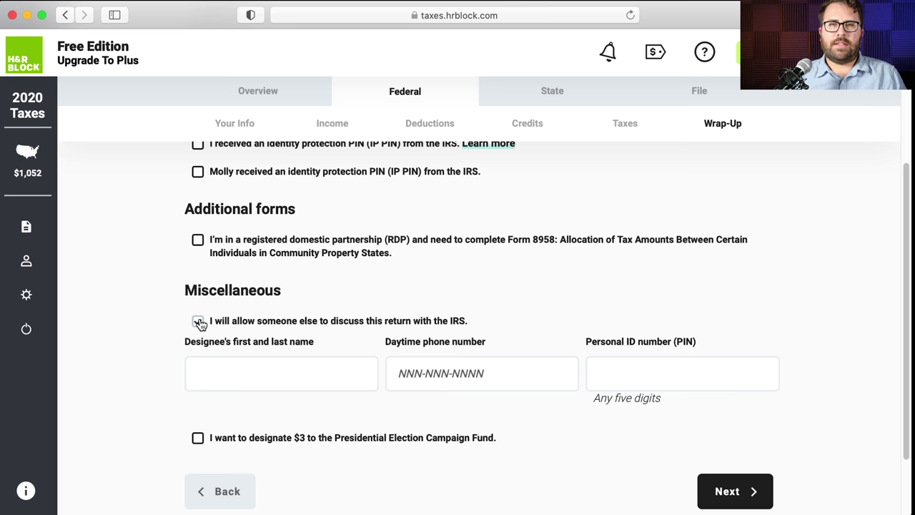
left_click(198, 322)
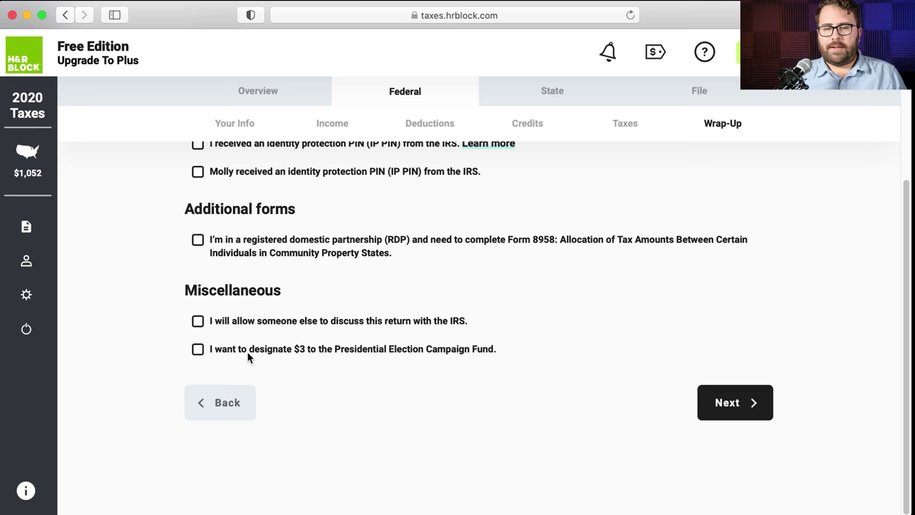
left_click(745, 396)
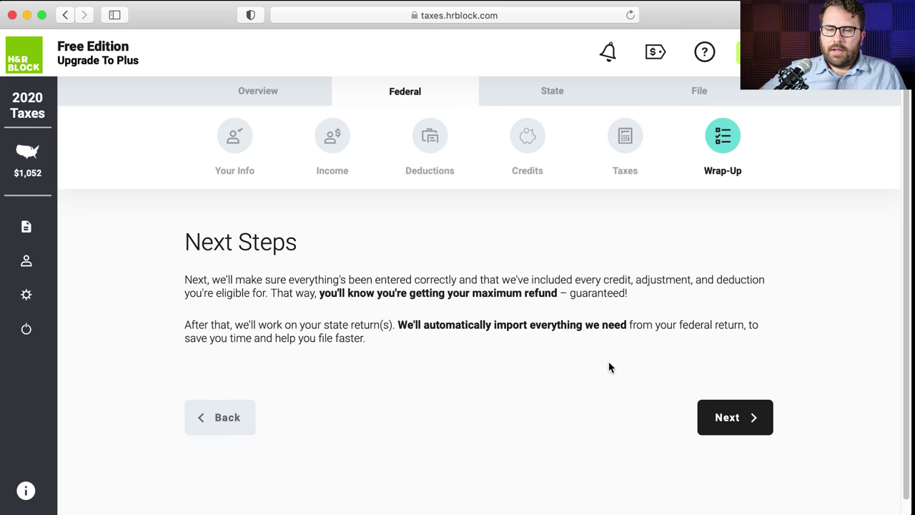
- Skip adding documents on Check for Additional Documents to run the Accuracy Review
left_click(699, 405)
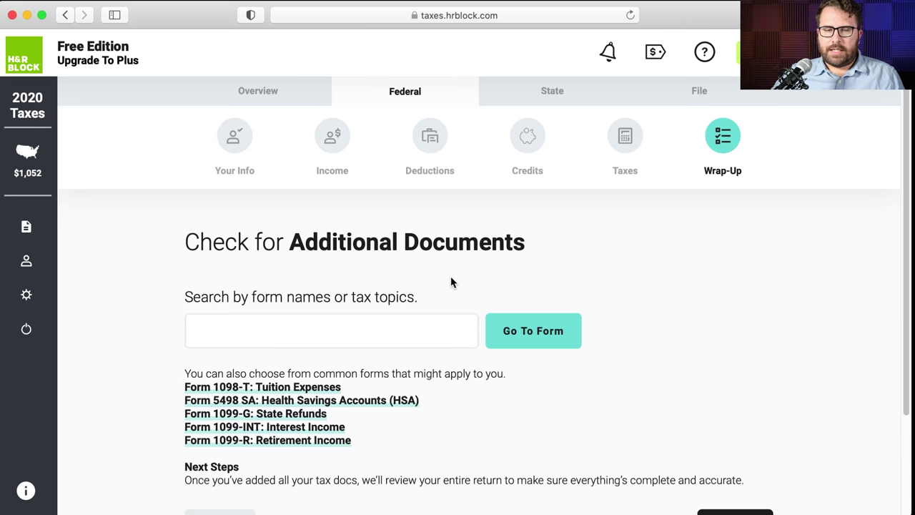
scroll(450, 281, "down", 1)
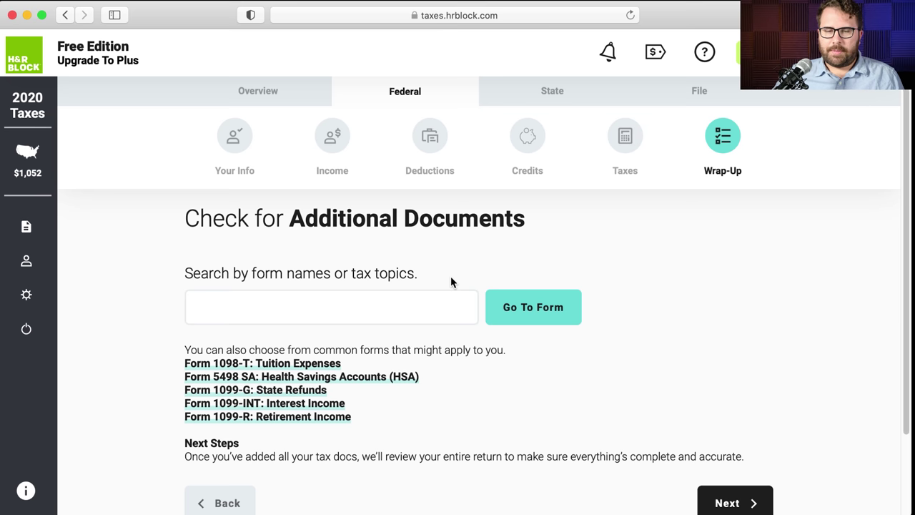
scroll(440, 287, "down", 1)
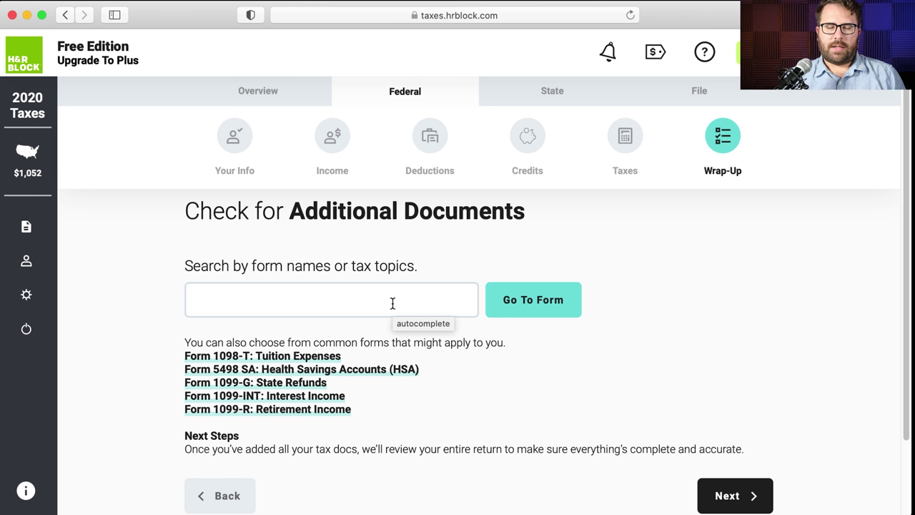
left_click(719, 485)
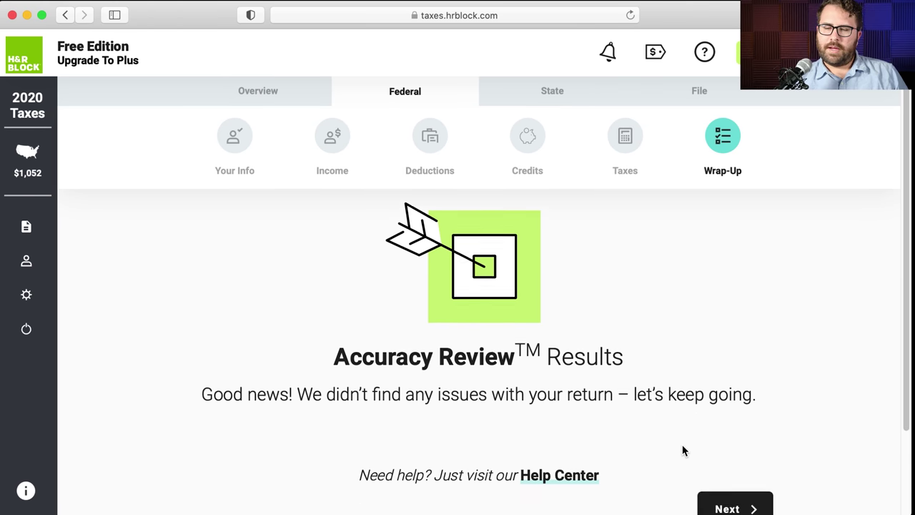
- Open the federal breakdown and check the -$300 adjustments, $83,668 AGI and $18,650 deductions
left_click(729, 445)
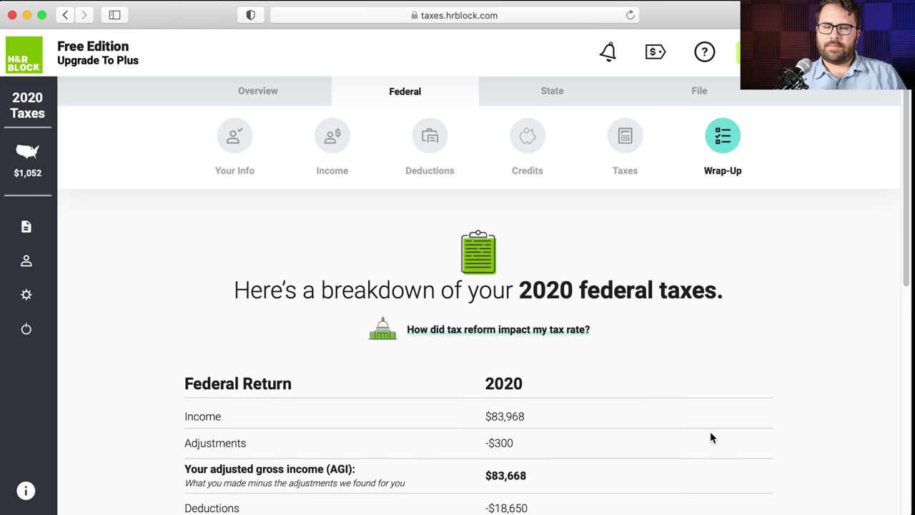
scroll(711, 433, "down", 1)
scroll(710, 433, "down", 3)
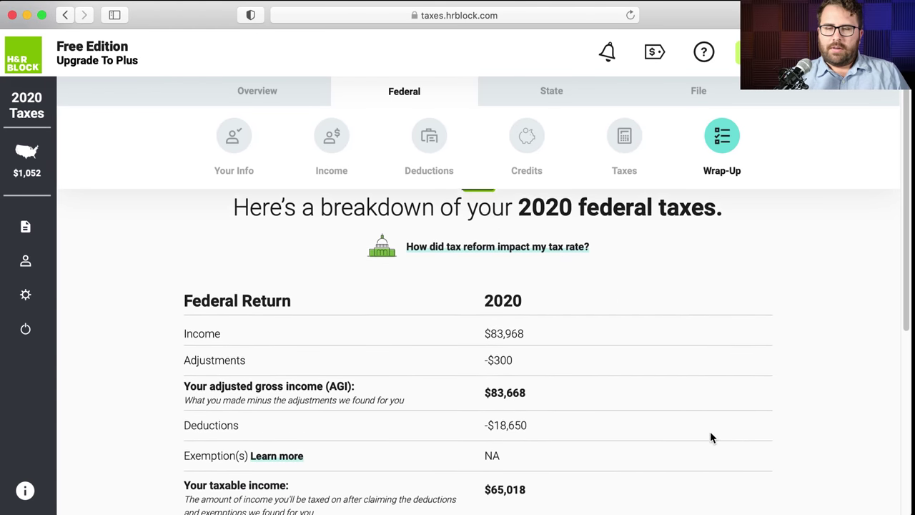
left_click_drag(538, 259, 477, 255)
scroll(478, 255, "down", 1)
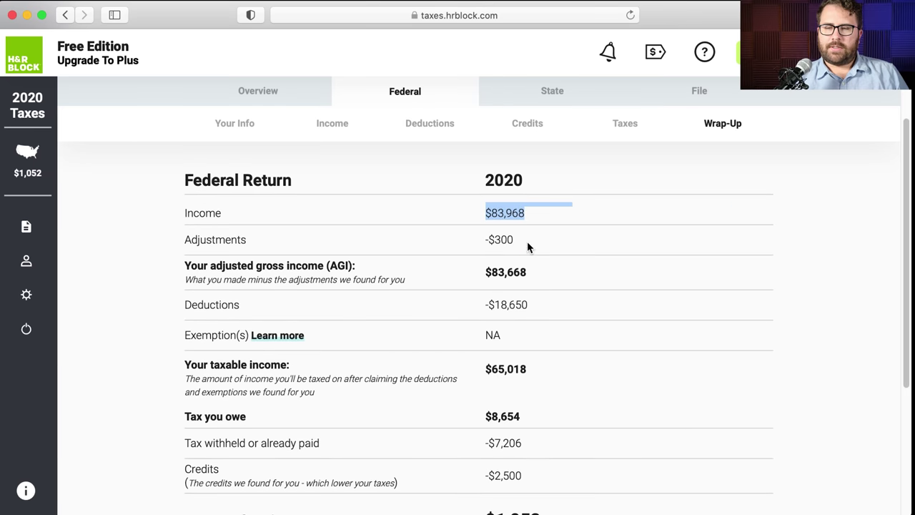
left_click_drag(529, 245, 484, 245)
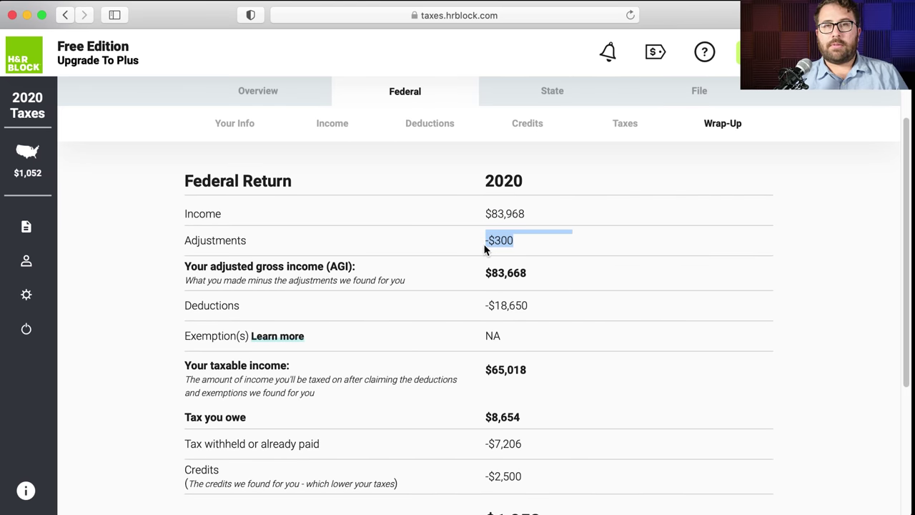
scroll(477, 283, "down", 1)
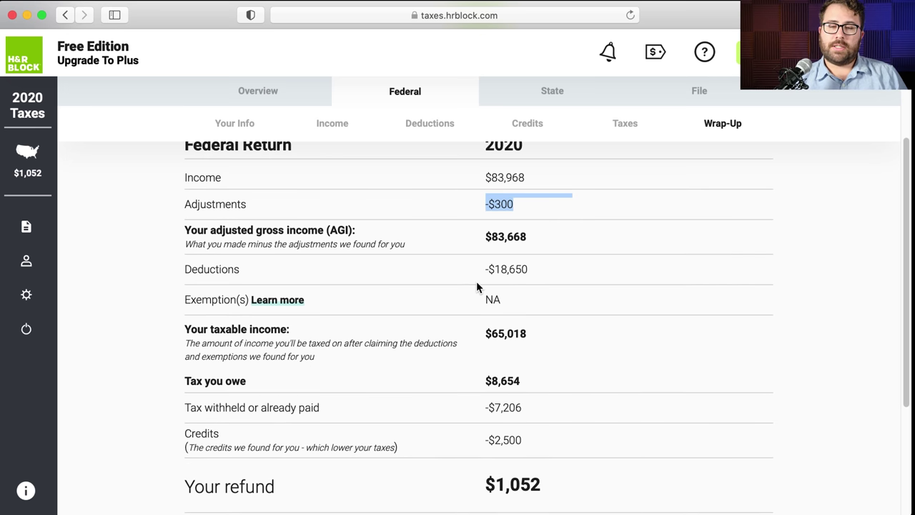
left_click_drag(545, 238, 486, 237)
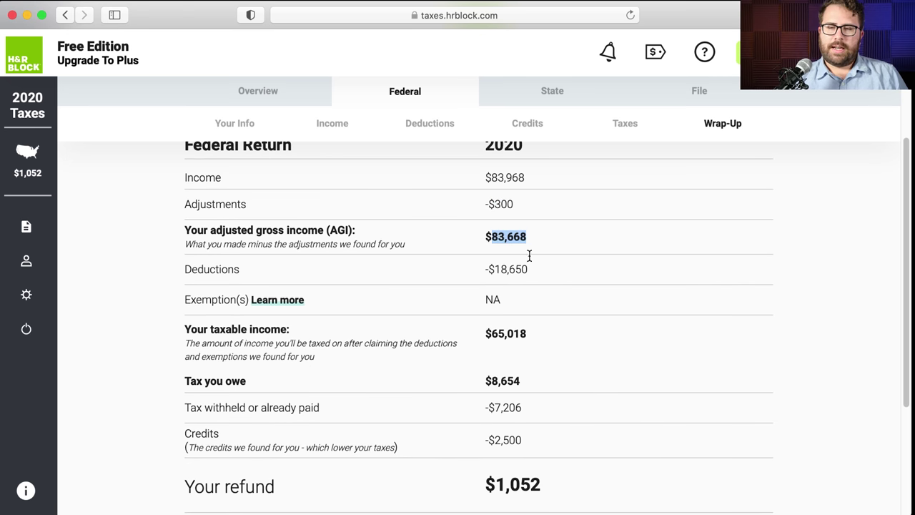
left_click_drag(537, 266, 485, 267)
- Check the $8,654 tax owed and the $1,052 refund, then continue
left_click_drag(537, 331, 486, 331)
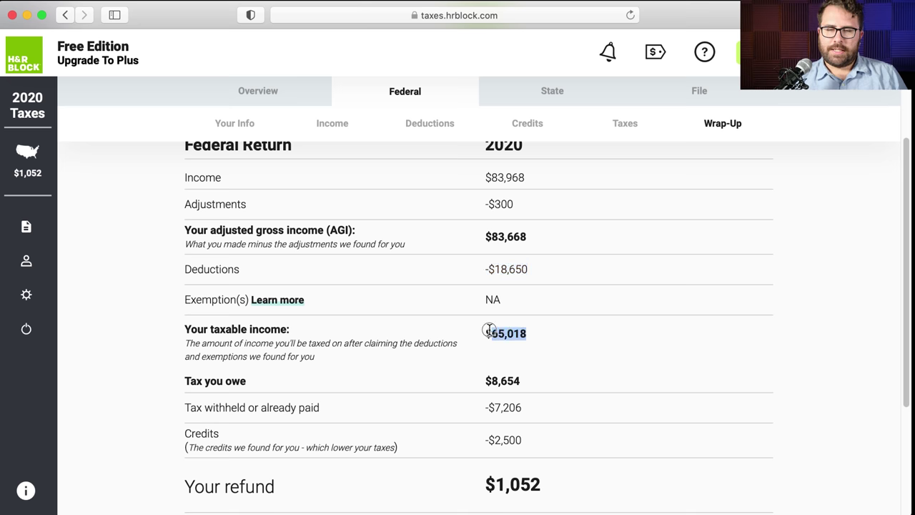
scroll(502, 324, "down", 2)
left_click_drag(548, 313, 491, 294)
scroll(489, 309, "down", 1)
scroll(486, 302, "down", 1)
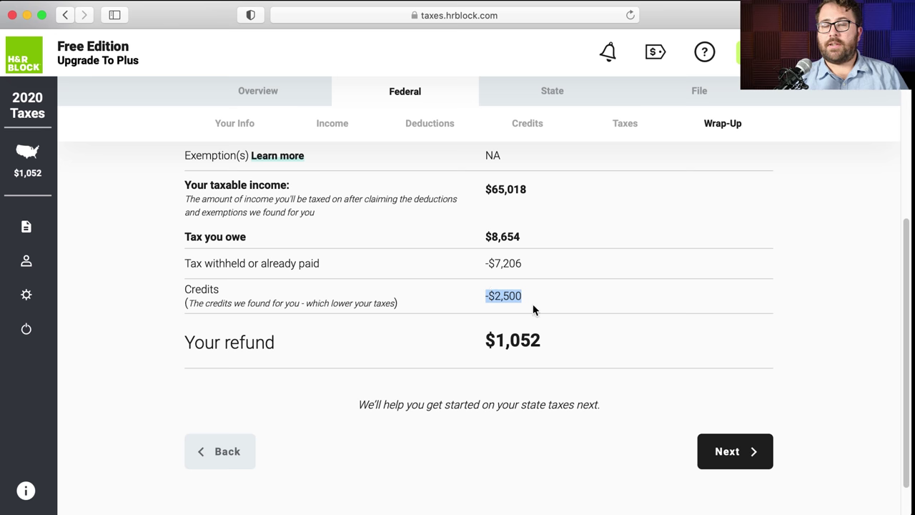
scroll(533, 309, "down", 1)
left_click_drag(586, 311, 497, 310)
left_click(620, 329)
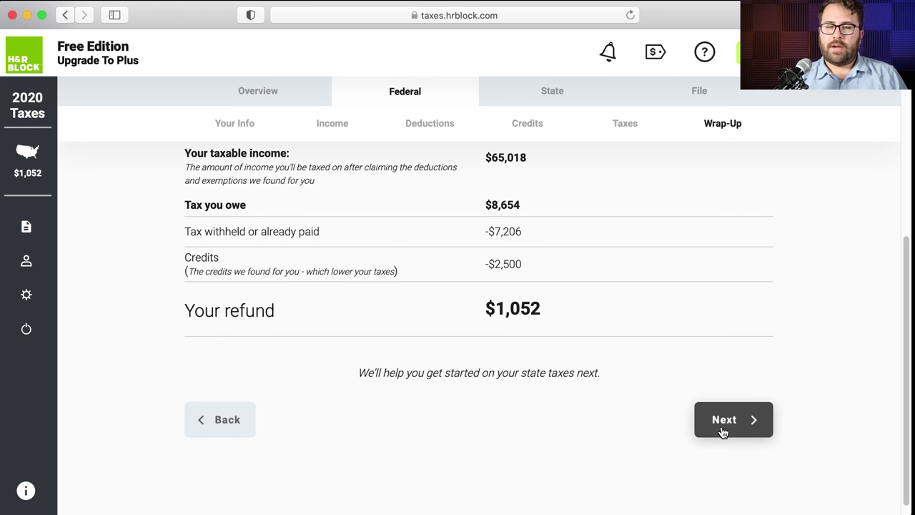
left_click(723, 428)
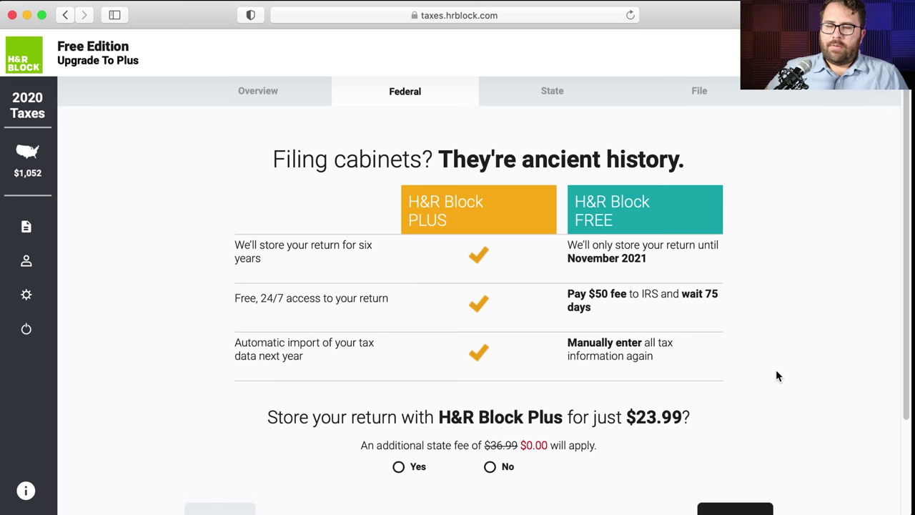
- Review the H&R Block Plus storage-until-November-2021 note and its 24/7 access comparison
scroll(777, 371, "down", 1)
scroll(777, 371, "down", 1)
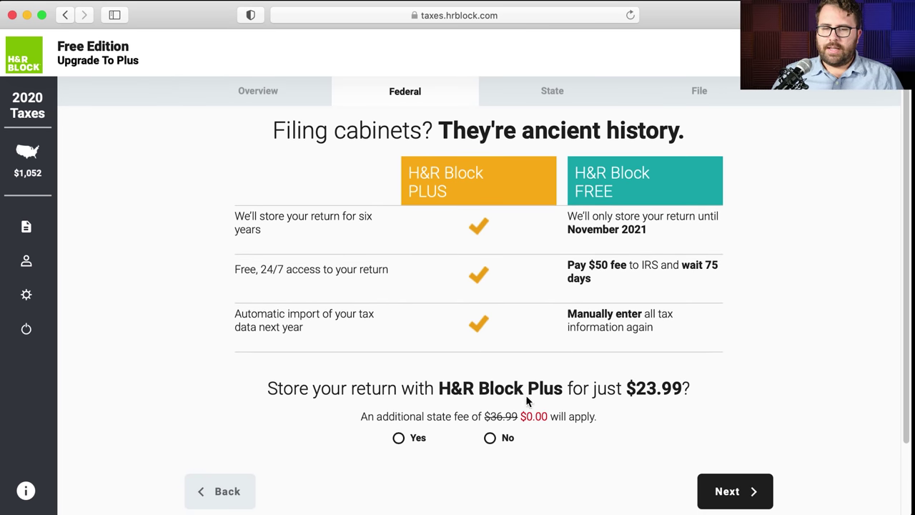
left_click_drag(439, 389, 563, 389)
left_click(802, 369)
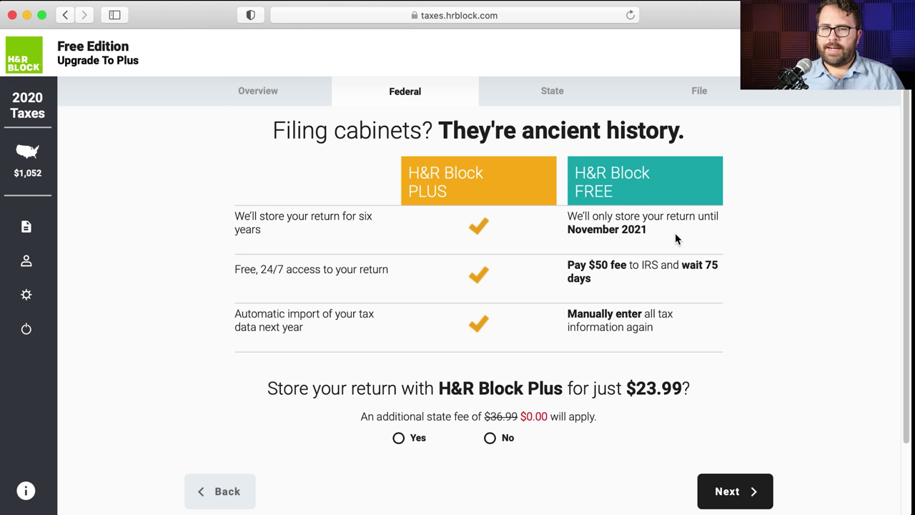
left_click_drag(676, 232, 573, 220)
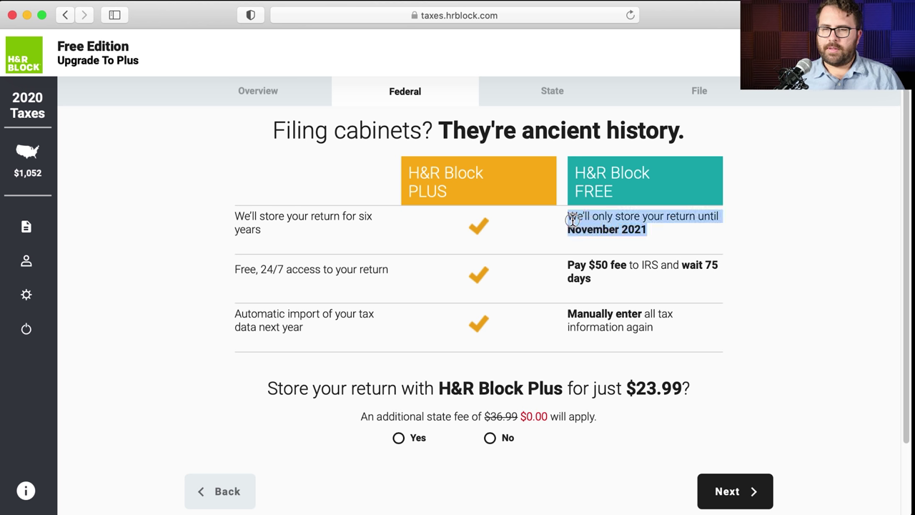
left_click(697, 238)
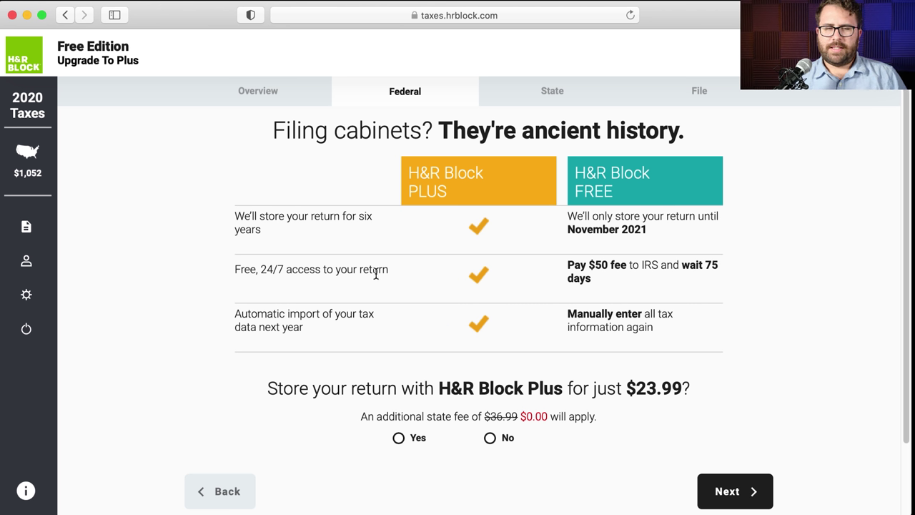
left_click_drag(388, 269, 236, 268)
left_click_drag(423, 278, 476, 272)
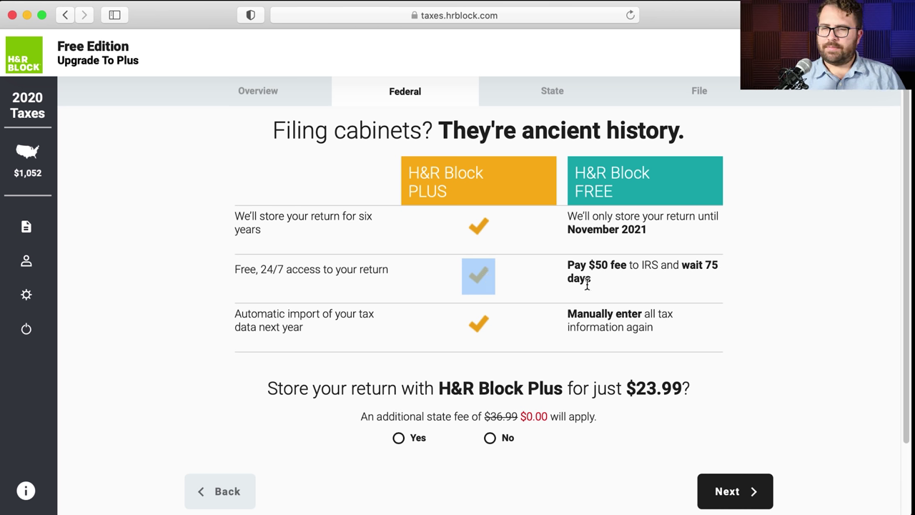
- Review the $50 fee, 75-day wait, manual re-entry note and $23.99 Plus price
left_click_drag(615, 283, 599, 275)
left_click(425, 303)
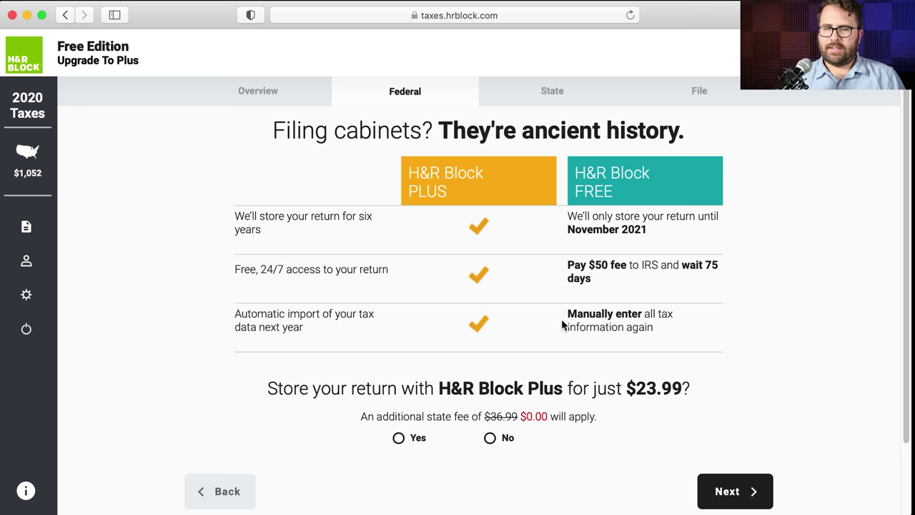
left_click_drag(666, 323, 574, 303)
left_click(686, 342)
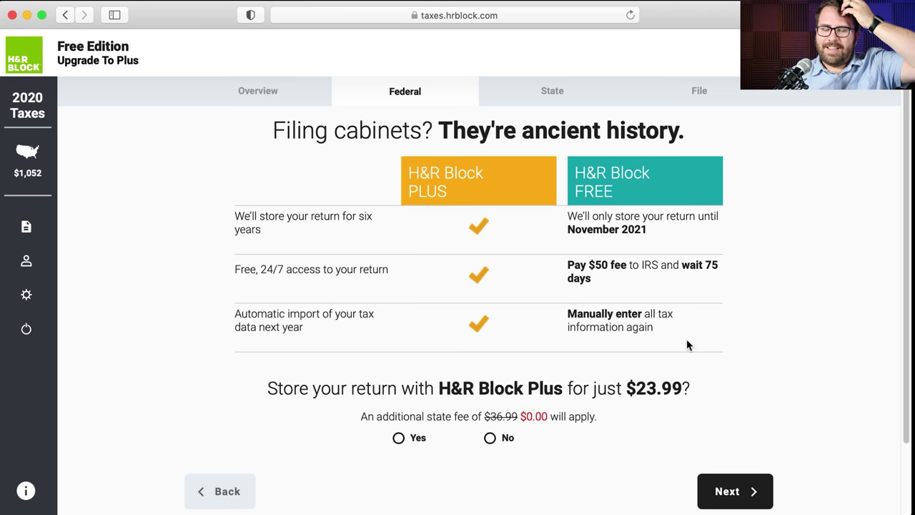
left_click_drag(692, 386, 625, 384)
left_click(723, 398)
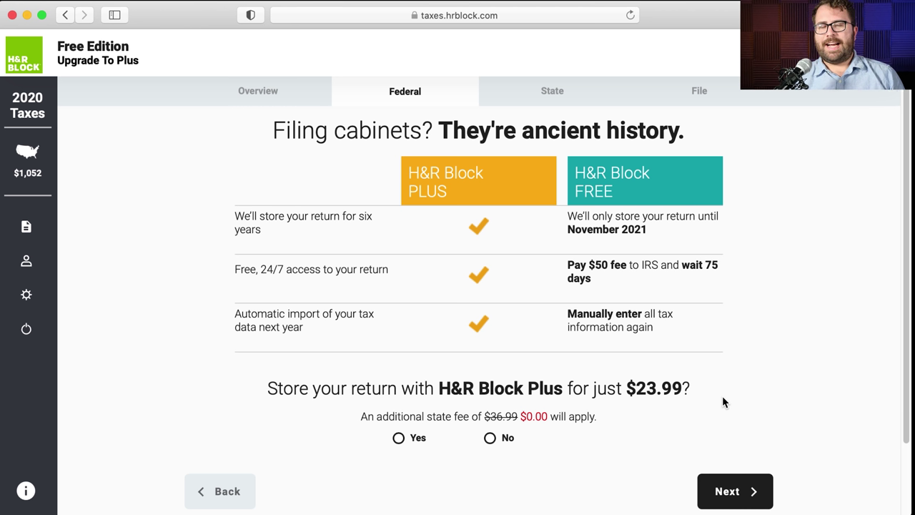
triple_click(490, 386)
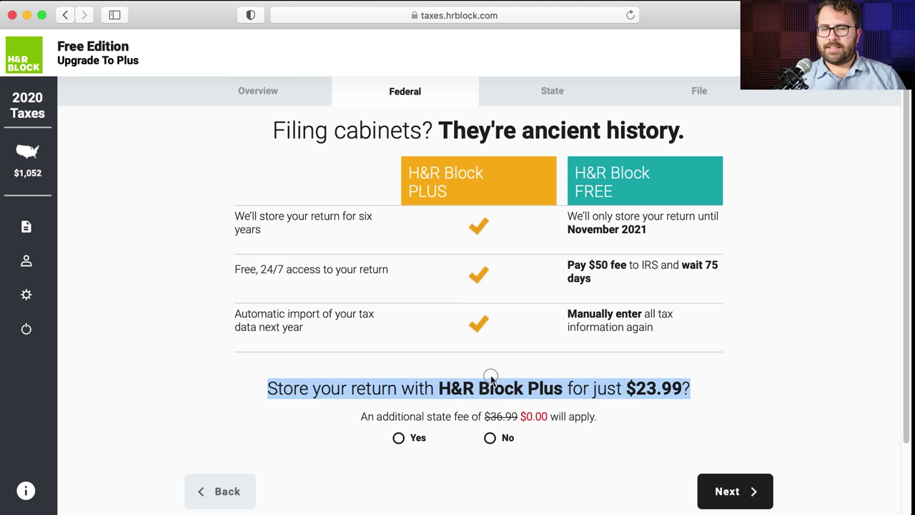
left_click(242, 391)
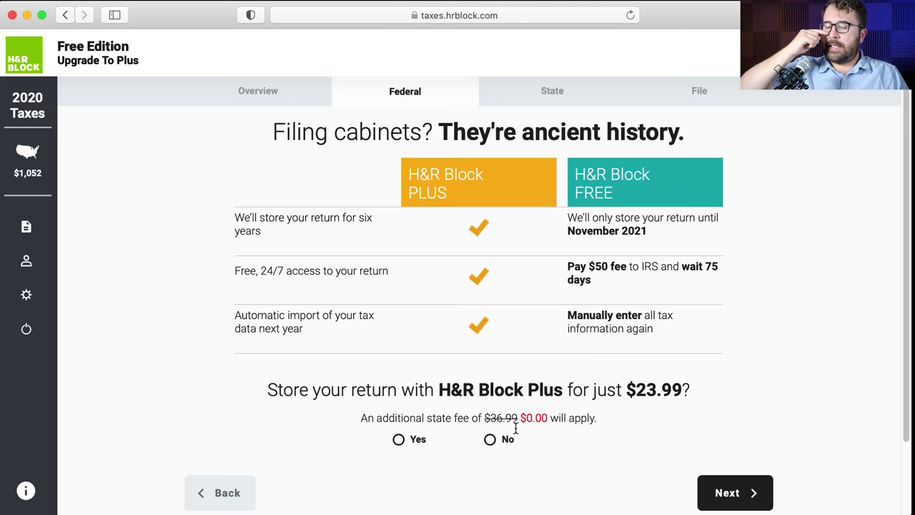
- Decline storing the return with H&R Block Plus for $23.99
left_click(490, 439)
scroll(616, 482, "down", 2)
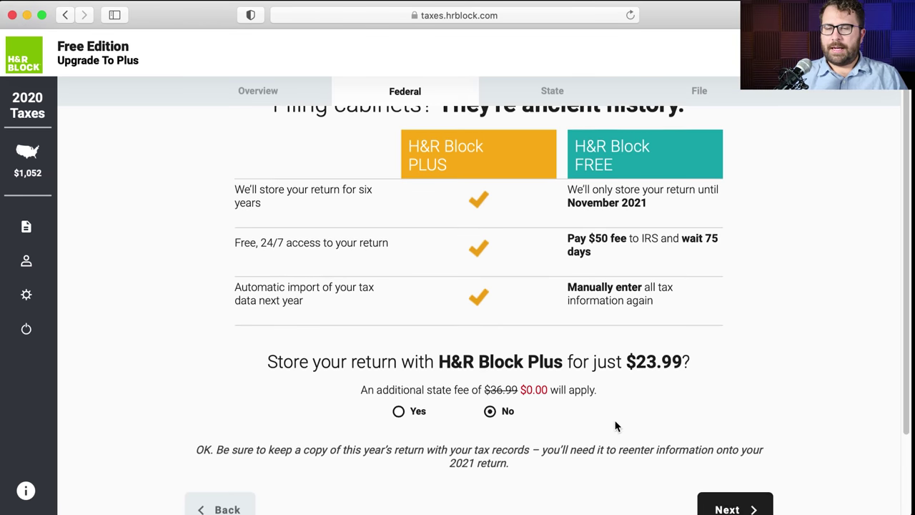
scroll(615, 426, "down", 2)
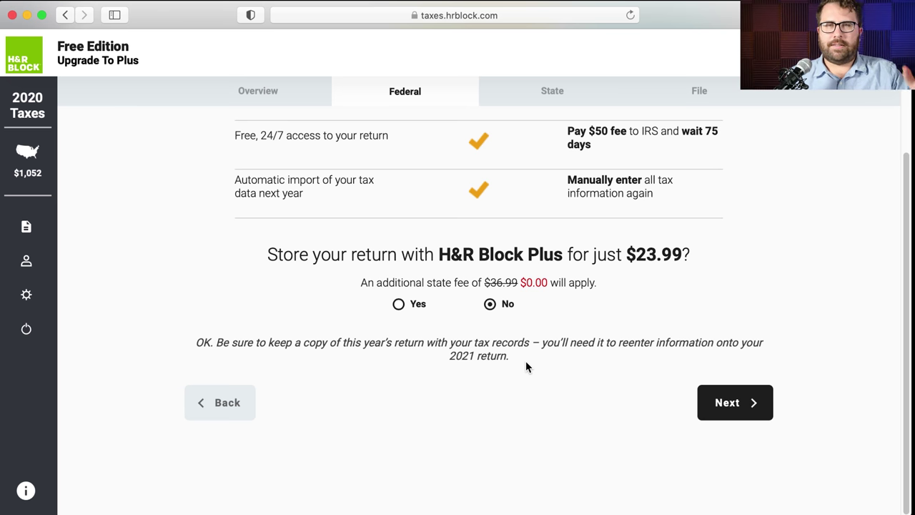
left_click(730, 401)
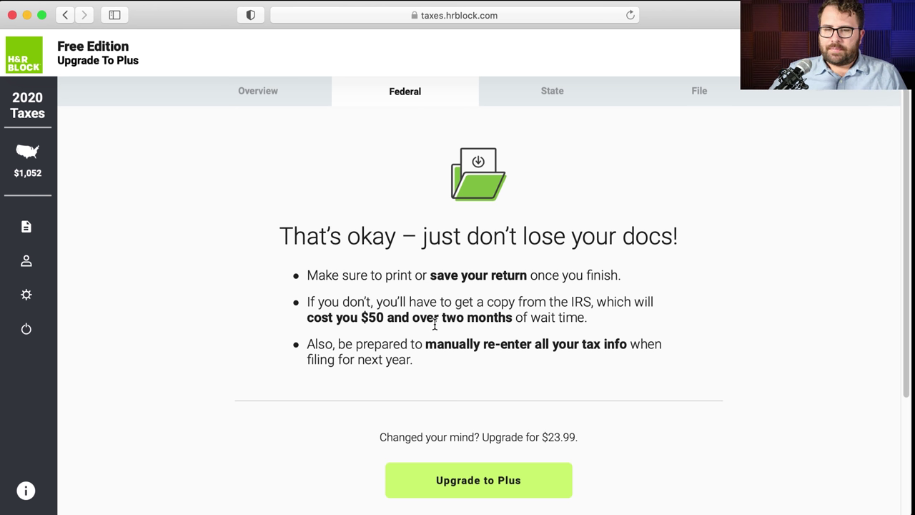
- Read the print-or-save and $23.99 upgrade reminders, then continue without upgrading
left_click_drag(678, 281, 337, 272)
left_click(340, 272)
scroll(588, 390, "down", 1)
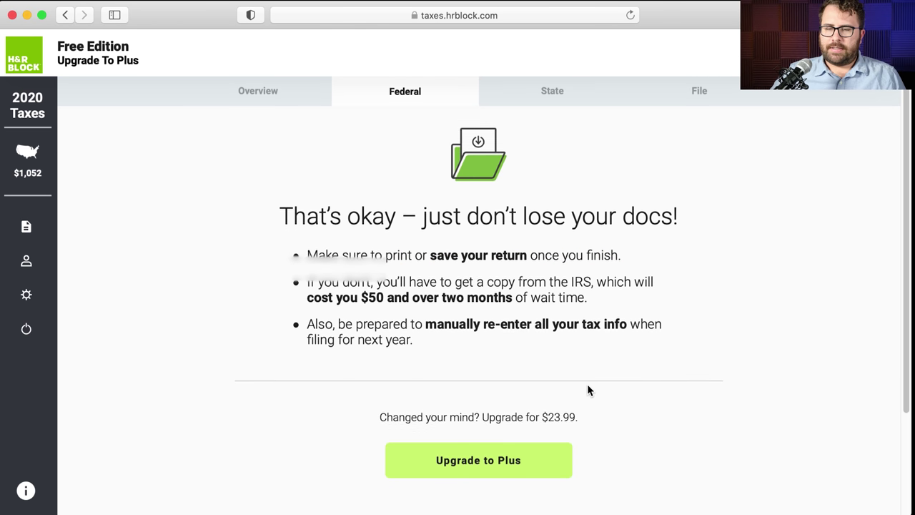
scroll(588, 389, "down", 3)
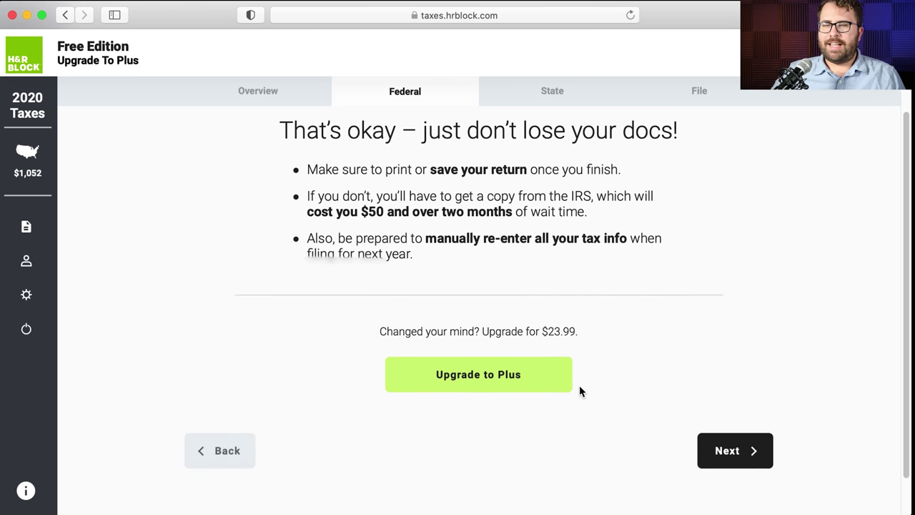
left_click_drag(353, 331, 591, 329)
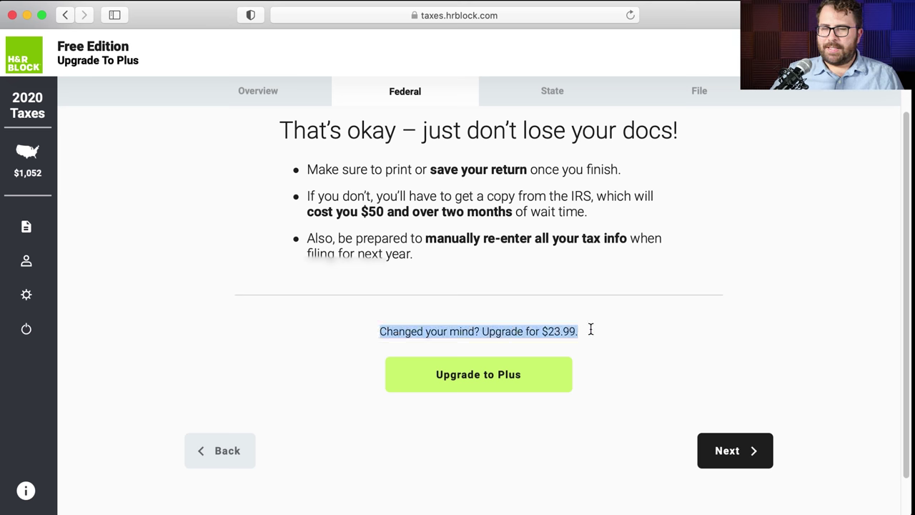
left_click(591, 329)
left_click(740, 465)
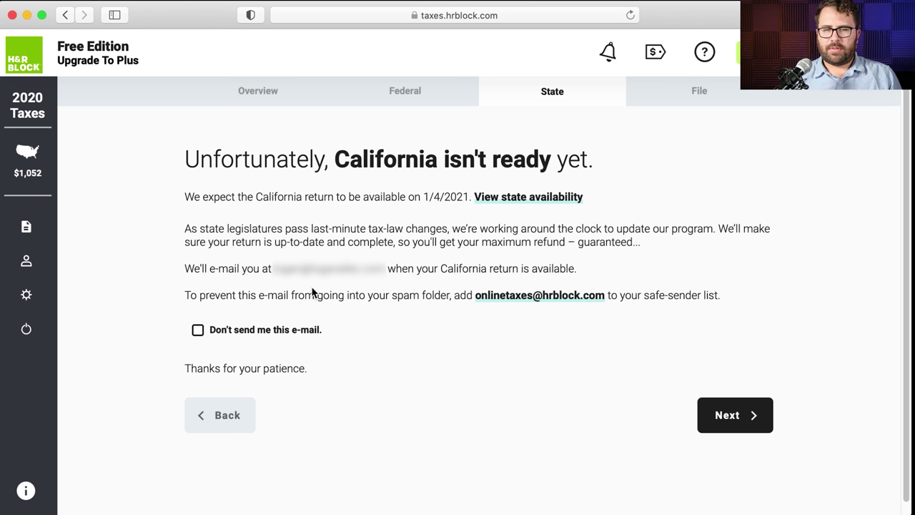
- Leave the California availability e-mail option as it was and pass the not-ready notice
left_click(200, 333)
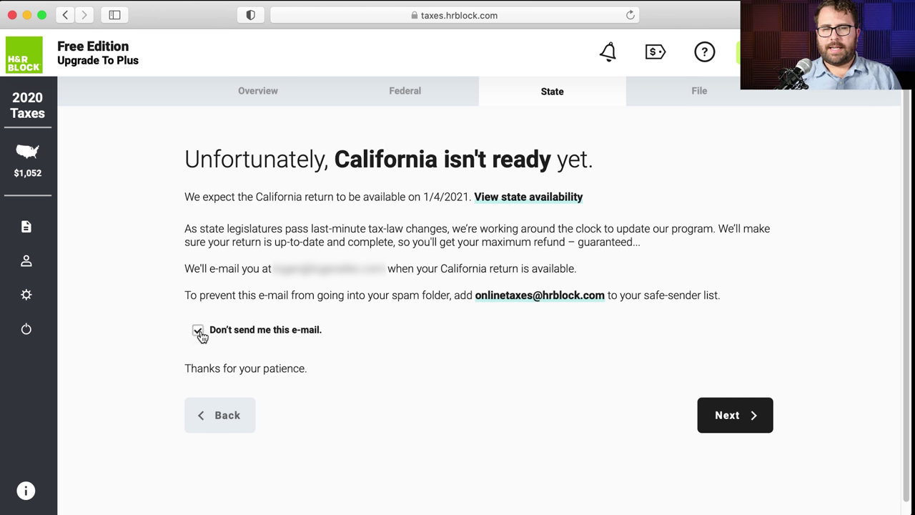
left_click(199, 333)
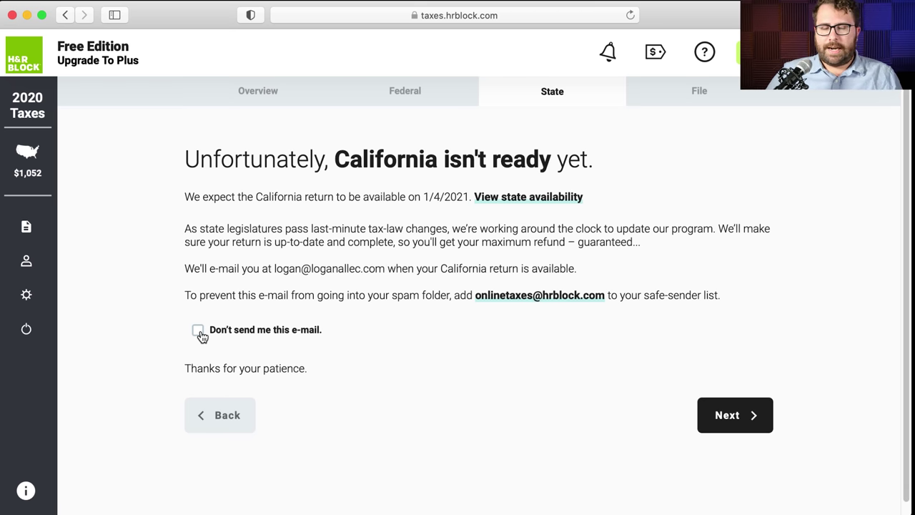
left_click(736, 416)
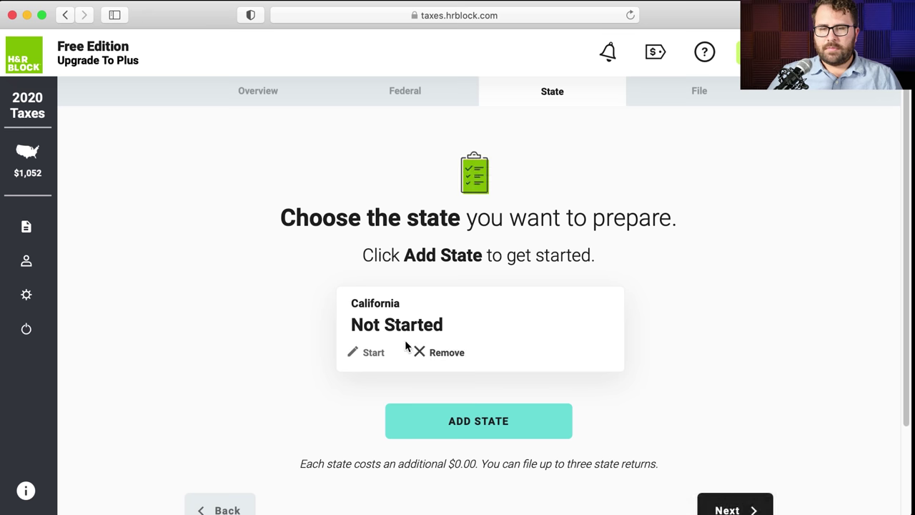
- Try starting California, return to the state list, and continue to File without a state return
left_click(371, 351)
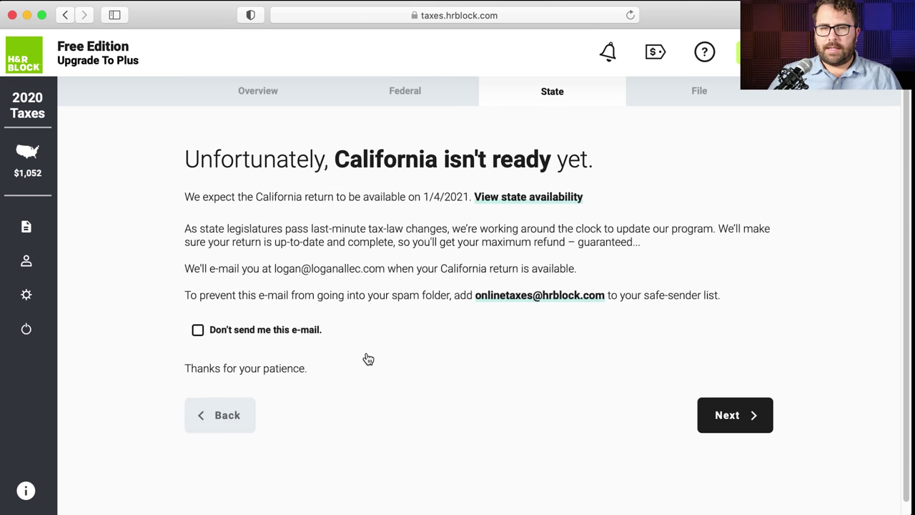
left_click(723, 420)
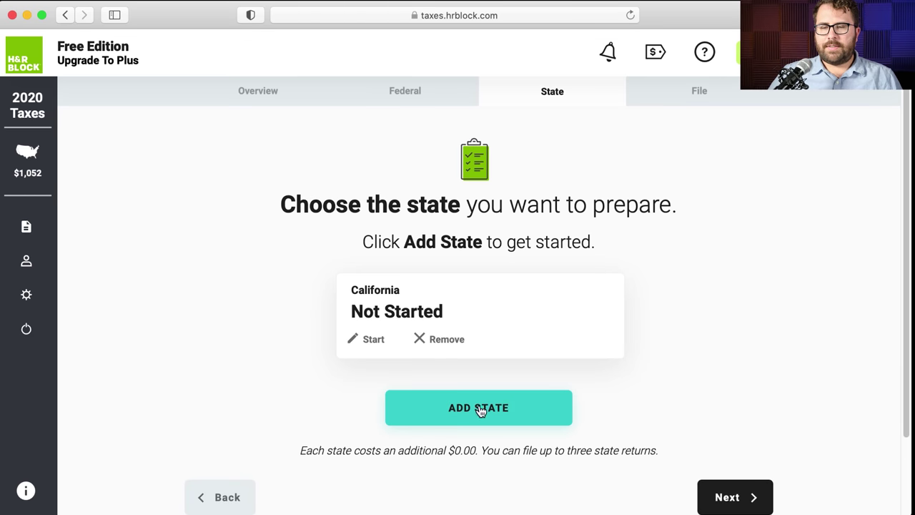
left_click(723, 483)
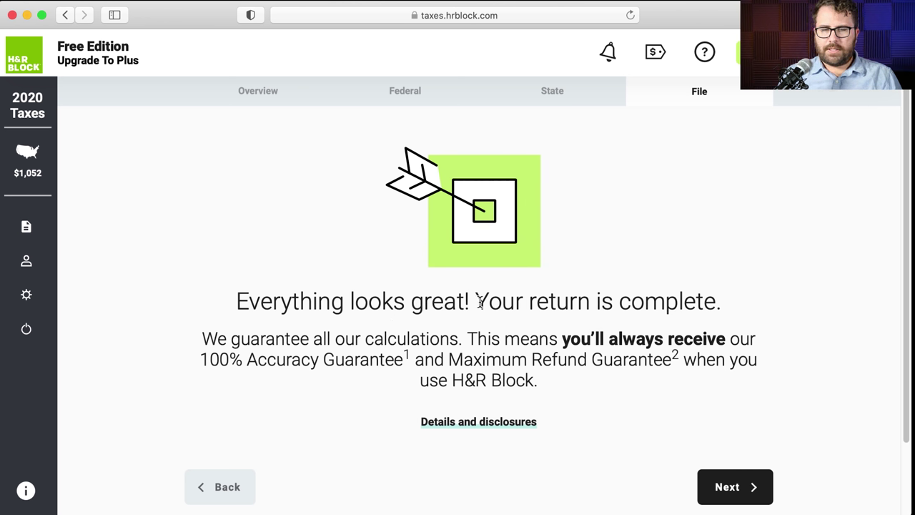
- Accept the $0.00 Free Edition fee summary and continue to choosing how to receive the $1,052 refund
left_click(723, 485)
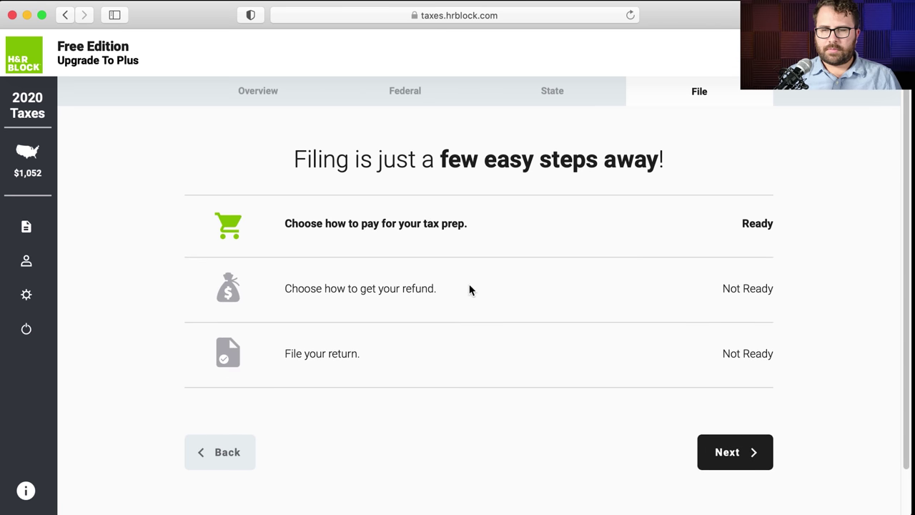
left_click(708, 449)
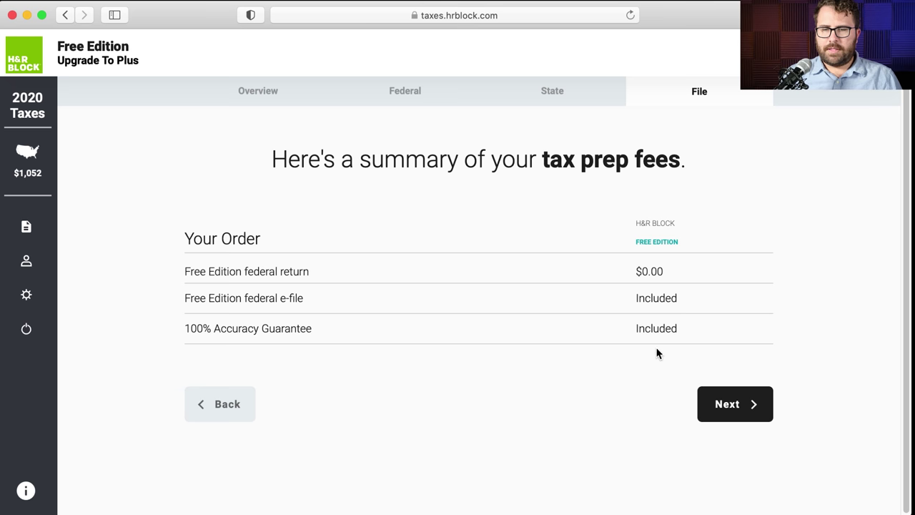
left_click(730, 411)
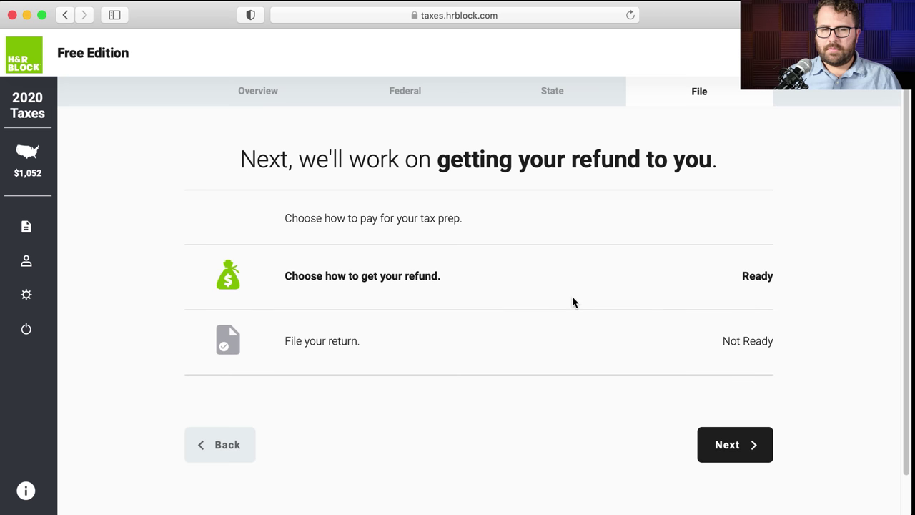
left_click(718, 457)
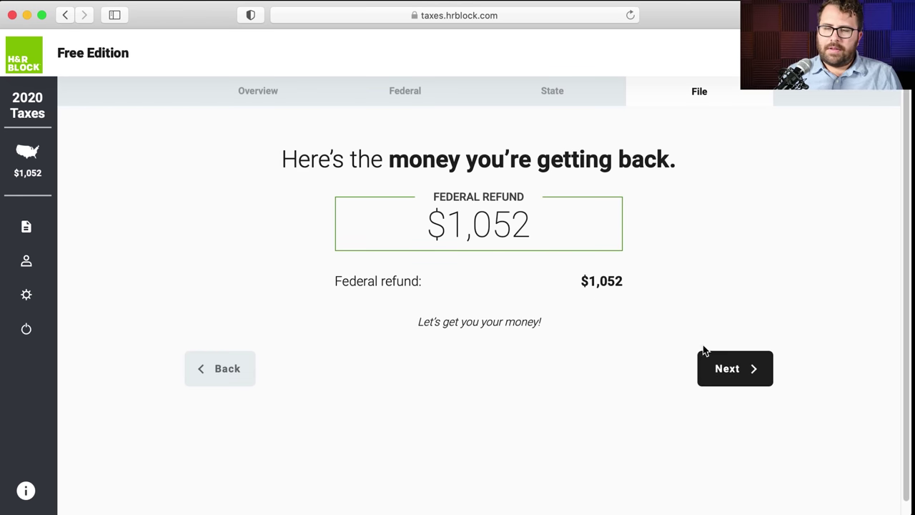
left_click(724, 362)
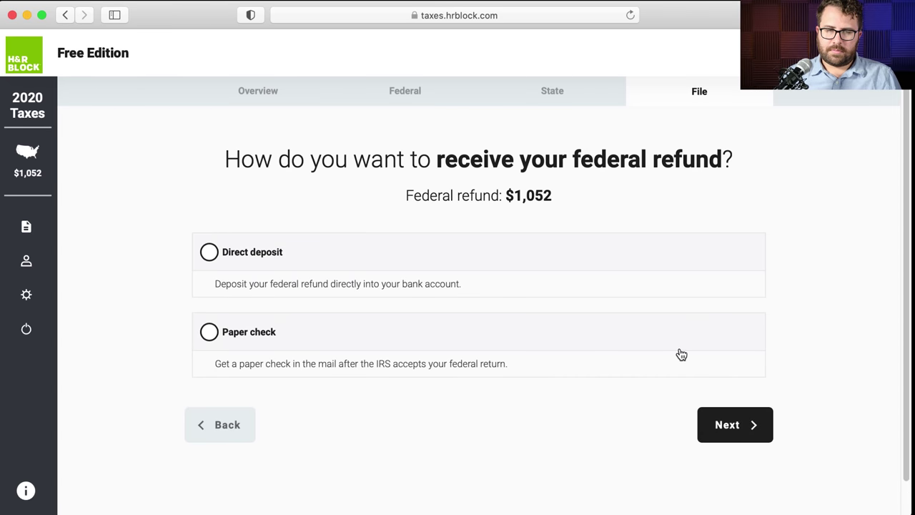